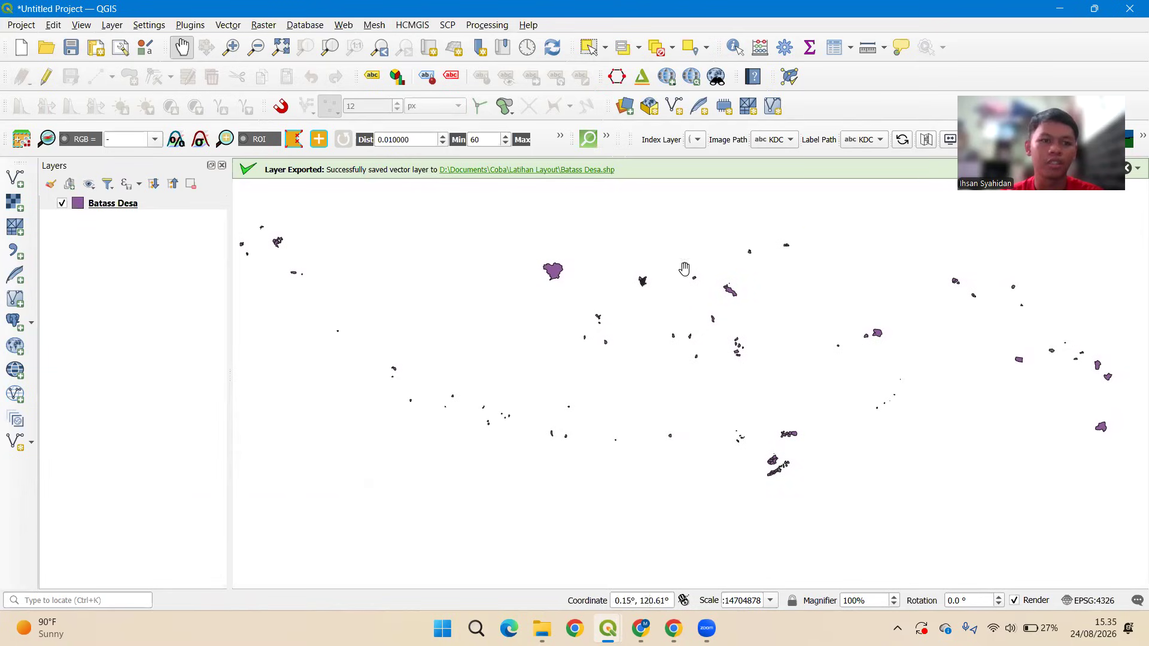
# Rename the Batass Desa layer to "Batas Desa" in its source properties.
pyautogui.click(100, 207)
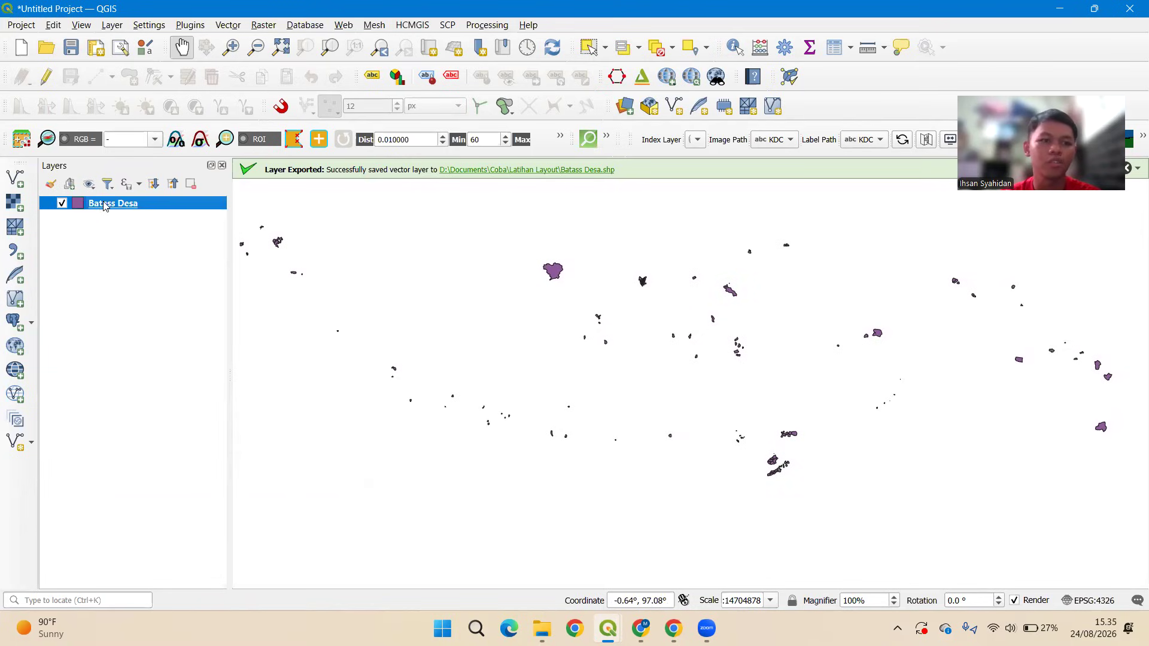
pyautogui.rightClick(102, 205)
pyautogui.click(140, 556)
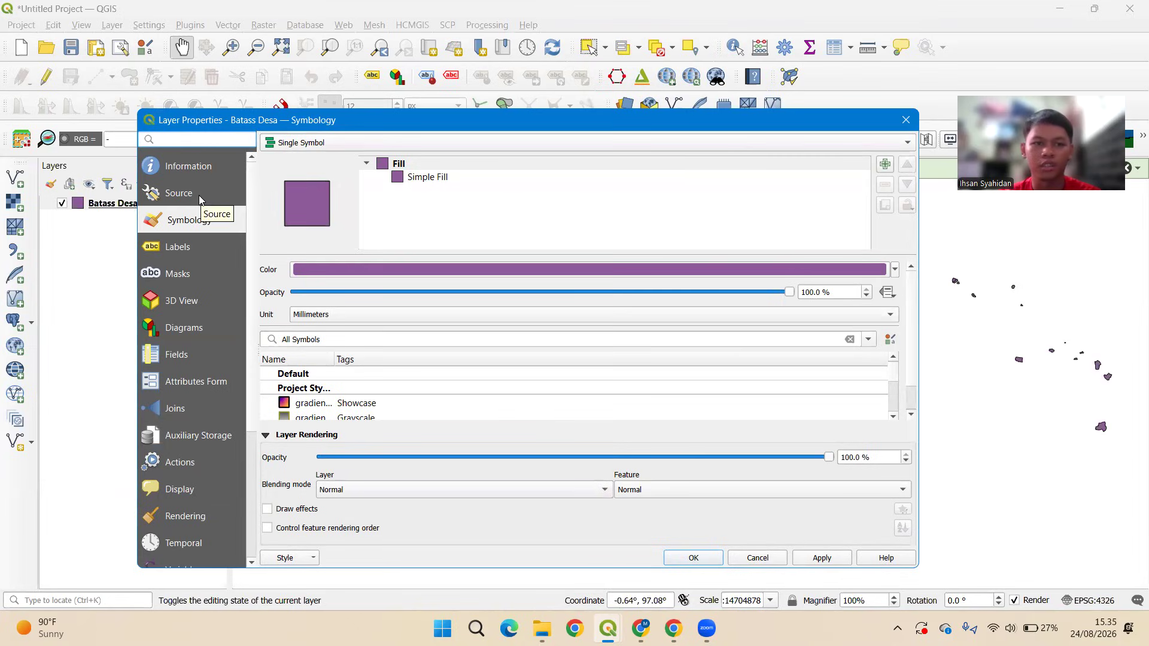
pyautogui.click(179, 193)
pyautogui.click(335, 164)
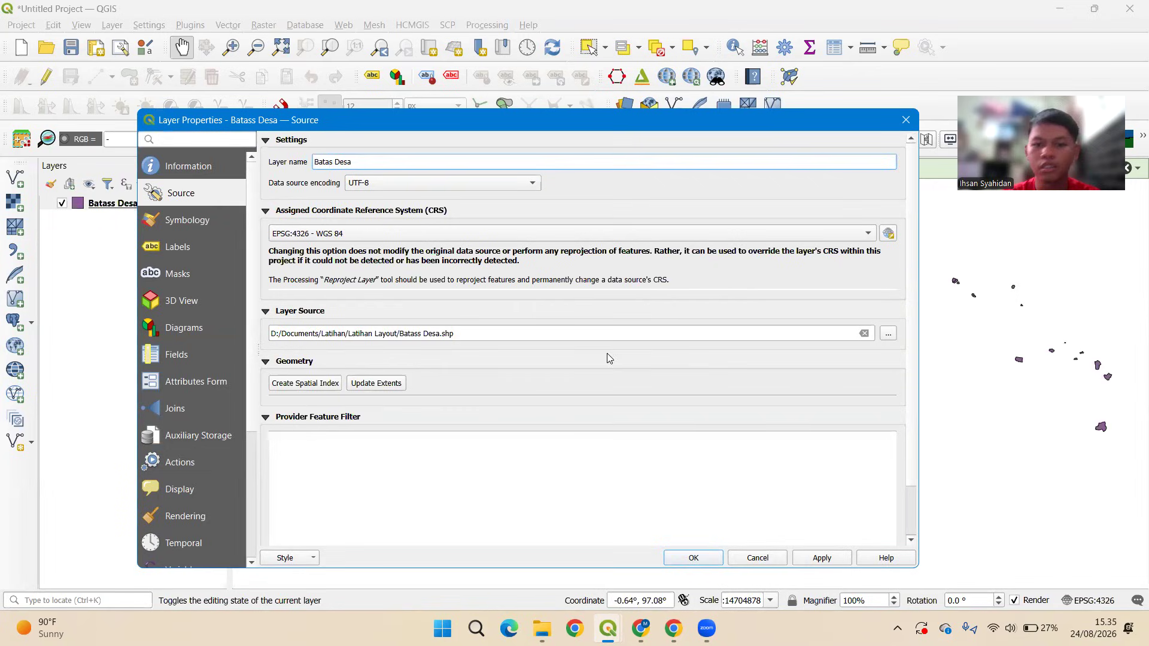
pyautogui.click(708, 564)
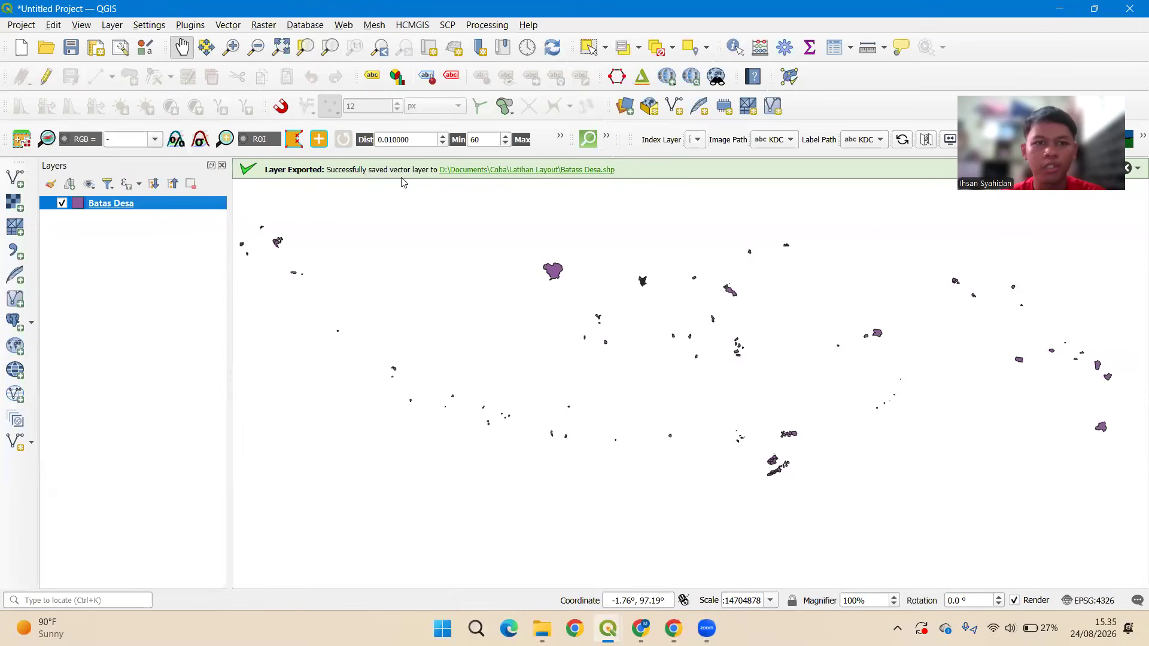
# Create a new print layout titled "Peta Administrasi".
pyautogui.click(16, 26)
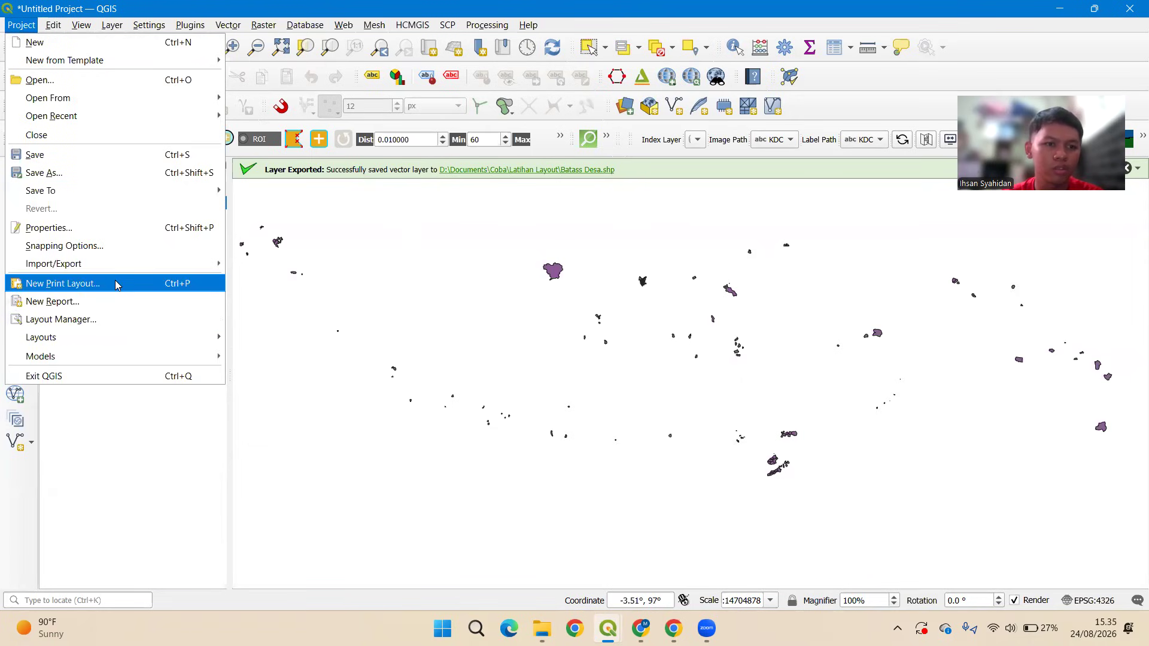
pyautogui.click(62, 283)
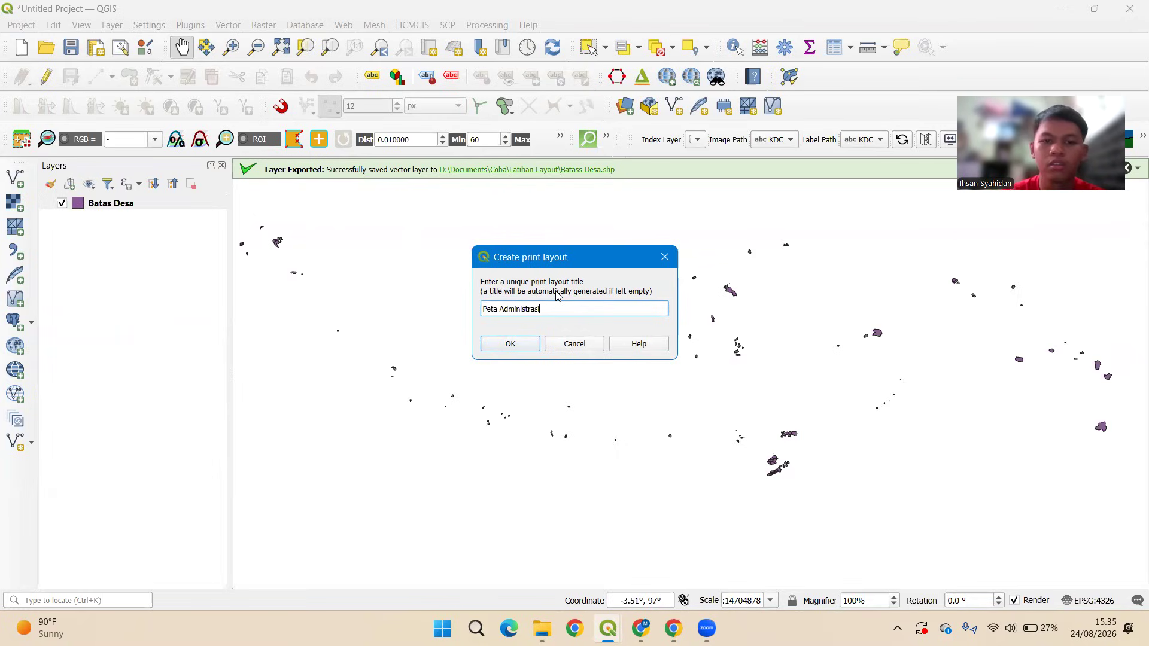
pyautogui.click(519, 349)
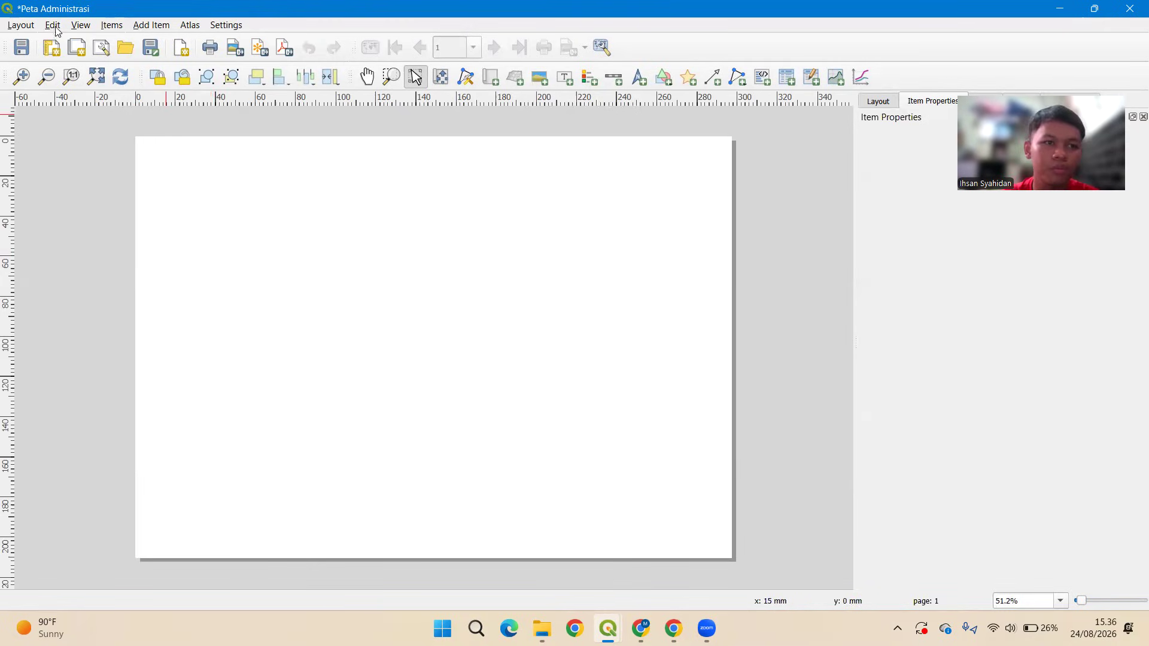
pyautogui.click(21, 28)
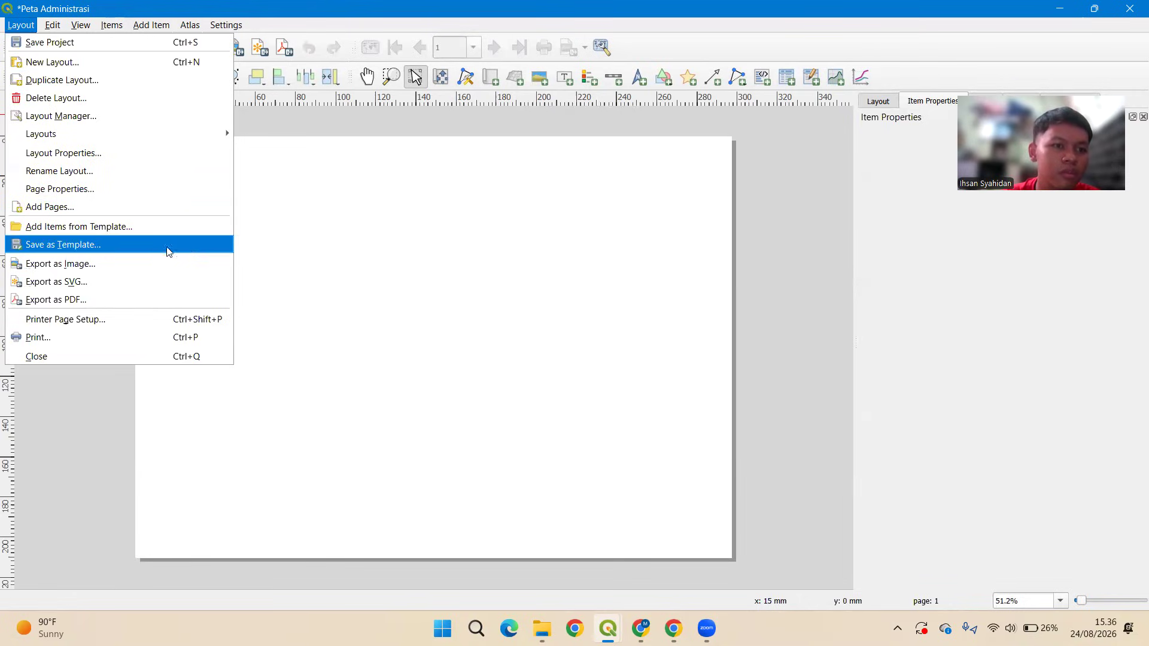
pyautogui.click(386, 26)
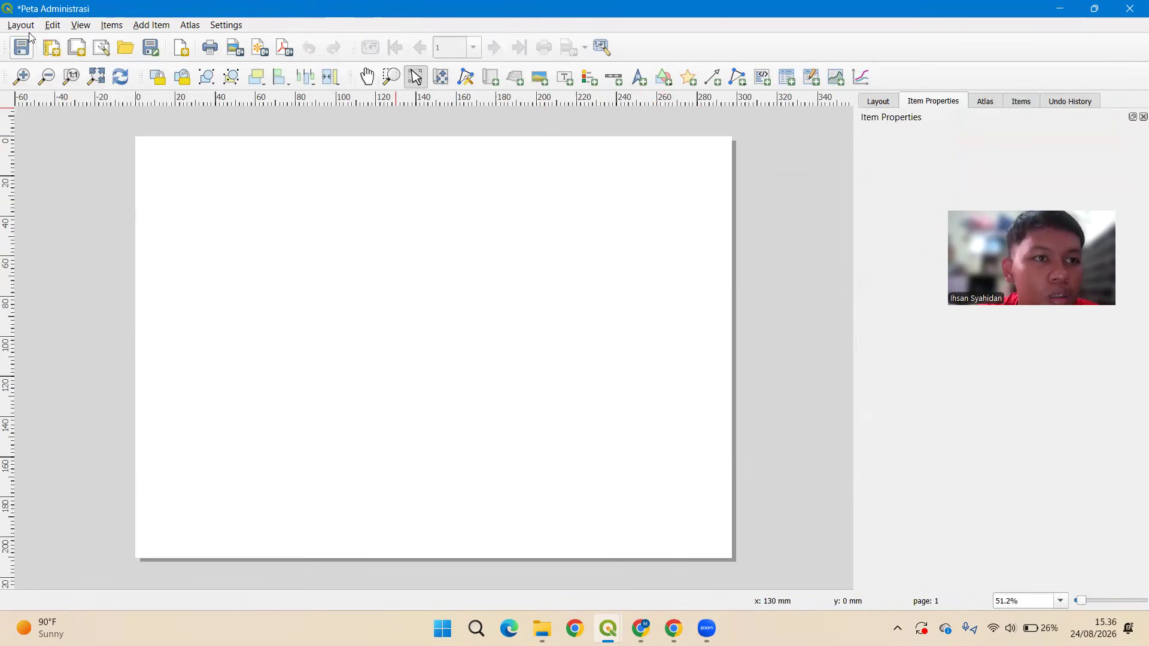
pyautogui.click(102, 51)
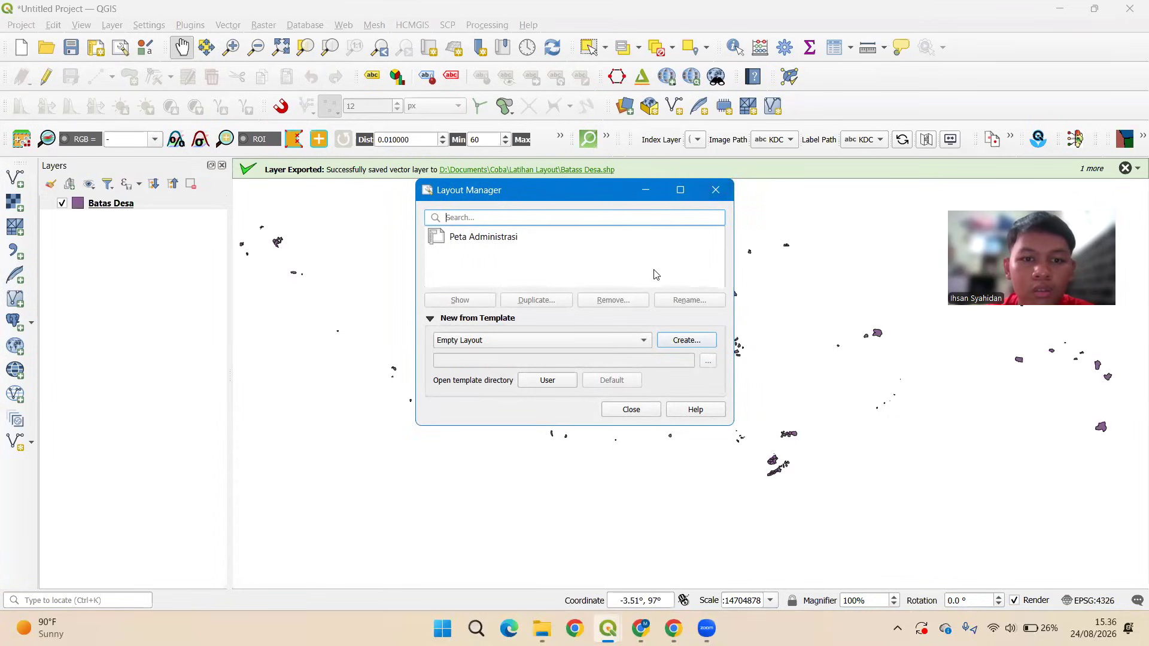
pyautogui.click(716, 190)
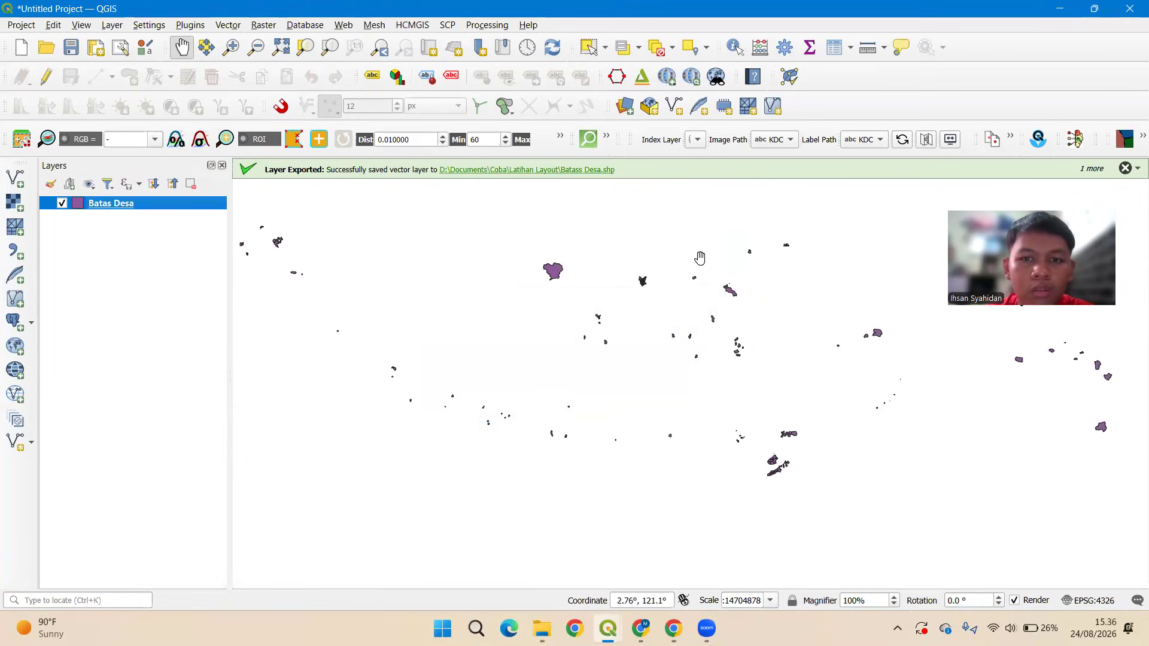
pyautogui.moveTo(608, 628)
pyautogui.click(849, 546)
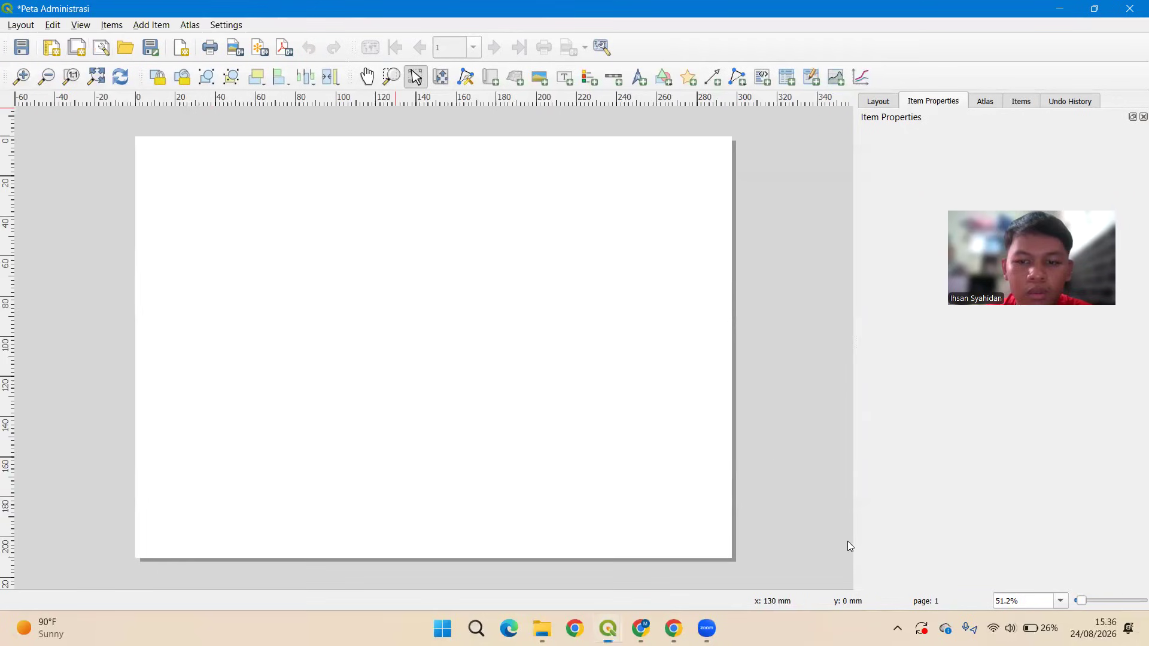
# Select the large heart-shaped polygon on the main map and examine its record in the Batas Desa attribute table.
pyautogui.click(1060, 7)
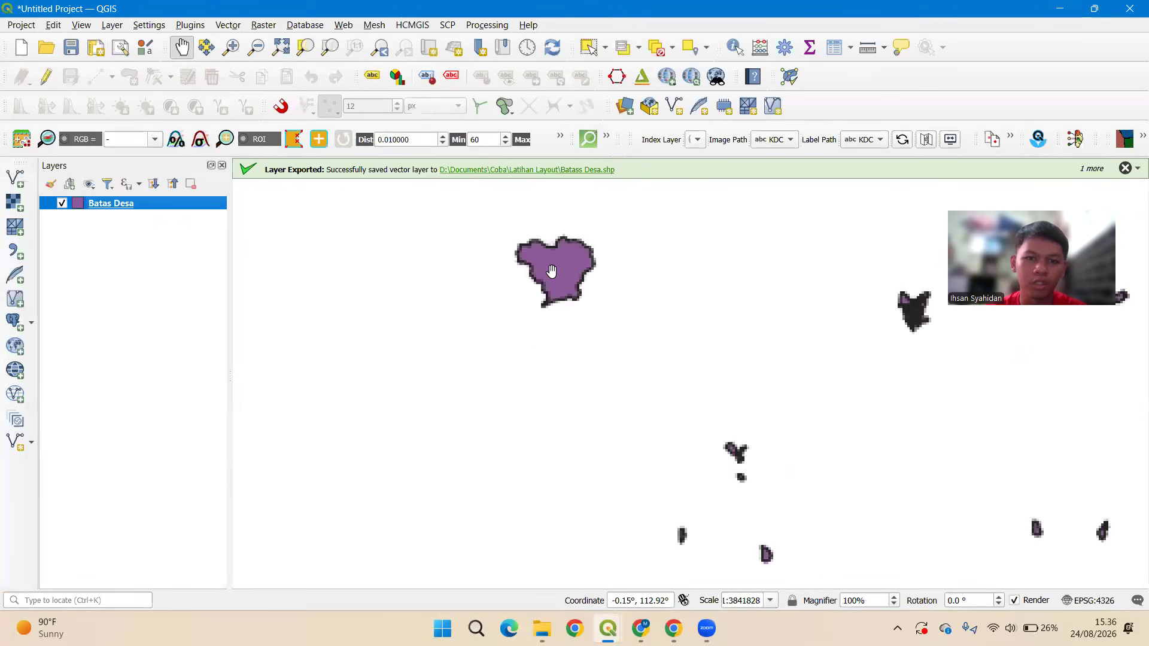
pyautogui.scroll(1, 551, 271)
pyautogui.moveTo(557, 221); pyautogui.dragTo(539, 304)
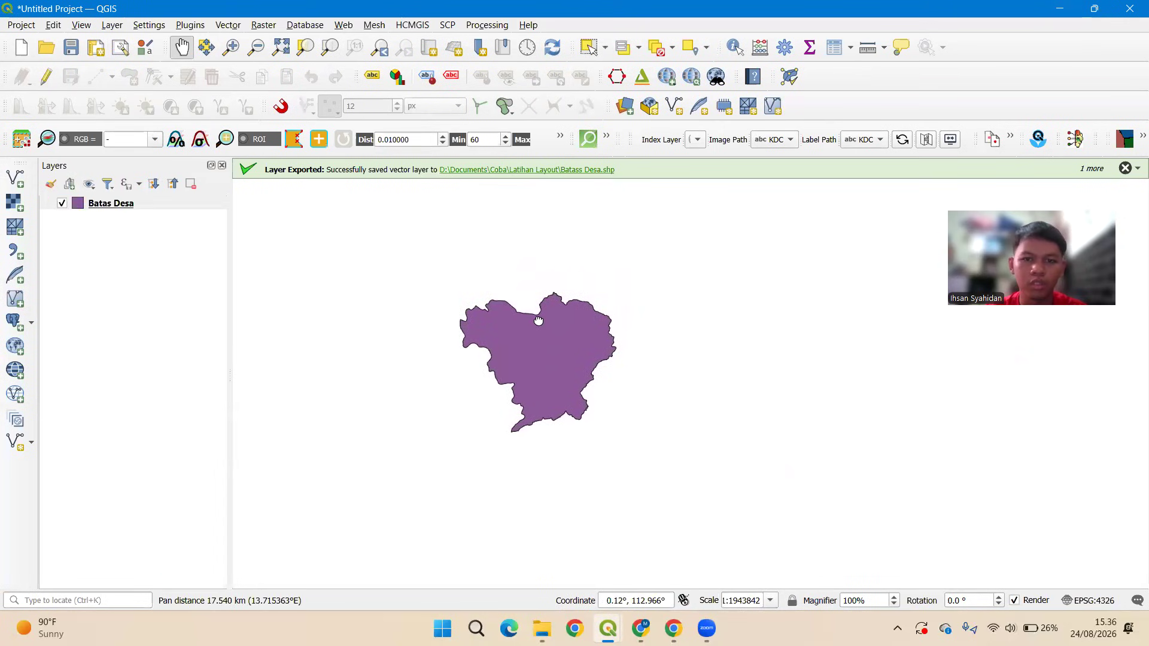
pyautogui.click(589, 47)
pyautogui.click(543, 359)
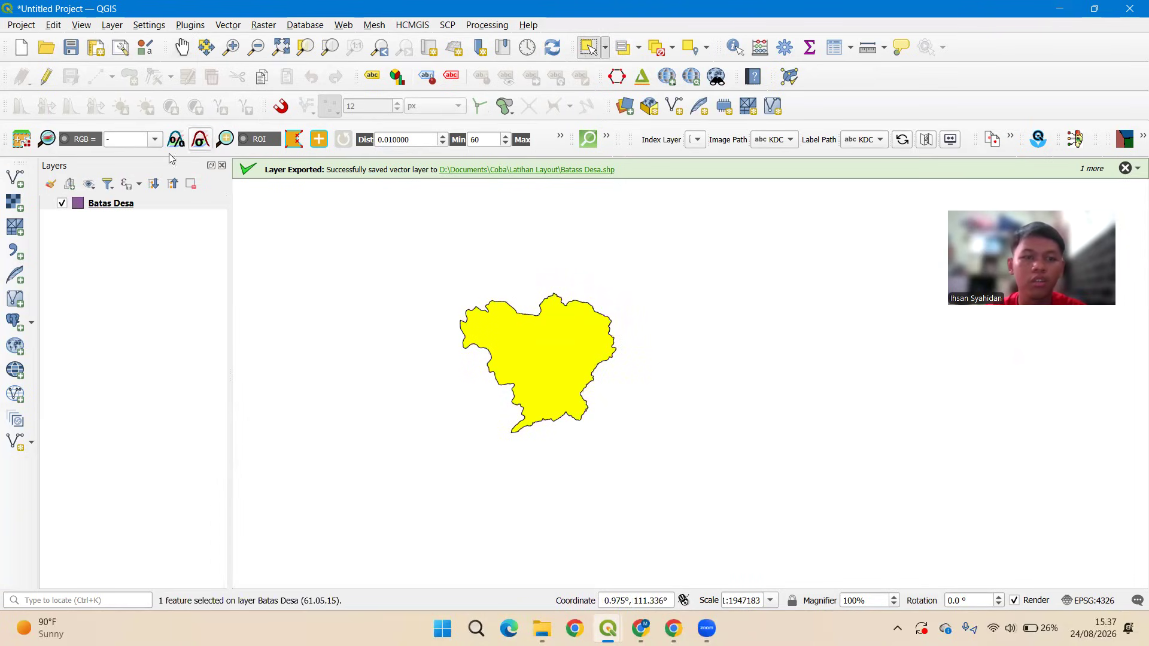
pyautogui.rightClick(95, 204)
pyautogui.click(187, 399)
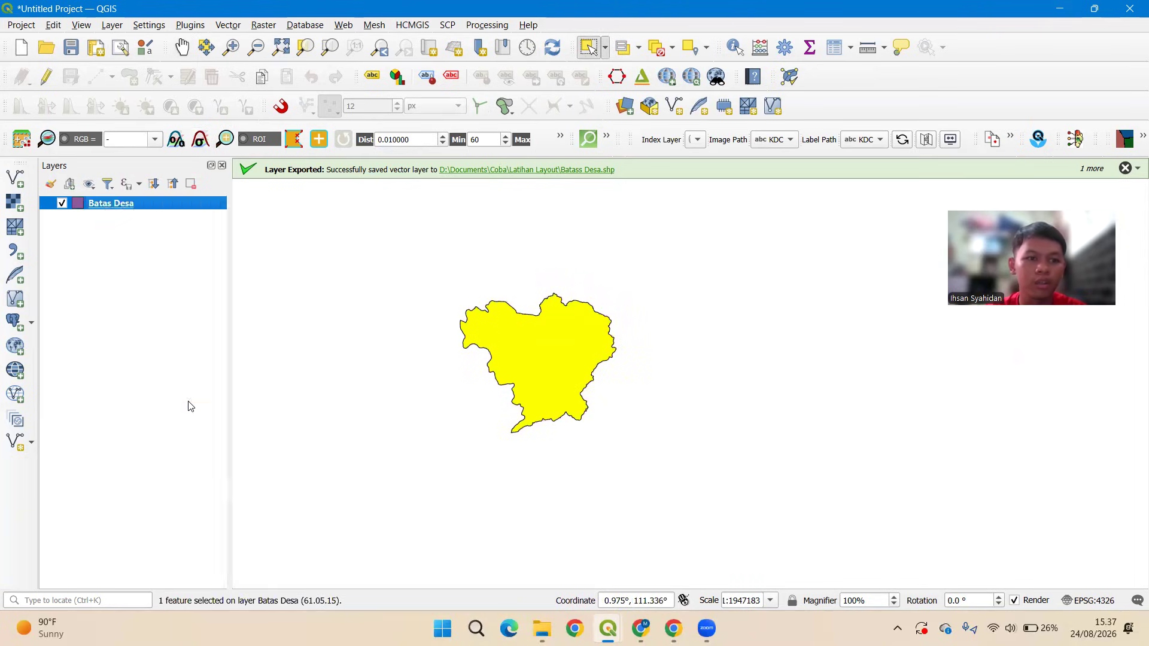
pyautogui.scroll(-19, 431, 286)
pyautogui.scroll(-1, 431, 288)
pyautogui.scroll(3, 432, 288)
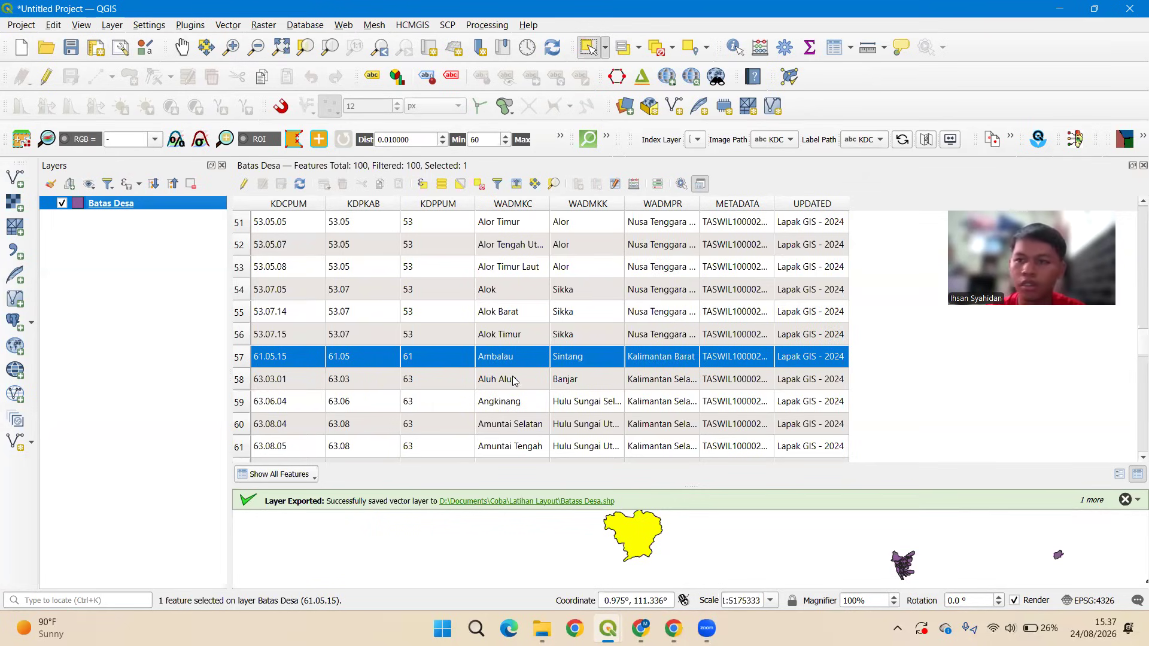
pyautogui.click(1143, 165)
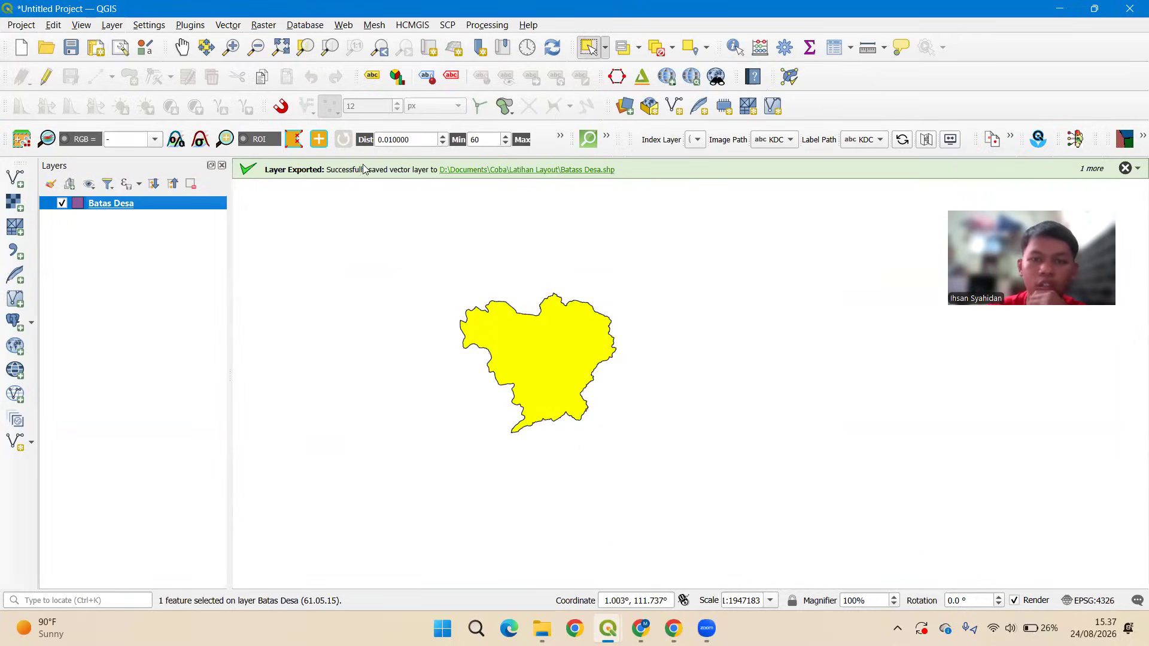
# Clear the feature selection on the Batas Desa layer.
pyautogui.click(622, 47)
pyautogui.click(658, 48)
pyautogui.click(774, 221)
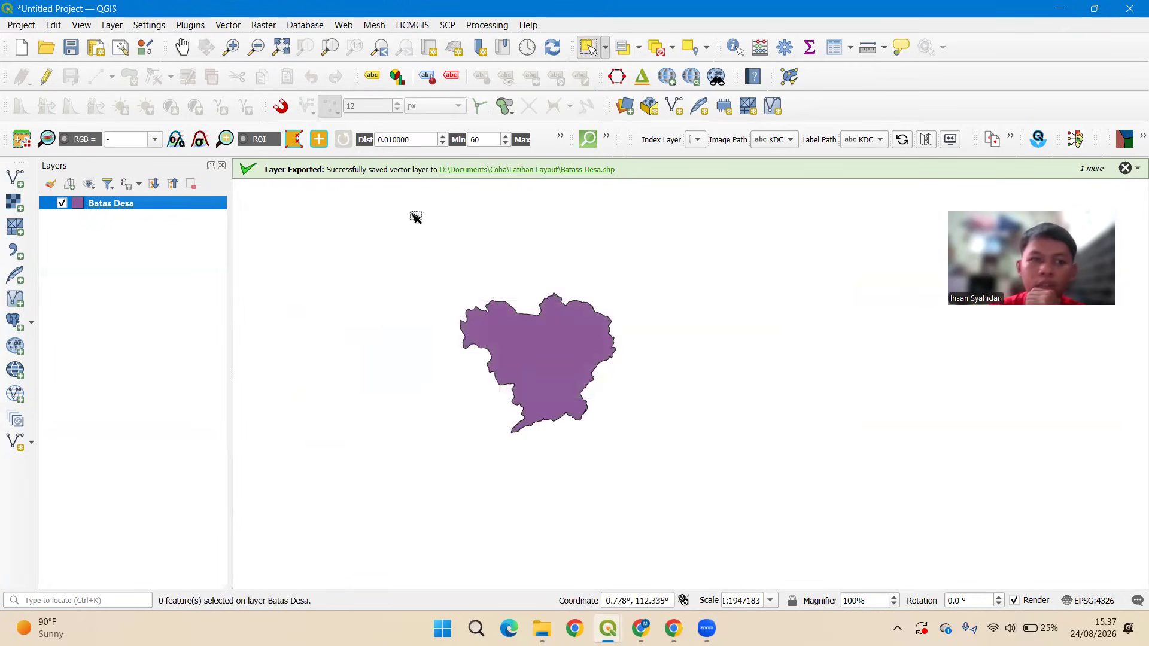
# Turn on single labels for the Batas Desa layer, using the WADMKC field as the label value.
pyautogui.rightClick(125, 202)
pyautogui.click(156, 560)
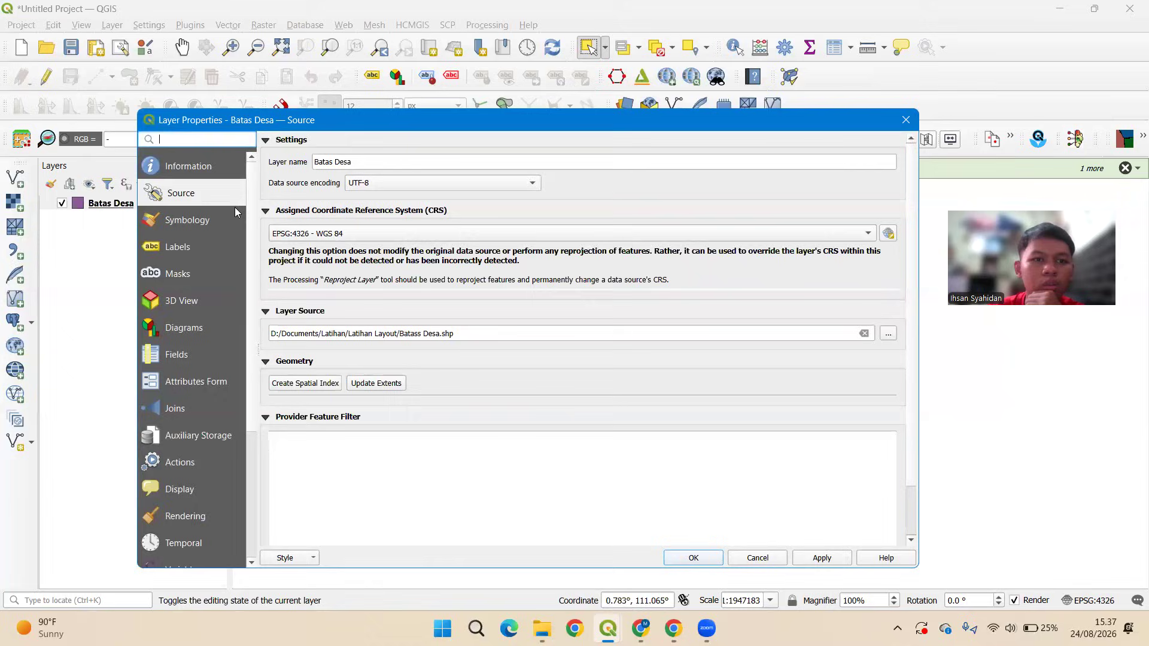
pyautogui.click(197, 248)
pyautogui.click(386, 145)
pyautogui.click(387, 161)
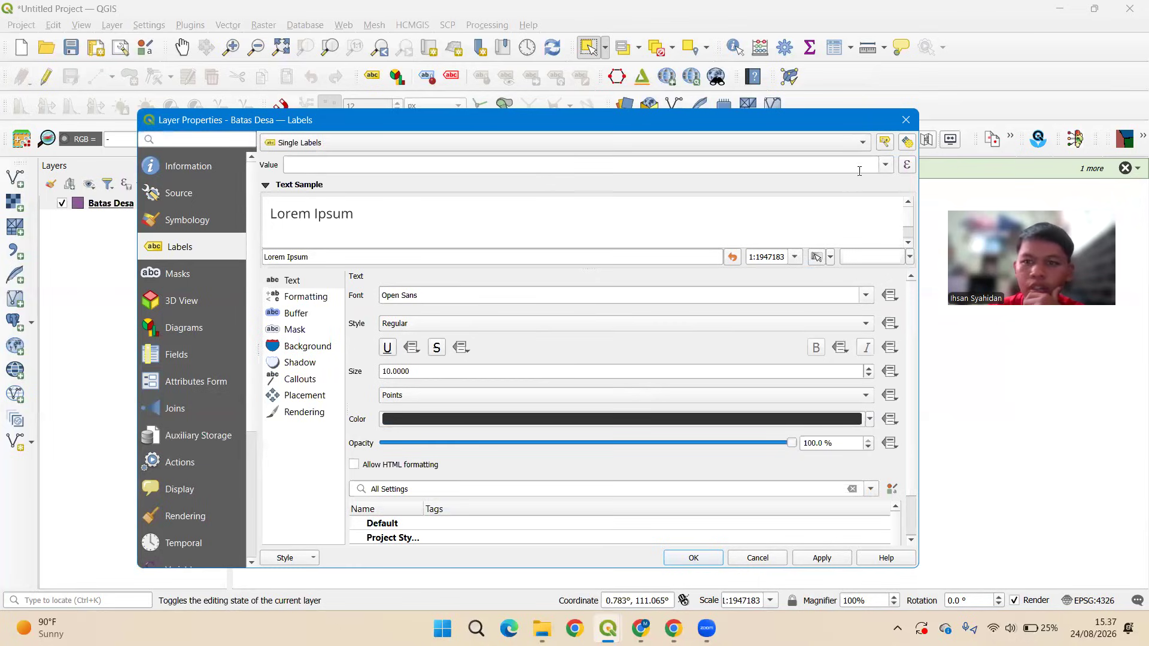
pyautogui.click(885, 168)
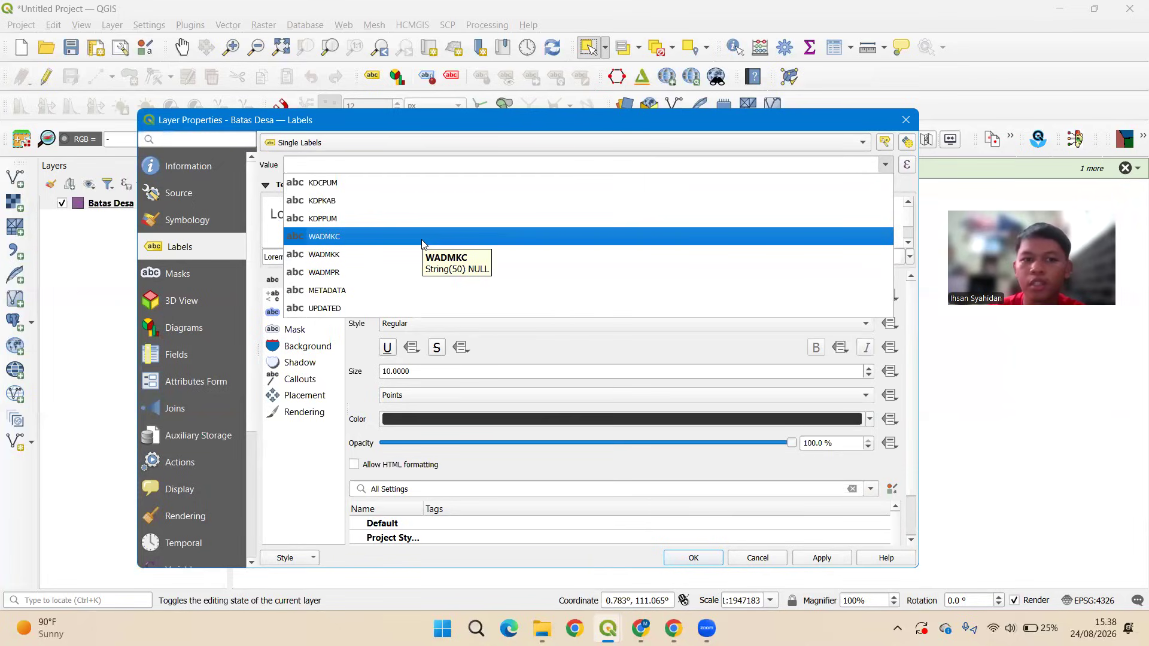
pyautogui.click(422, 237)
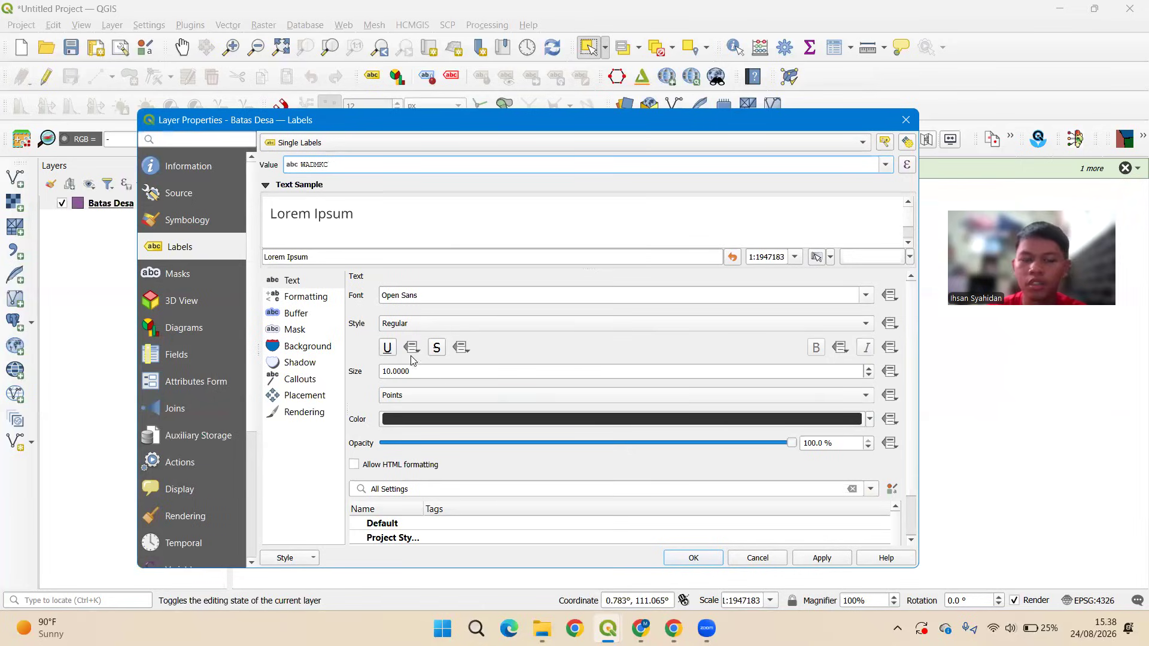
pyautogui.scroll(-2, 908, 359)
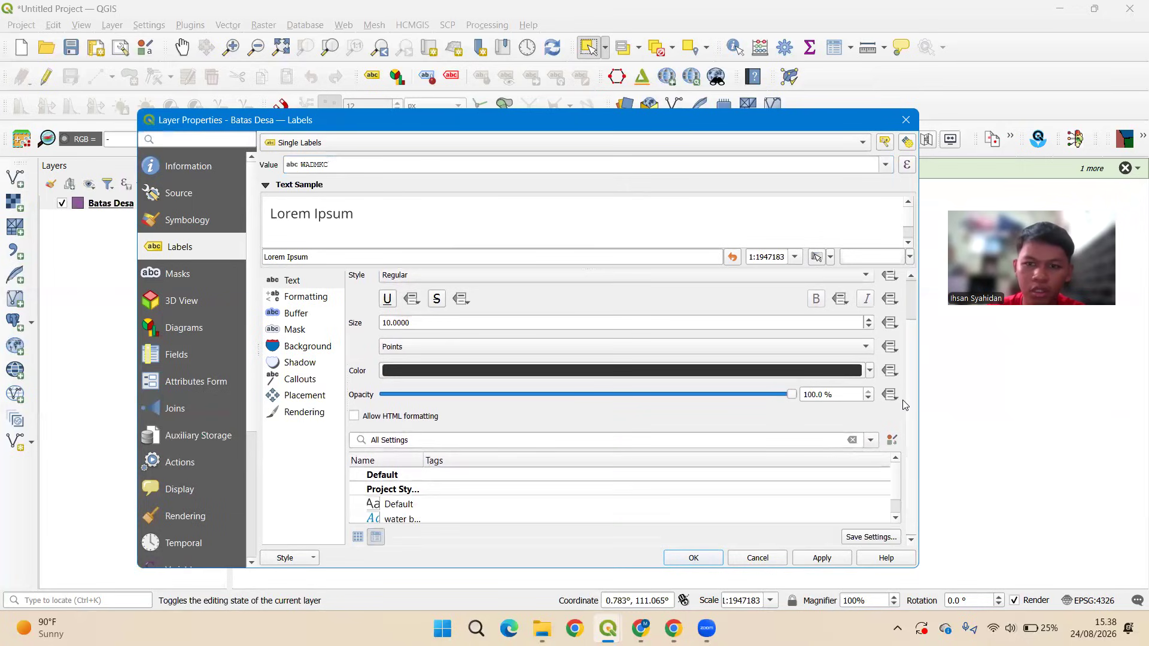
pyautogui.scroll(2, 905, 405)
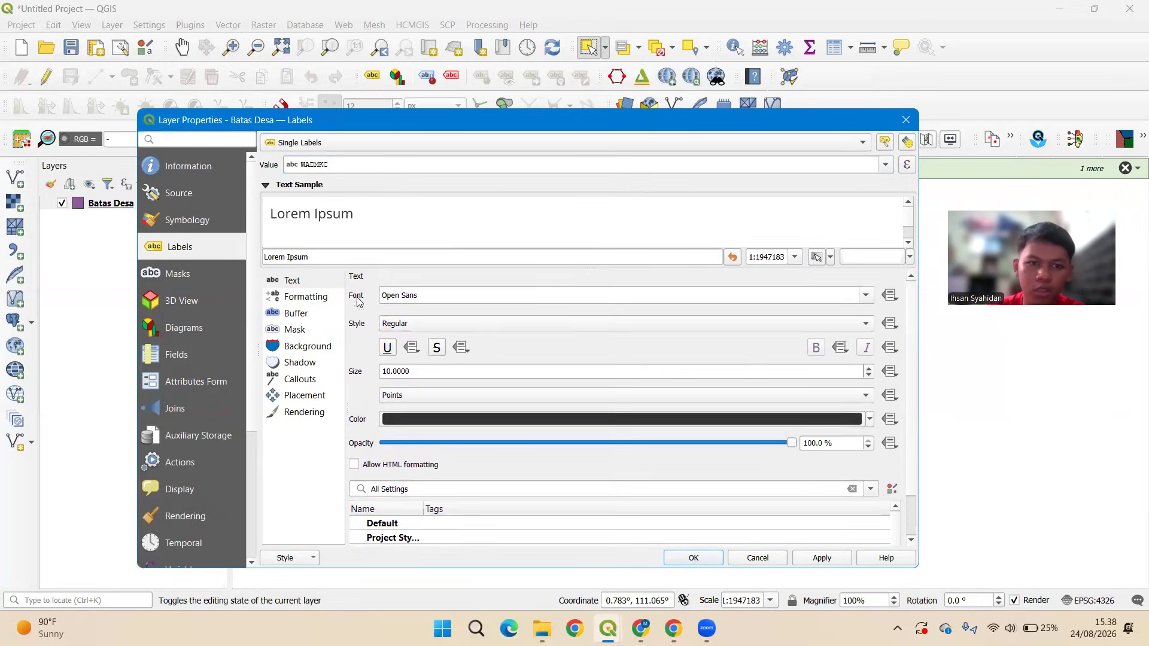
pyautogui.click(693, 557)
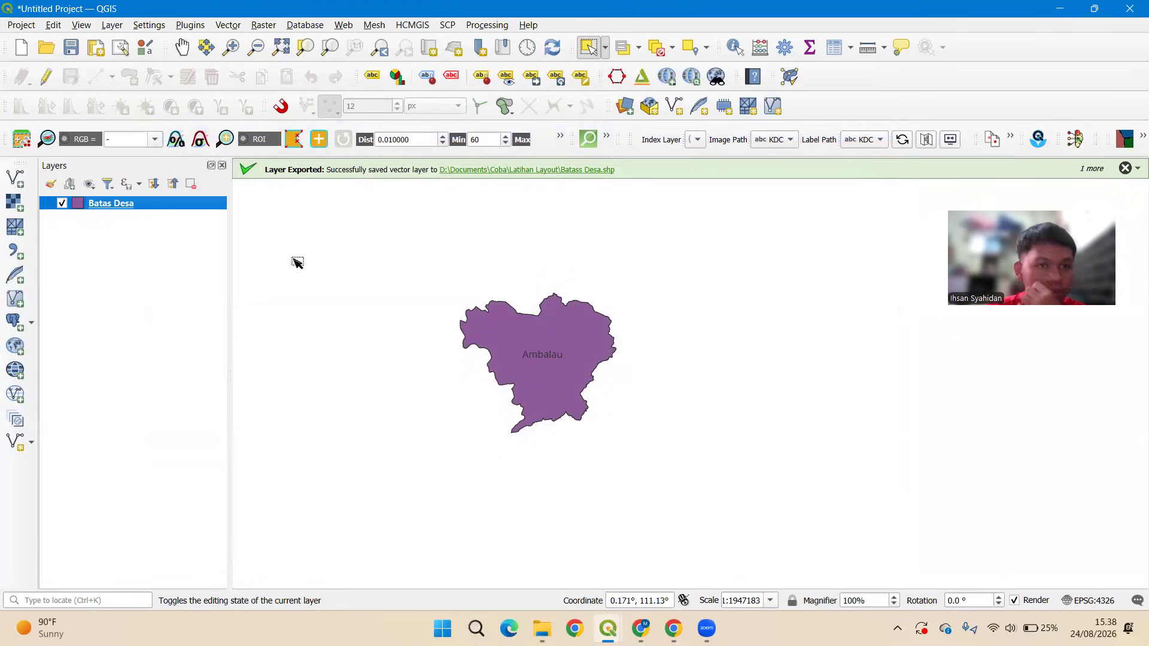
# Return to the Peta Administrasi layout and dock its item tools vertically along the window's left edge.
pyautogui.click(614, 627)
pyautogui.click(846, 554)
pyautogui.click(126, 82)
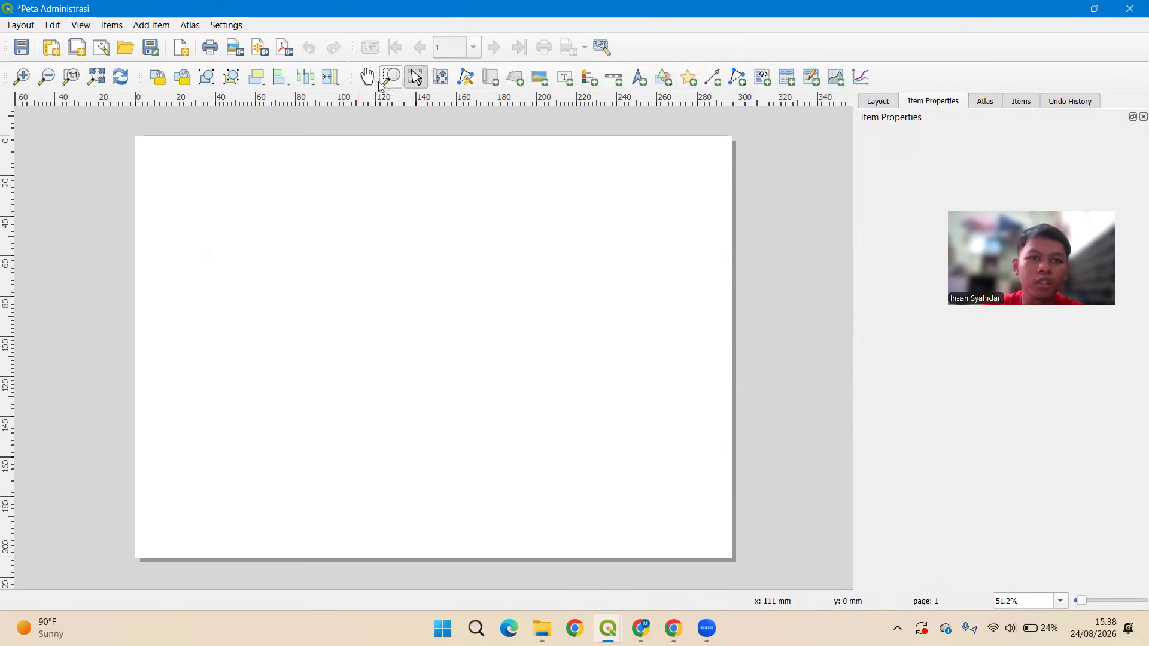
pyautogui.moveTo(354, 76); pyautogui.dragTo(15, 202)
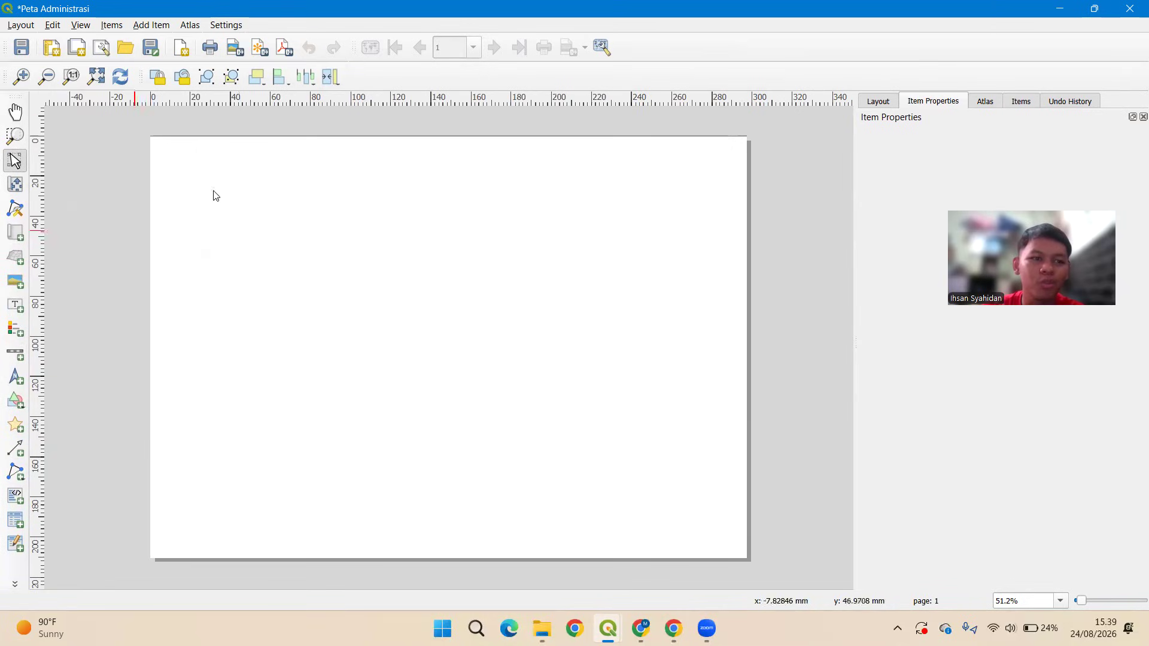
# Draw a rectangle as a border just inside the page edges, starting about 2 mm across and 3 mm down, and nudge its right side outward.
pyautogui.click(14, 409)
pyautogui.click(69, 405)
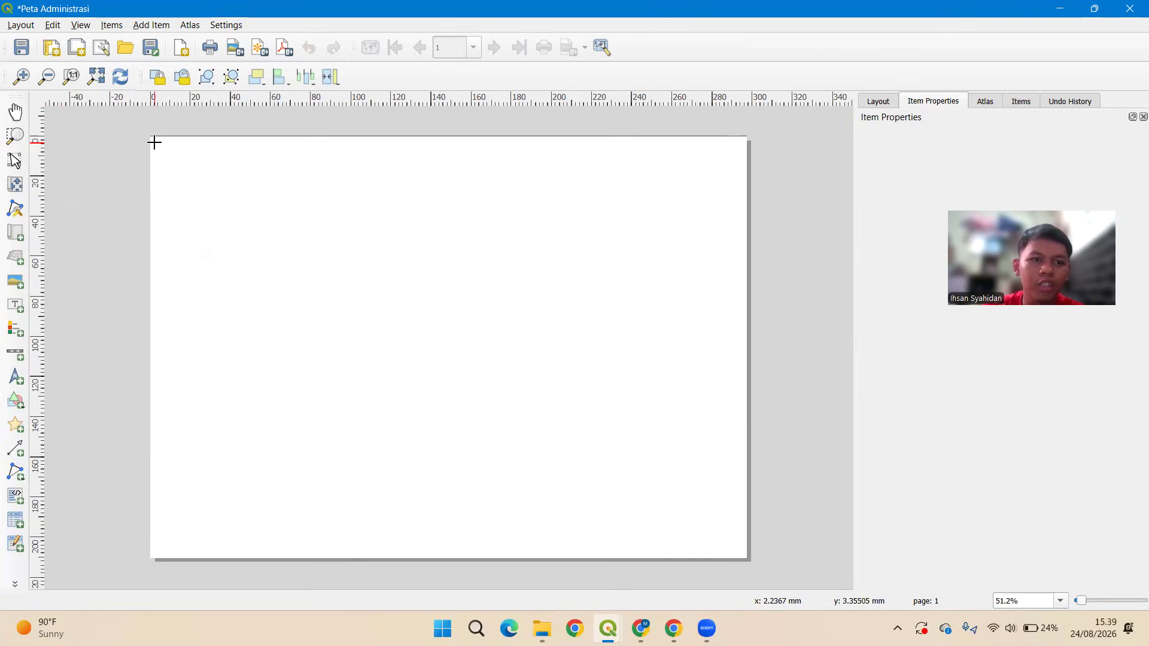
pyautogui.moveTo(154, 142); pyautogui.dragTo(739, 551)
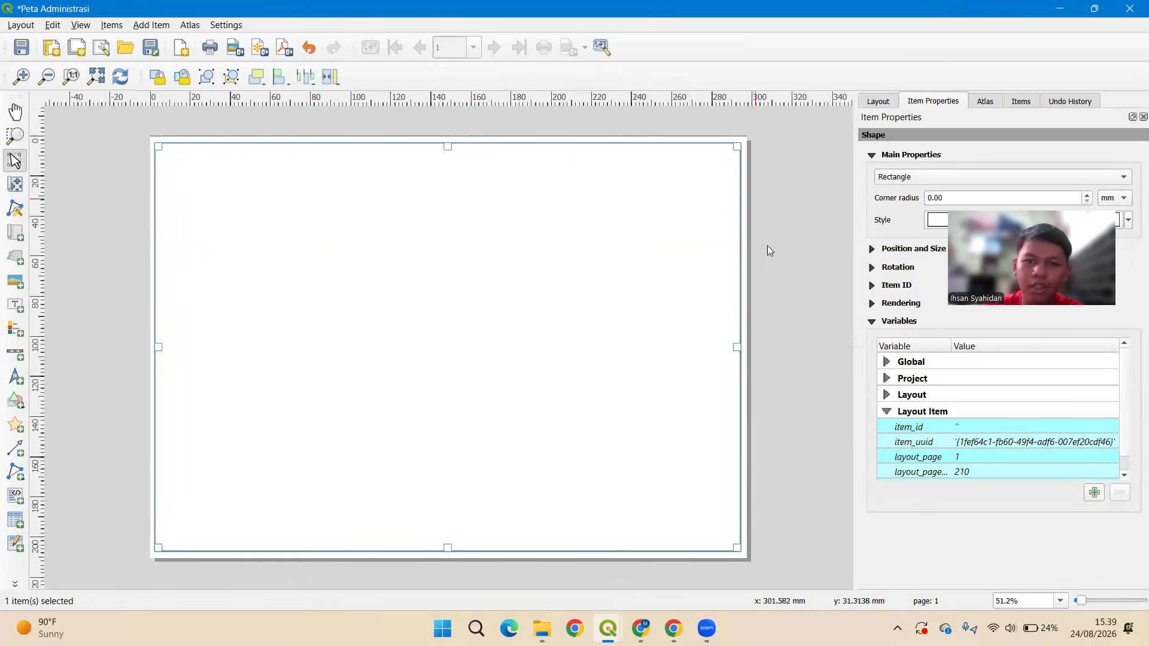
pyautogui.moveTo(739, 347); pyautogui.dragTo(742, 348)
pyautogui.click(782, 270)
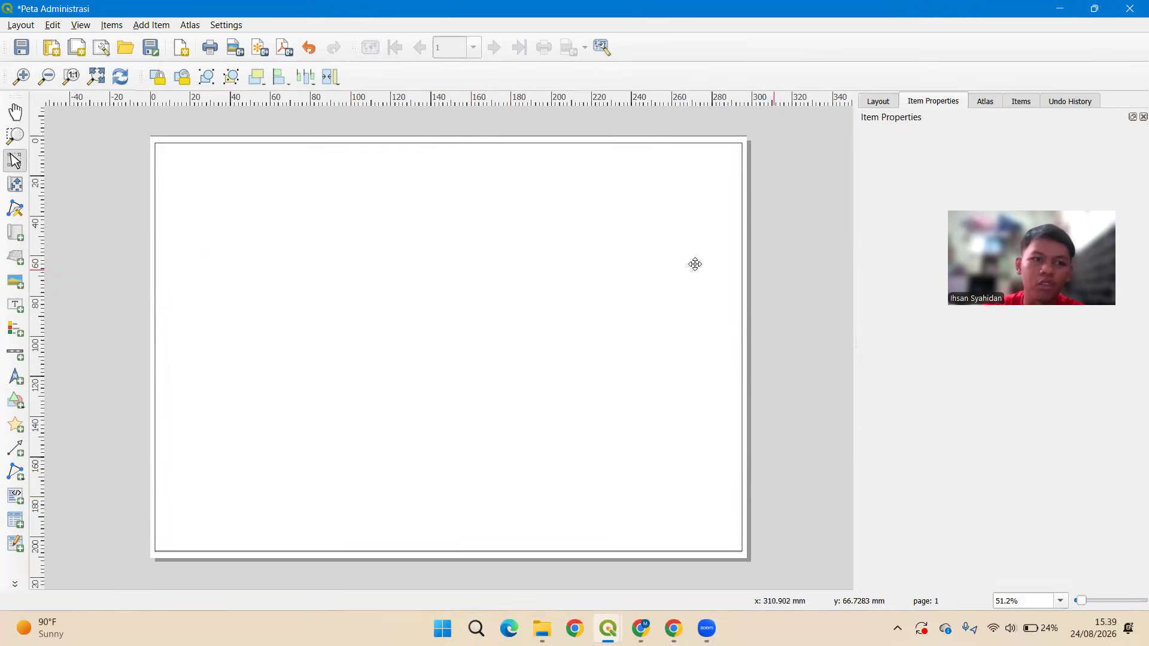
pyautogui.scroll(-2, 150, 136)
pyautogui.scroll(2, 269, 200)
pyautogui.scroll(1, 410, 323)
pyautogui.scroll(-2, 146, 225)
pyautogui.scroll(1, 271, 263)
pyautogui.scroll(1, 157, 259)
pyautogui.scroll(-1, 152, 265)
pyautogui.press('v')
pyautogui.scroll(2, 137, 280)
pyautogui.scroll(-2, 166, 286)
pyautogui.scroll(-1, 261, 290)
pyautogui.scroll(1, 261, 289)
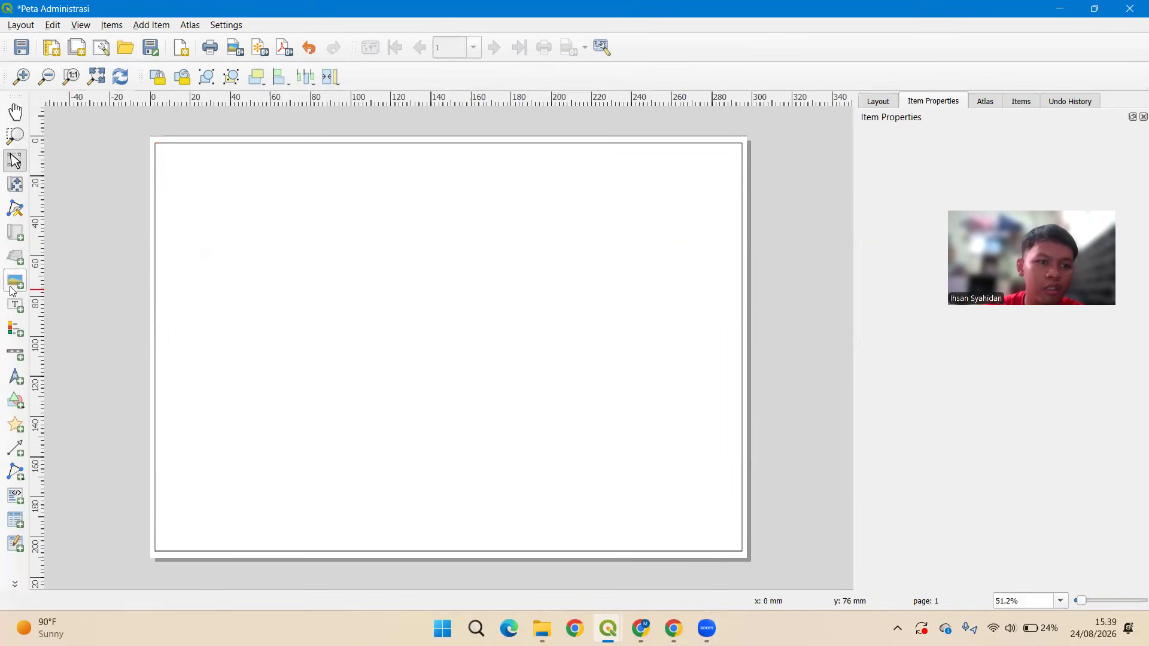
# Add a map item filling roughly the left two thirds of the bordered page, and return to the main map window.
pyautogui.click(14, 235)
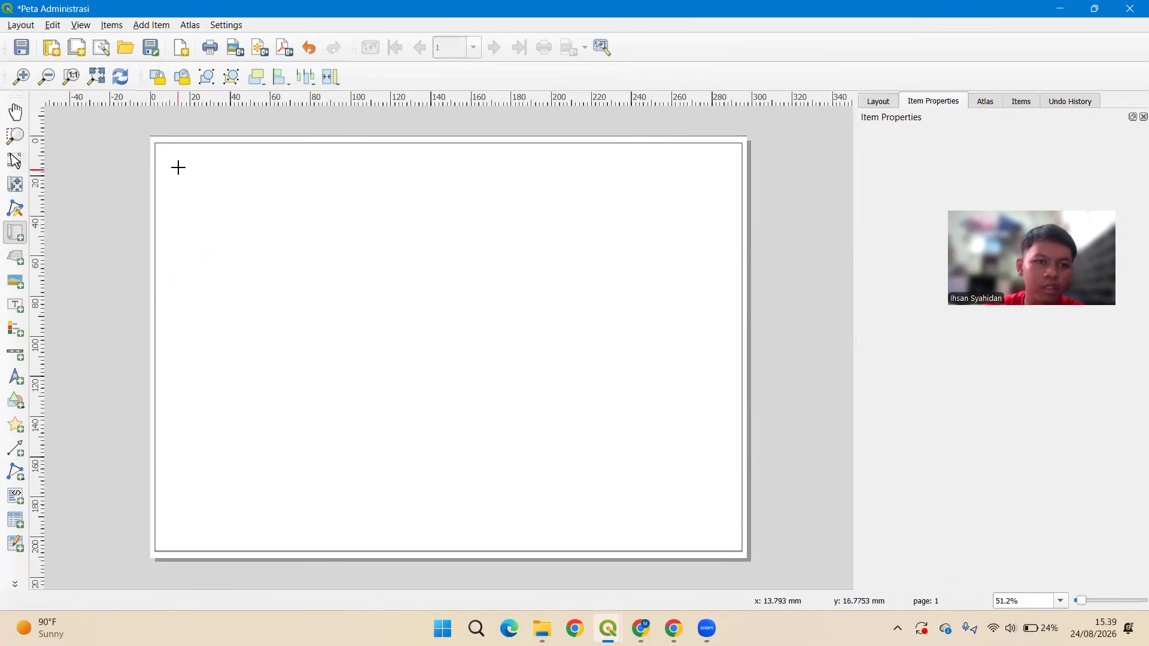
pyautogui.moveTo(171, 158); pyautogui.dragTo(533, 538)
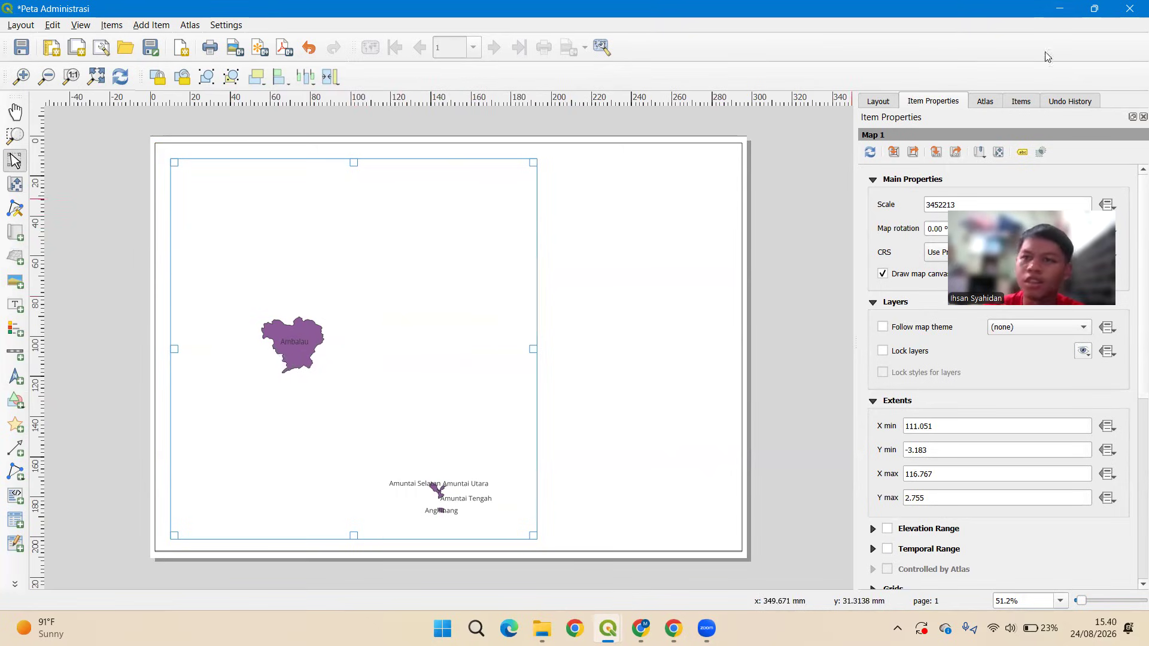
pyautogui.hotkey('alt', 'Tab')
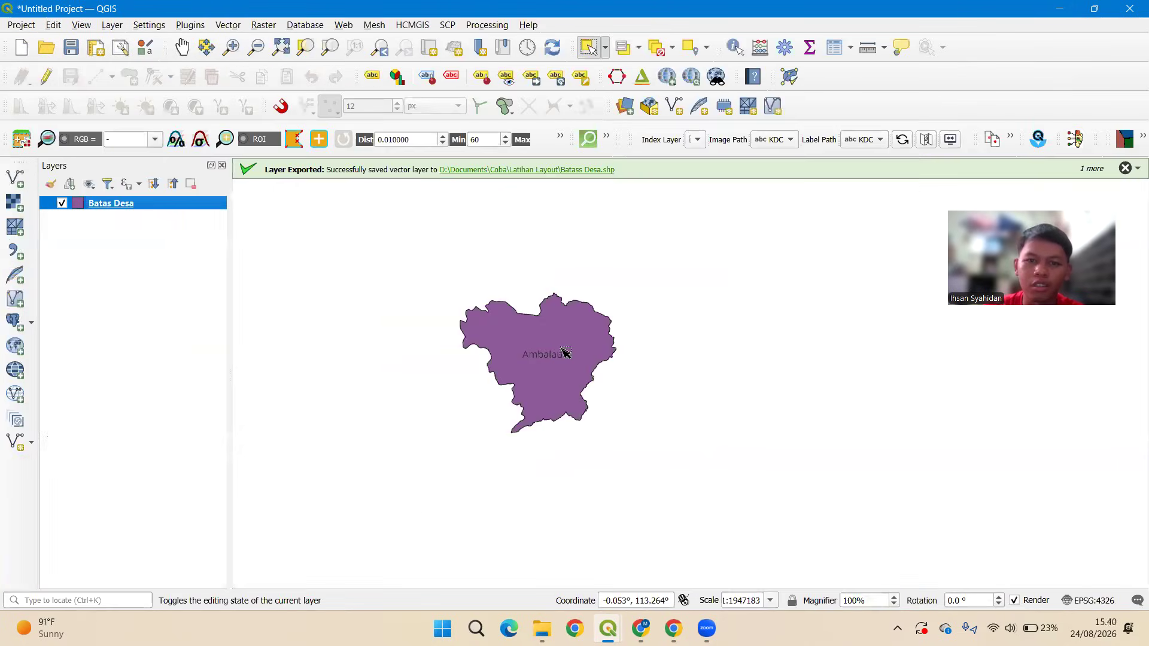
pyautogui.click(412, 25)
pyautogui.click(421, 28)
pyautogui.click(419, 29)
pyautogui.moveTo(551, 47)
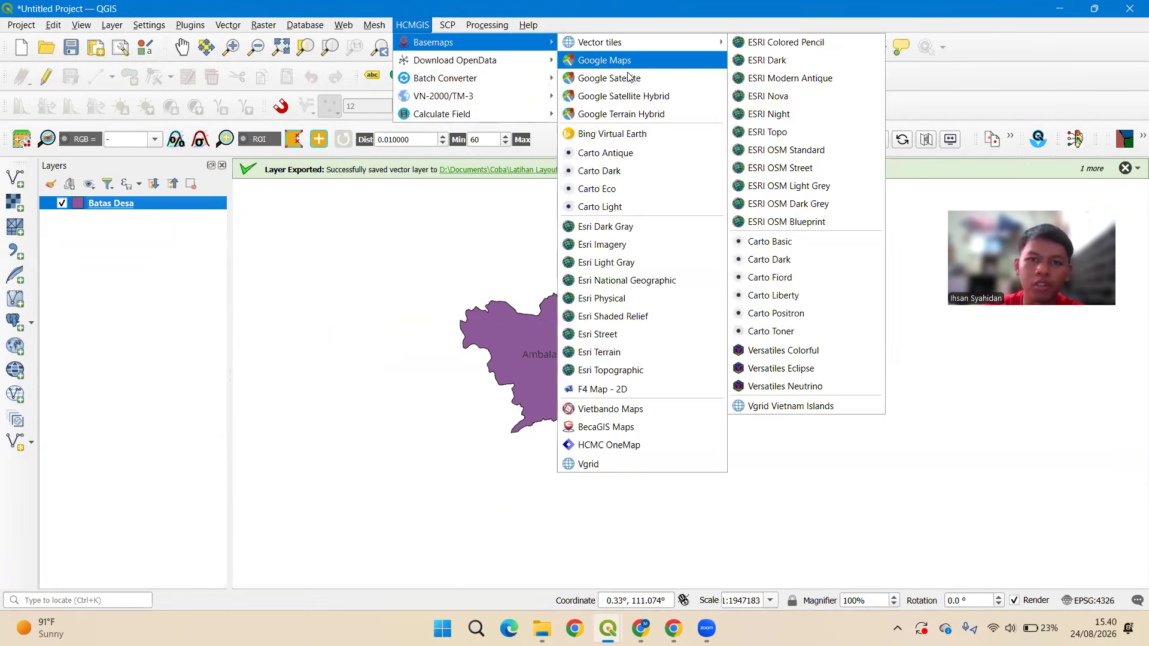
pyautogui.click(412, 26)
pyautogui.click(412, 27)
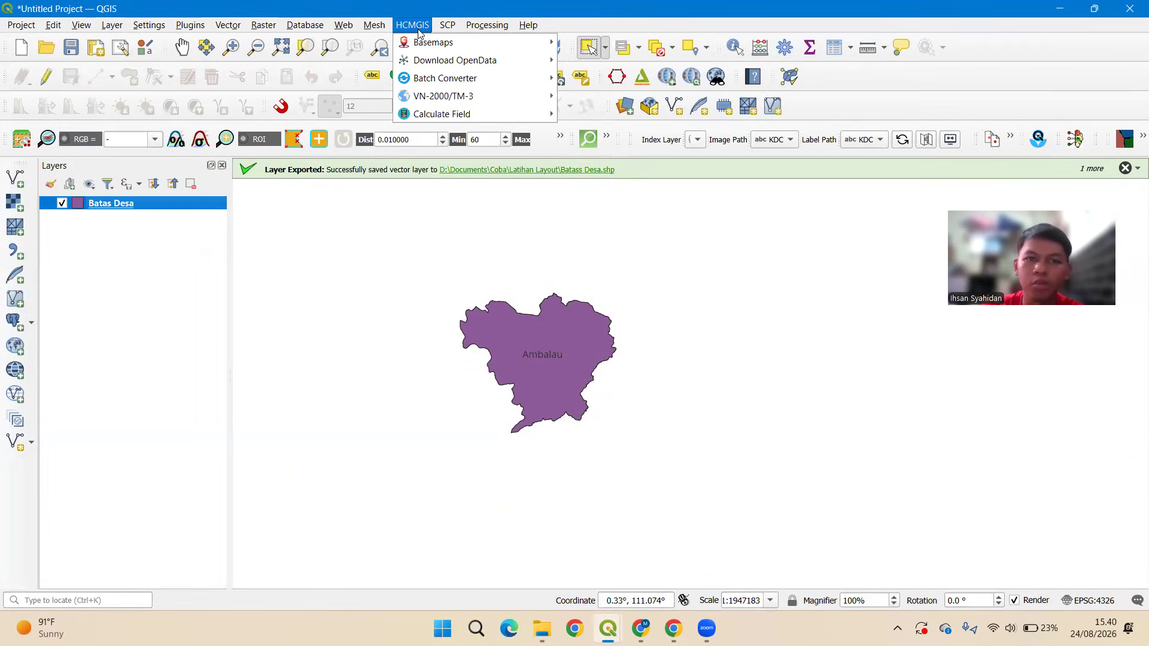
# Search the plugin manager for "hcmgis", view the HCMGIS plugin's details, and close the plugin manager.
pyautogui.click(189, 26)
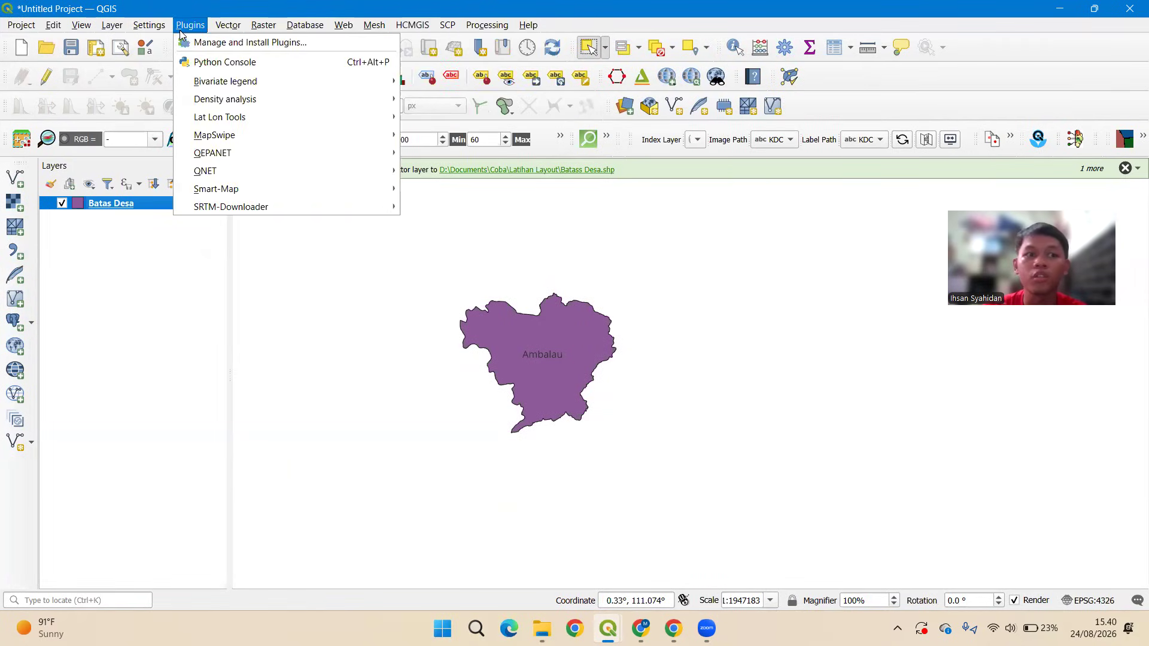
pyautogui.click(202, 42)
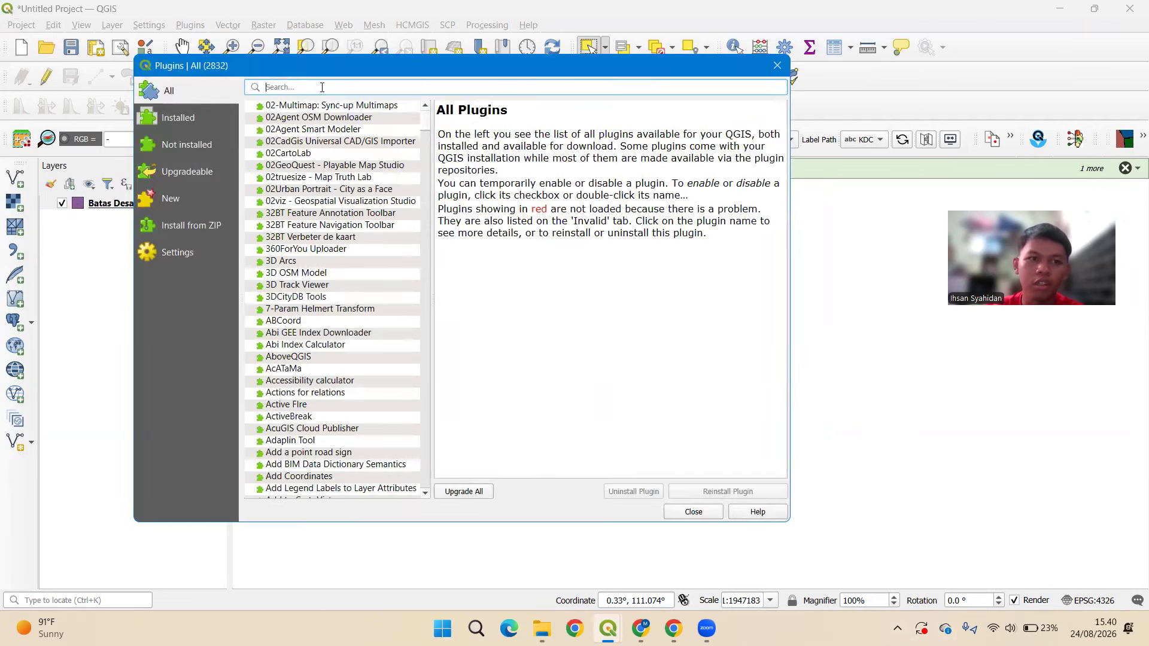
pyautogui.write('hcmgis')
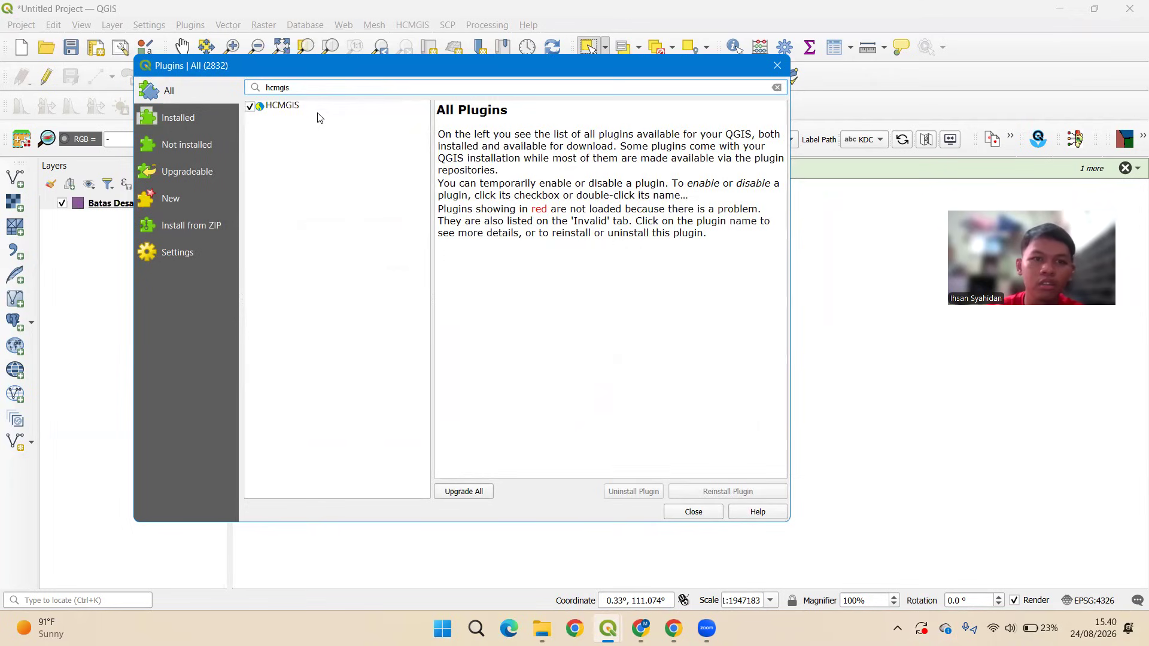
pyautogui.click(318, 110)
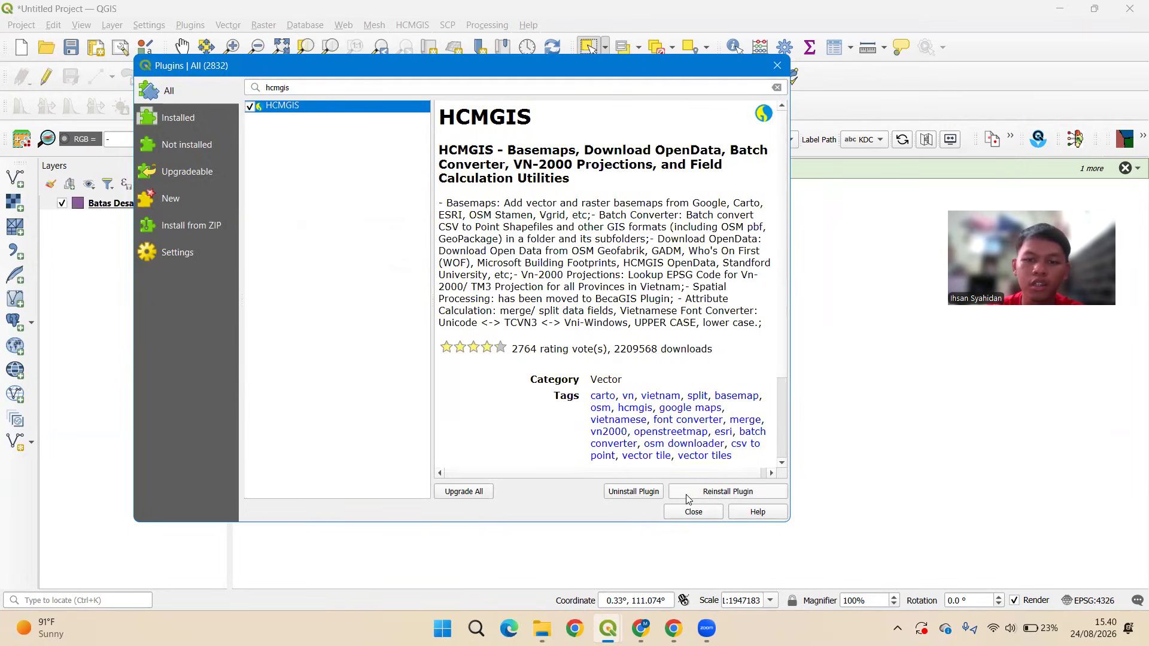
pyautogui.click(708, 515)
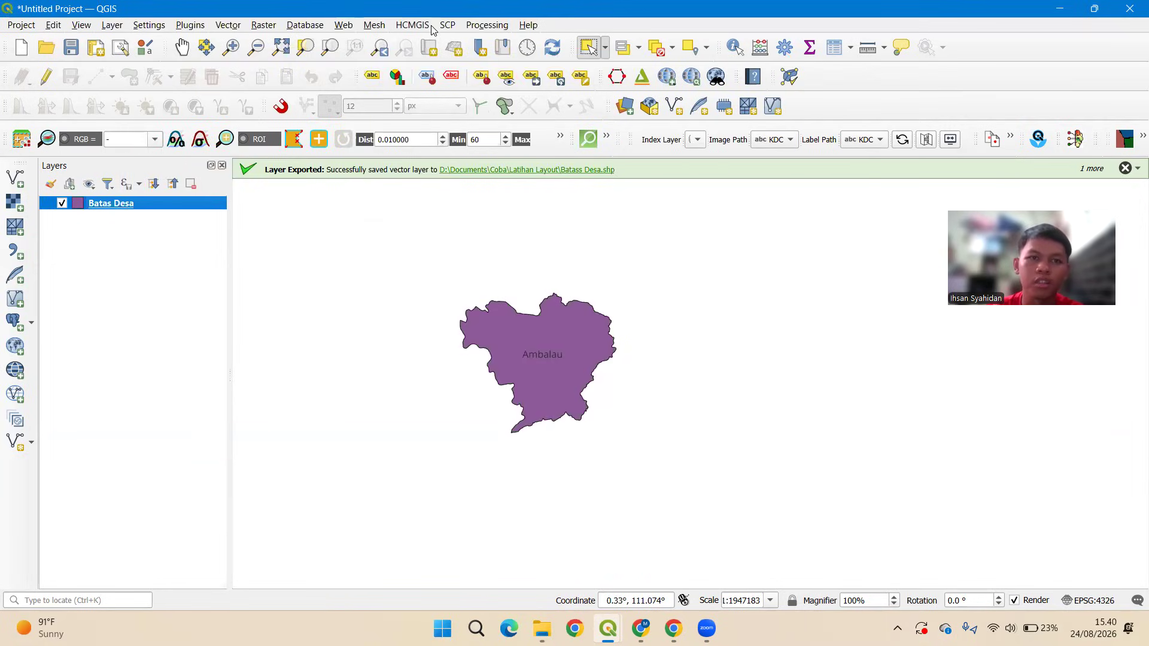
# Add the Google Satellite basemap from HCMGIS and place it beneath the Batas Desa layer.
pyautogui.click(431, 27)
pyautogui.moveTo(528, 26)
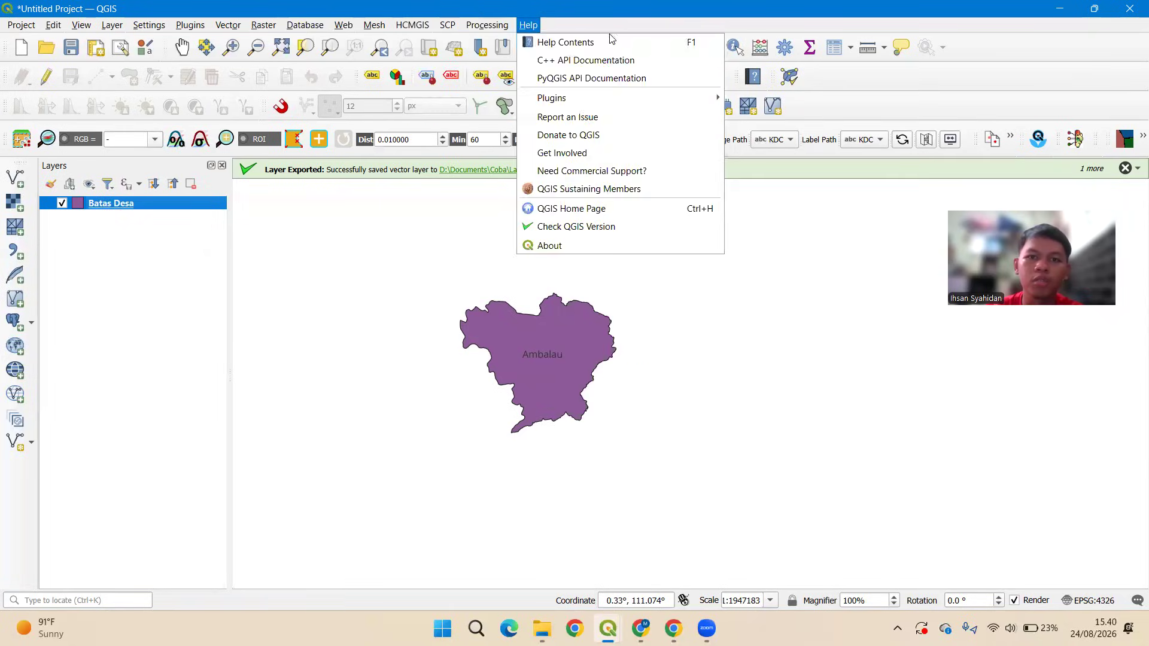
pyautogui.moveTo(412, 24)
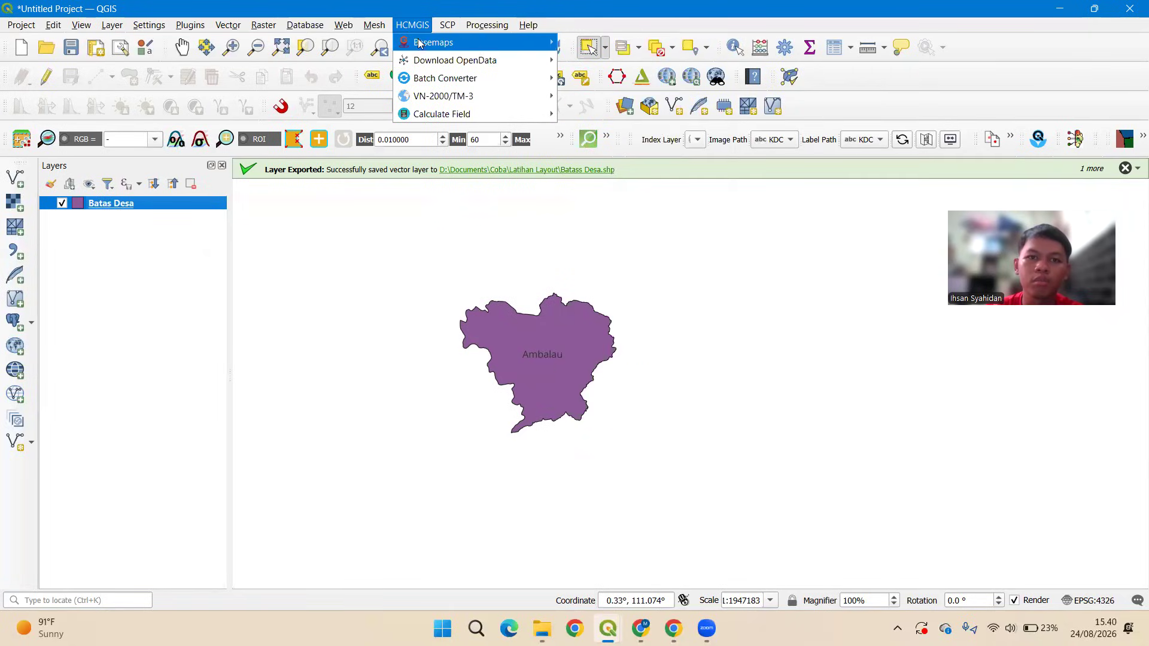
pyautogui.click(618, 84)
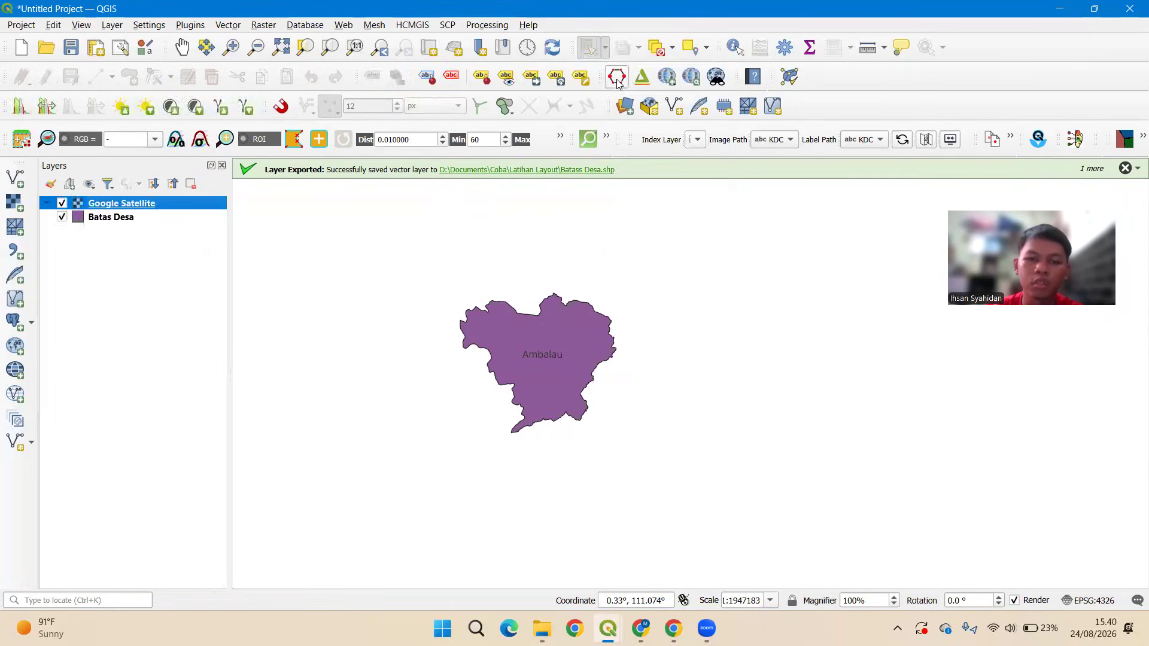
pyautogui.moveTo(128, 208); pyautogui.dragTo(118, 282)
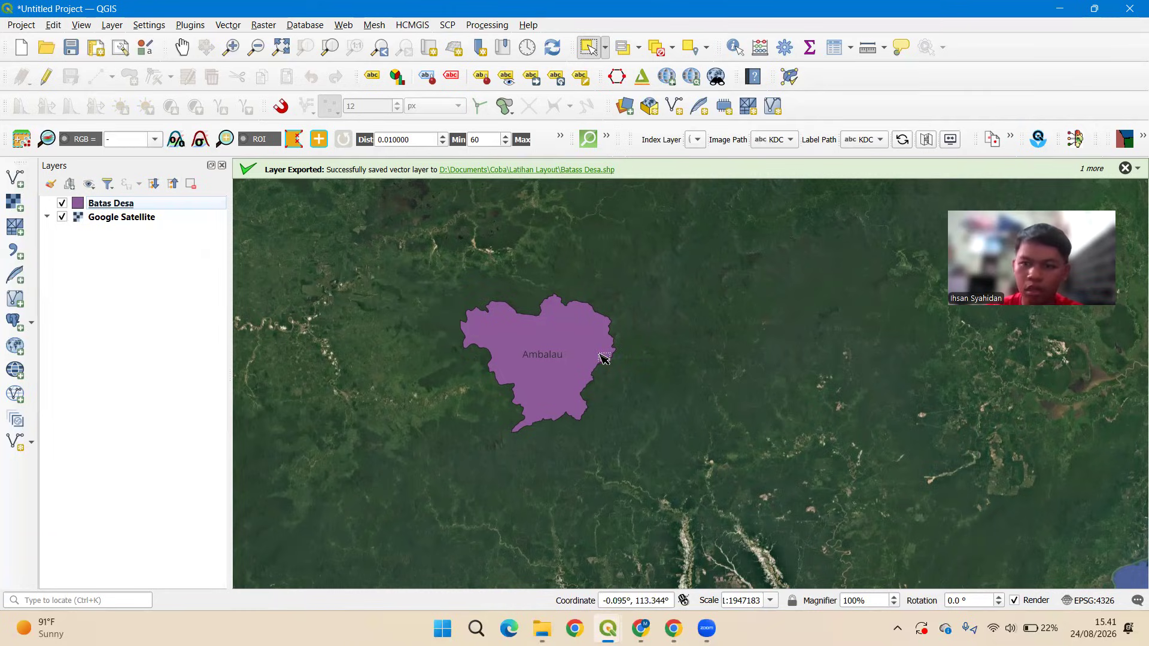
# Return to the Peta Administrasi layout window.
pyautogui.hotkey('alt', 'Tab')
pyautogui.hotkey('alt', 'Tab')
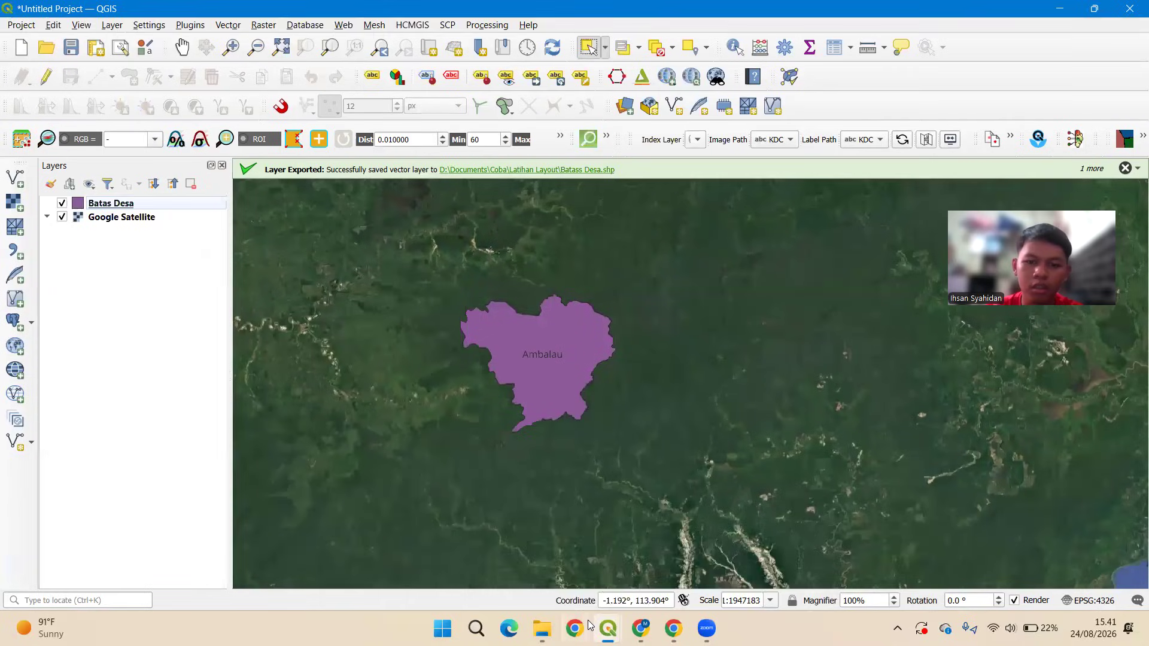
pyautogui.moveTo(608, 628)
pyautogui.click(849, 545)
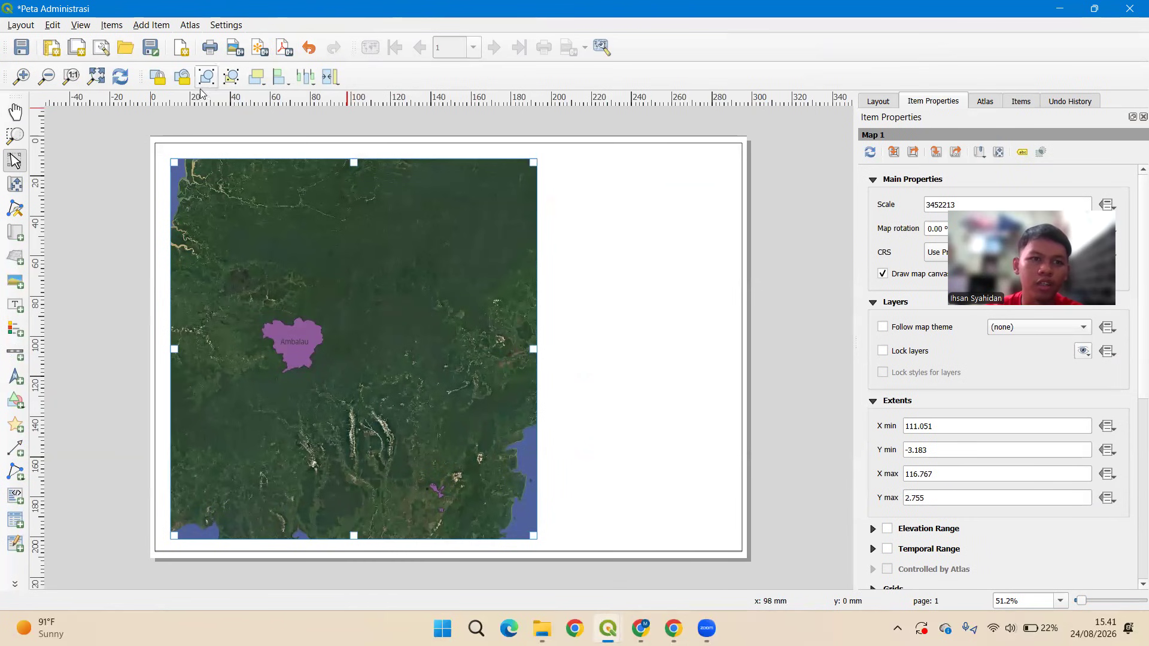
pyautogui.click(96, 75)
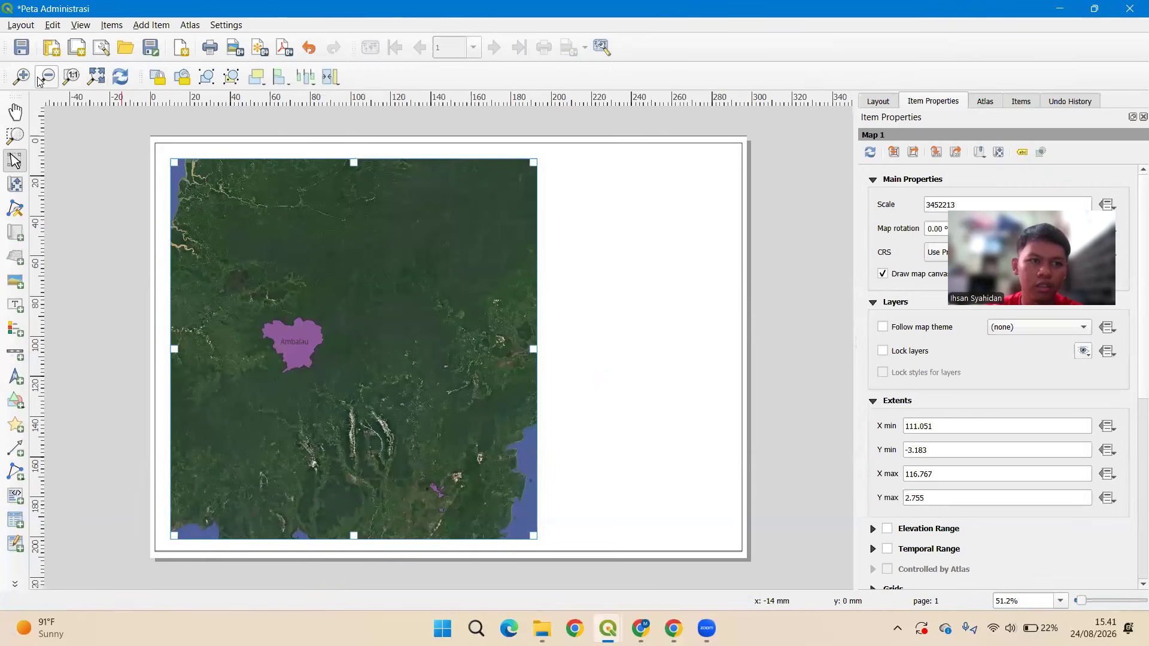
pyautogui.moveTo(302, 353); pyautogui.dragTo(327, 353)
pyautogui.hotkey('ctrl', 'z')
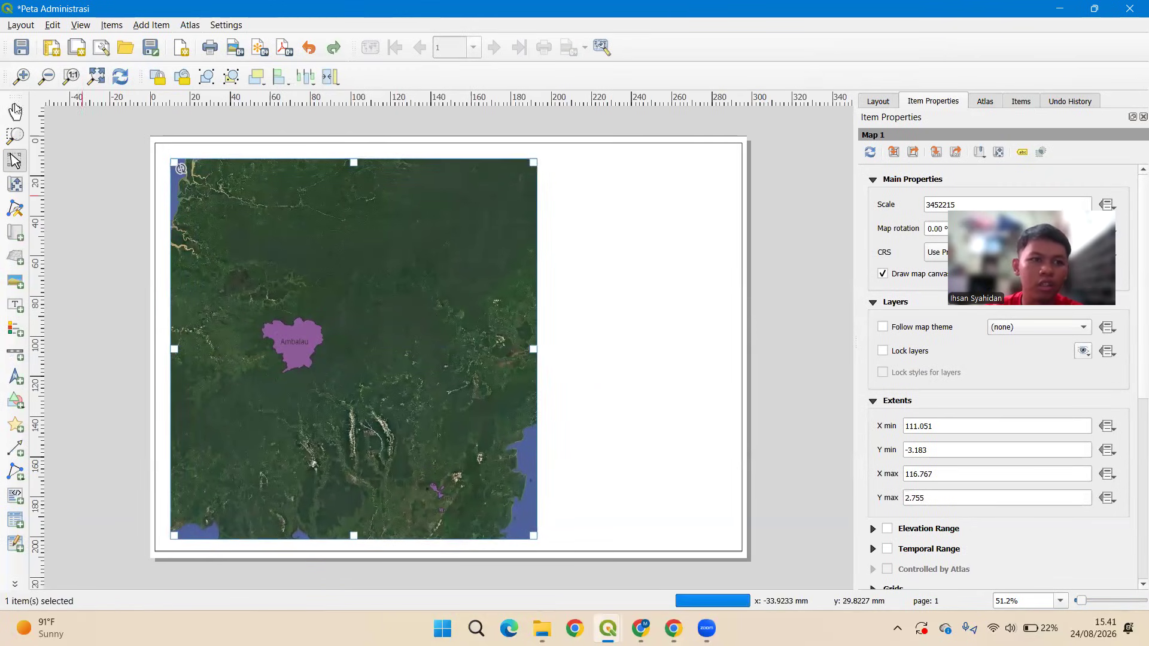
# Shift the content inside the map frame so the Ambalau polygon sits near the frame's centre.
pyautogui.click(21, 190)
pyautogui.moveTo(284, 337); pyautogui.dragTo(347, 348)
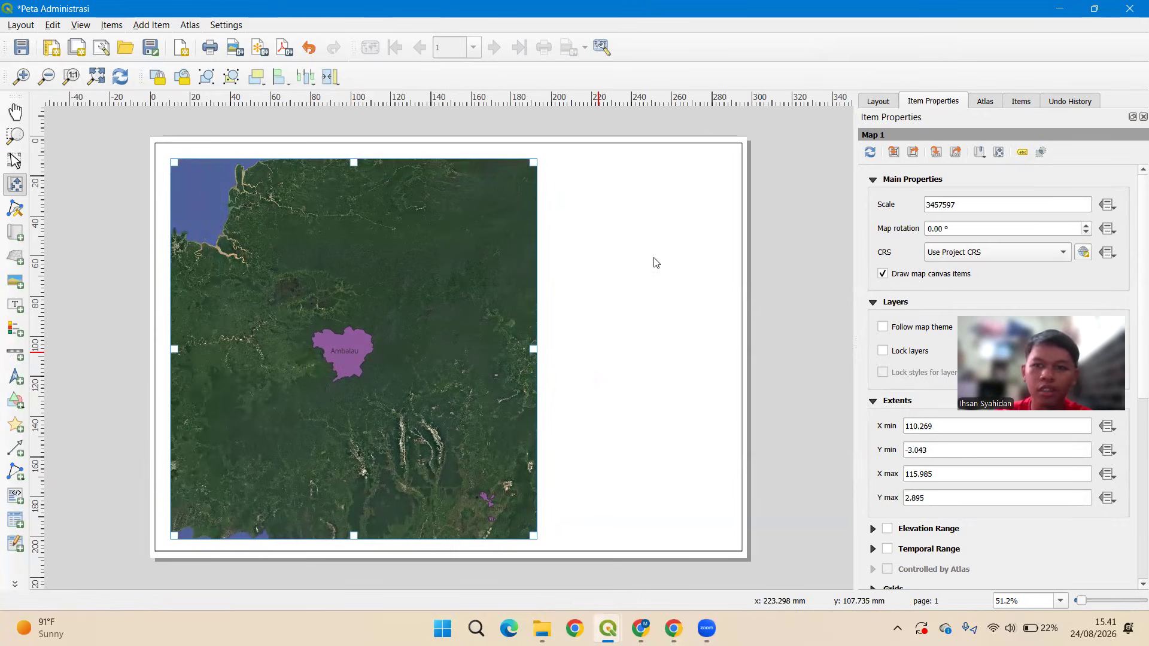
pyautogui.moveTo(337, 244); pyautogui.dragTo(337, 243)
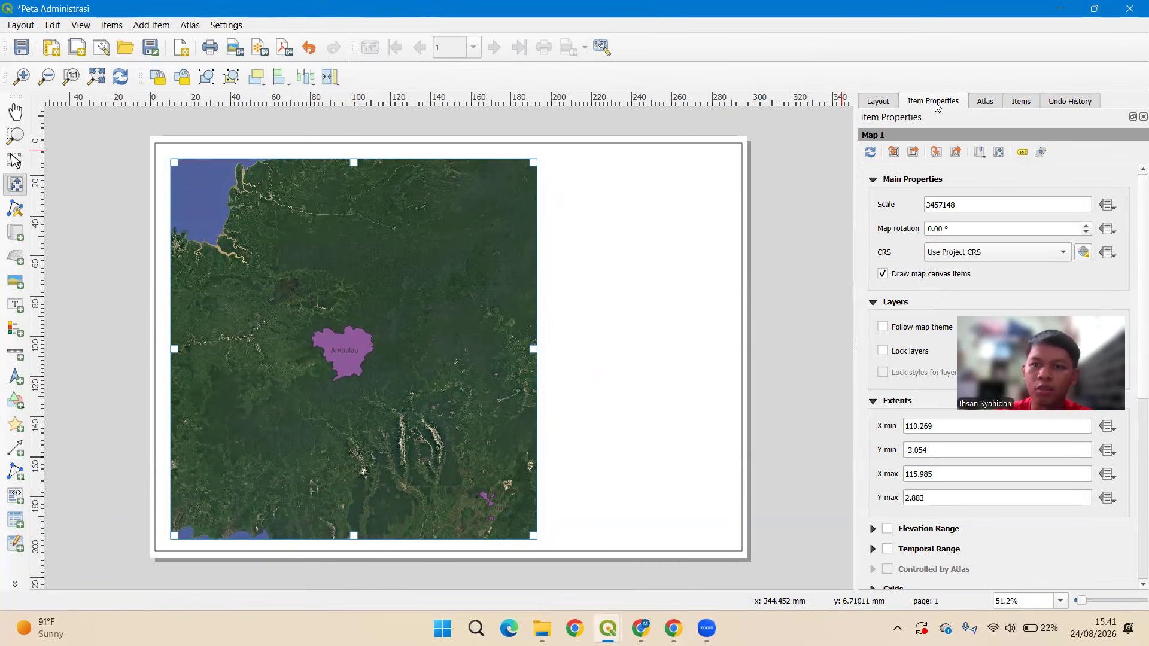
# Set the map item's scale to 500000 in its item properties.
pyautogui.rightClick(944, 72)
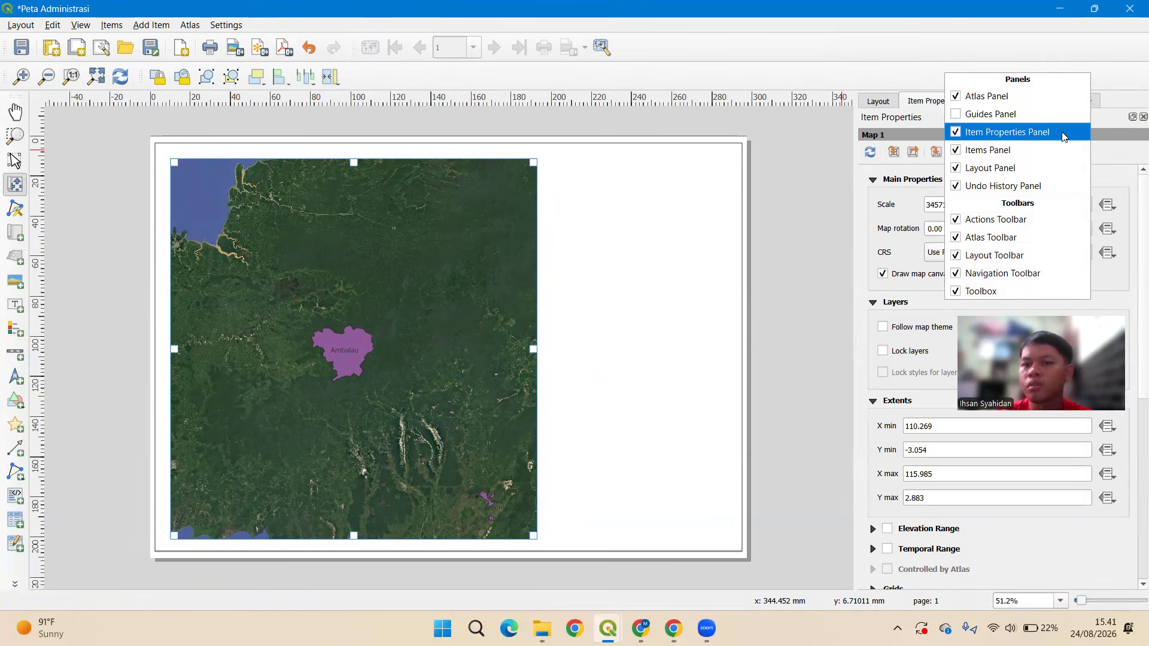
pyautogui.click(918, 81)
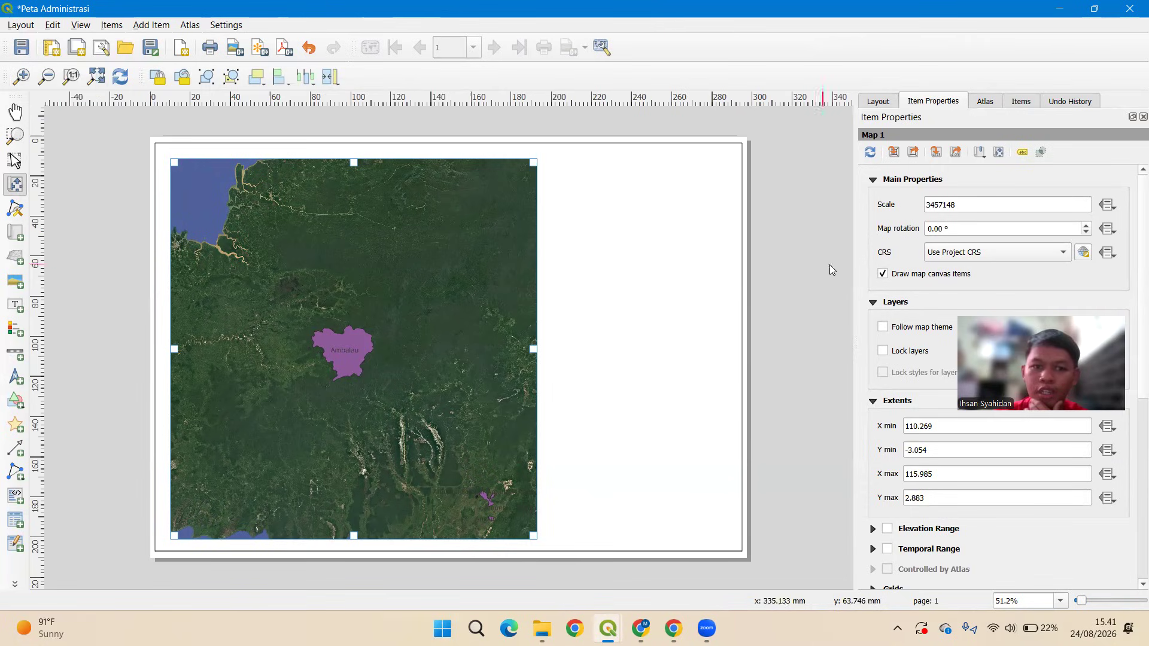
pyautogui.moveTo(981, 207); pyautogui.dragTo(865, 205)
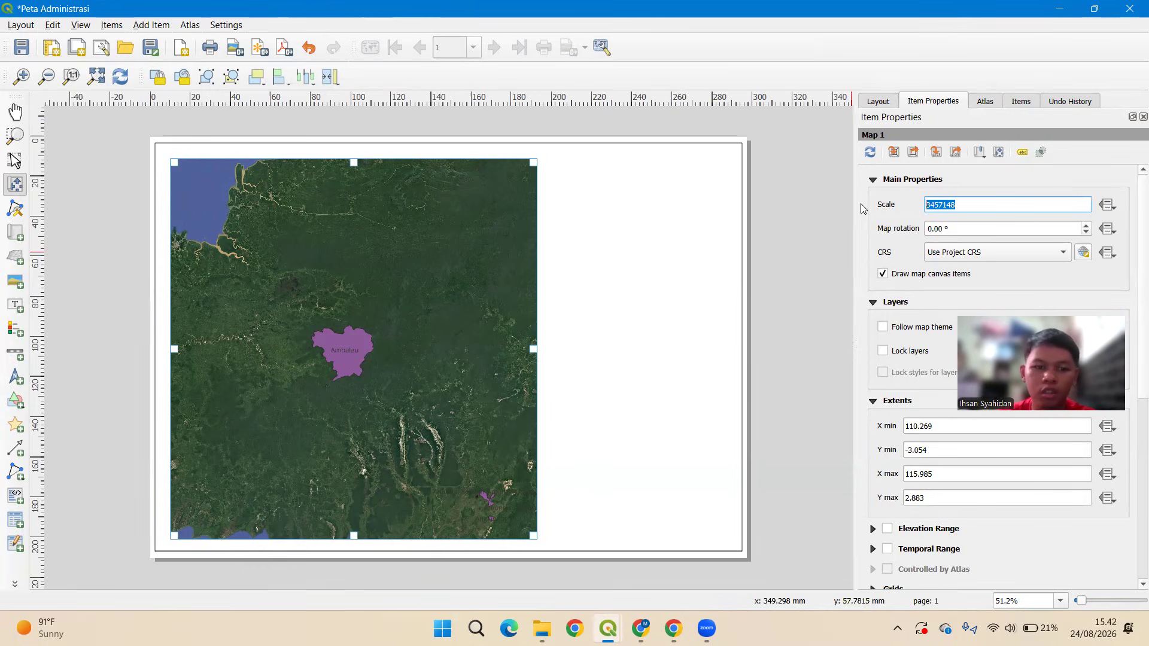
pyautogui.write('500000')
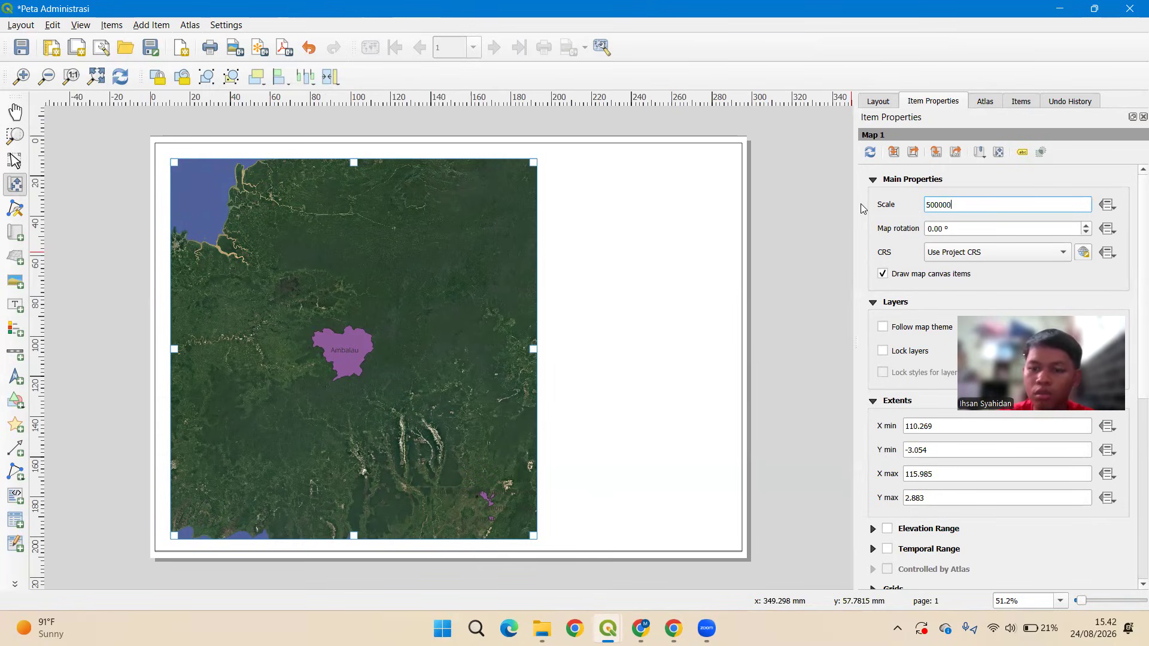
pyautogui.press('Return')
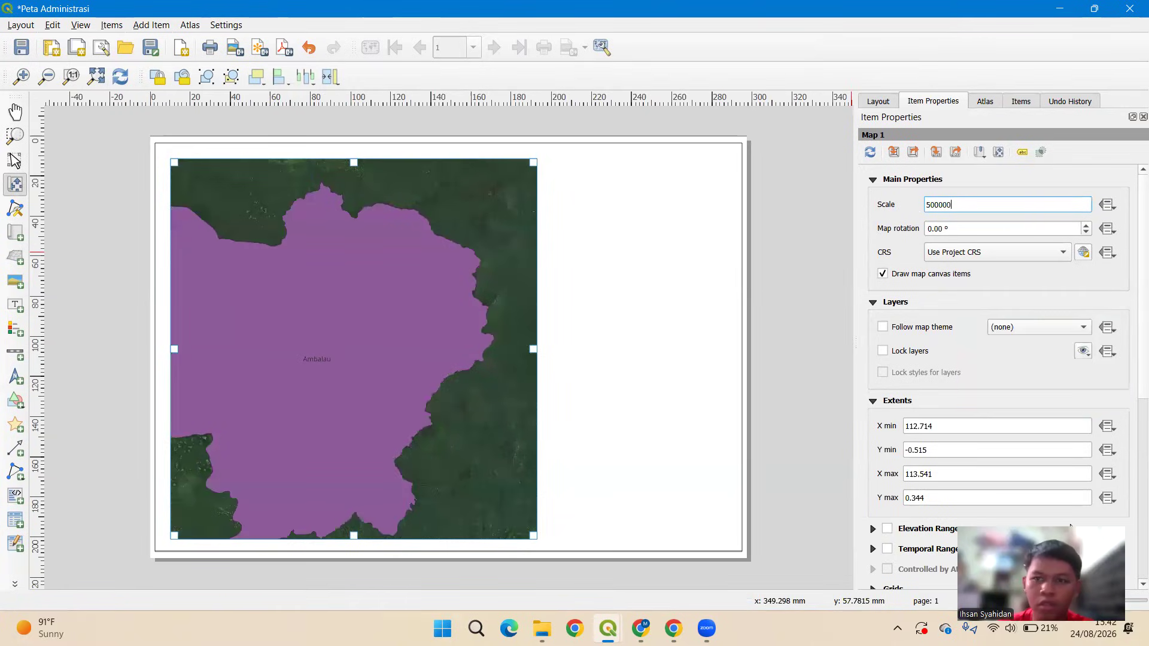
# Set the map item's scale to 700000.
pyautogui.doubleClick(933, 205)
pyautogui.write('50000')
pyautogui.write('7')
pyautogui.press('Return')
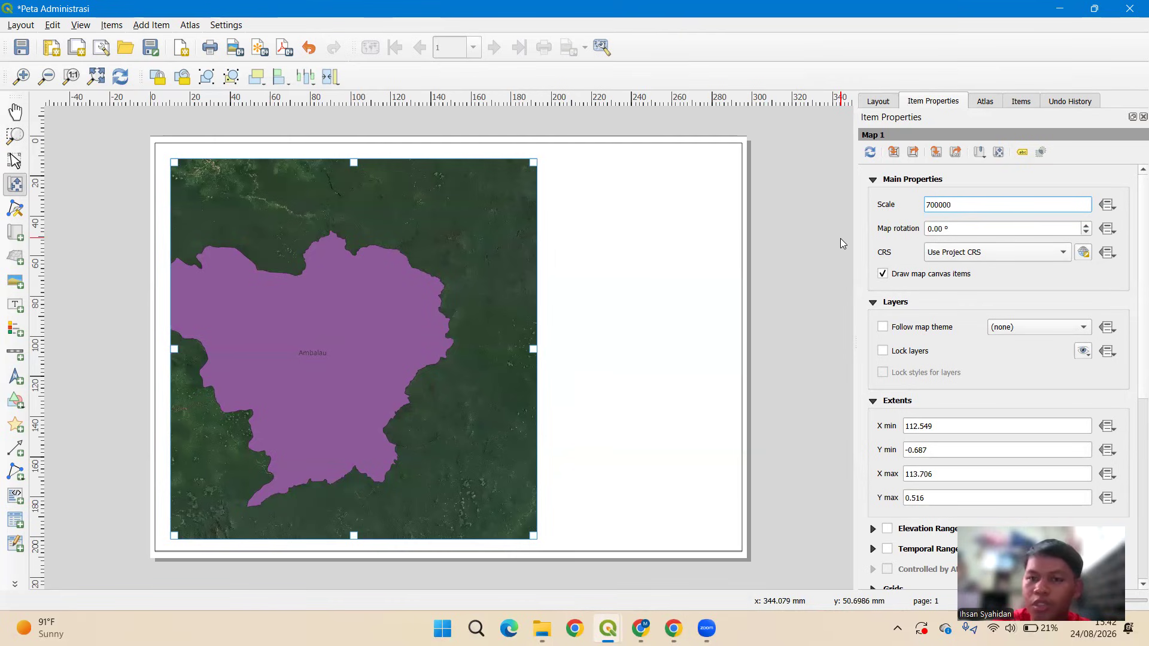
# Shift the content inside the map frame so the whole Ambalau polygon fits within it.
pyautogui.click(26, 187)
pyautogui.moveTo(290, 328); pyautogui.dragTo(321, 334)
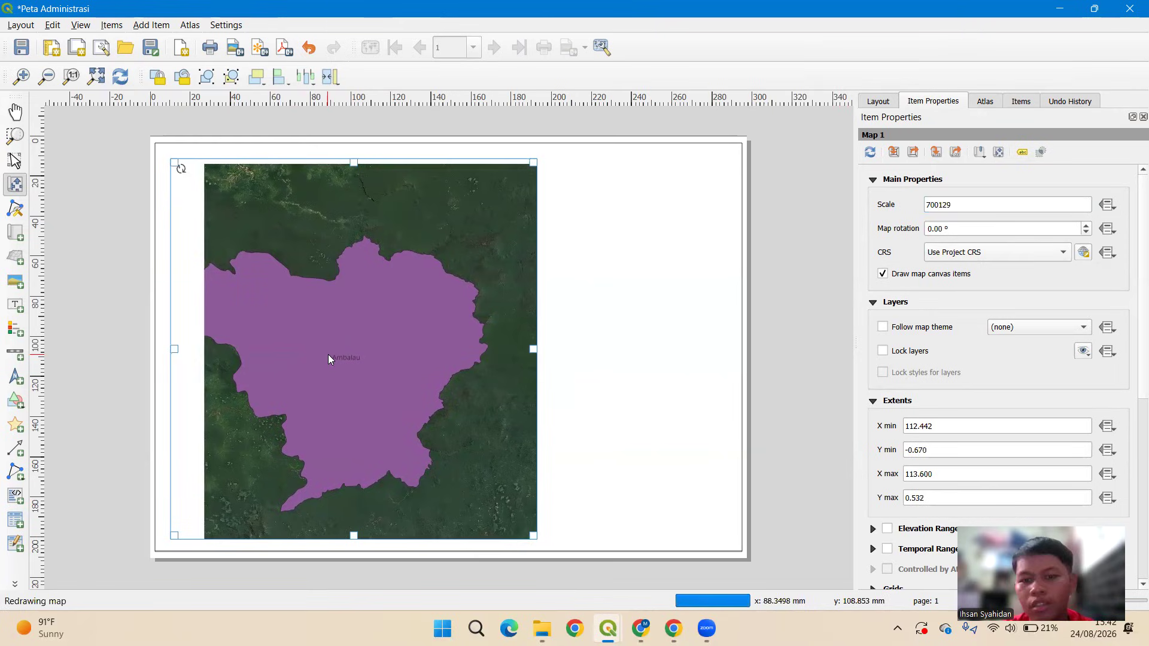
pyautogui.moveTo(325, 351); pyautogui.dragTo(347, 327)
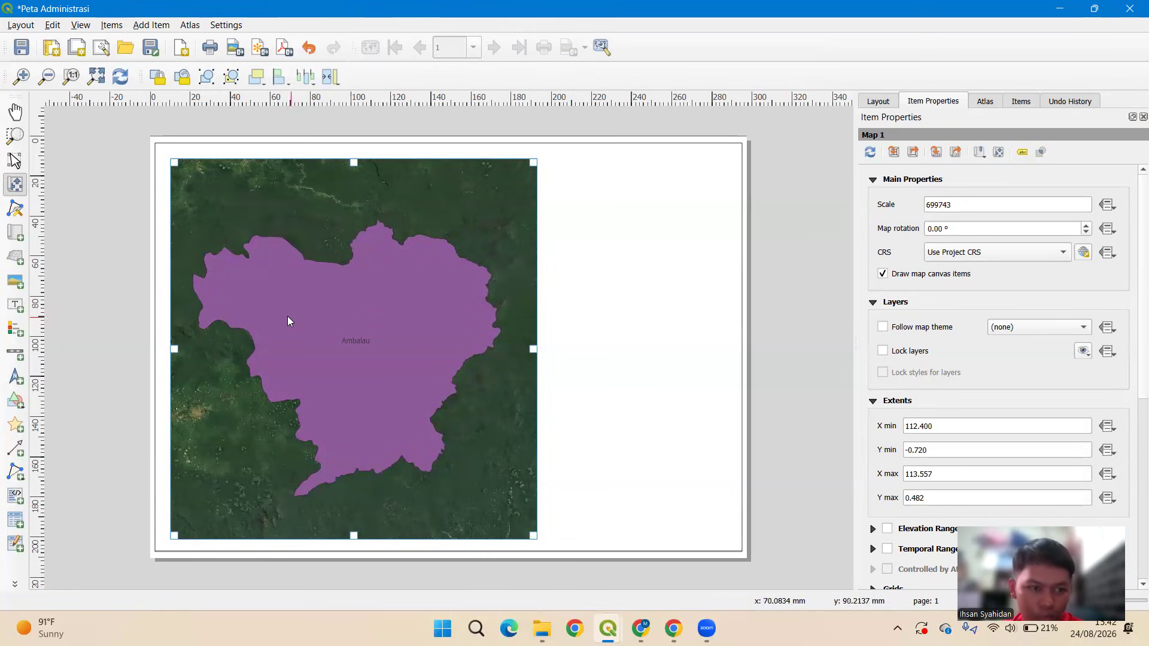
# Draw a rectangle about 90 mm wide and 190 mm tall beside the map, matching its height, inside the page border.
pyautogui.click(15, 400)
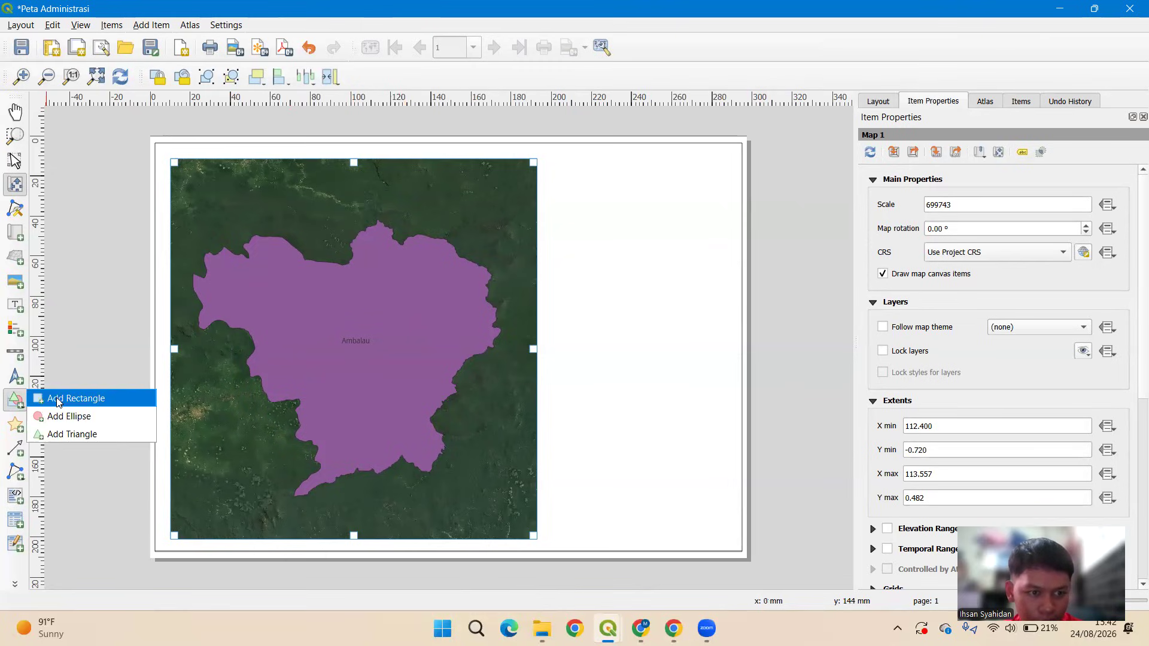
pyautogui.click(58, 399)
pyautogui.moveTo(551, 158); pyautogui.dragTo(731, 539)
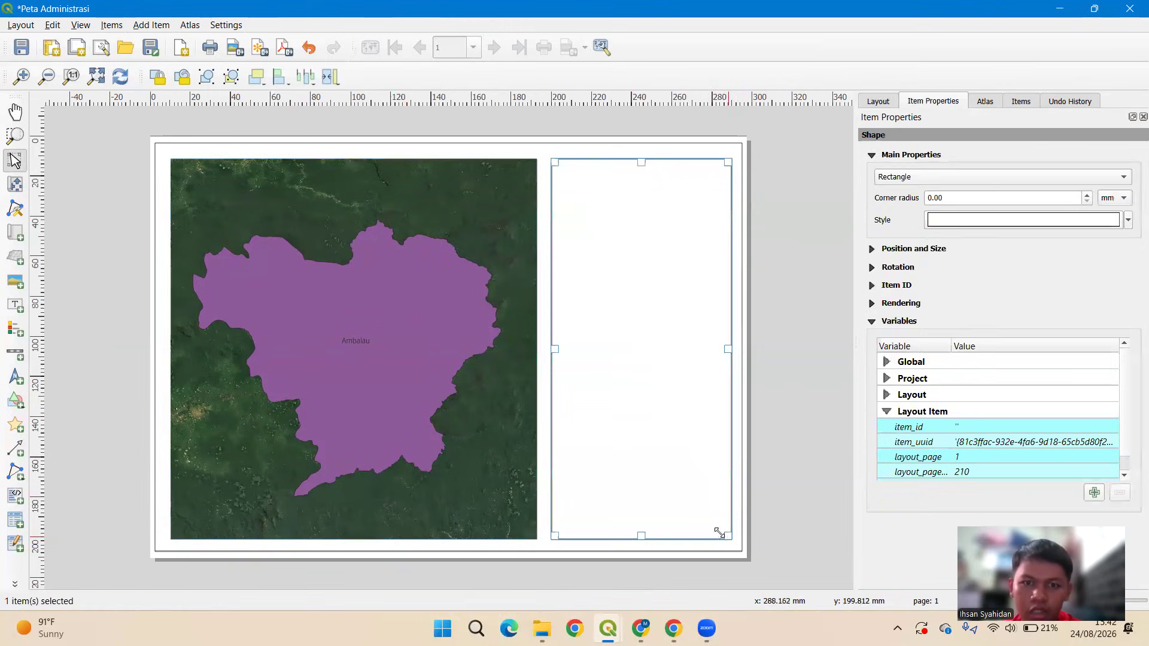
pyautogui.click(774, 311)
# Examine the edges and alignment of the map frame and the side rectangle up close.
pyautogui.click(405, 274)
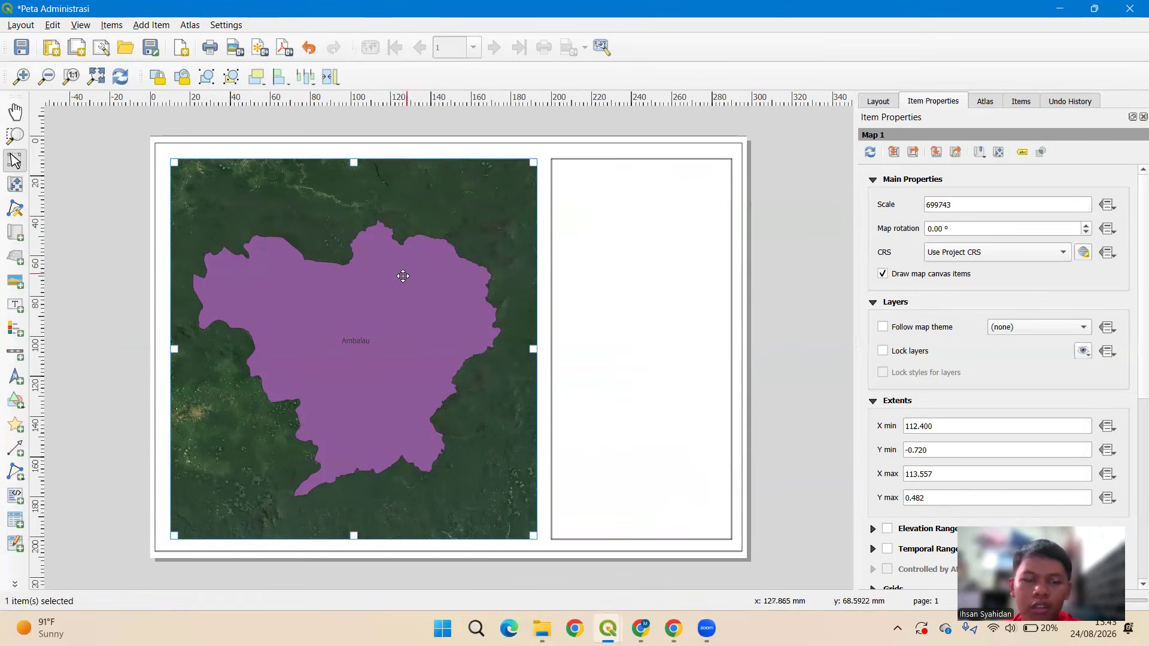
pyautogui.click(788, 269)
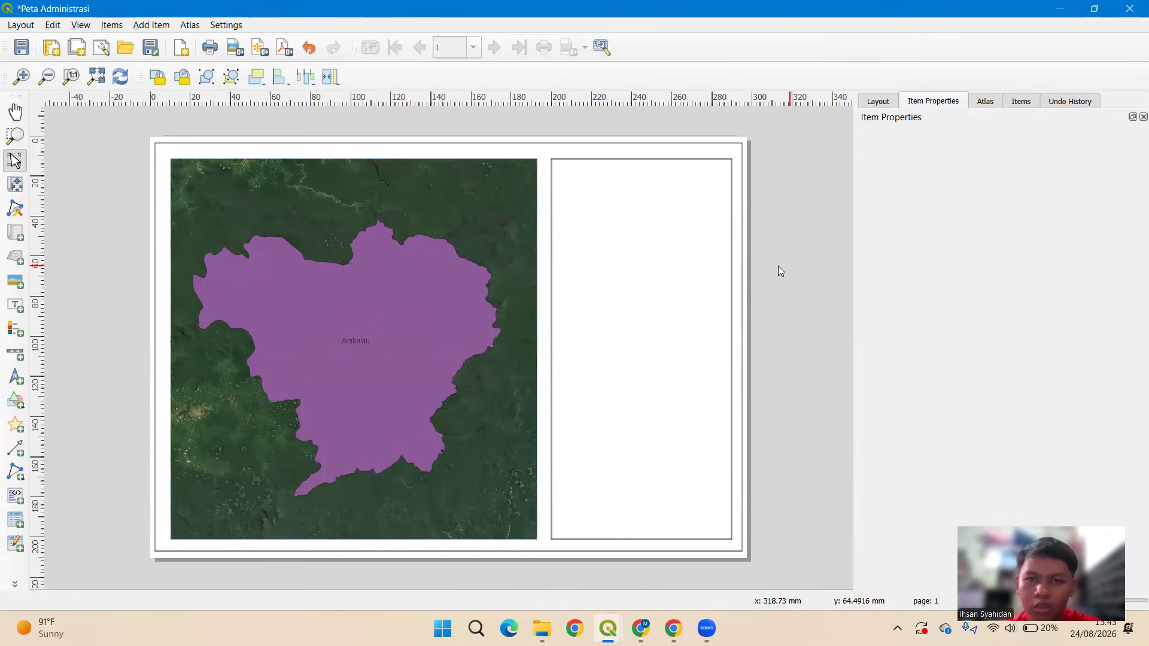
pyautogui.click(655, 257)
pyautogui.hotkey('ctrl', '-')
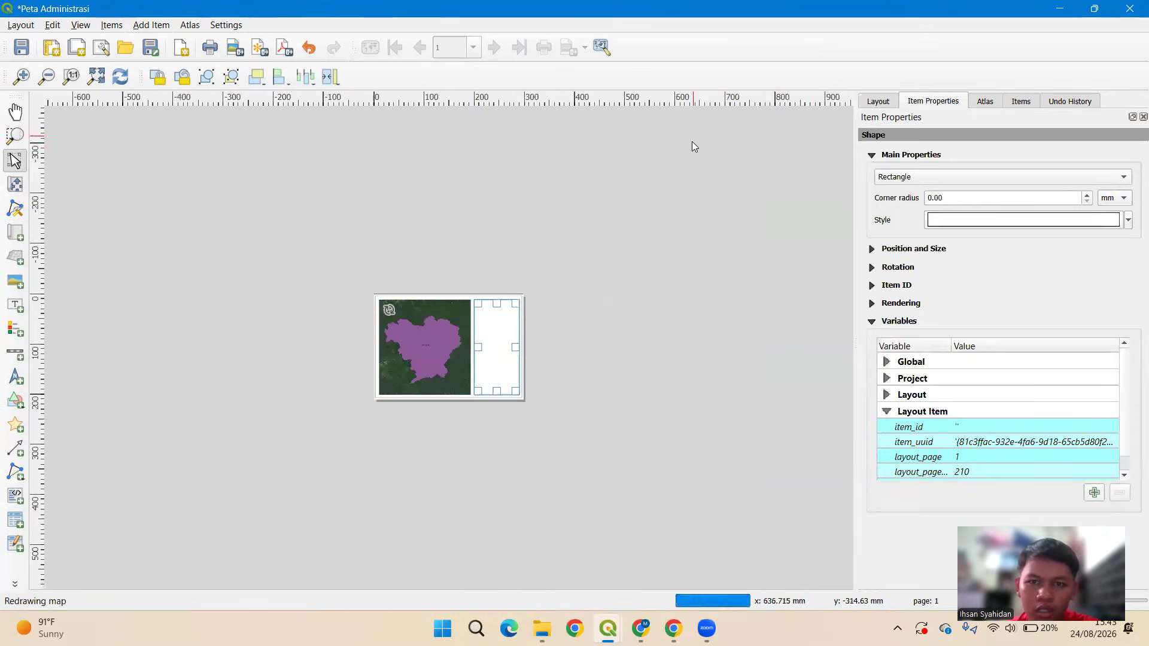
pyautogui.scroll(2, 516, 272)
pyautogui.moveTo(676, 219); pyautogui.dragTo(640, 387)
pyautogui.scroll(2, 543, 149)
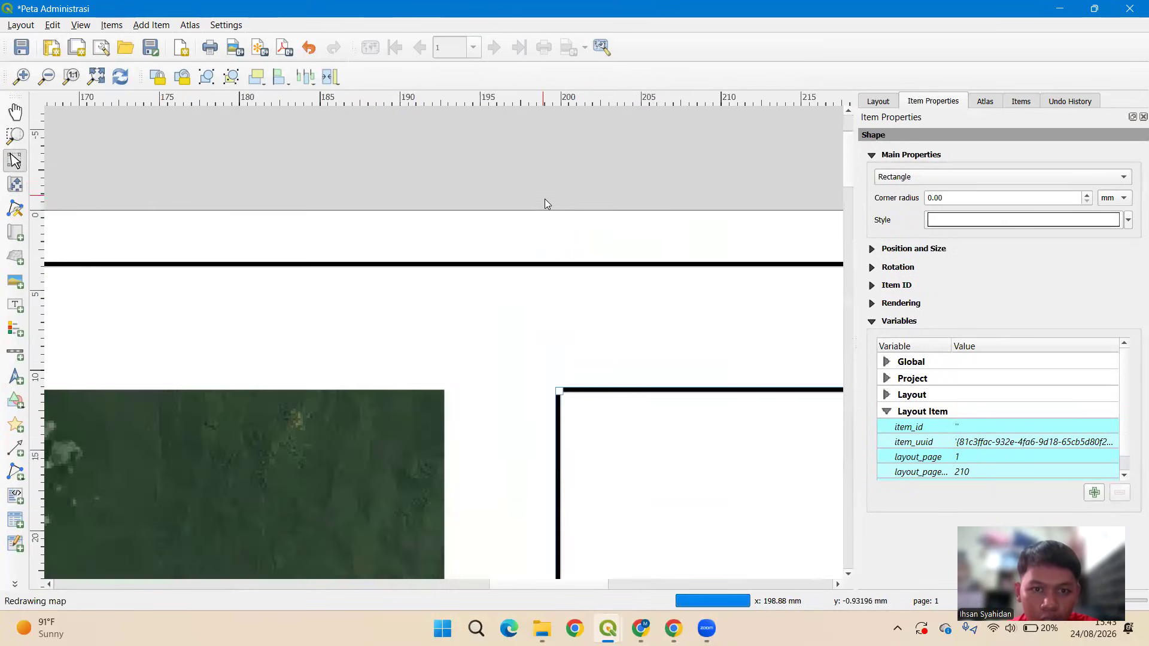
pyautogui.scroll(-3, 551, 294)
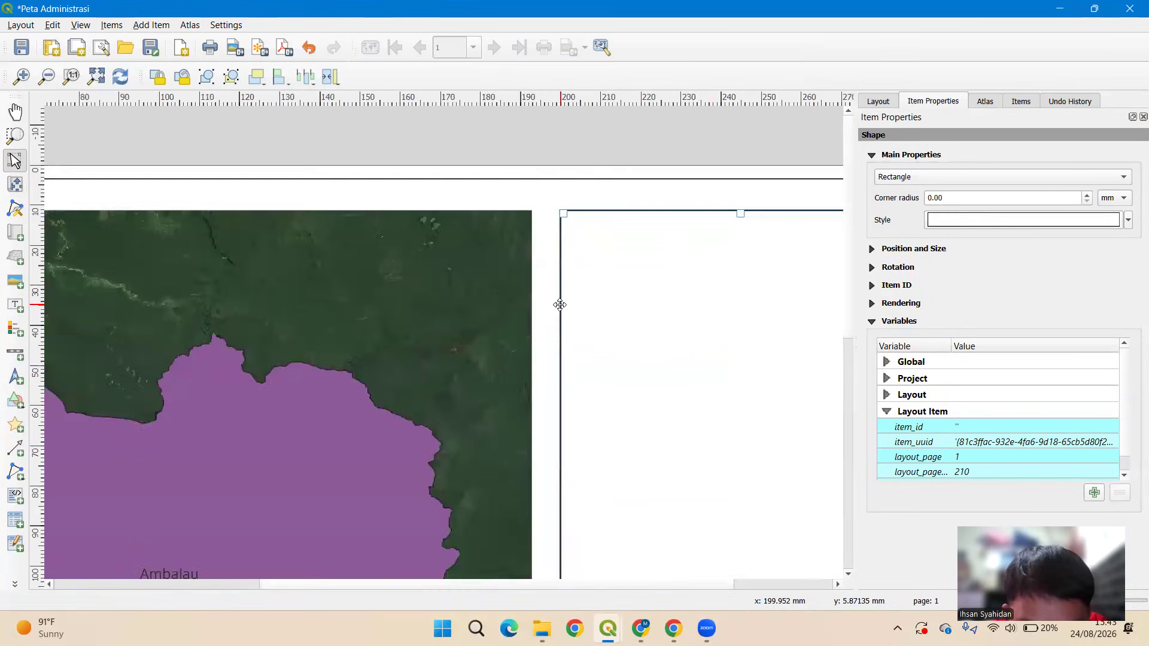
# Select the outer page border rectangle and open its item properties.
pyautogui.click(717, 146)
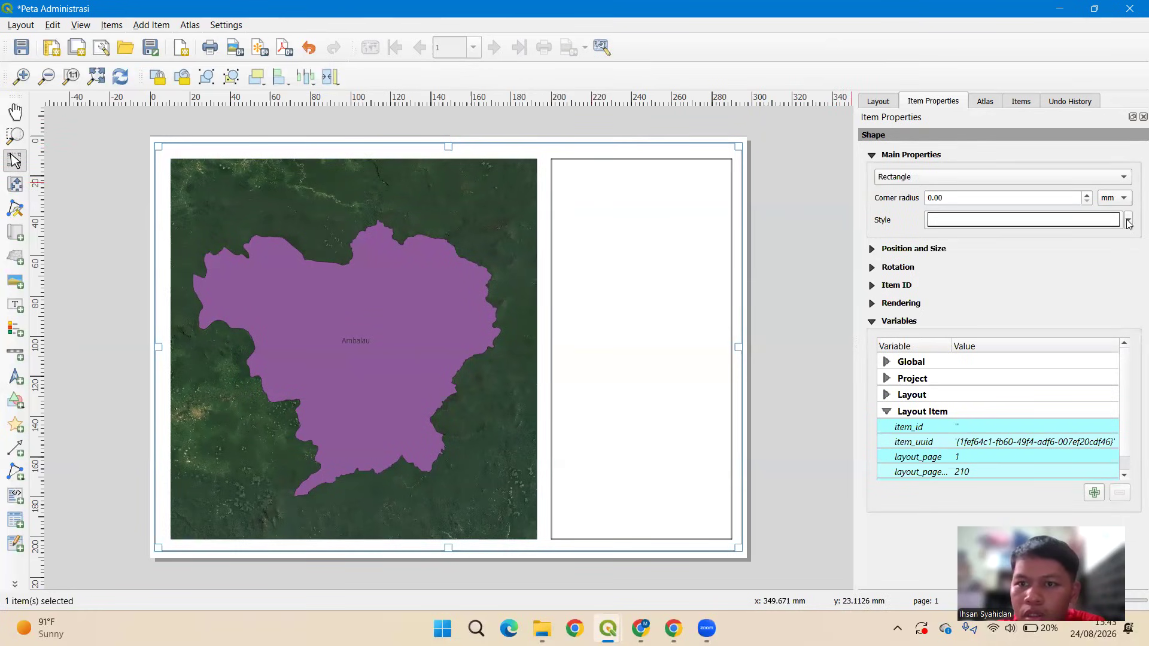
pyautogui.rightClick(726, 154)
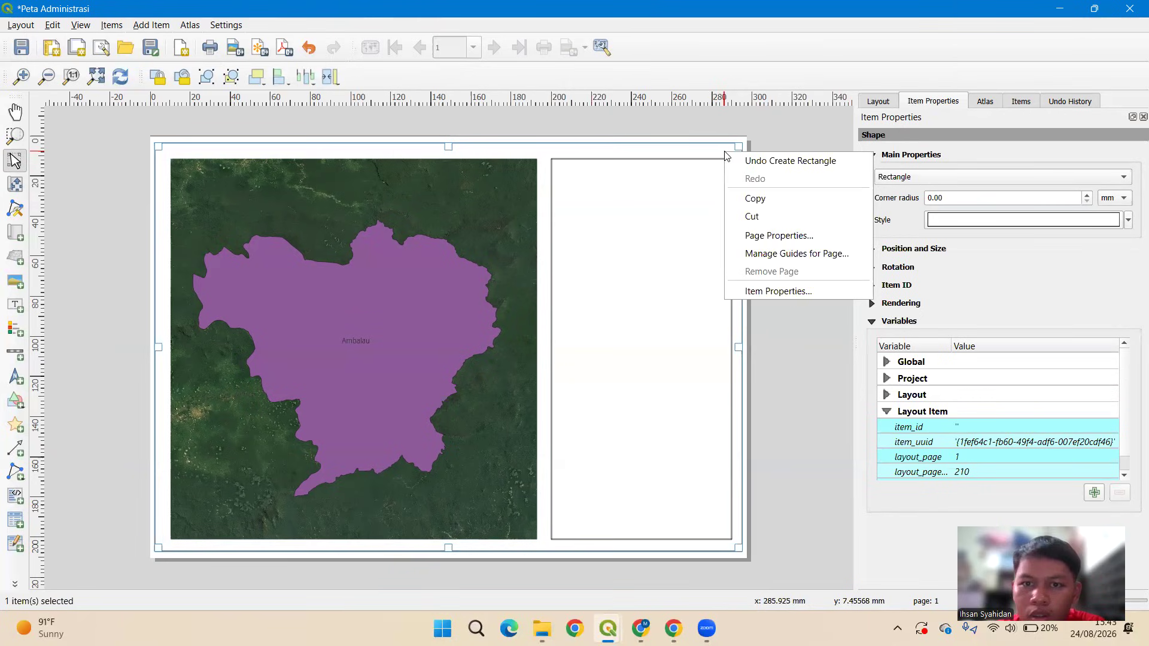
pyautogui.click(793, 293)
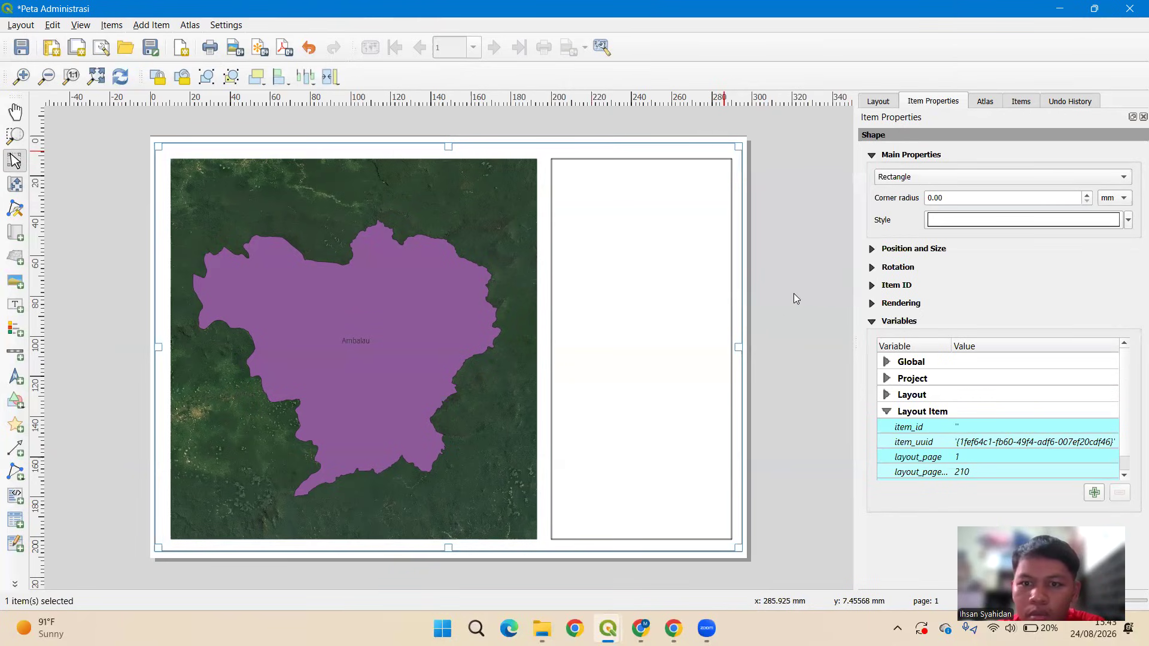
# Try a solid black fill on the outer page border rectangle and undo it.
pyautogui.click(1128, 221)
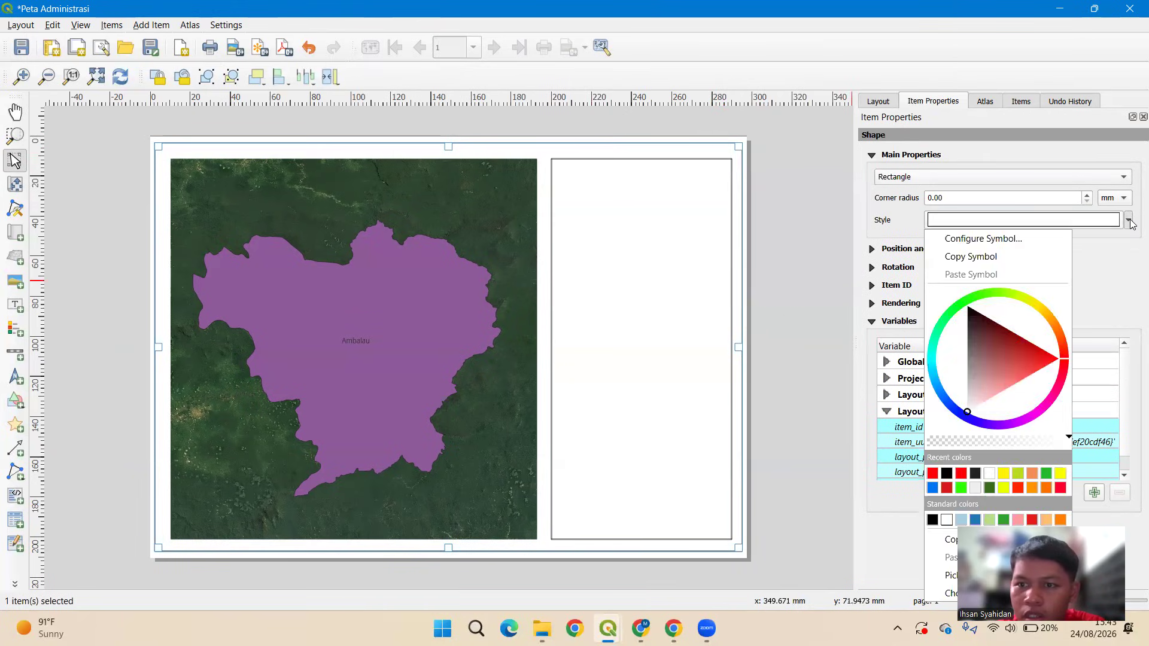
pyautogui.click(933, 520)
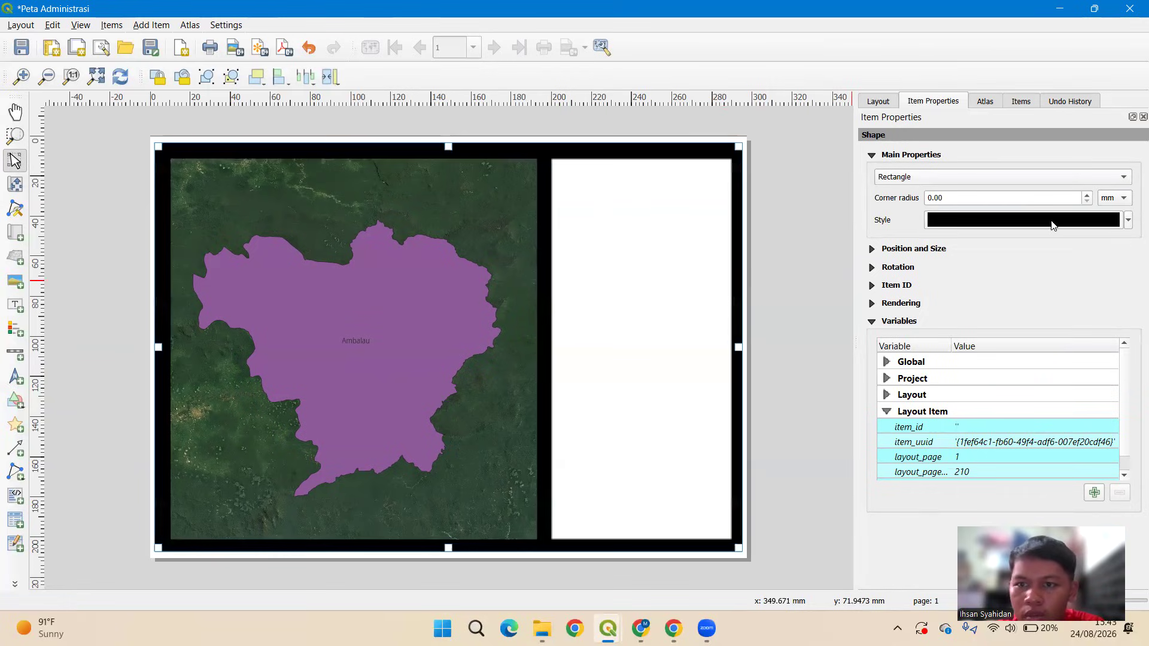
pyautogui.hotkey('ctrl', 'z')
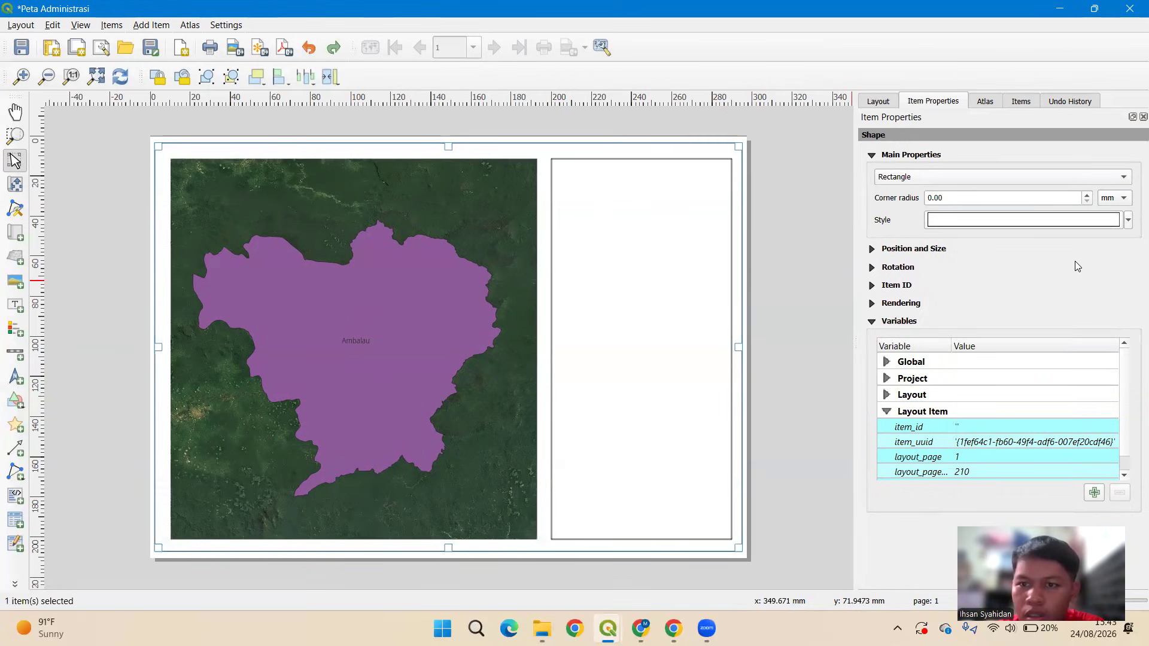
# Select the side rectangle and examine its edges and the gap between it and the map frame up close.
pyautogui.click(684, 181)
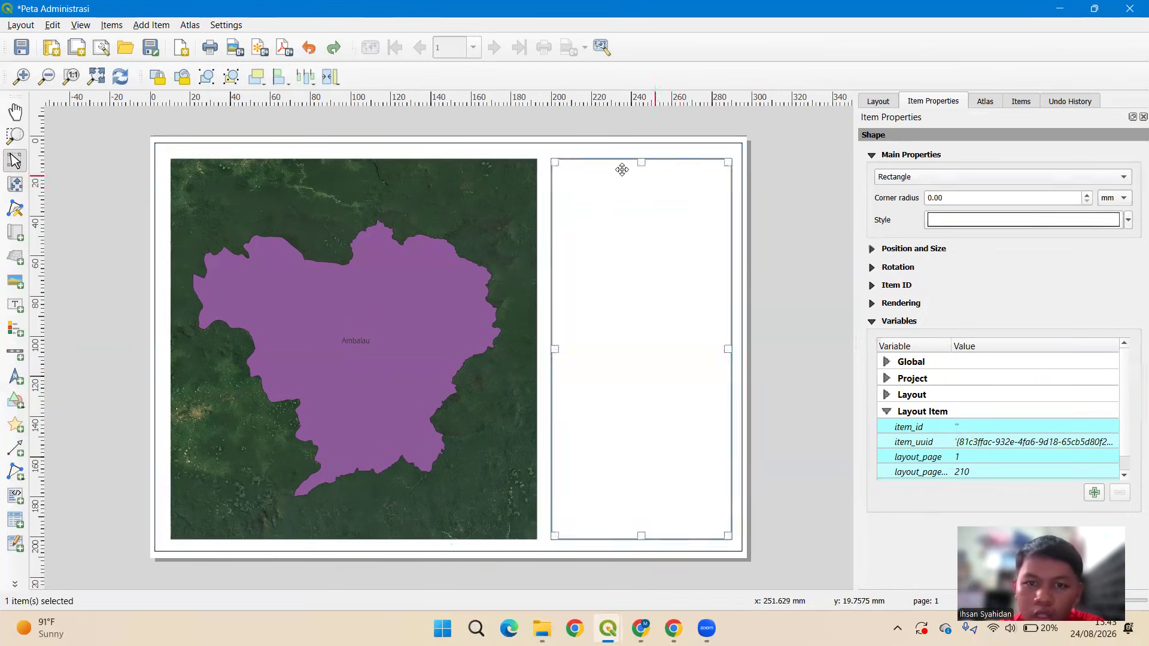
pyautogui.scroll(-3, 619, 168)
pyautogui.scroll(5, 558, 287)
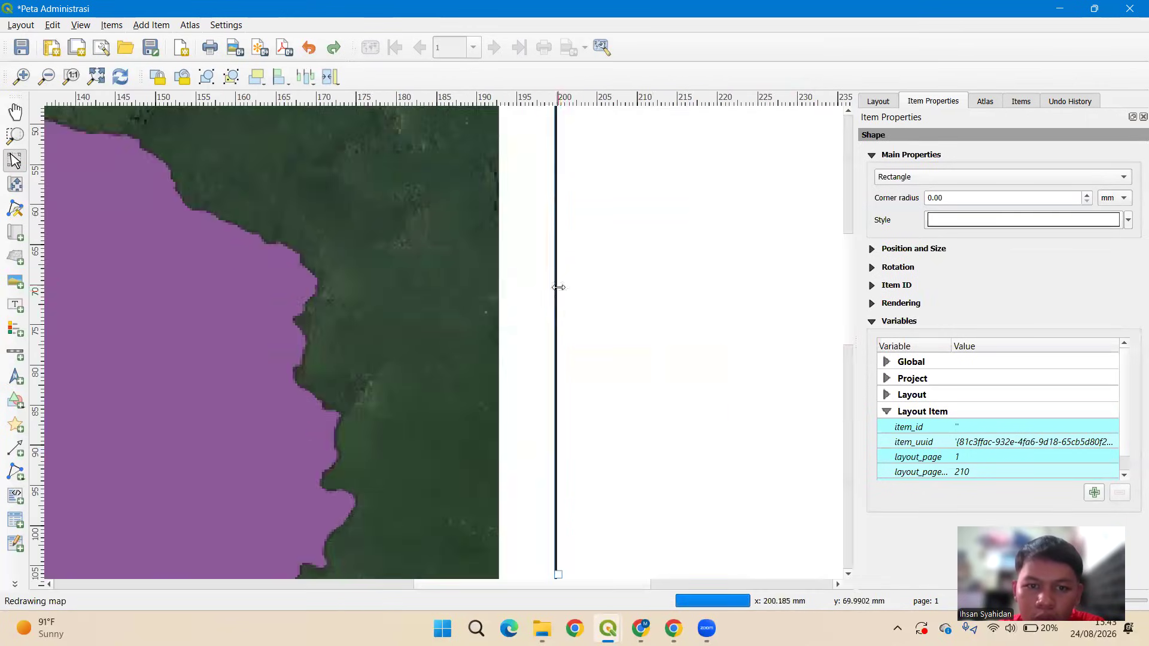
pyautogui.scroll(3, 558, 287)
pyautogui.scroll(-4, 557, 300)
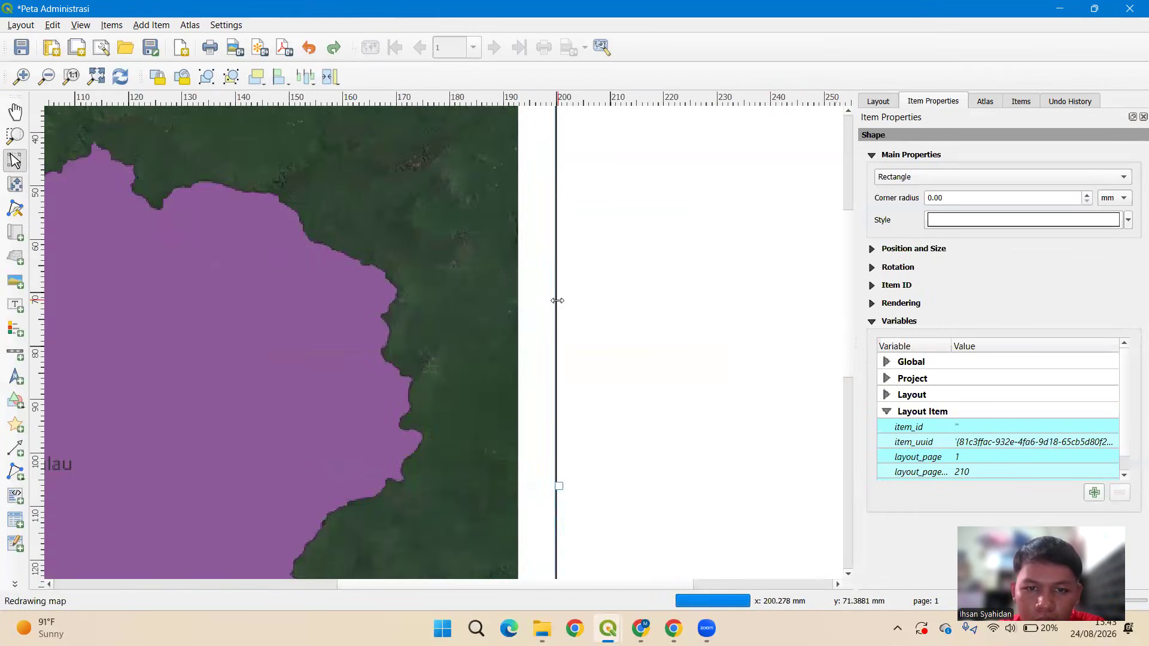
pyautogui.scroll(-5, 557, 300)
pyautogui.scroll(2, 559, 298)
pyautogui.scroll(2, 573, 319)
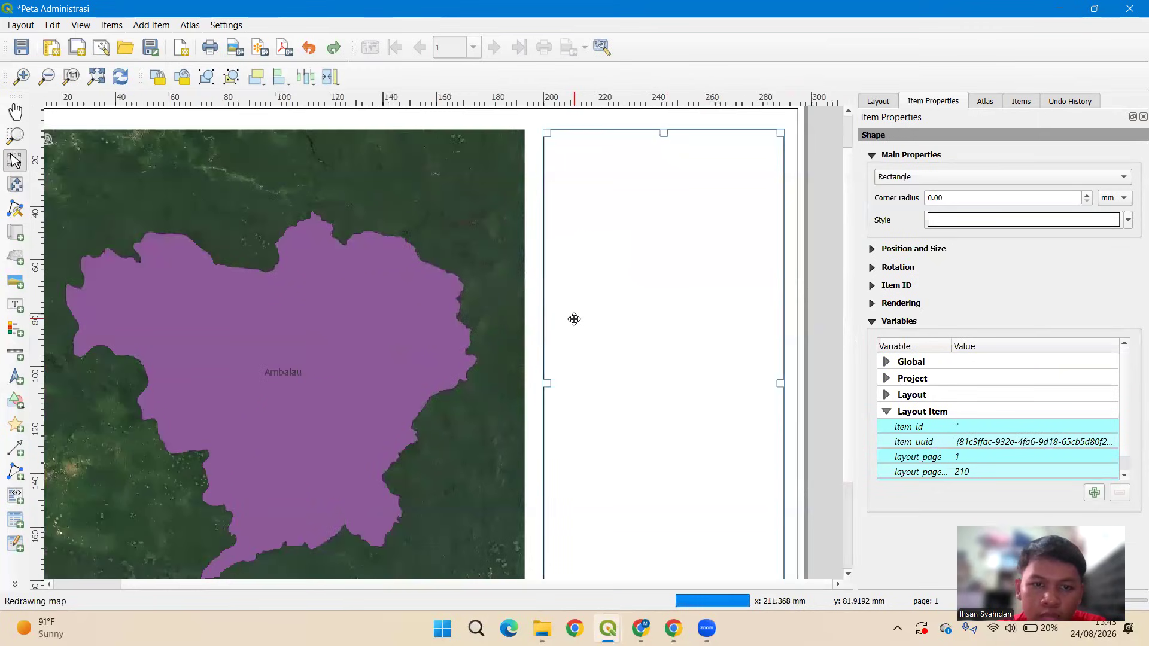
pyautogui.scroll(-3, 573, 319)
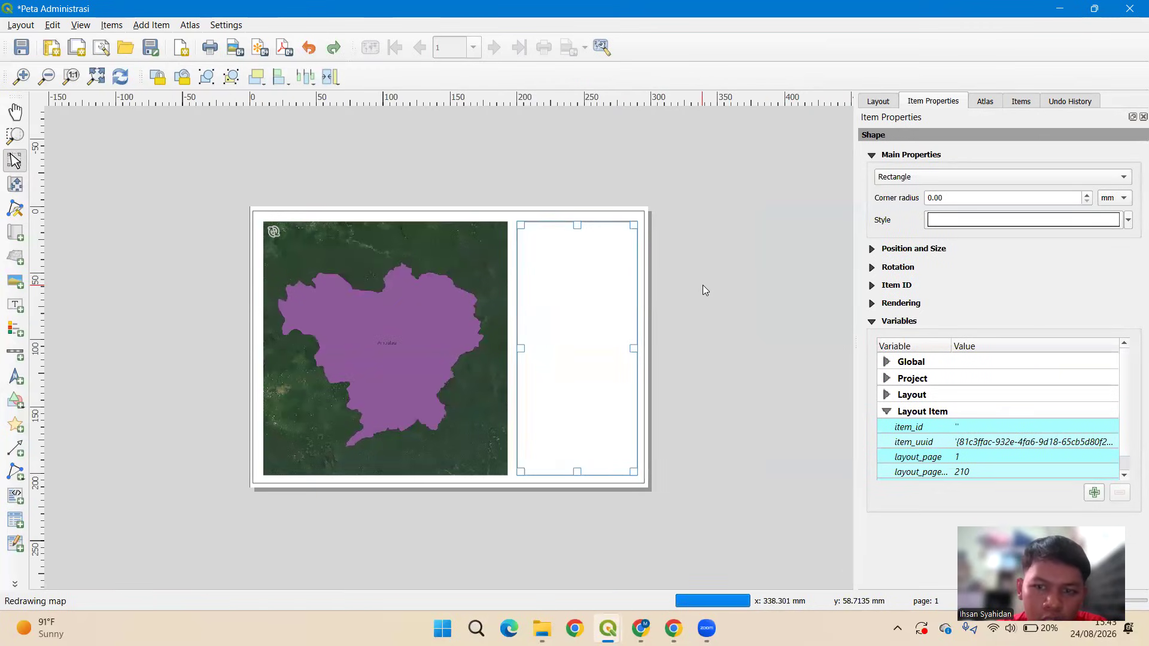
pyautogui.scroll(3, 418, 319)
pyautogui.scroll(-3, 417, 317)
# Select the map item and set its scale to 700000.
pyautogui.click(326, 299)
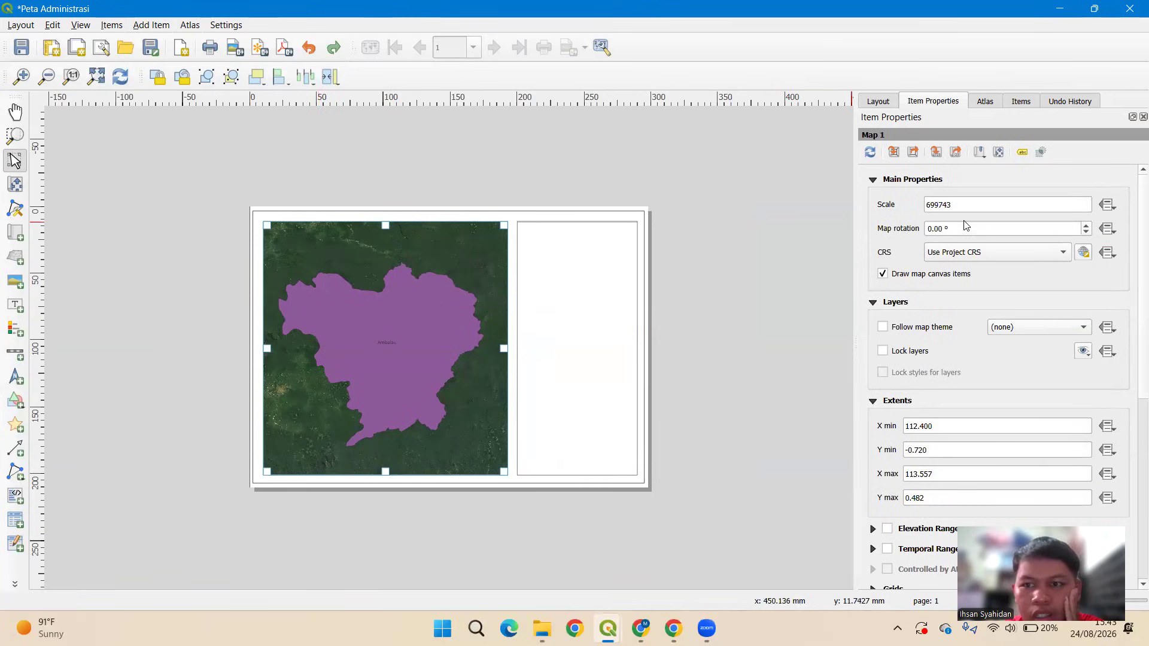
pyautogui.doubleClick(996, 202)
pyautogui.moveTo(926, 201); pyautogui.dragTo(972, 201)
pyautogui.write('700000')
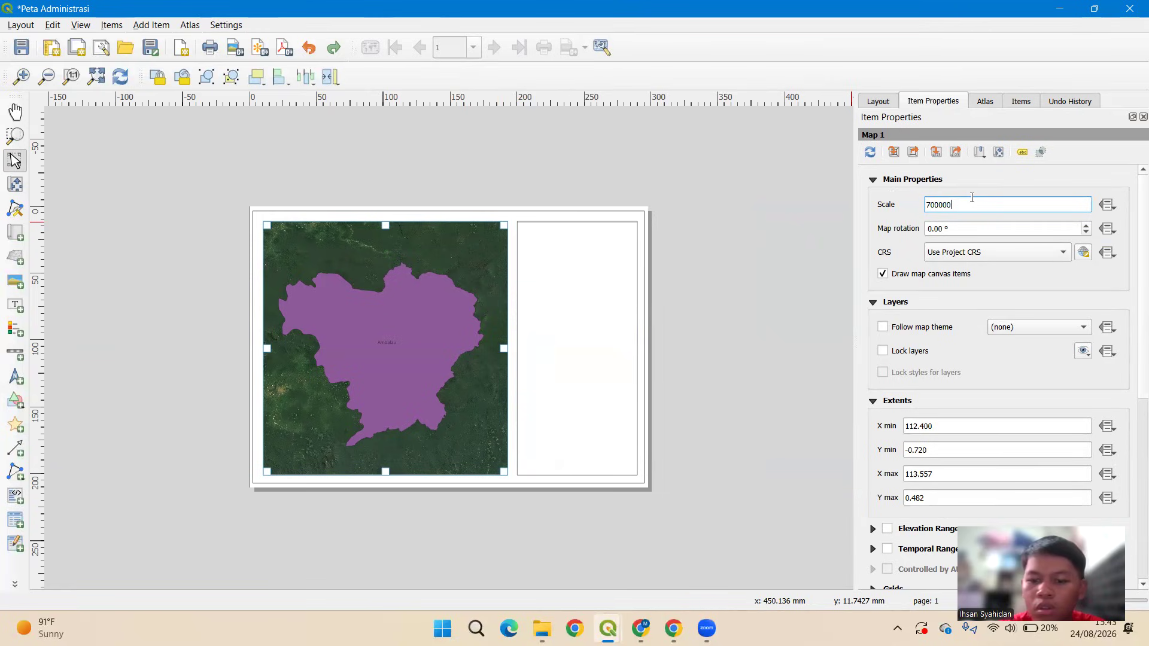
pyautogui.press('Return')
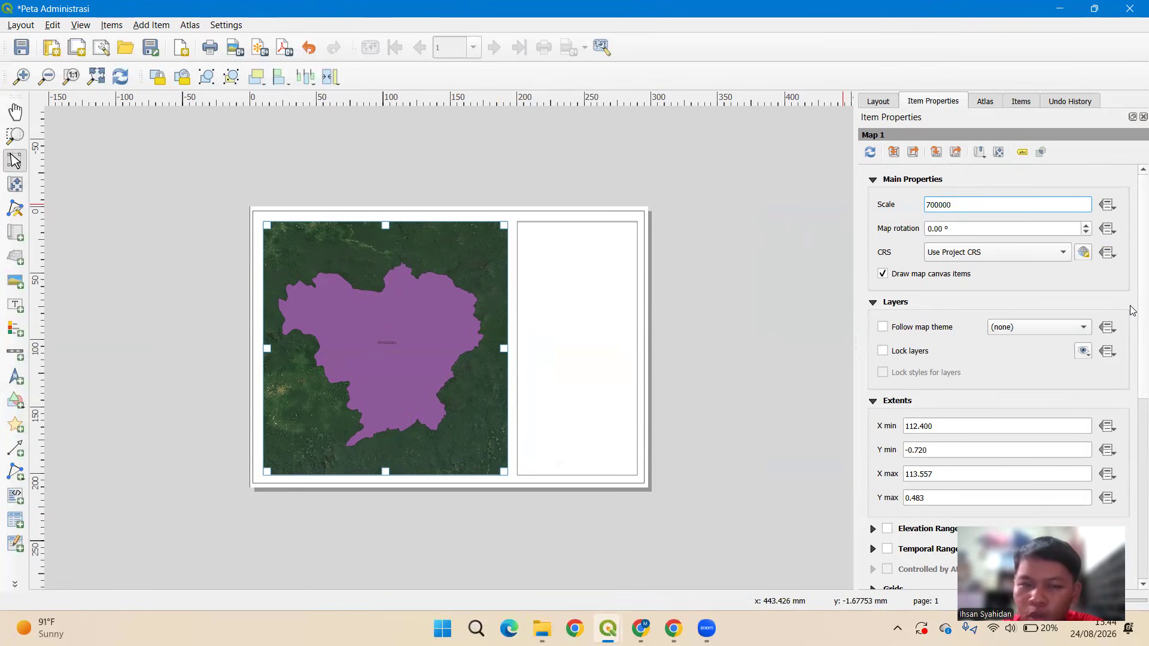
# Add a grid to the map item and open the grid's properties for modification.
pyautogui.scroll(-10, 1132, 310)
pyautogui.scroll(8, 1132, 468)
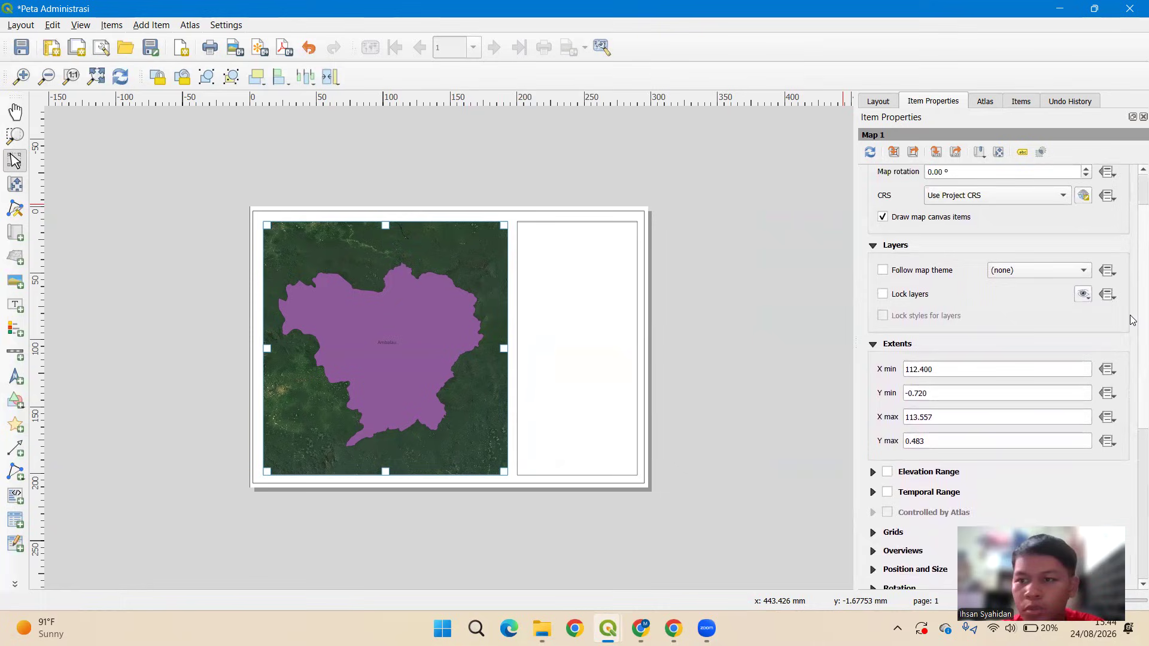
pyautogui.scroll(2, 1132, 320)
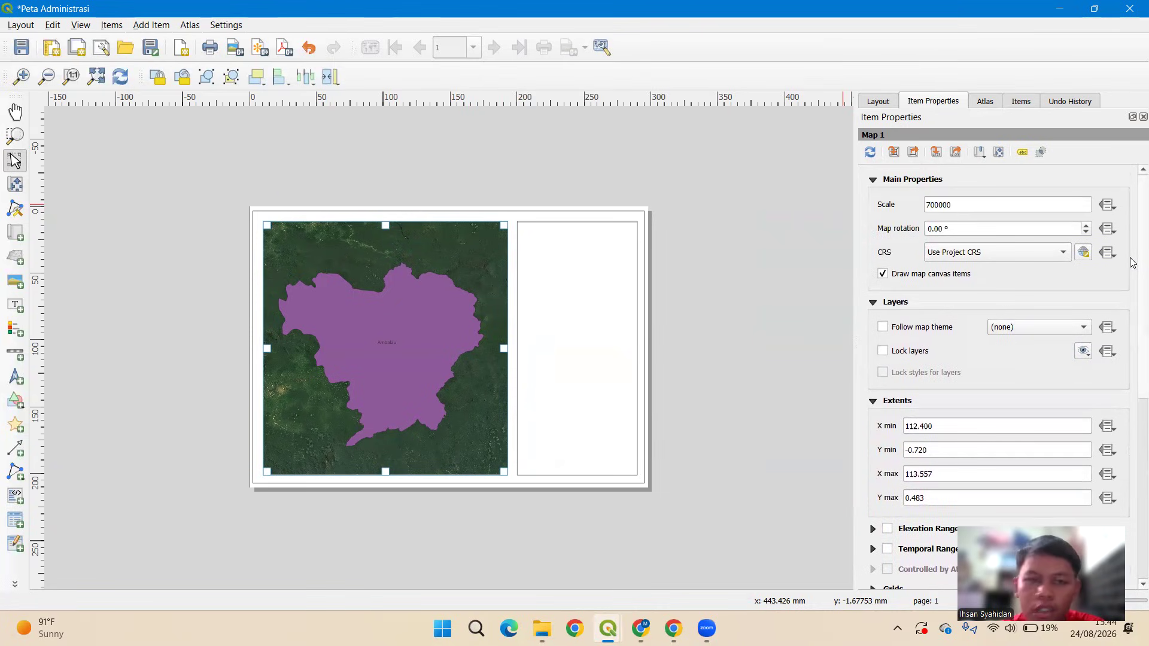
pyautogui.scroll(-3, 1132, 281)
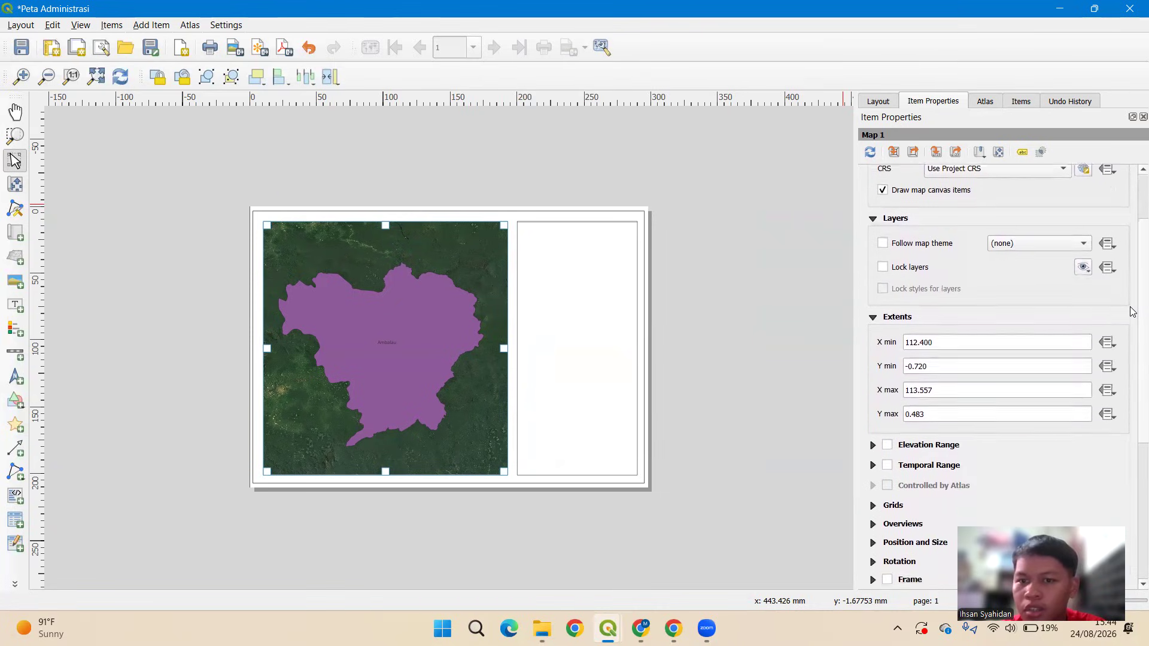
pyautogui.scroll(3, 1132, 306)
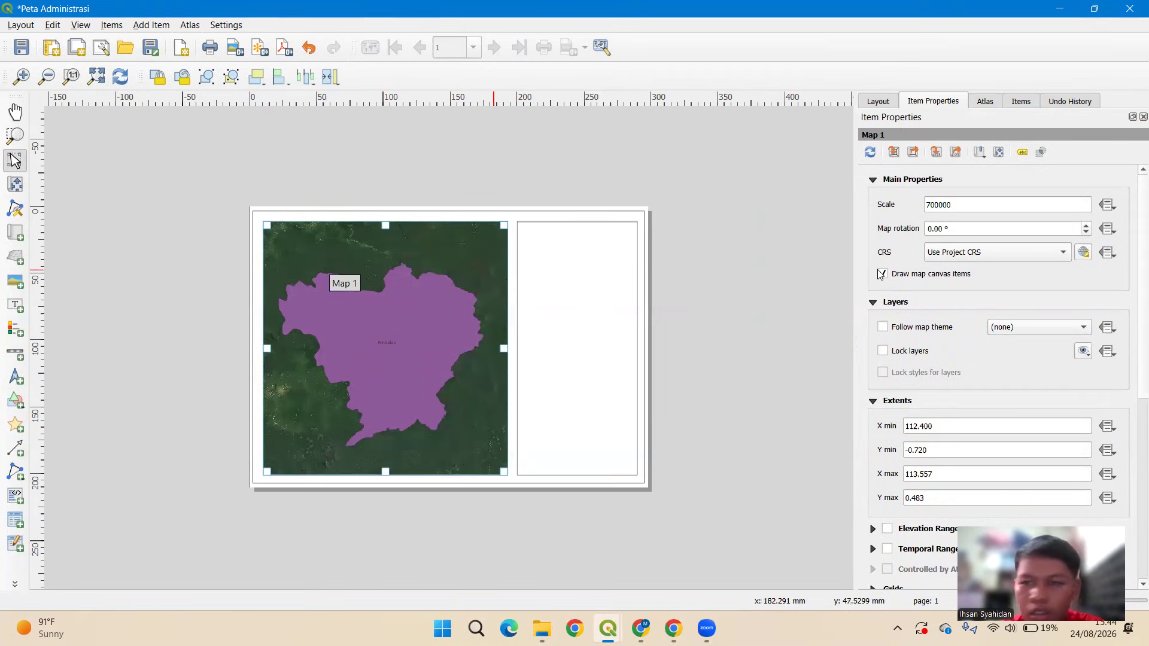
pyautogui.scroll(-3, 1133, 299)
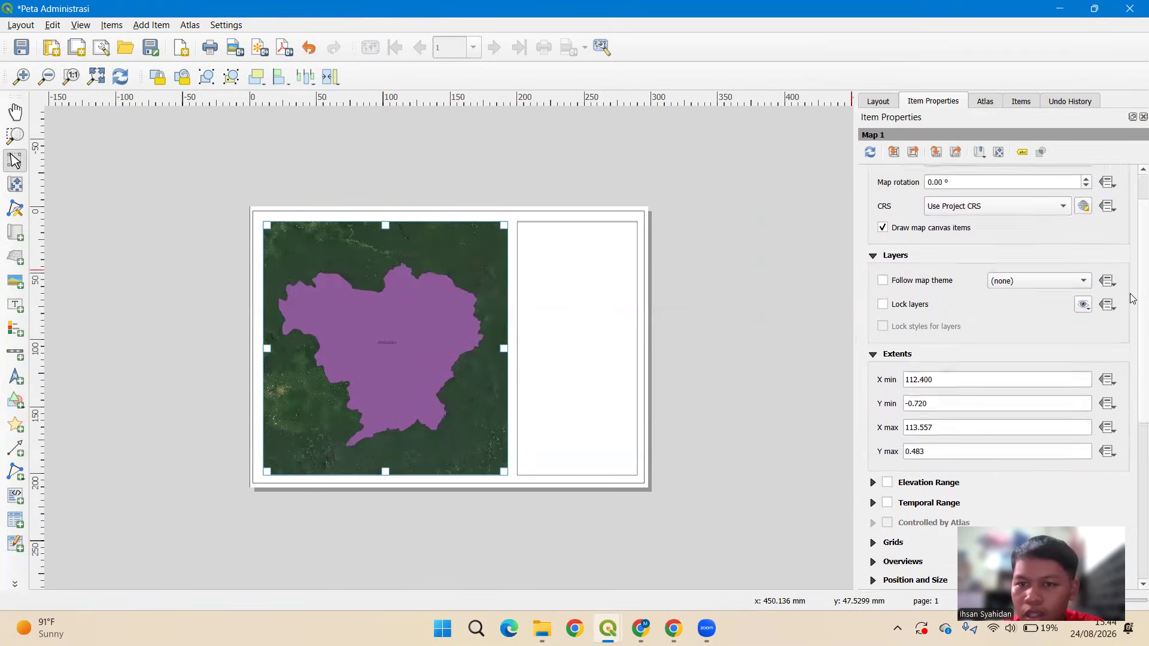
pyautogui.scroll(-3, 1132, 339)
pyautogui.click(876, 367)
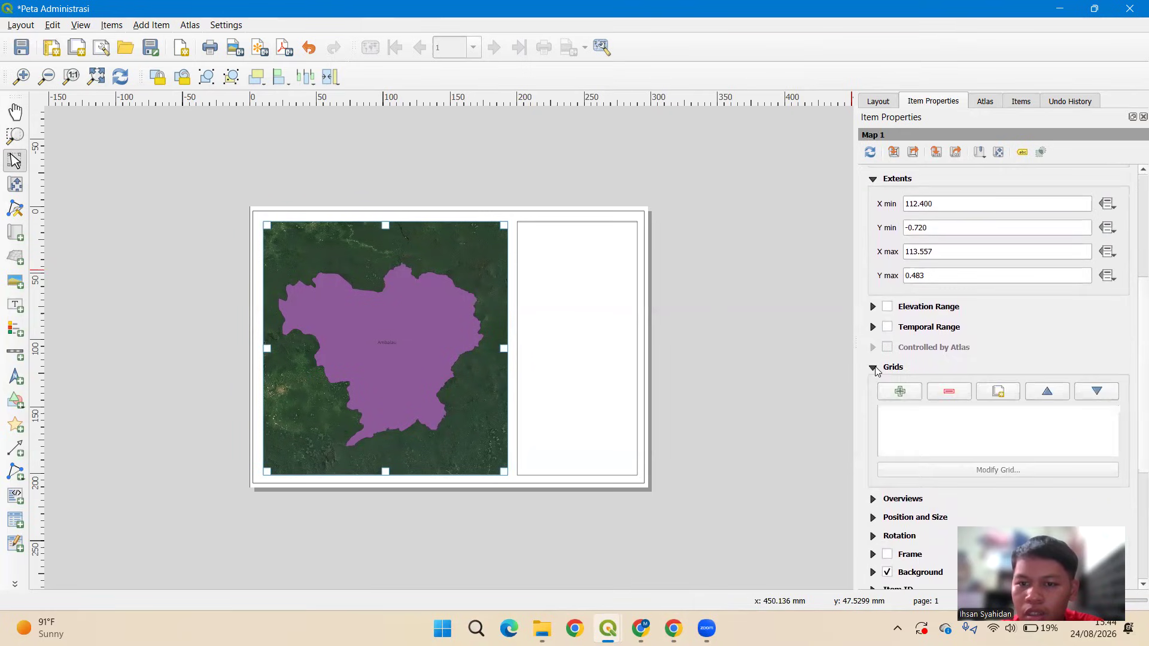
pyautogui.click(898, 387)
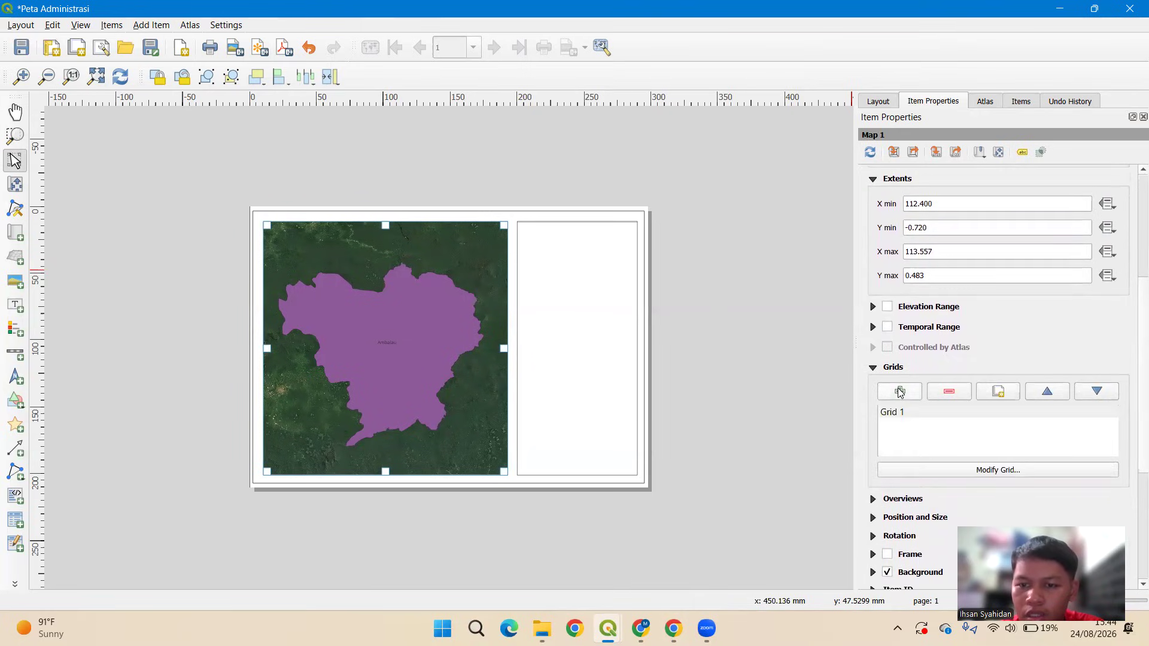
pyautogui.click(966, 469)
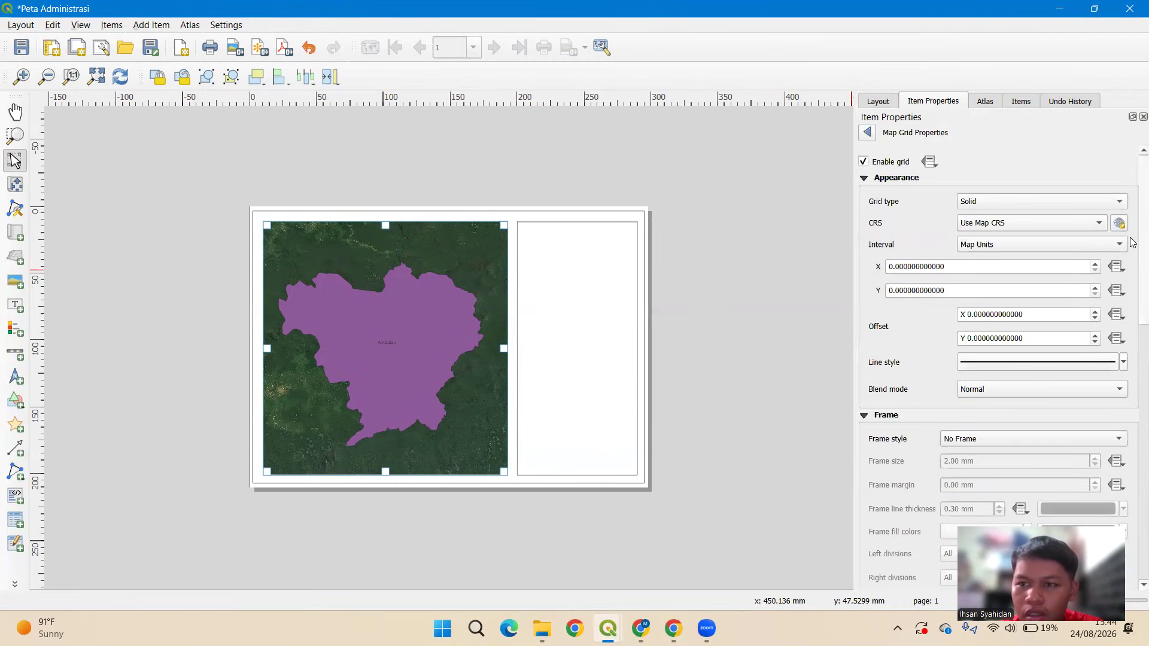
# Examine the available grid type, CRS and interval unit options and the X and Y interval settings of the grid.
pyautogui.click(994, 202)
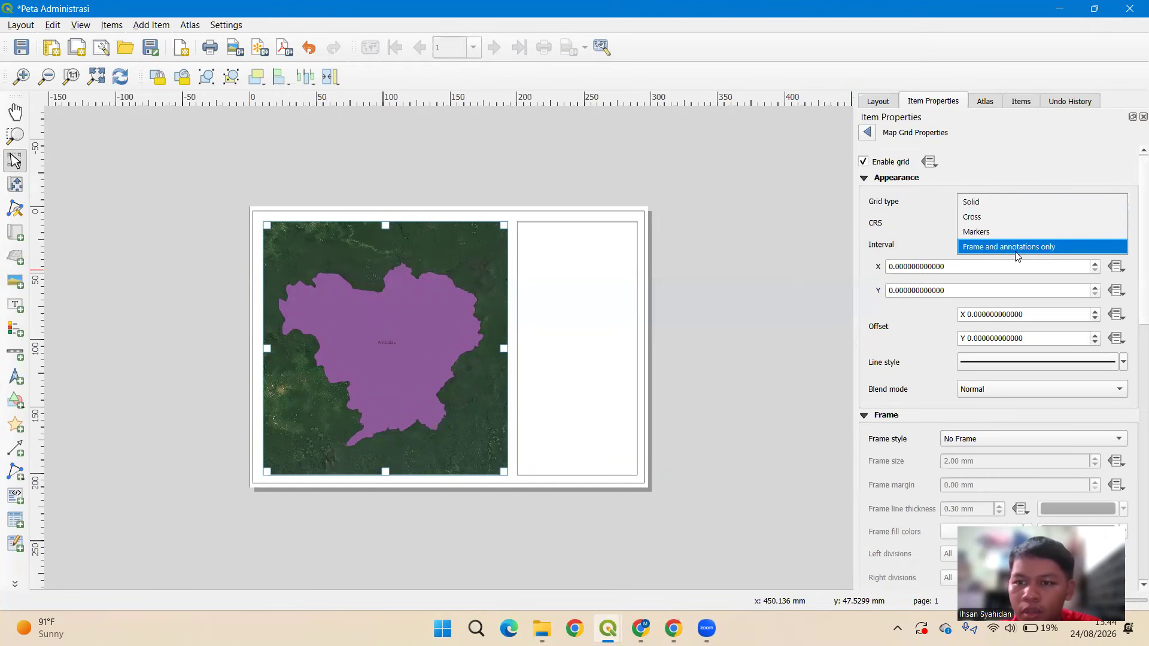
pyautogui.click(1028, 144)
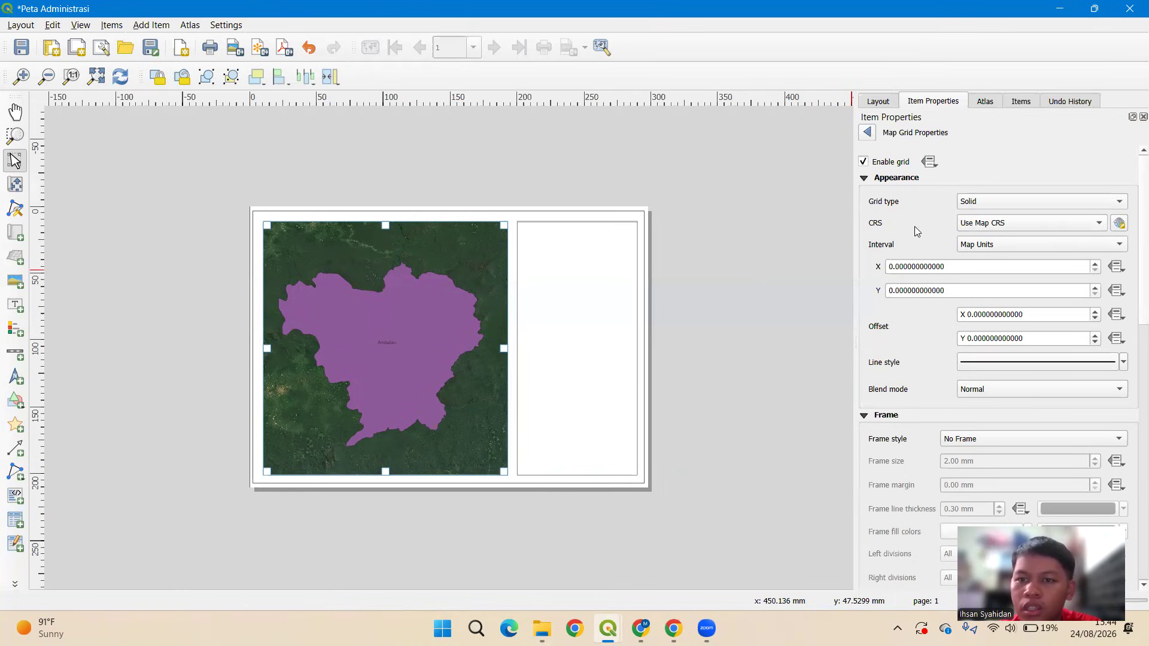
pyautogui.click(970, 229)
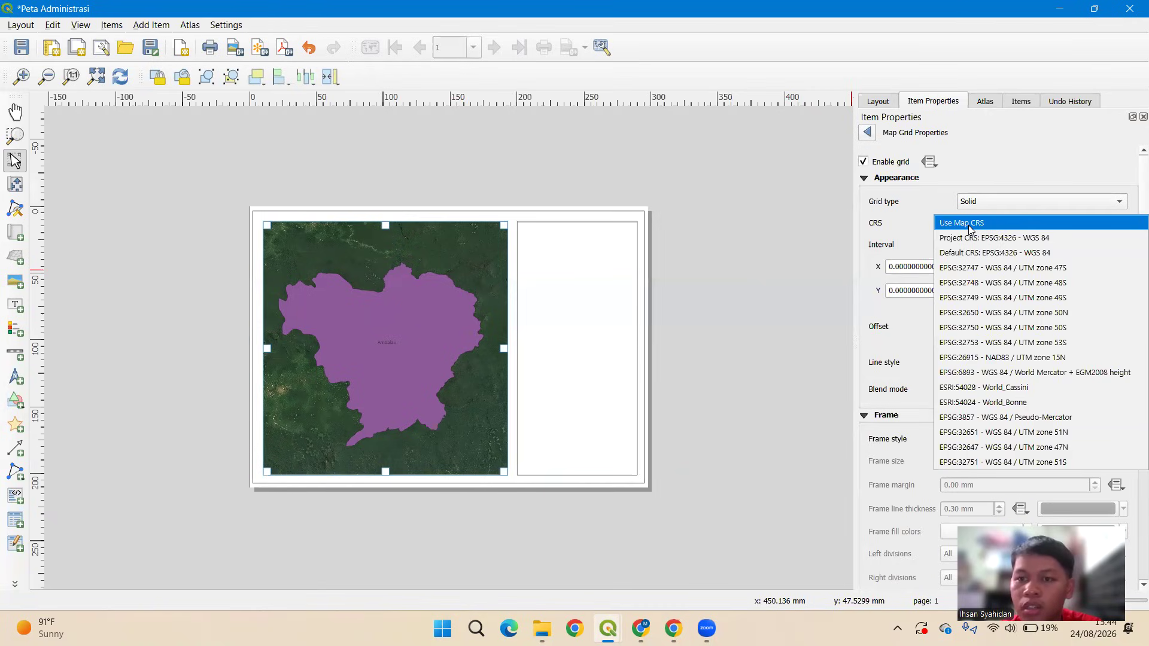
pyautogui.click(941, 205)
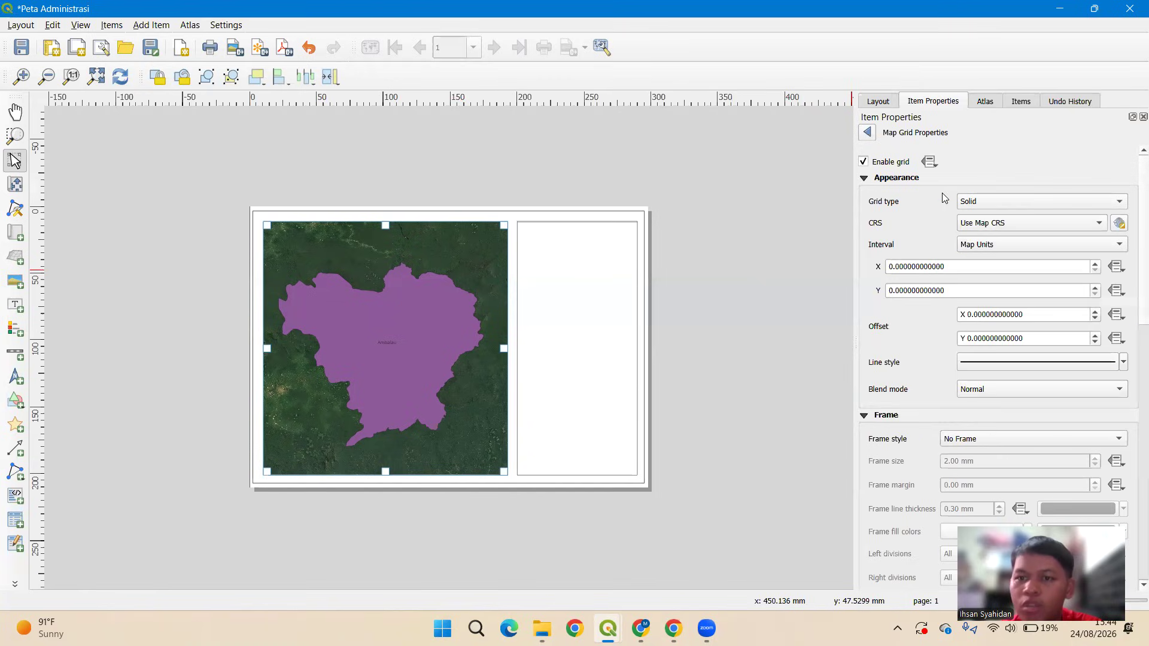
pyautogui.click(981, 248)
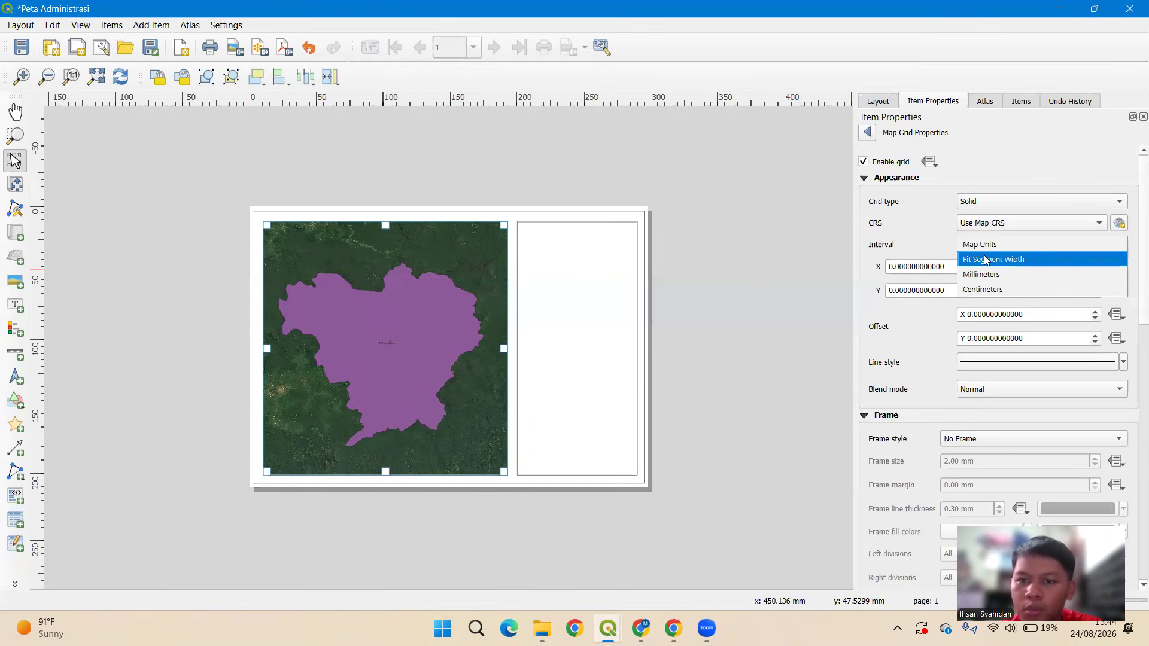
pyautogui.click(945, 246)
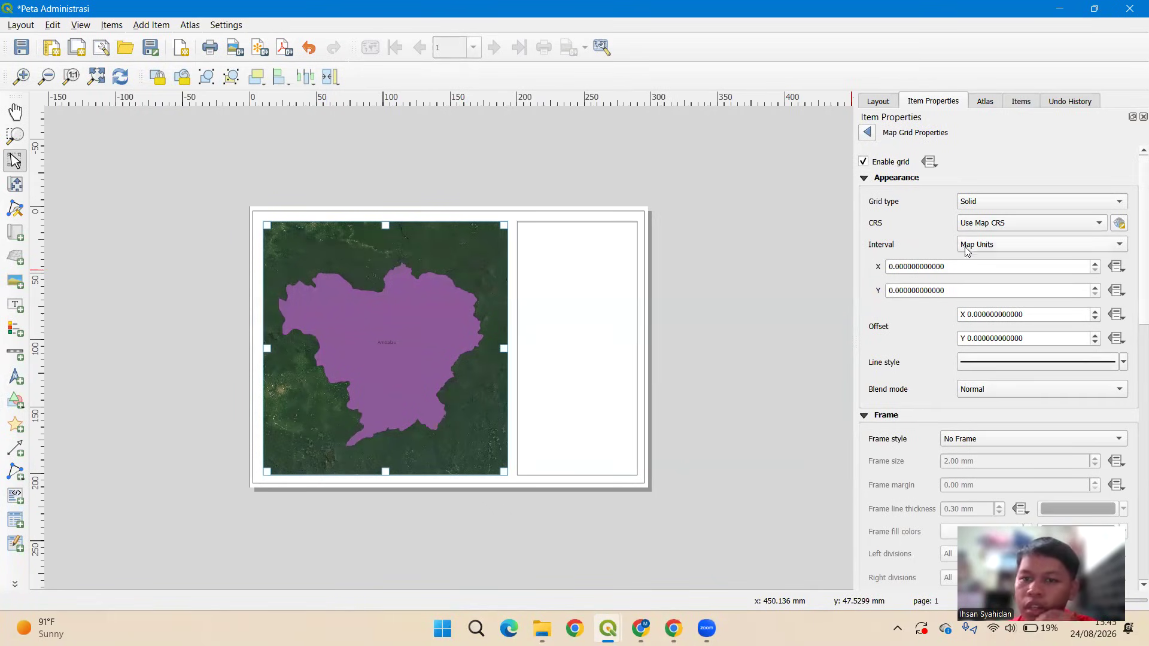
pyautogui.click(909, 267)
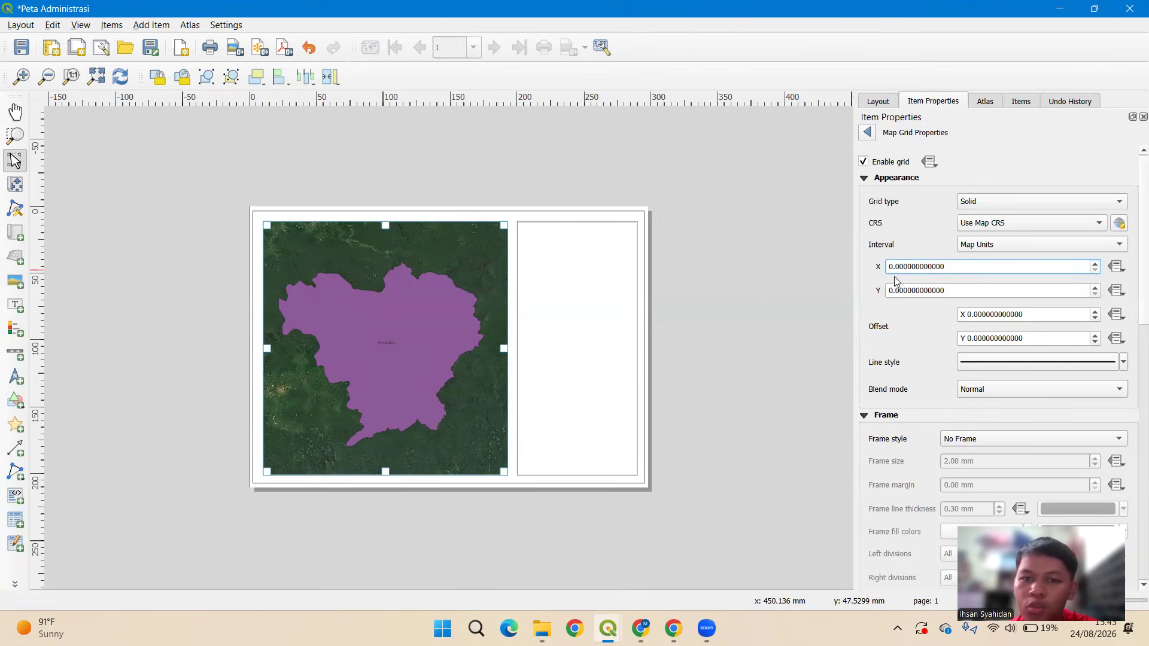
pyautogui.click(904, 292)
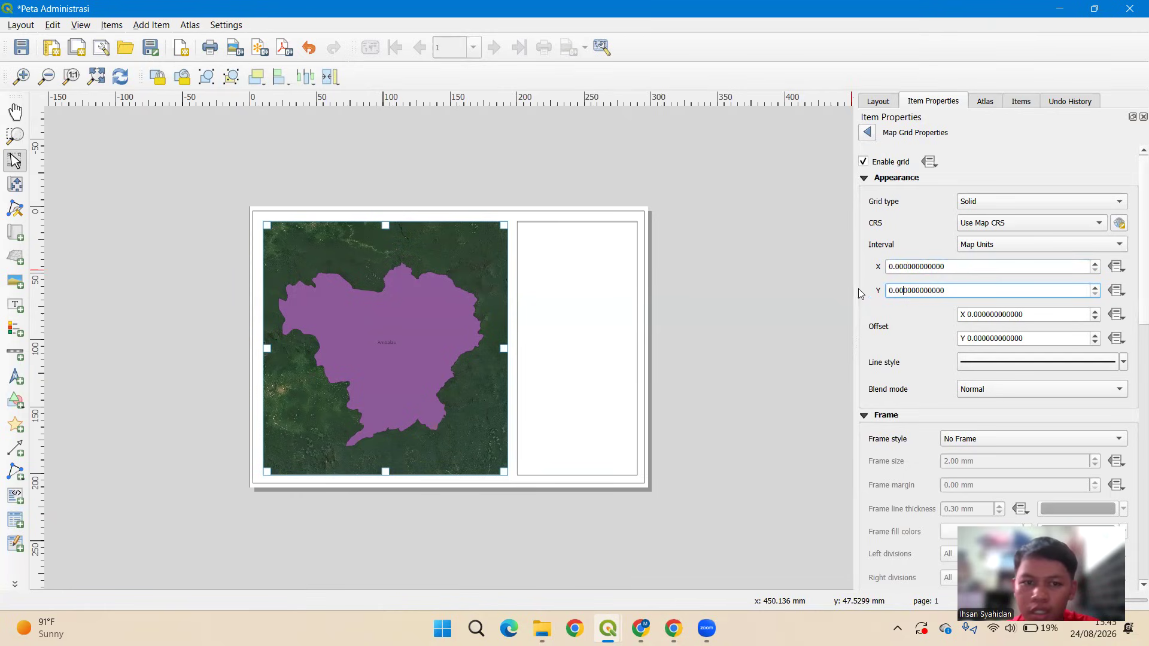
# Switch the grid interval to Fit Segment Width and set its maximum to 80 mm.
pyautogui.click(1029, 243)
pyautogui.click(1027, 259)
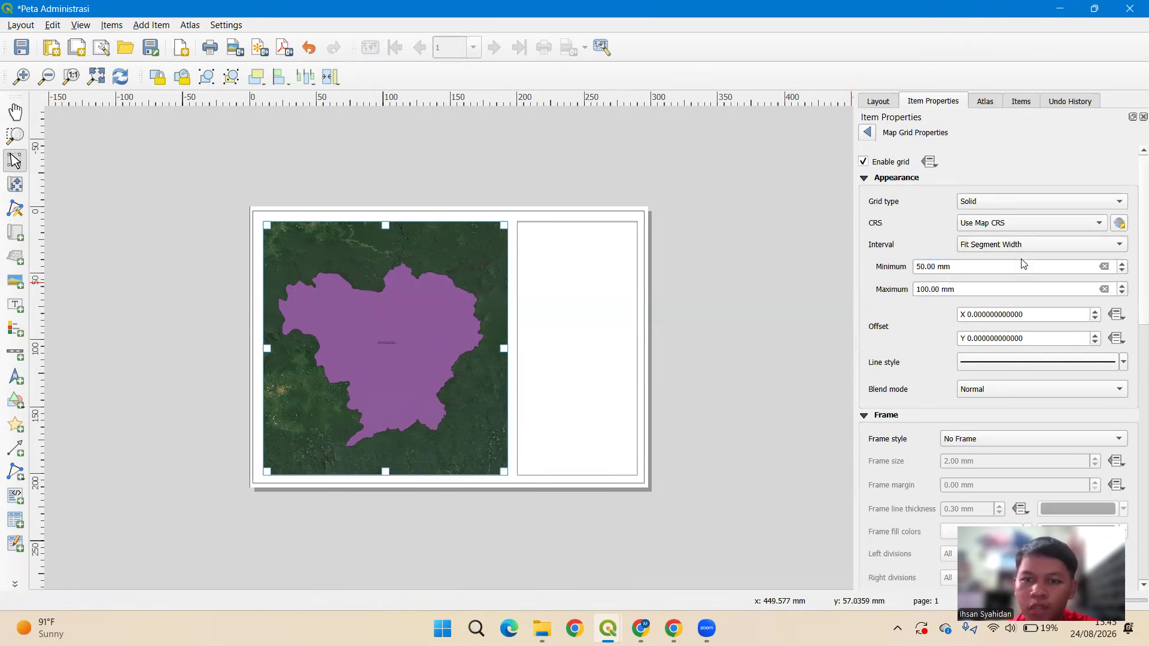
pyautogui.click(928, 290)
pyautogui.press('BackSpace')
pyautogui.press('BackSpace')
pyautogui.press('BackSpace')
pyautogui.write('80')
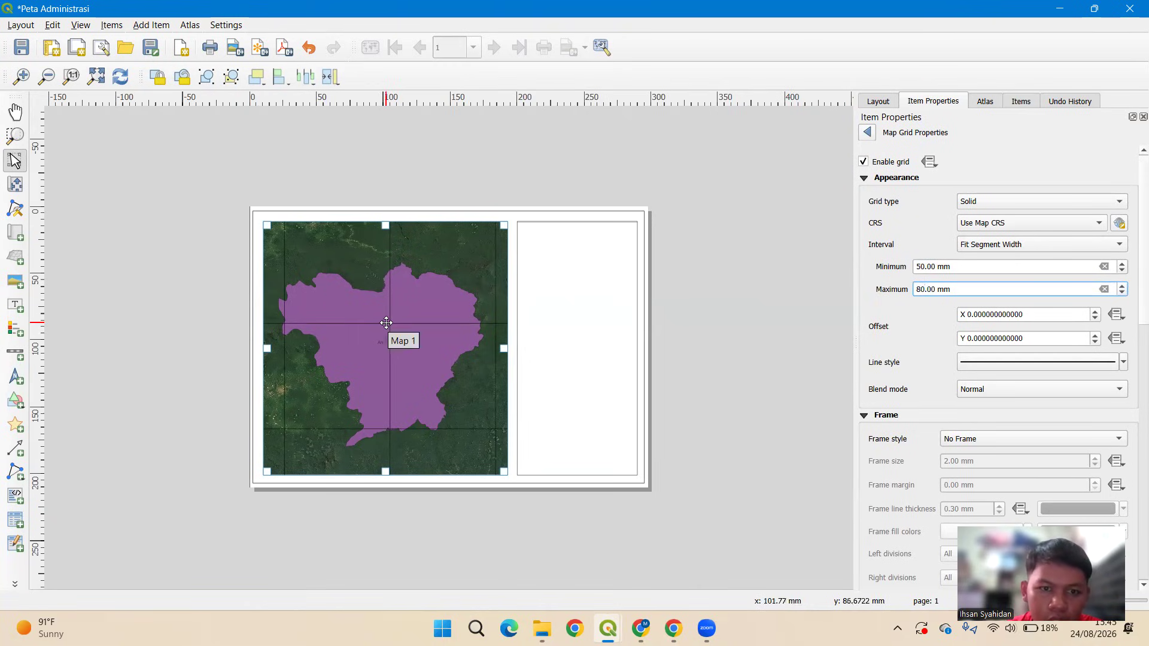
# Set the grid's segment width to a minimum of 30 mm and a maximum of 50 mm.
pyautogui.click(921, 267)
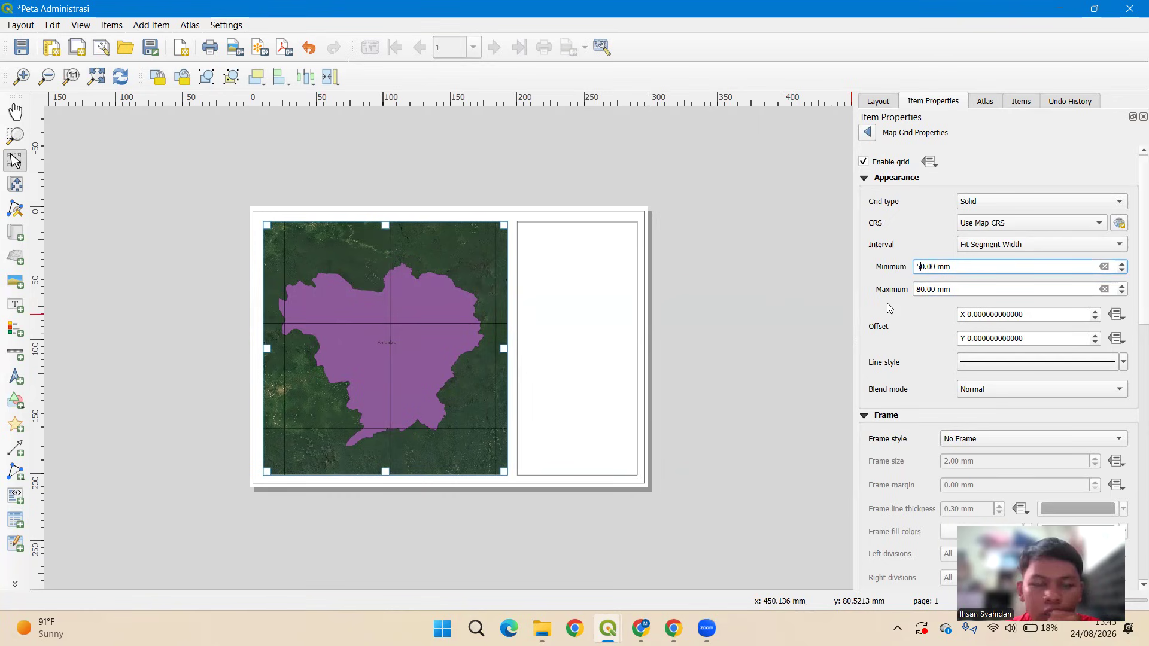
pyautogui.press('BackSpace')
pyautogui.write('3')
pyautogui.click(921, 289)
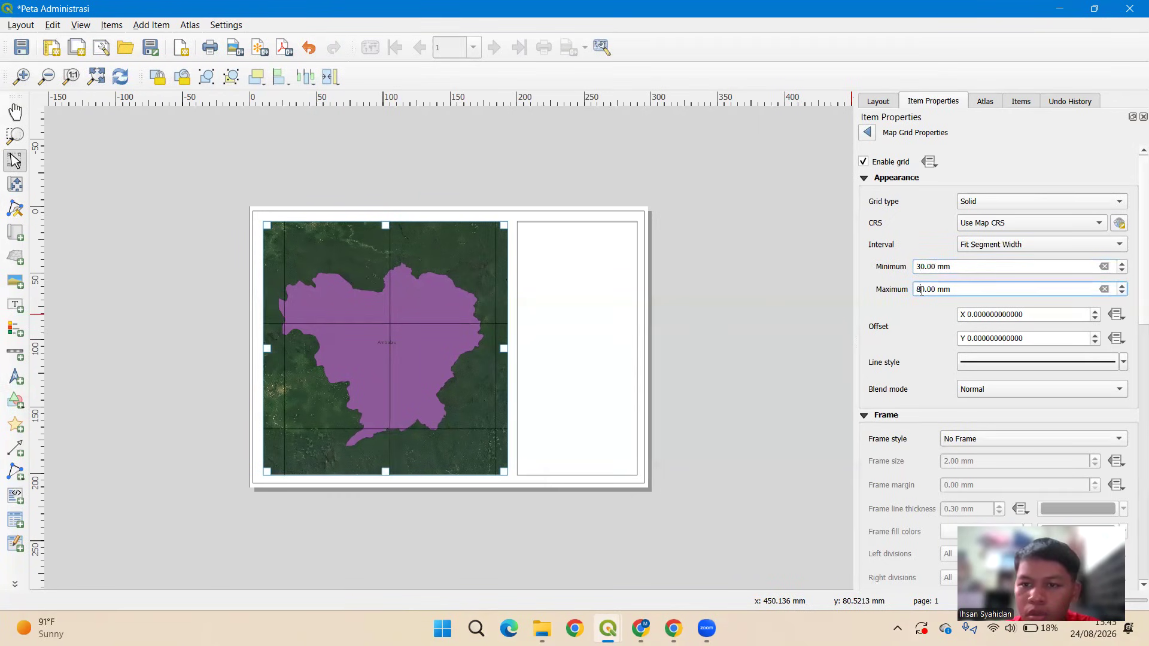
pyautogui.press('BackSpace')
pyautogui.write('5')
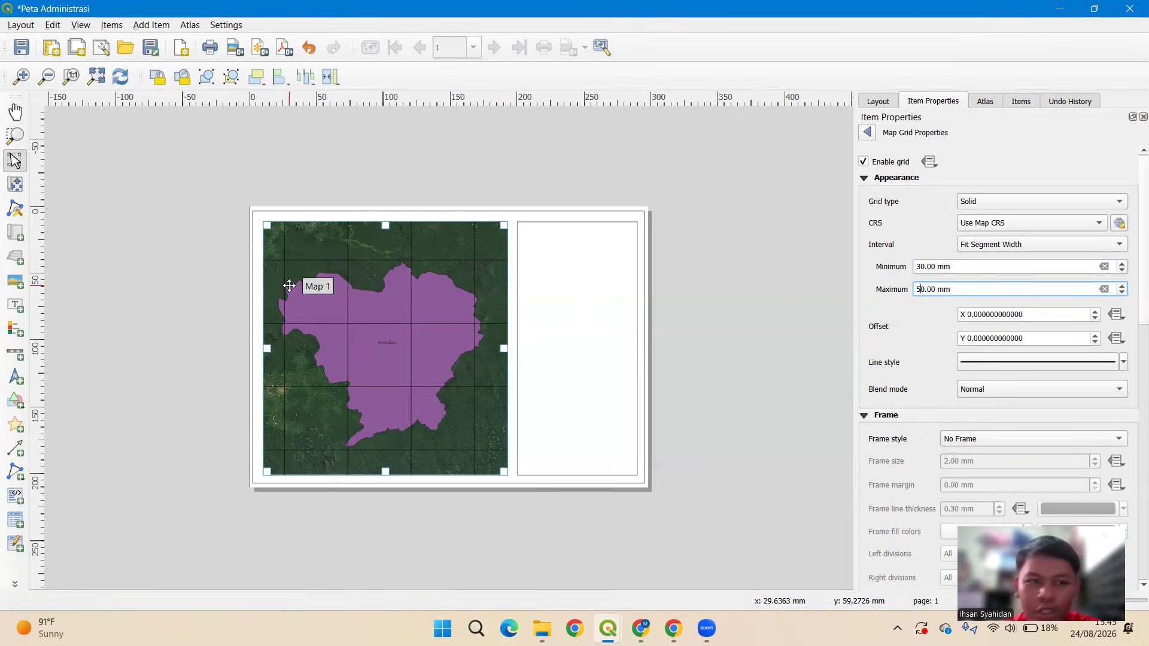
# Reduce the grid's maximum segment width to 40 mm.
pyautogui.scroll(-1, 289, 286)
pyautogui.scroll(1, 289, 285)
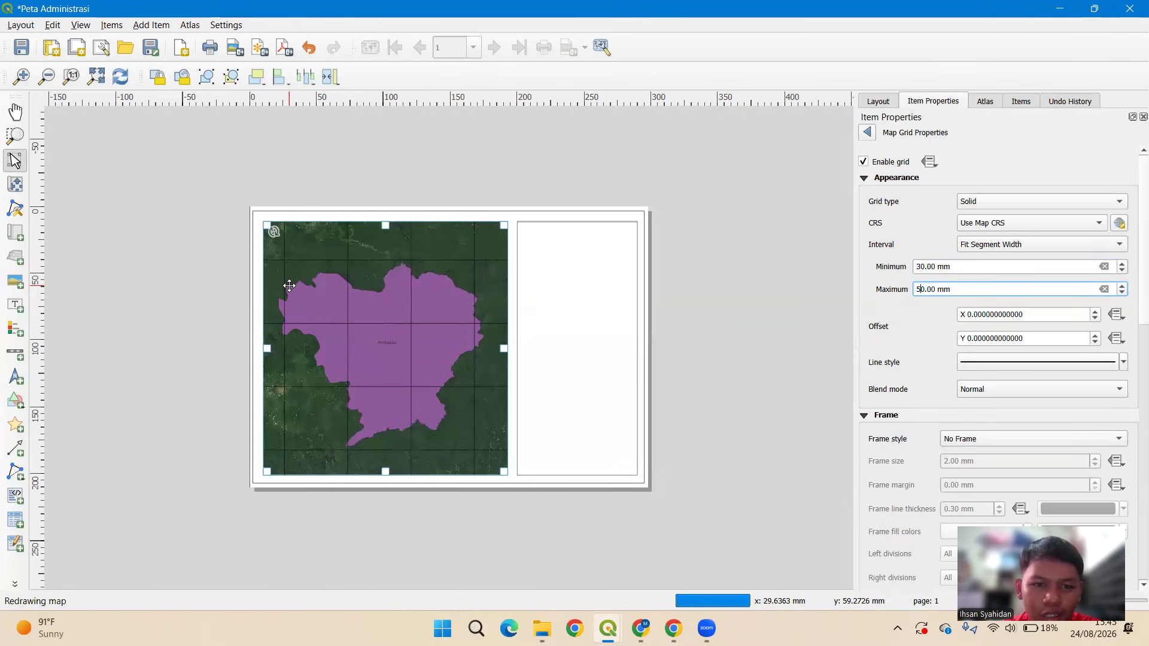
pyautogui.scroll(1, 289, 286)
pyautogui.scroll(-1, 289, 286)
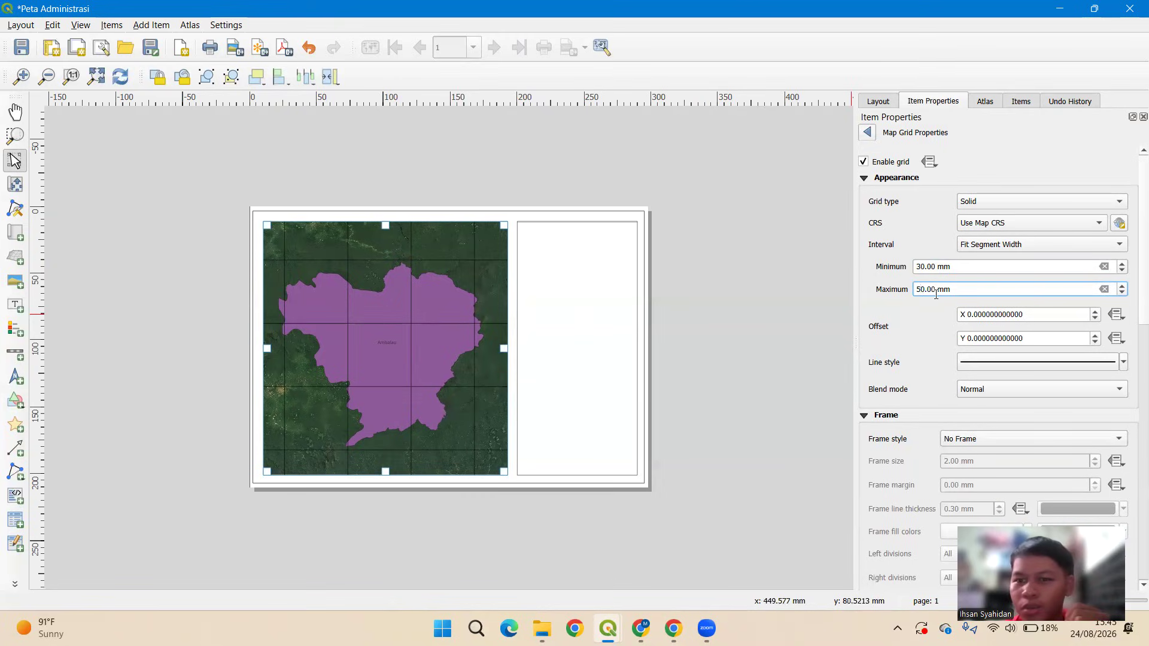
pyautogui.press('BackSpace')
pyautogui.write('4')
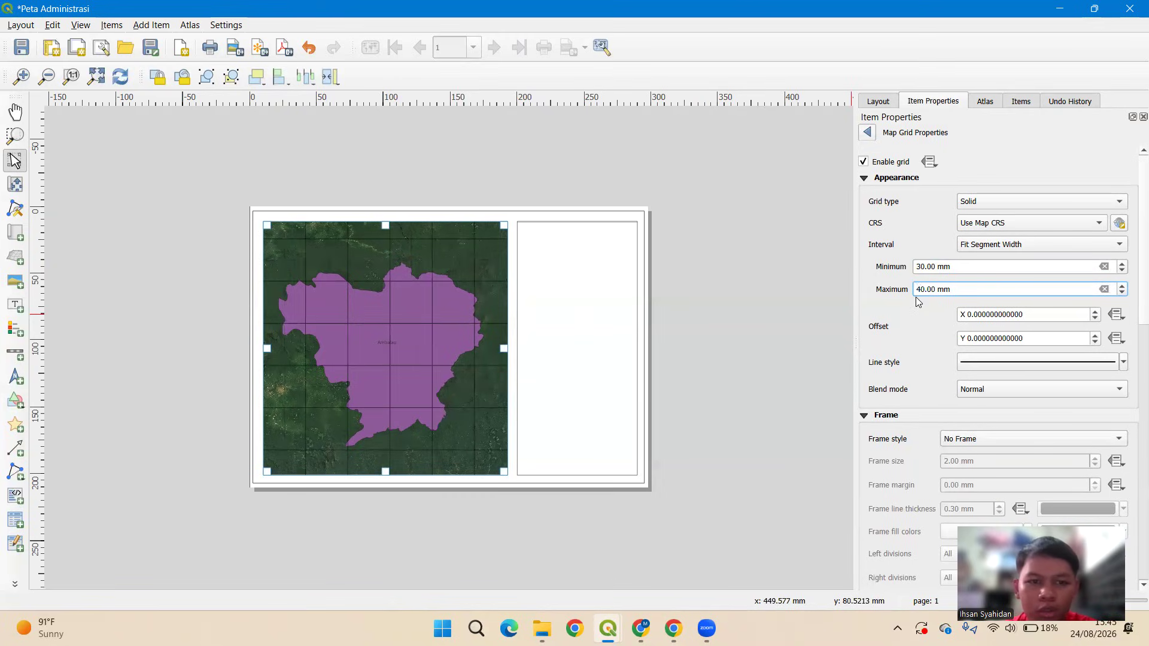
# Try a maximum segment width of 70 mm for the grid, and settle on 60 mm.
pyautogui.press('BackSpace')
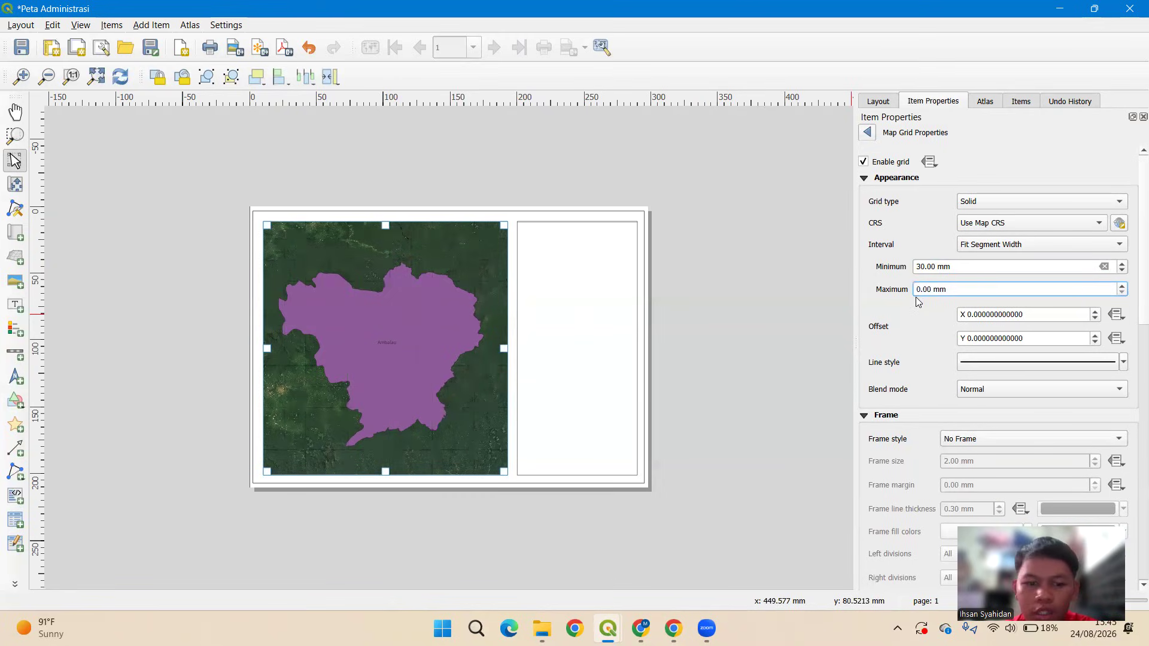
pyautogui.write('6')
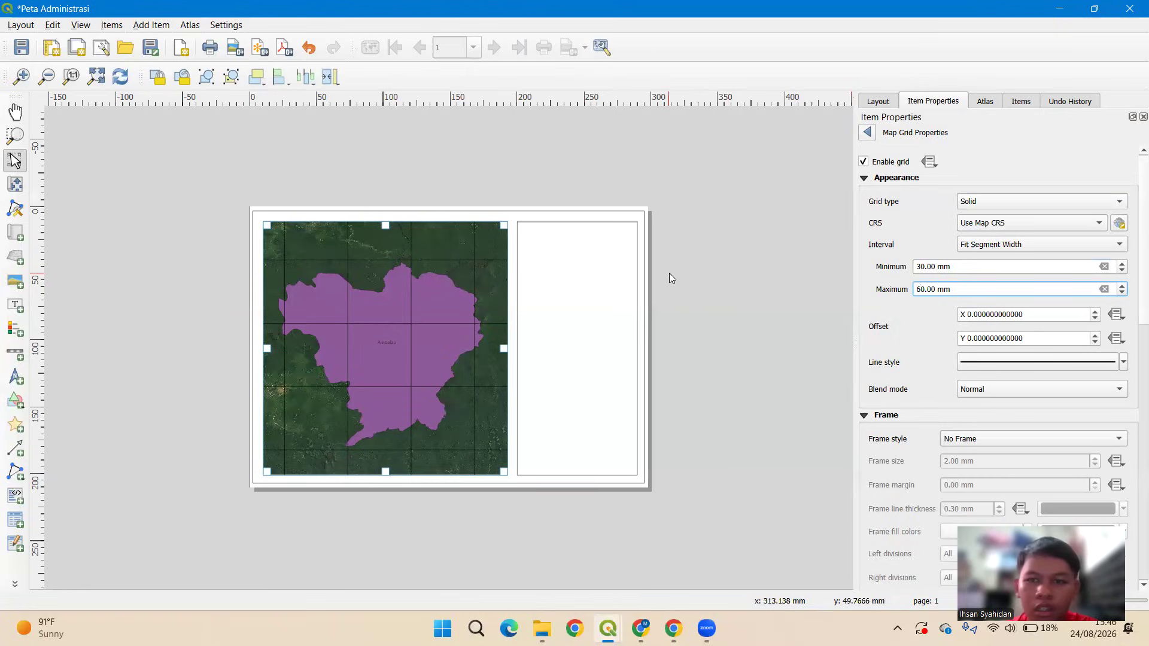
pyautogui.press('BackSpace')
pyautogui.write('7')
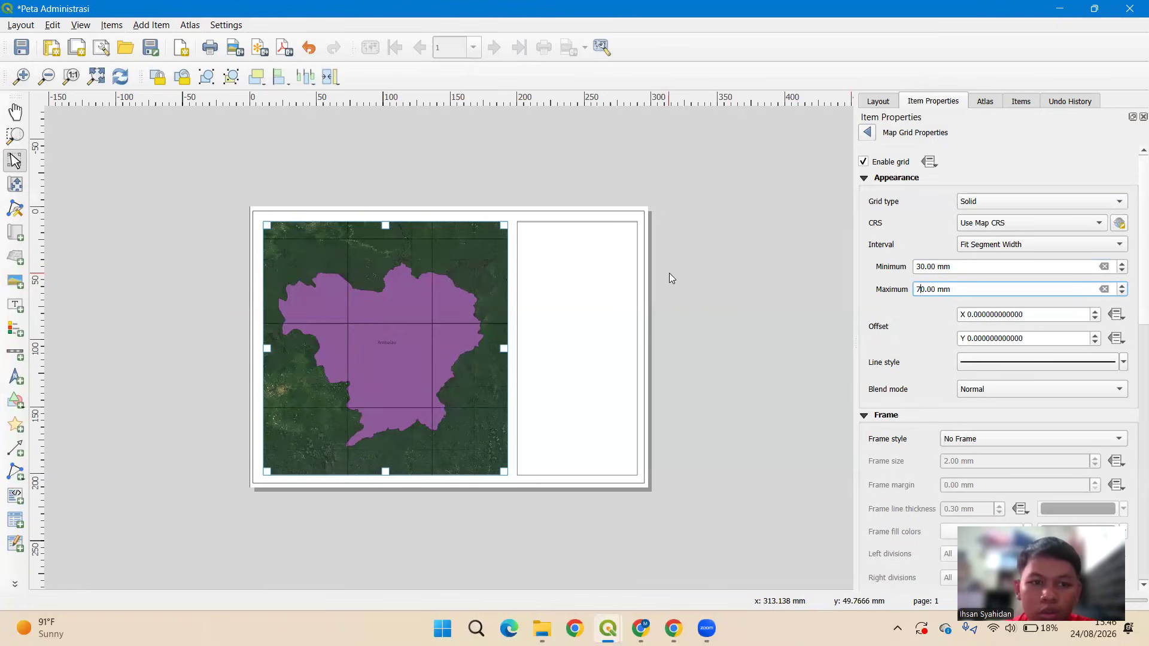
pyautogui.press('BackSpace')
pyautogui.write('6')
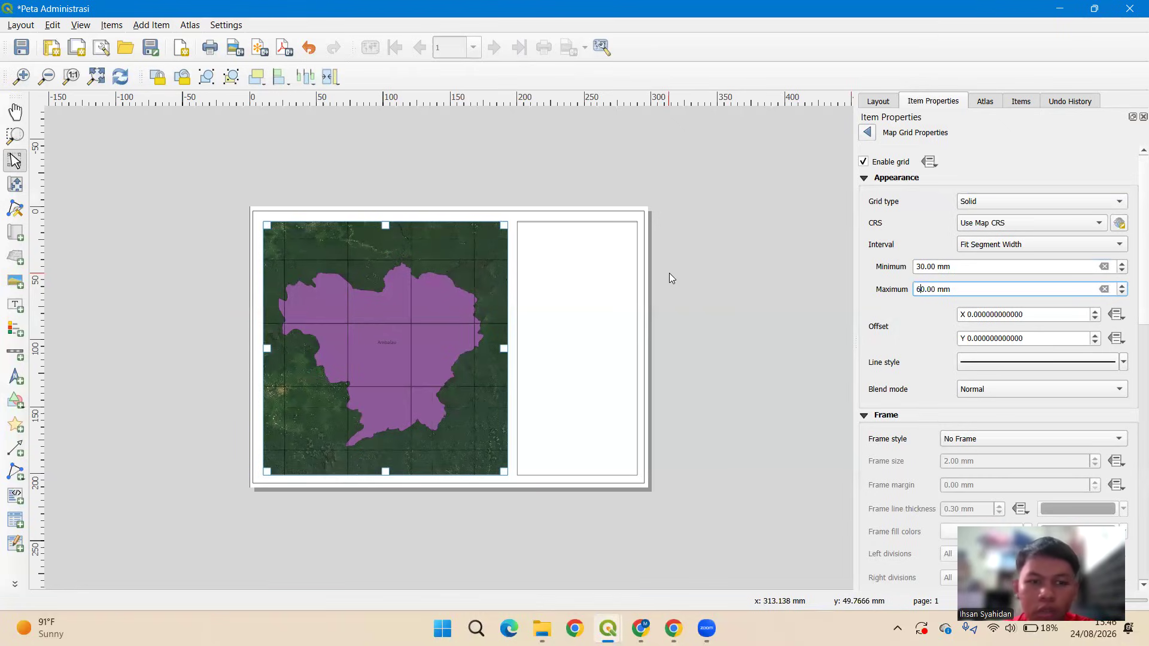
pyautogui.click(728, 314)
# Select the map and reopen the properties of its Grid 1.
pyautogui.click(382, 278)
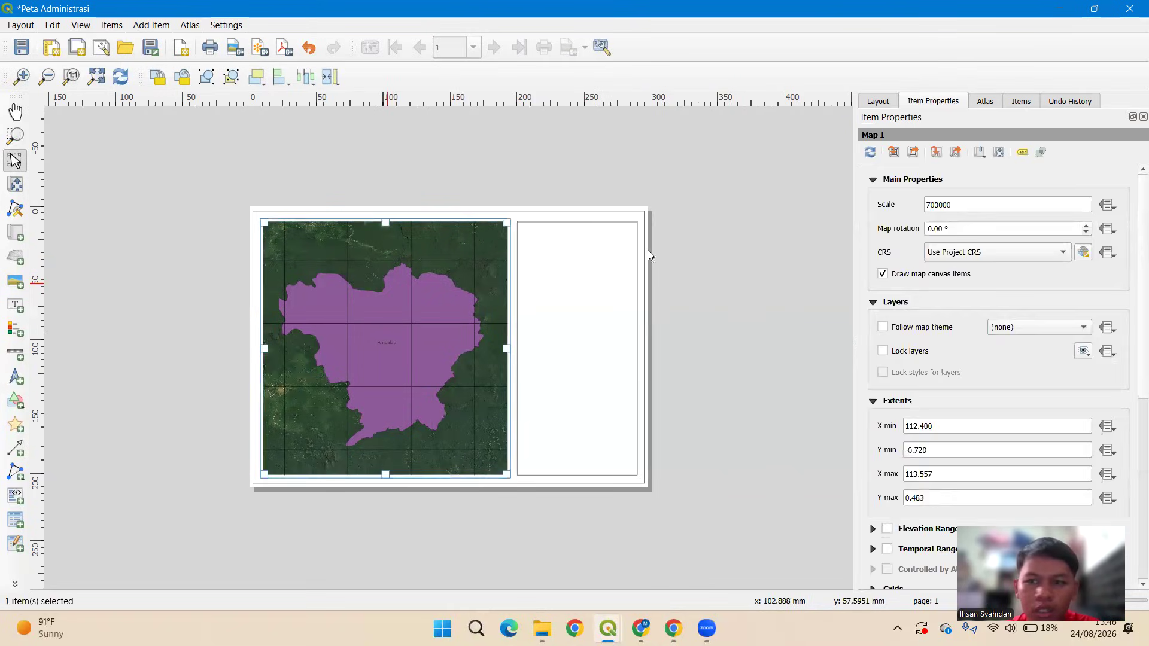
pyautogui.scroll(-8, 1132, 254)
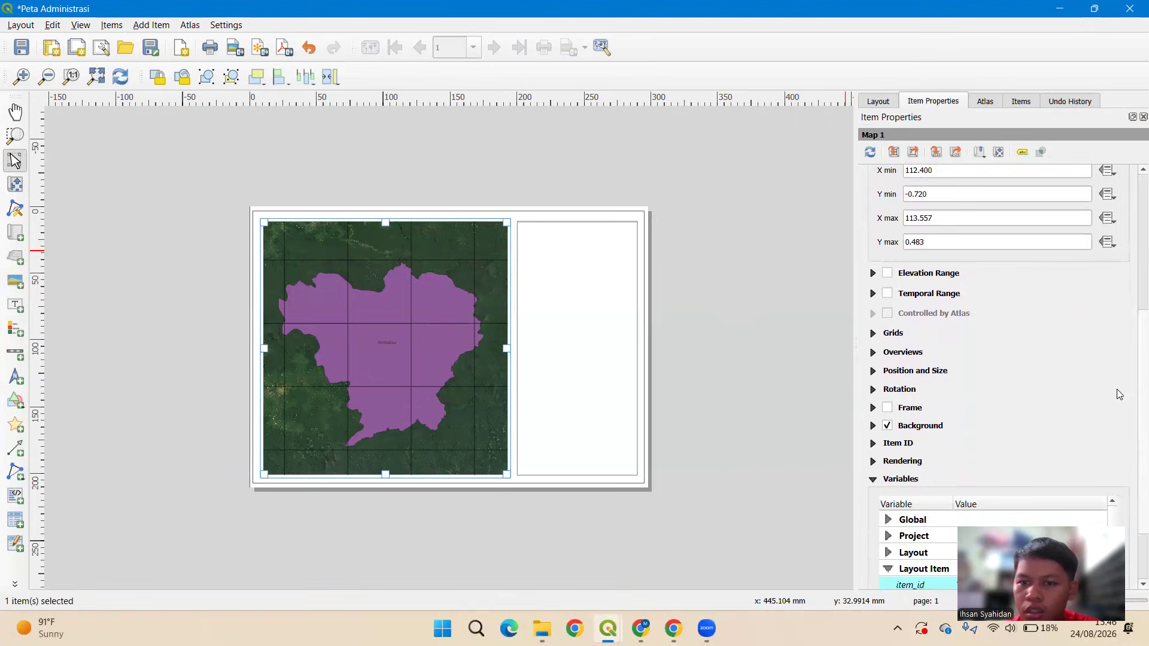
pyautogui.click(872, 301)
pyautogui.click(909, 347)
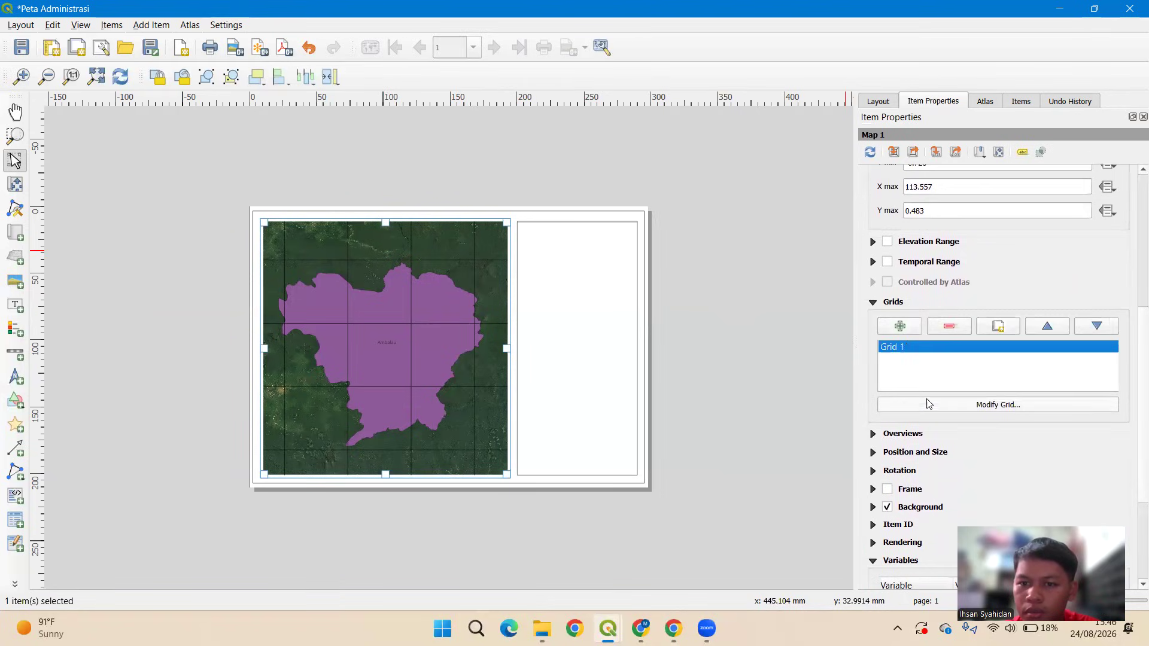
pyautogui.click(918, 405)
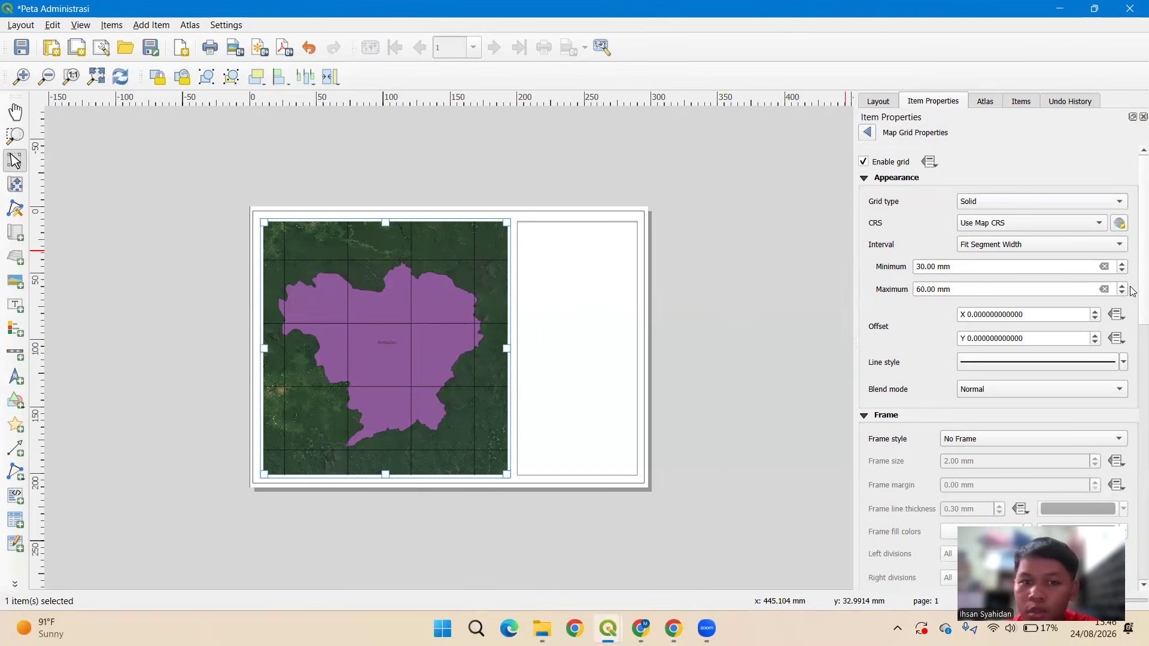
# Review the grid's appearance and frame settings, including the available blend modes, keeping Normal.
pyautogui.scroll(-3, 1132, 281)
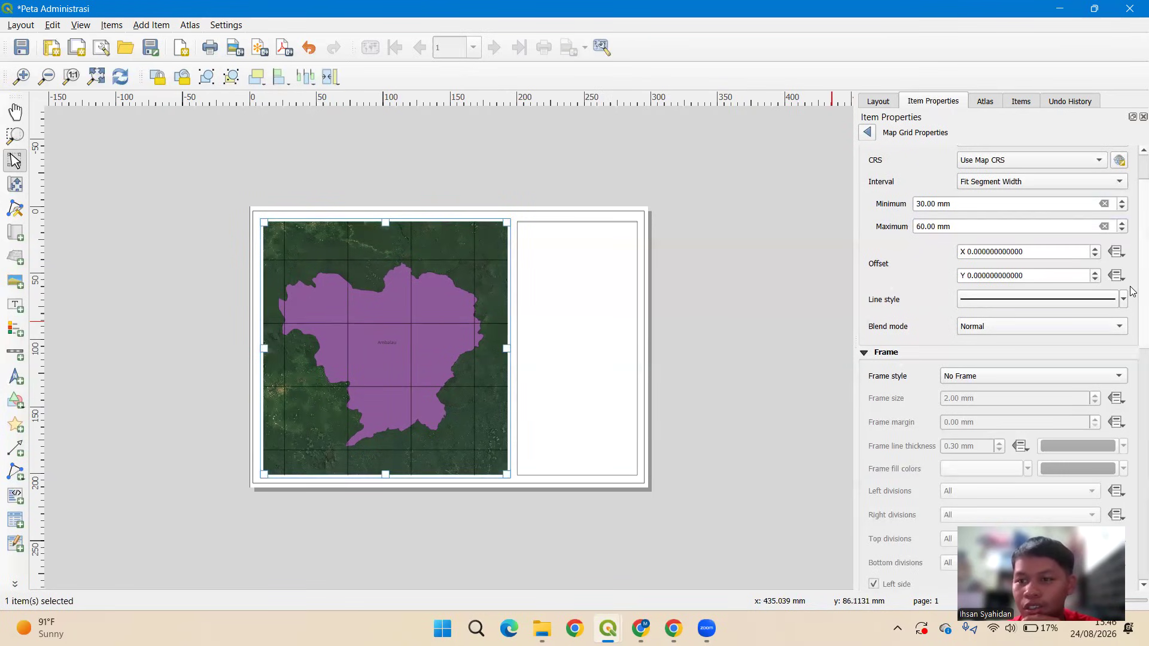
pyautogui.scroll(-3, 1132, 291)
pyautogui.scroll(5, 1133, 263)
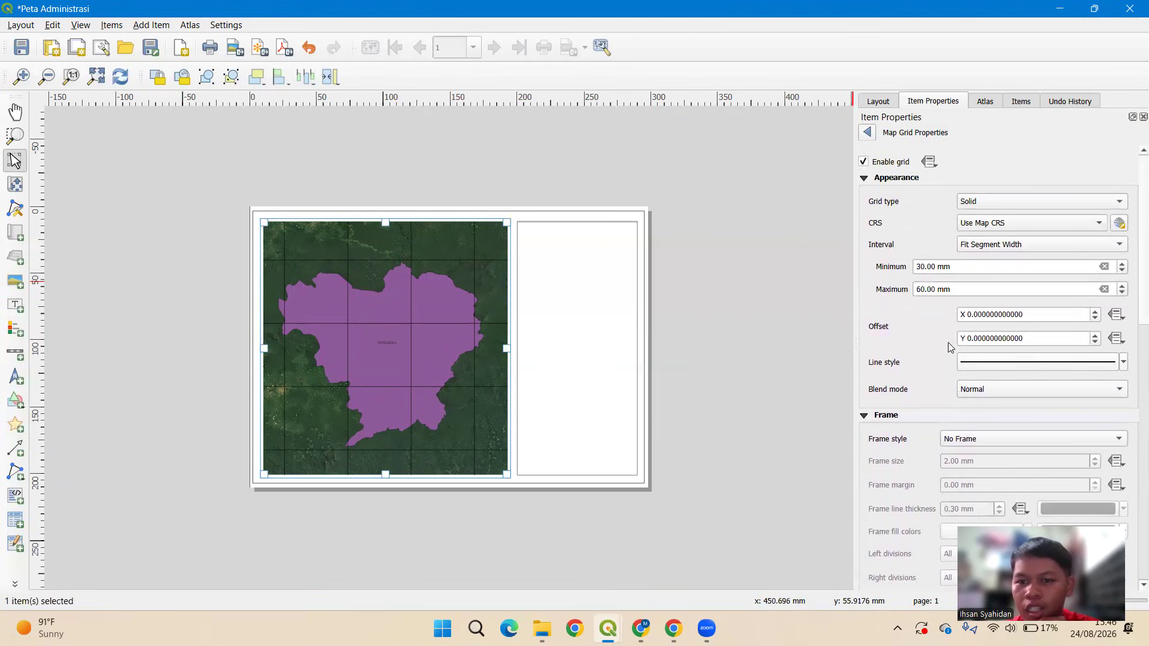
pyautogui.click(1115, 389)
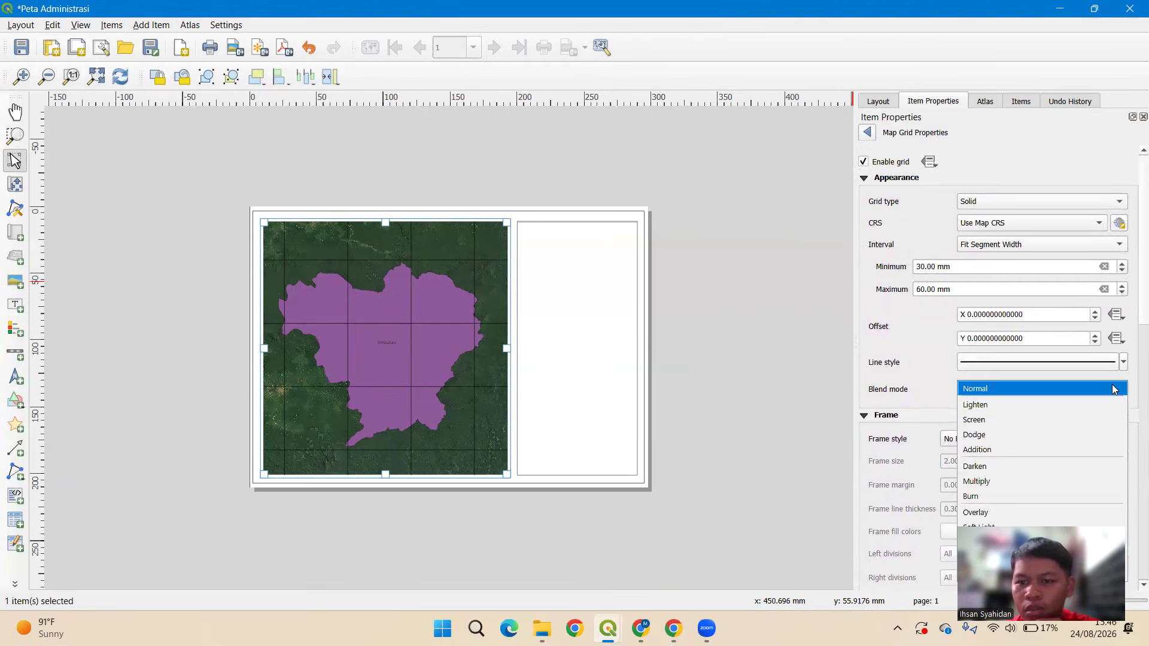
pyautogui.click(1111, 384)
pyautogui.scroll(-3, 1132, 305)
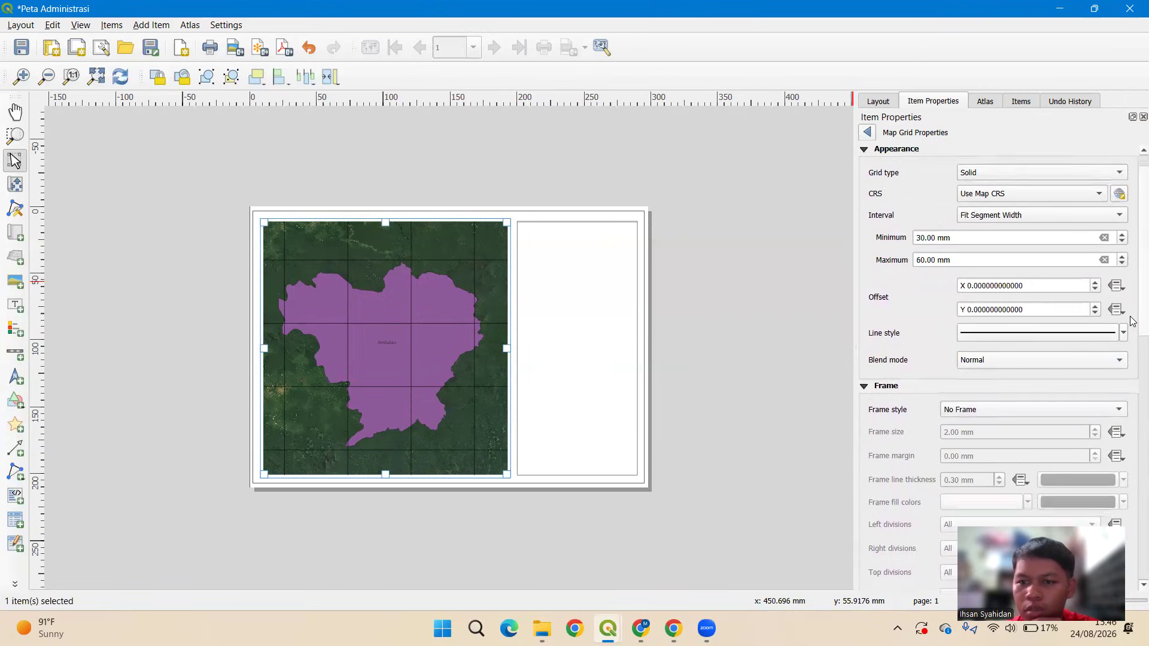
# Try the Cross grid type, compare it with Solid, and return to Cross.
pyautogui.scroll(3, 1133, 293)
pyautogui.click(1075, 201)
pyautogui.click(1058, 215)
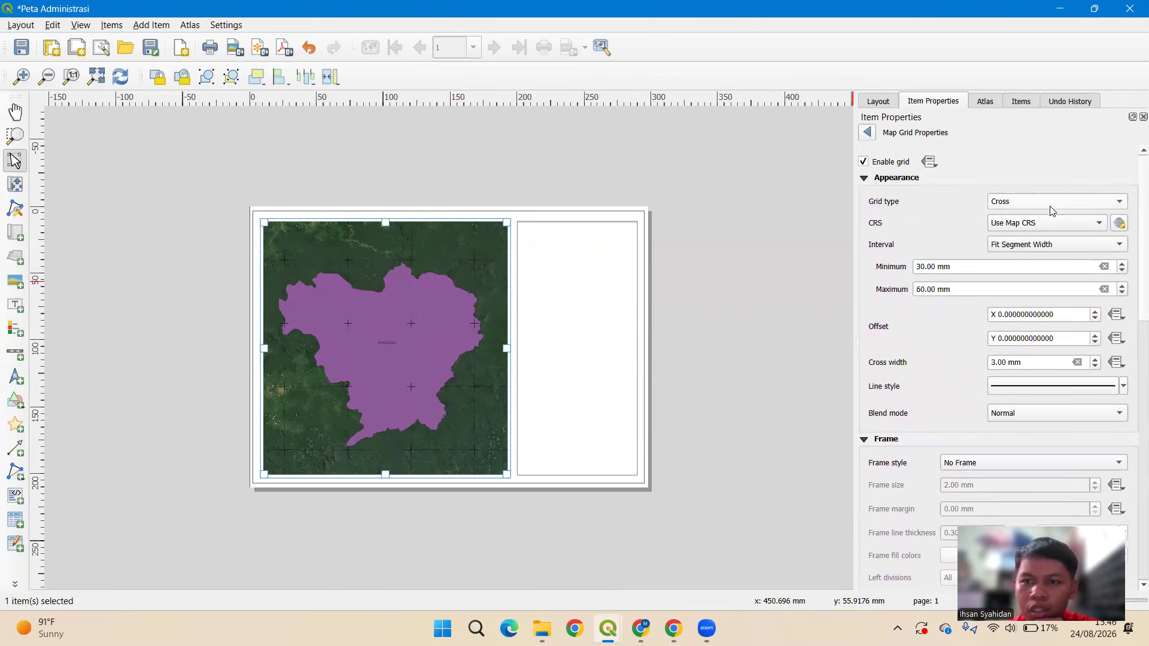
pyautogui.click(1053, 203)
pyautogui.click(1050, 186)
pyautogui.click(1044, 205)
pyautogui.click(1041, 216)
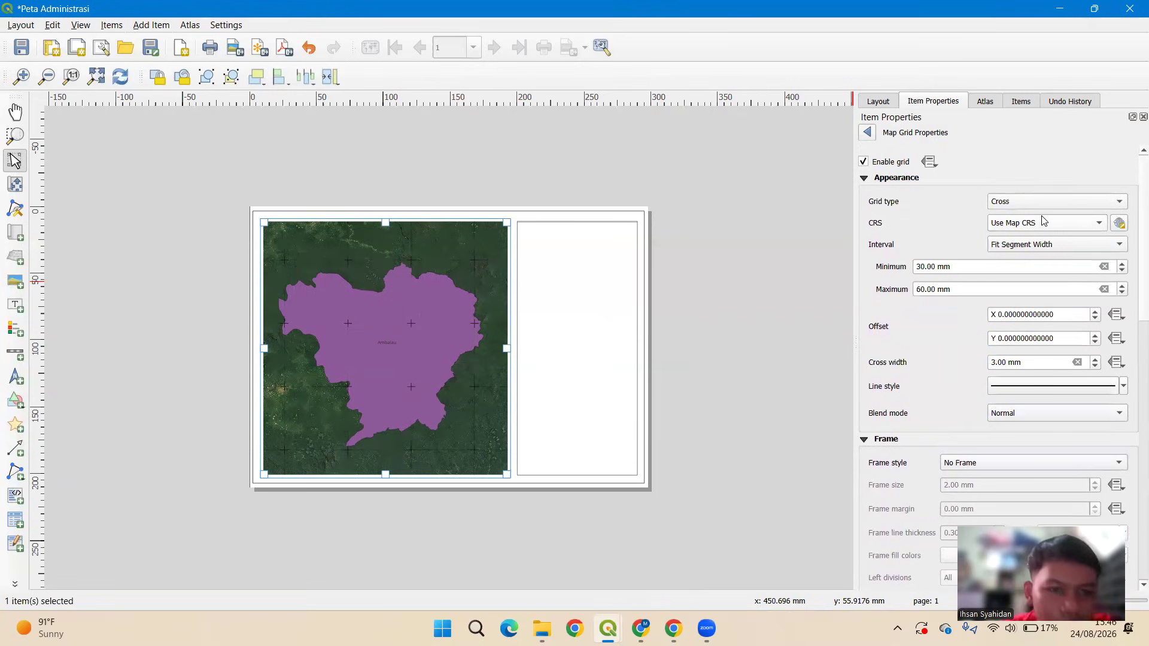
# Try the Markers grid type, followed by Frame and annotations only.
pyautogui.click(1037, 204)
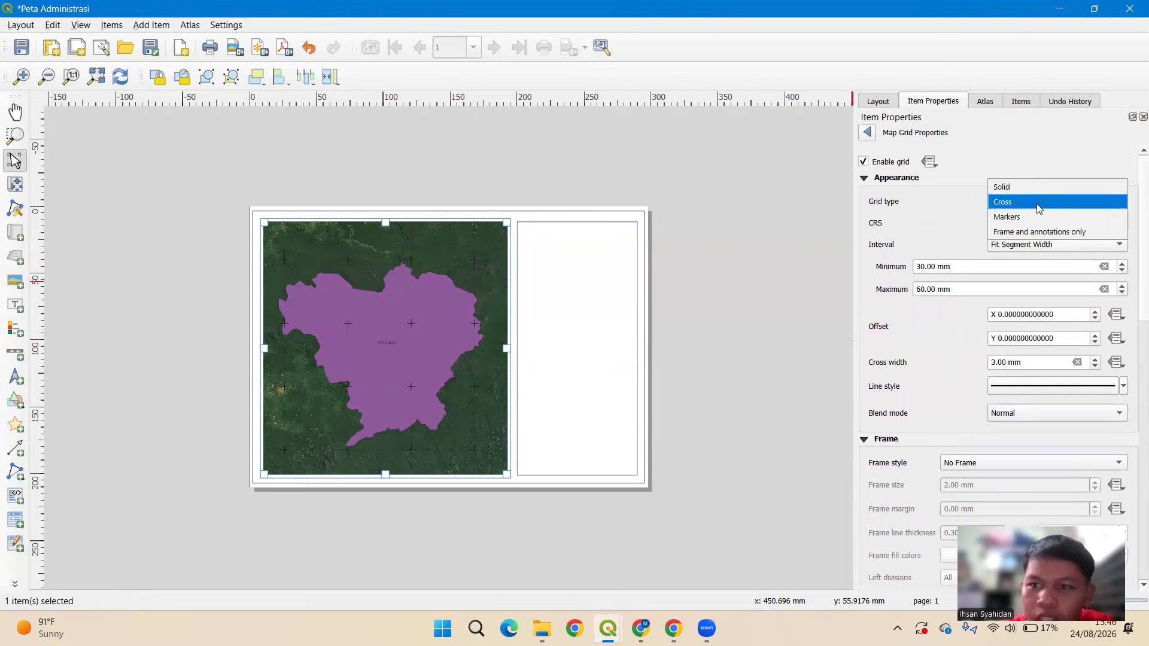
pyautogui.click(1037, 217)
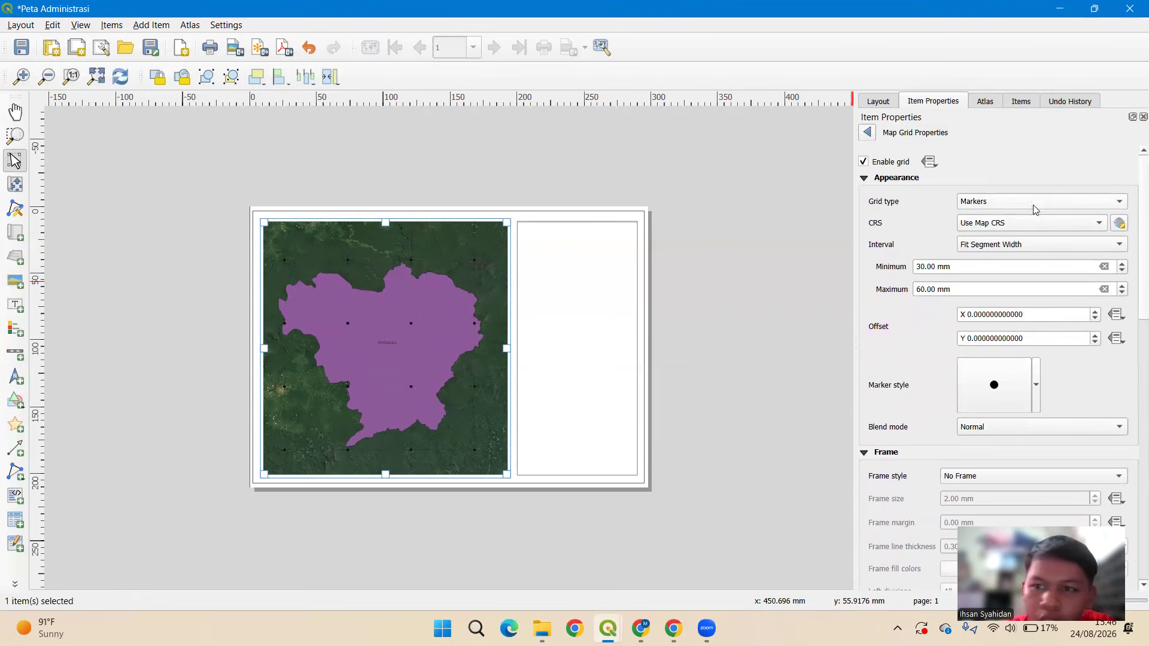
pyautogui.click(1034, 204)
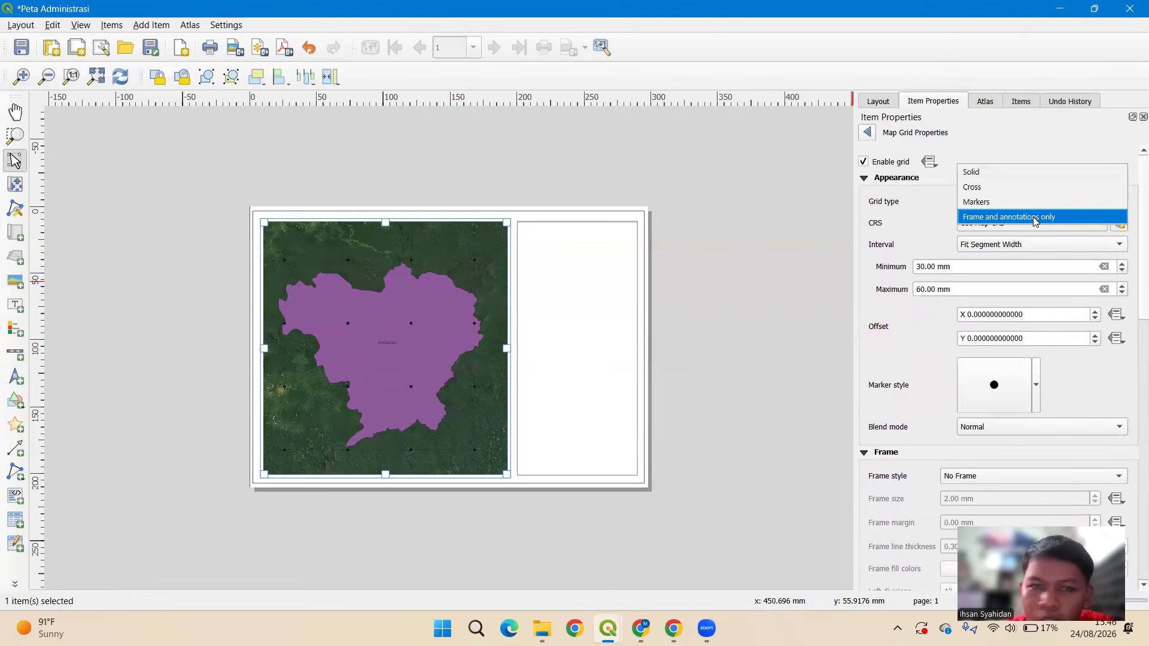
pyautogui.click(1035, 217)
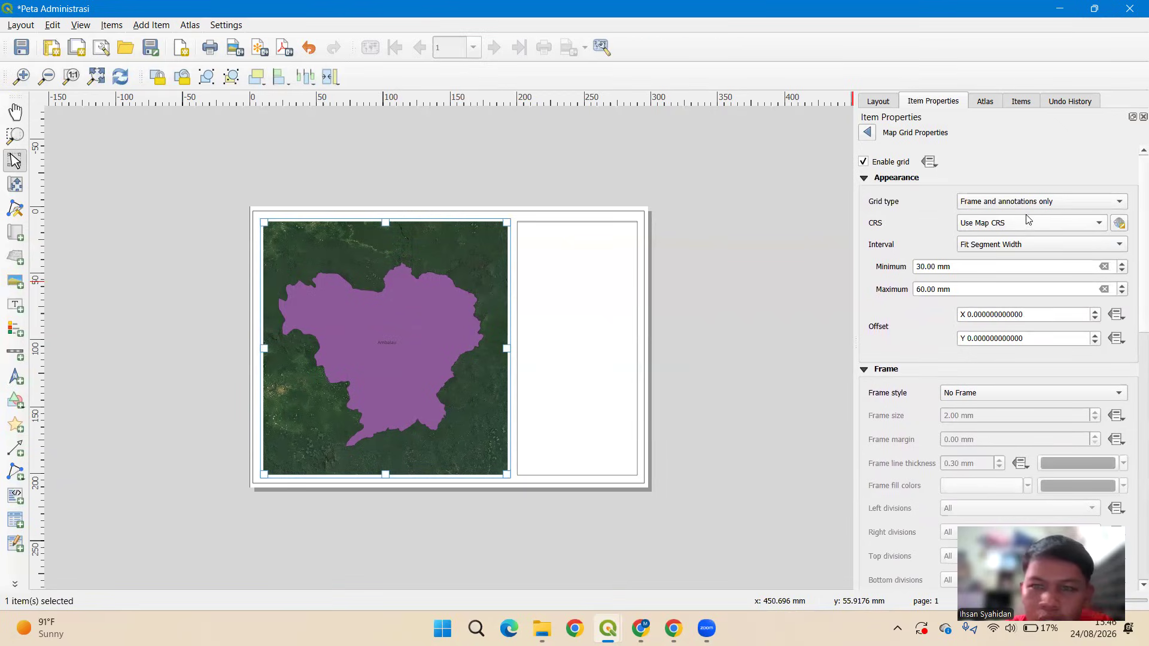
# Switch the grid type back to Cross and inspect the crosses on the map.
pyautogui.click(1025, 204)
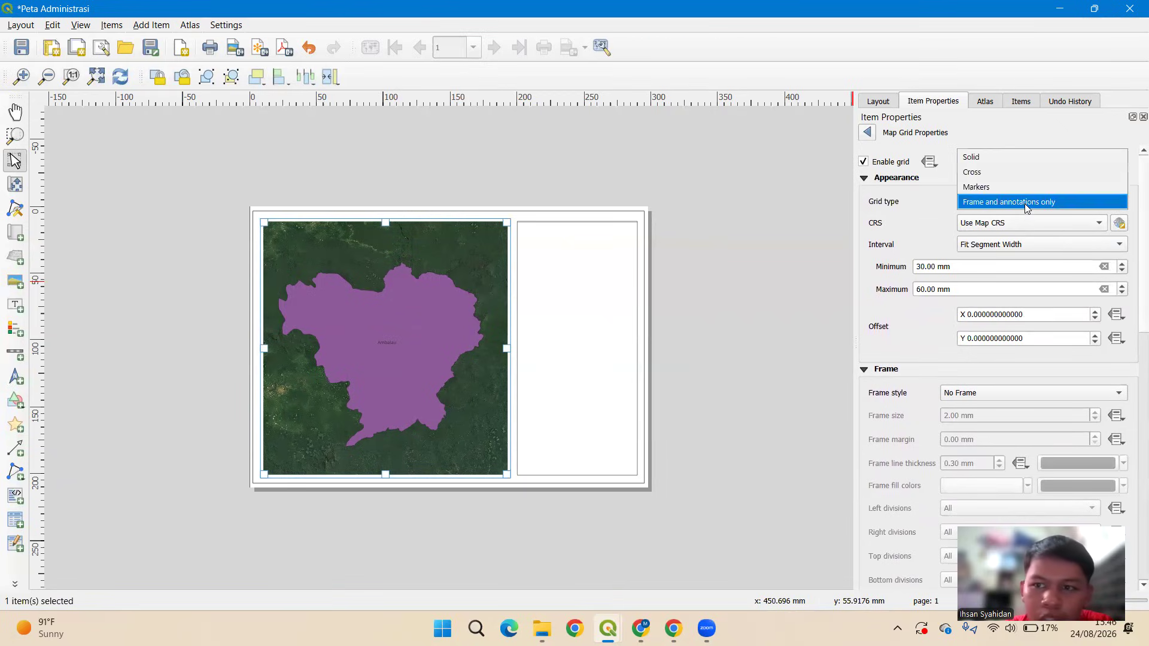
pyautogui.click(1012, 173)
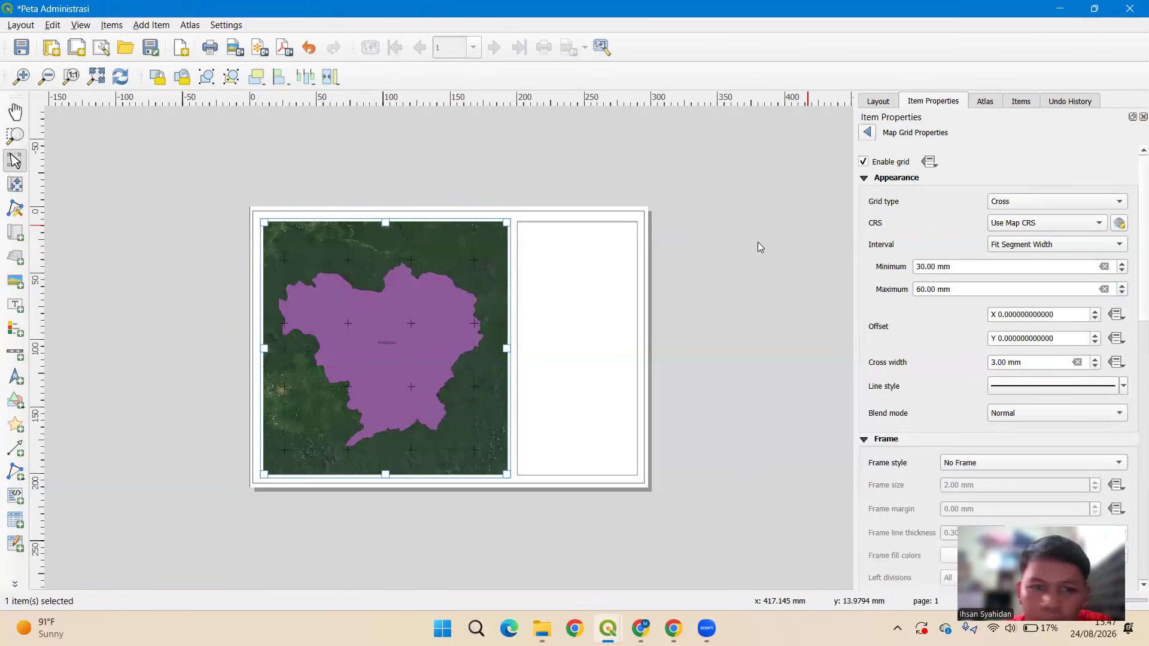
pyautogui.scroll(-1, 323, 262)
pyautogui.scroll(1, 322, 266)
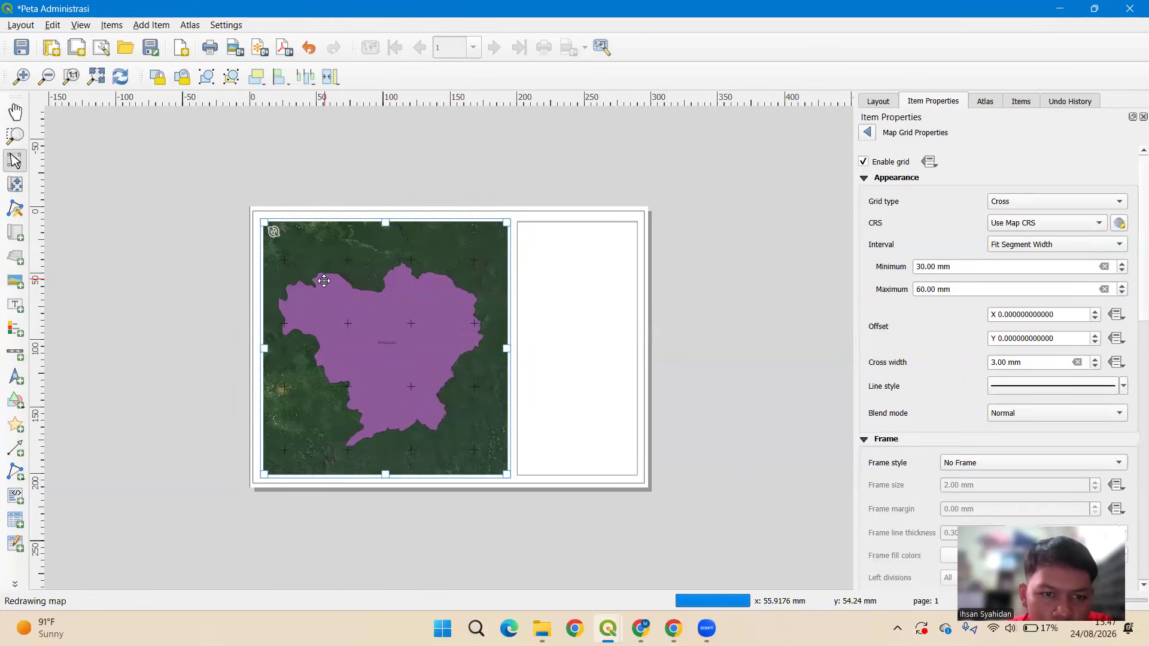
pyautogui.scroll(1, 323, 279)
pyautogui.scroll(-1, 323, 281)
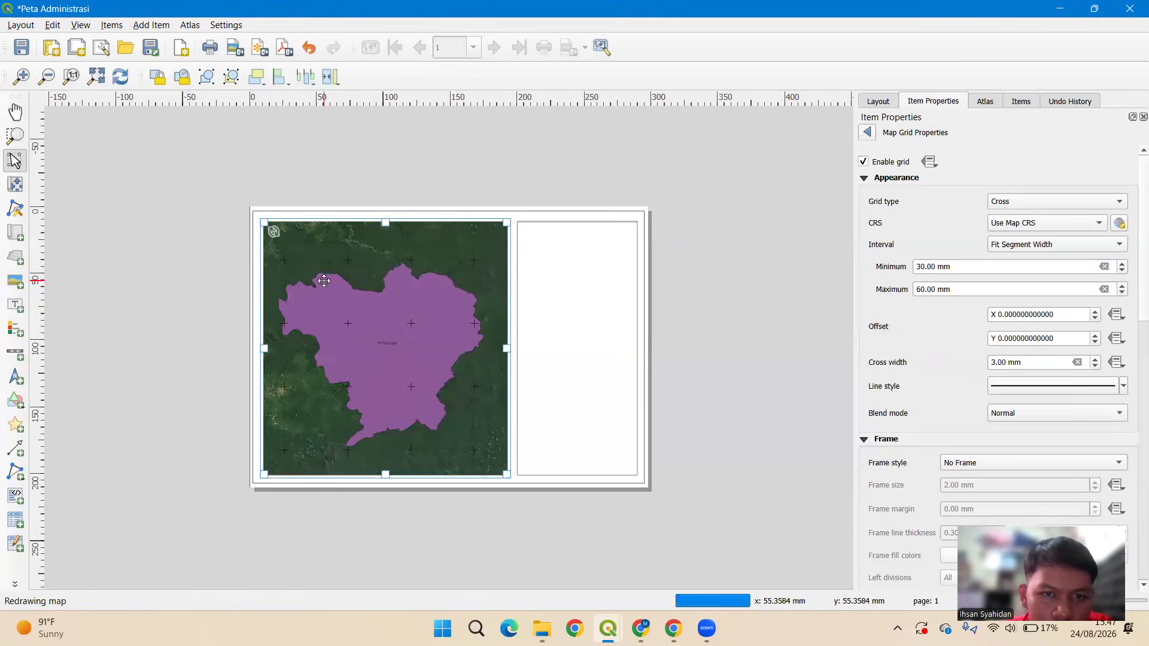
# Set the grid type to Solid and inspect the grid lines over the map.
pyautogui.click(1044, 205)
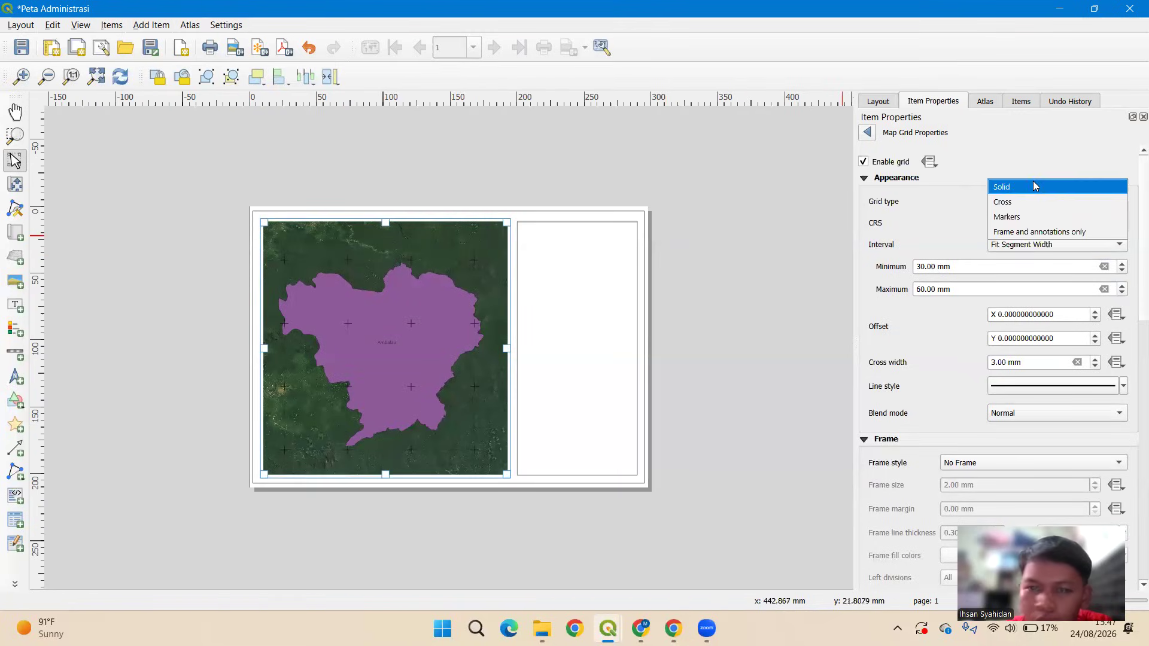
pyautogui.click(1033, 181)
pyautogui.scroll(1, 383, 352)
pyautogui.scroll(-1, 382, 344)
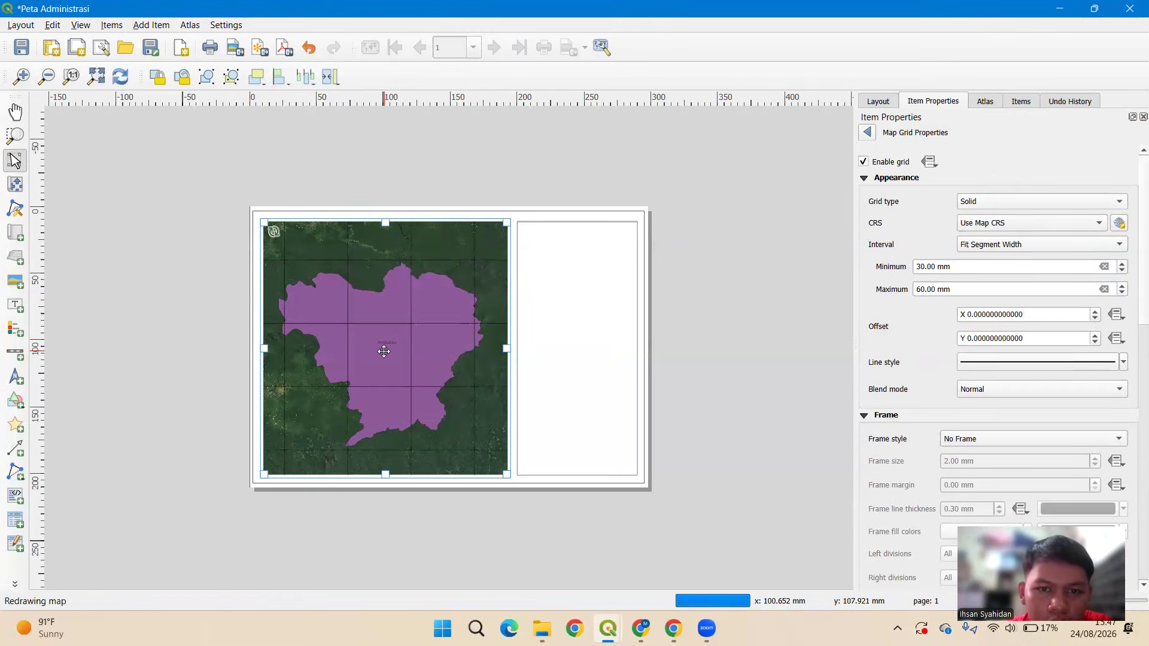
pyautogui.scroll(1, 298, 261)
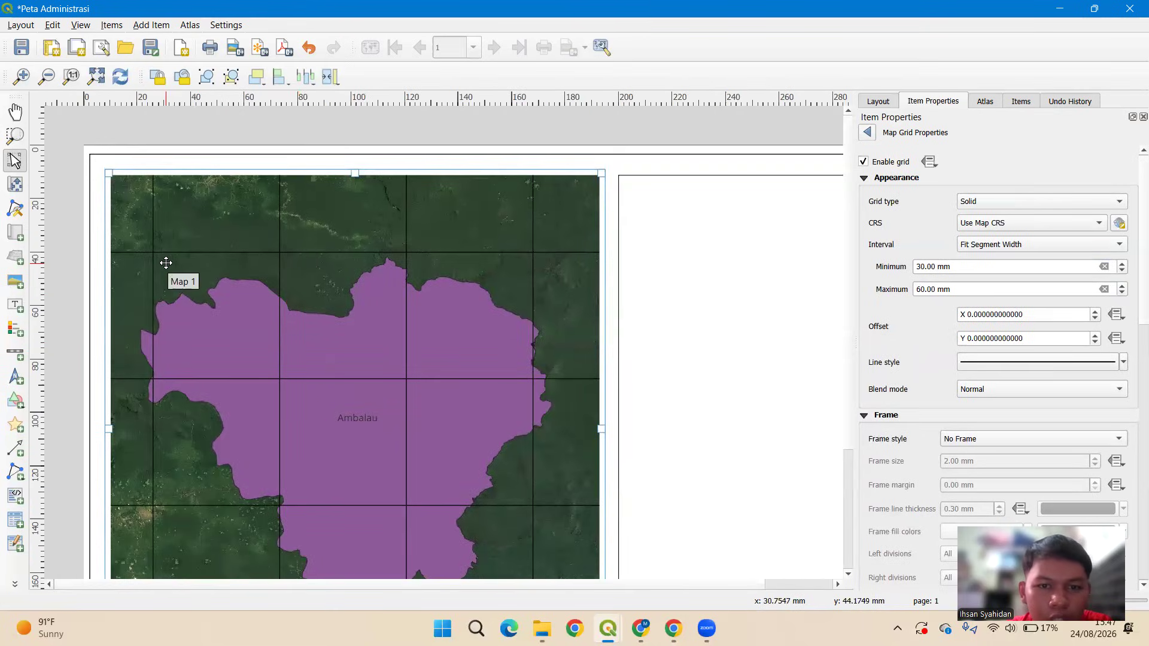
pyautogui.scroll(-1, 166, 264)
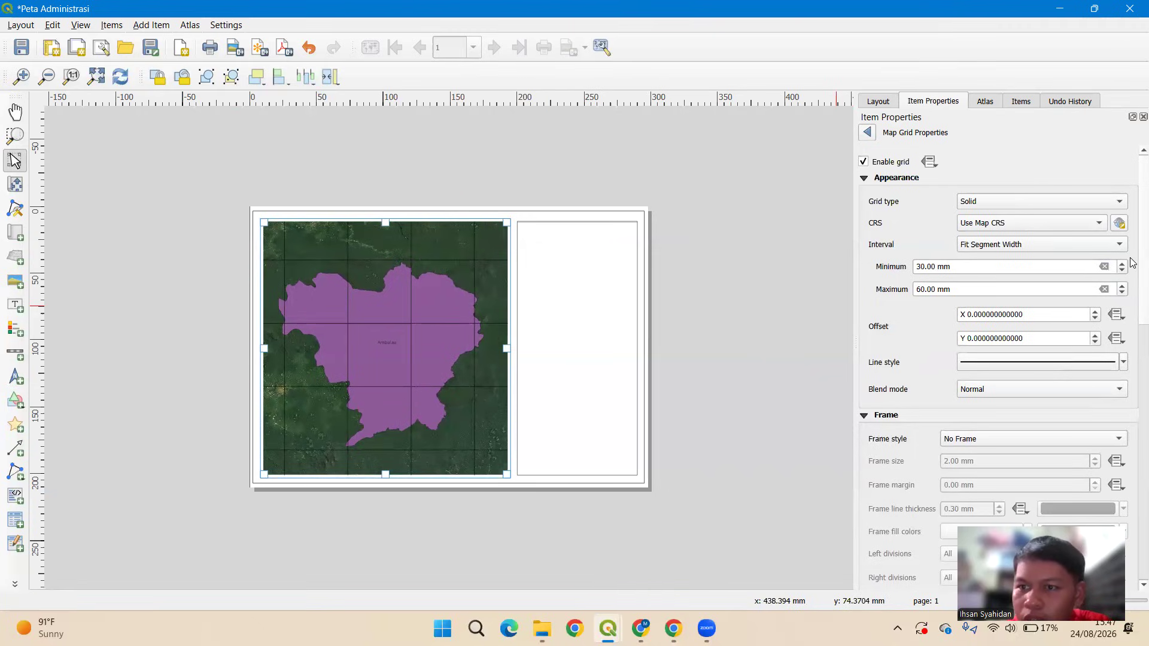
# Apply the Zebra frame style to the map grid and deselect the map to view it.
pyautogui.scroll(-1, 1132, 277)
pyautogui.scroll(1, 1132, 275)
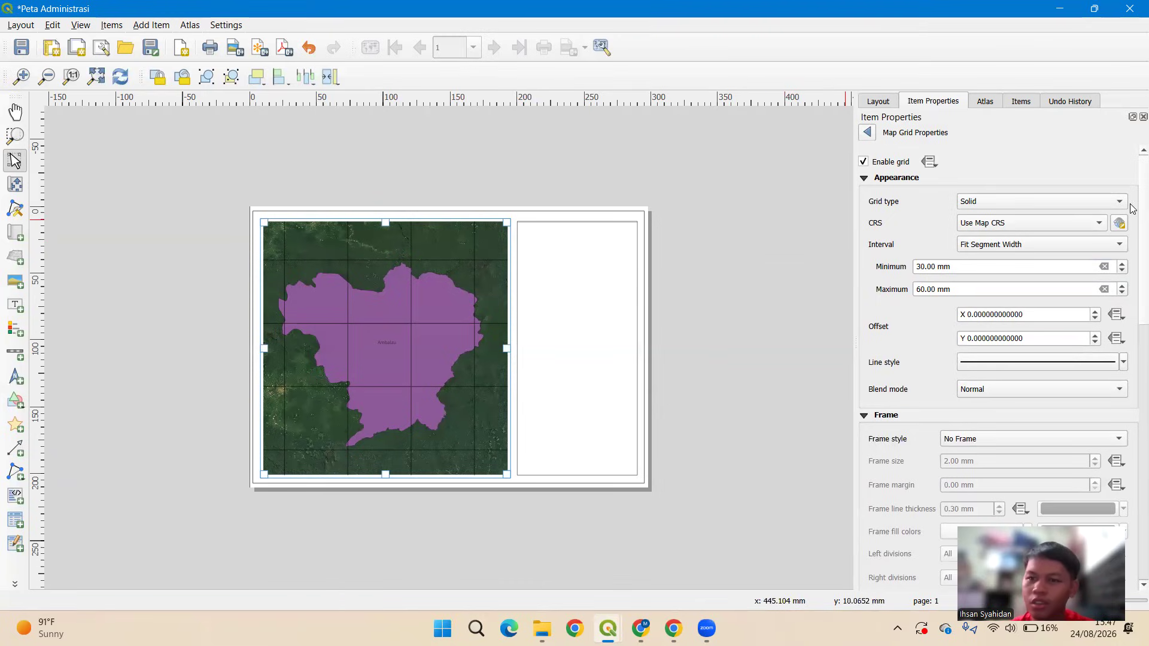
pyautogui.scroll(-6, 1132, 198)
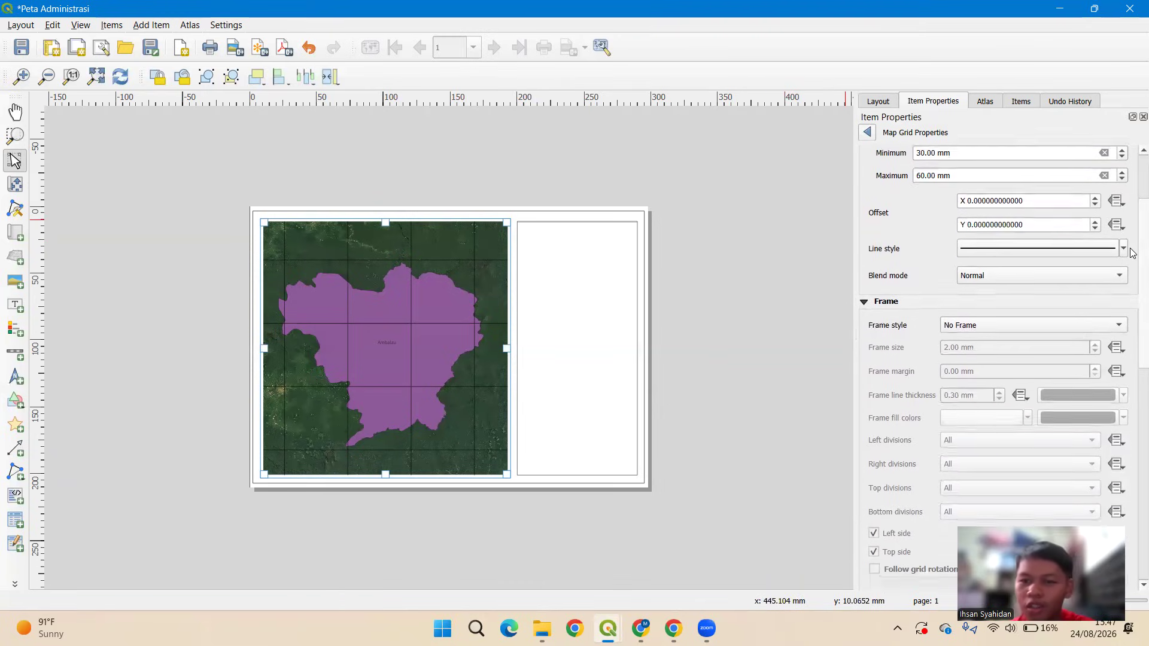
pyautogui.scroll(-1, 1133, 276)
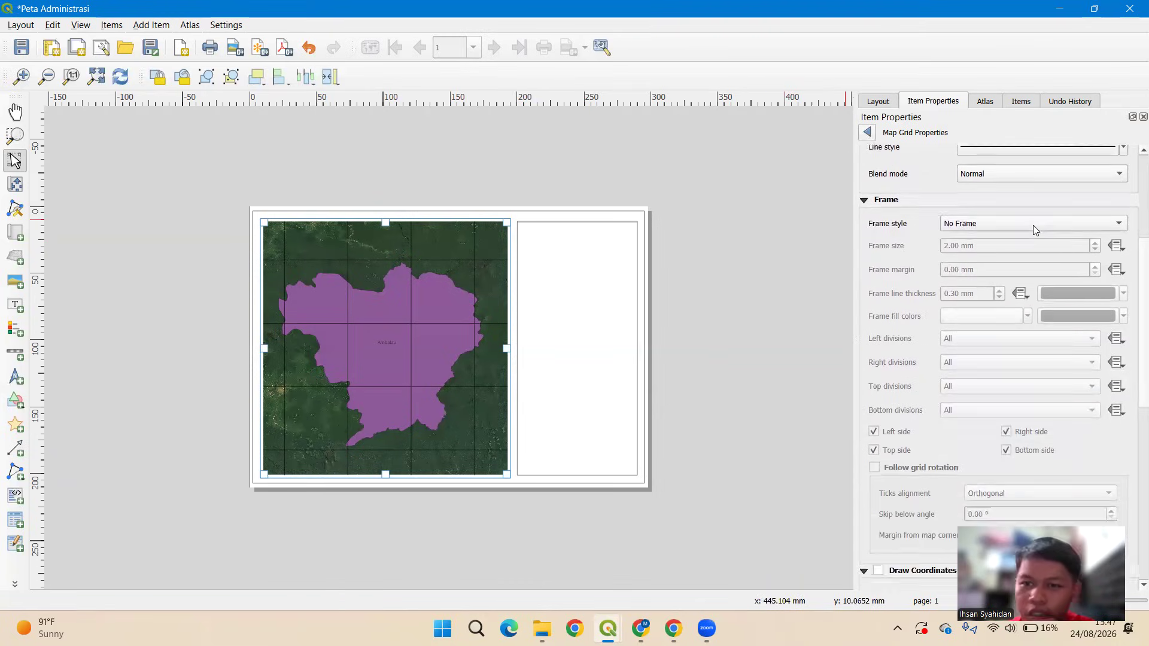
pyautogui.click(968, 226)
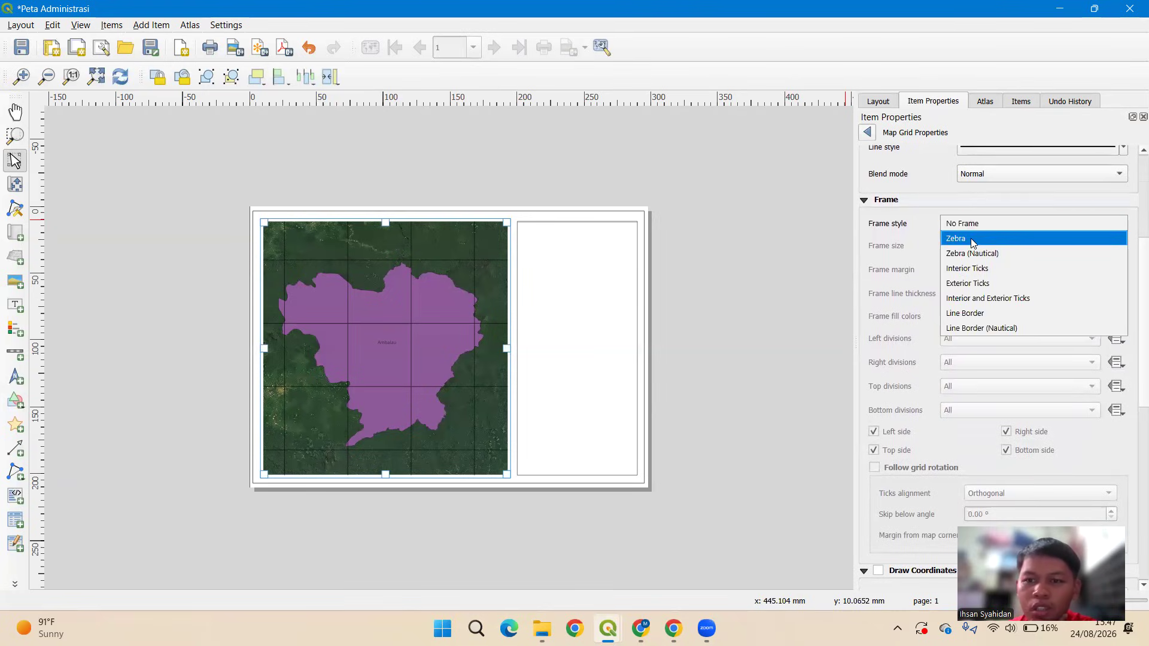
pyautogui.click(991, 239)
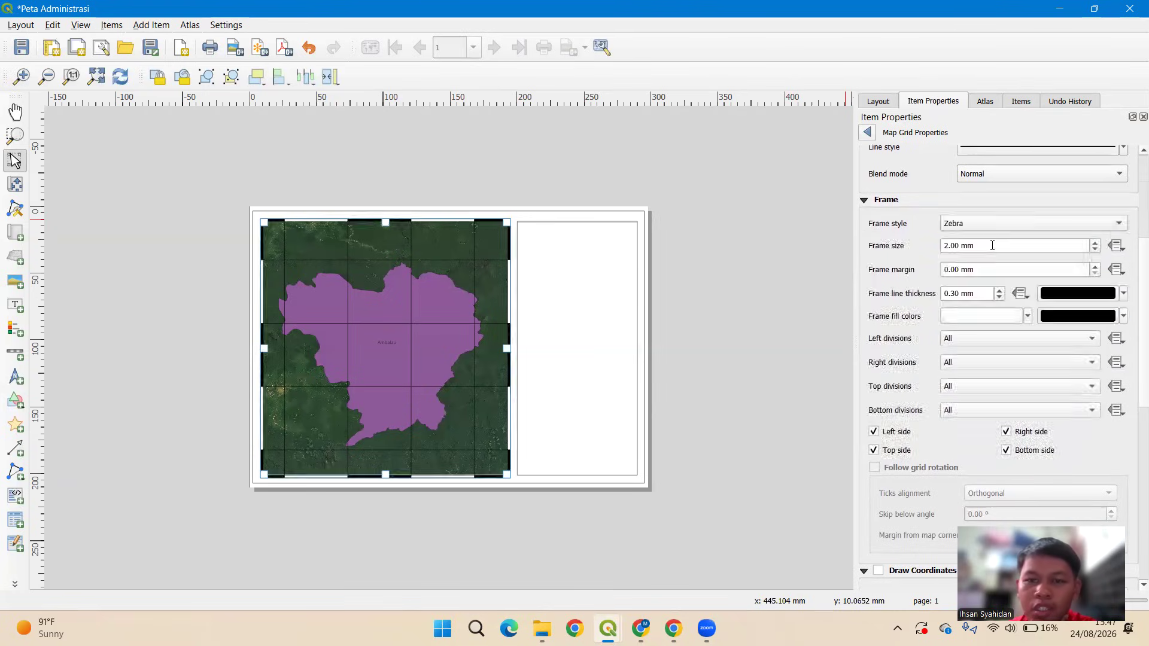
pyautogui.click(750, 257)
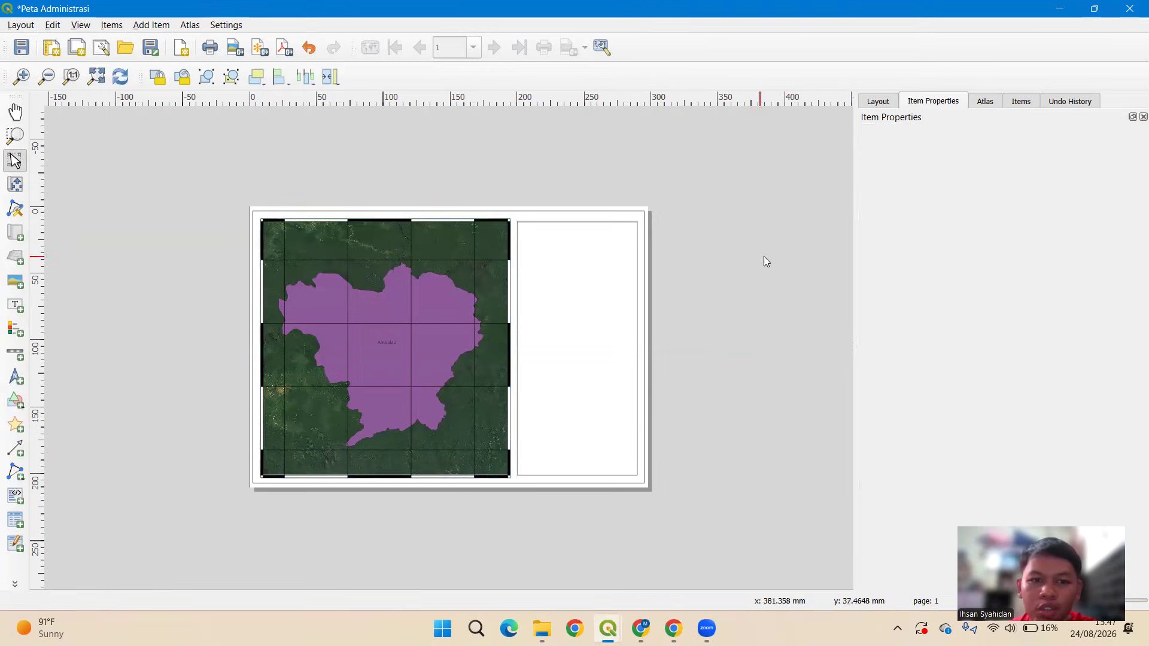
# Reselect the framed map and bring up its grid's properties for further editing.
pyautogui.click(496, 272)
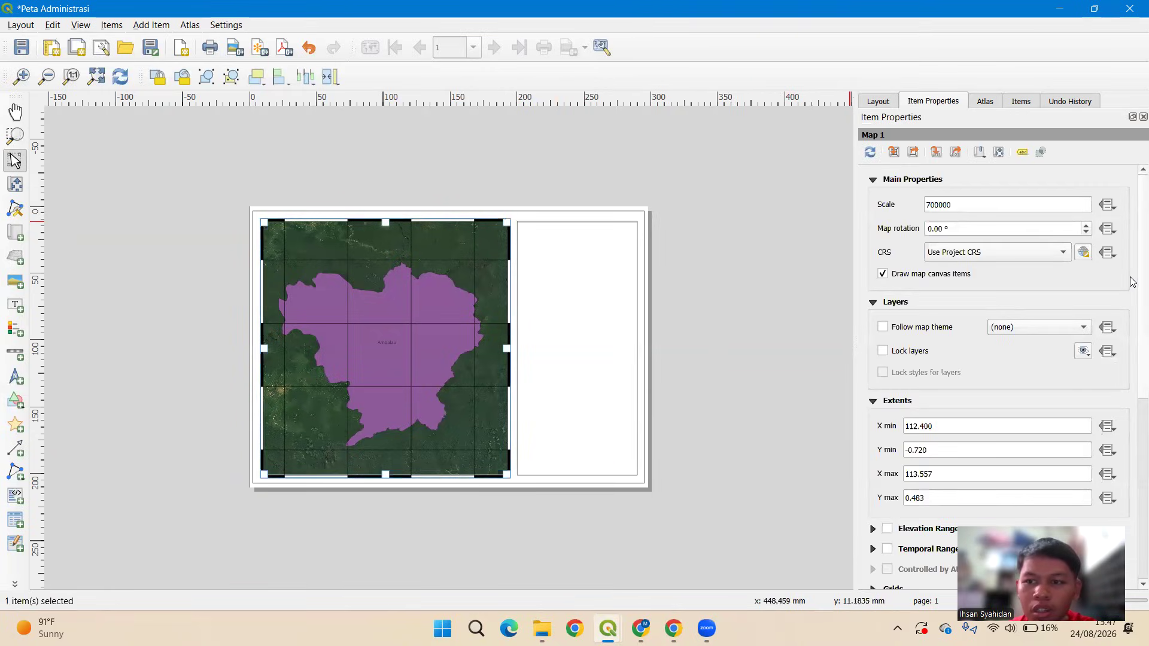
pyautogui.scroll(-5, 1048, 397)
pyautogui.click(893, 353)
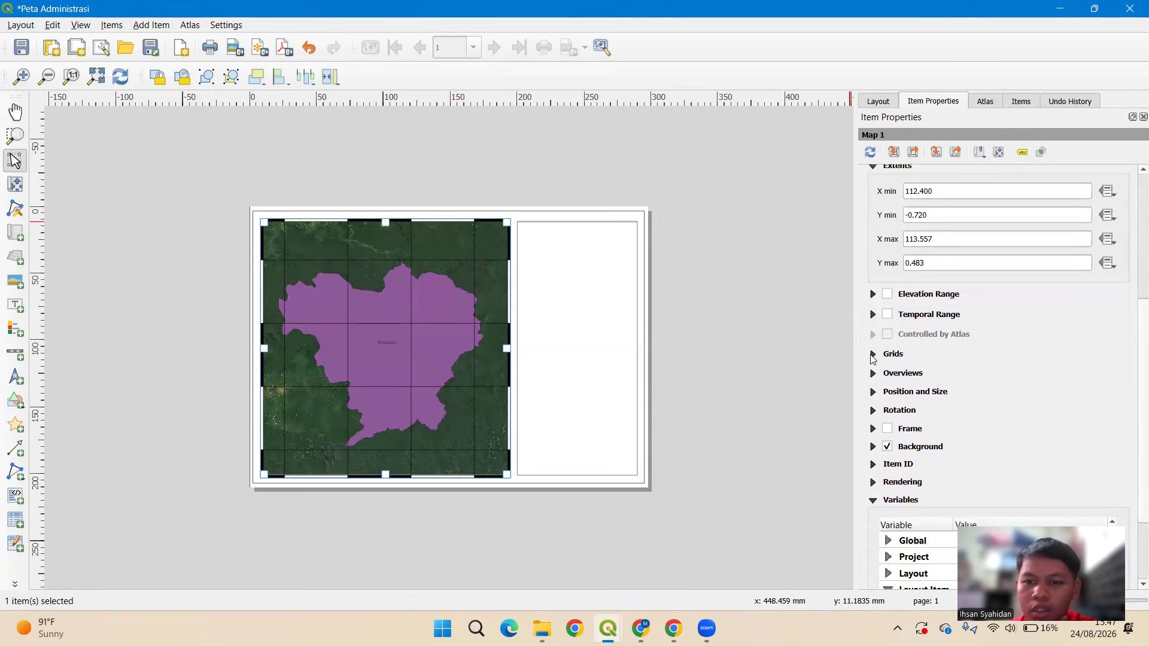
pyautogui.click(947, 458)
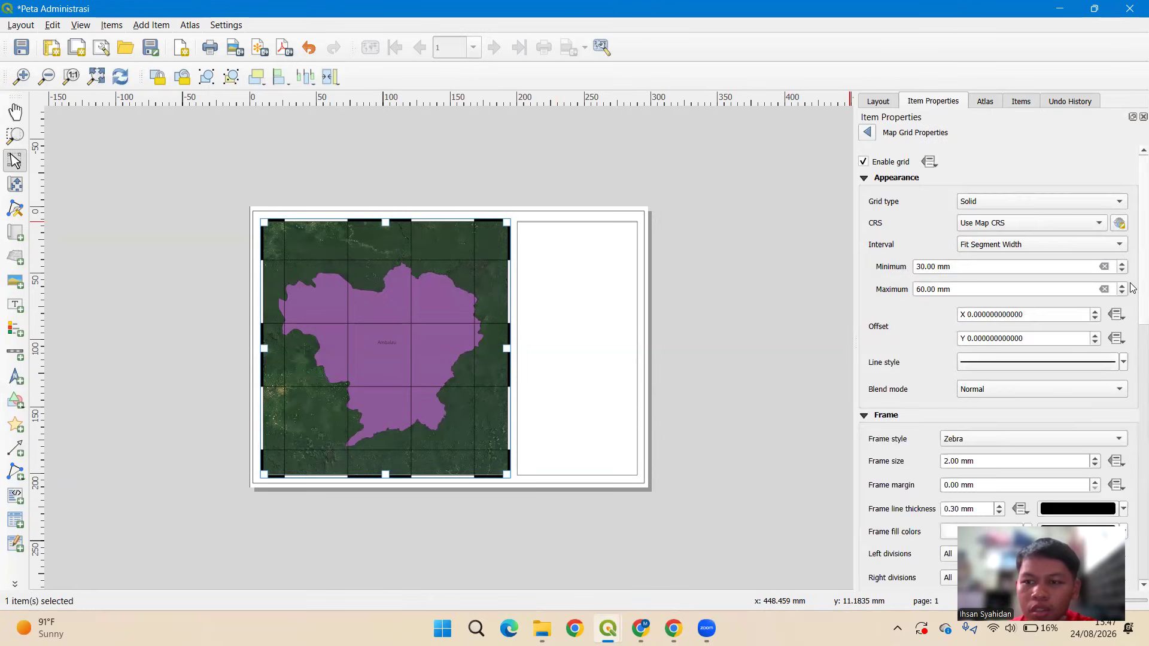
# Try the Interior Ticks frame style on the map grid and inspect the map's edge up close.
pyautogui.scroll(-5, 1133, 299)
pyautogui.scroll(-3, 1133, 371)
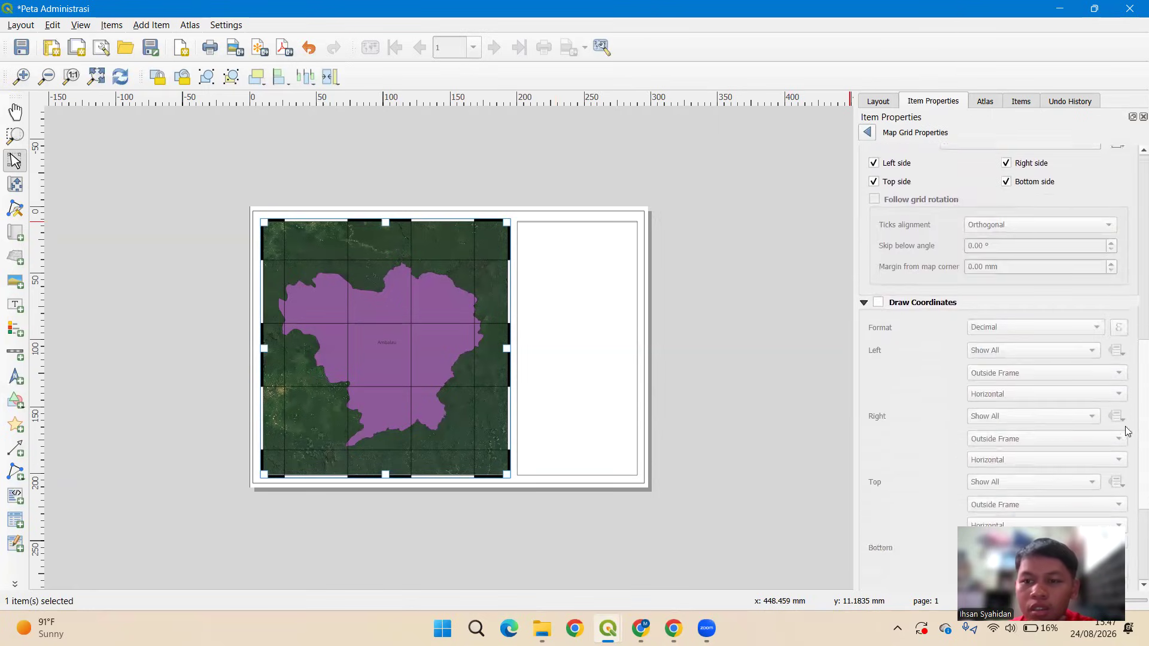
pyautogui.scroll(6, 1017, 335)
pyautogui.click(1012, 330)
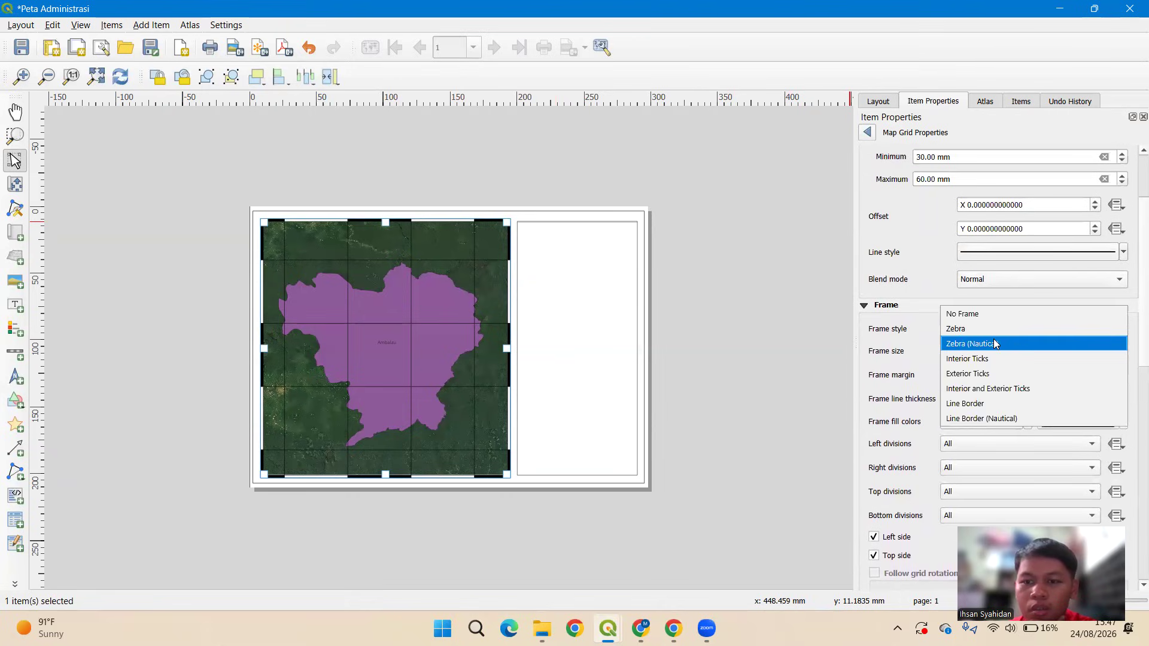
pyautogui.click(992, 358)
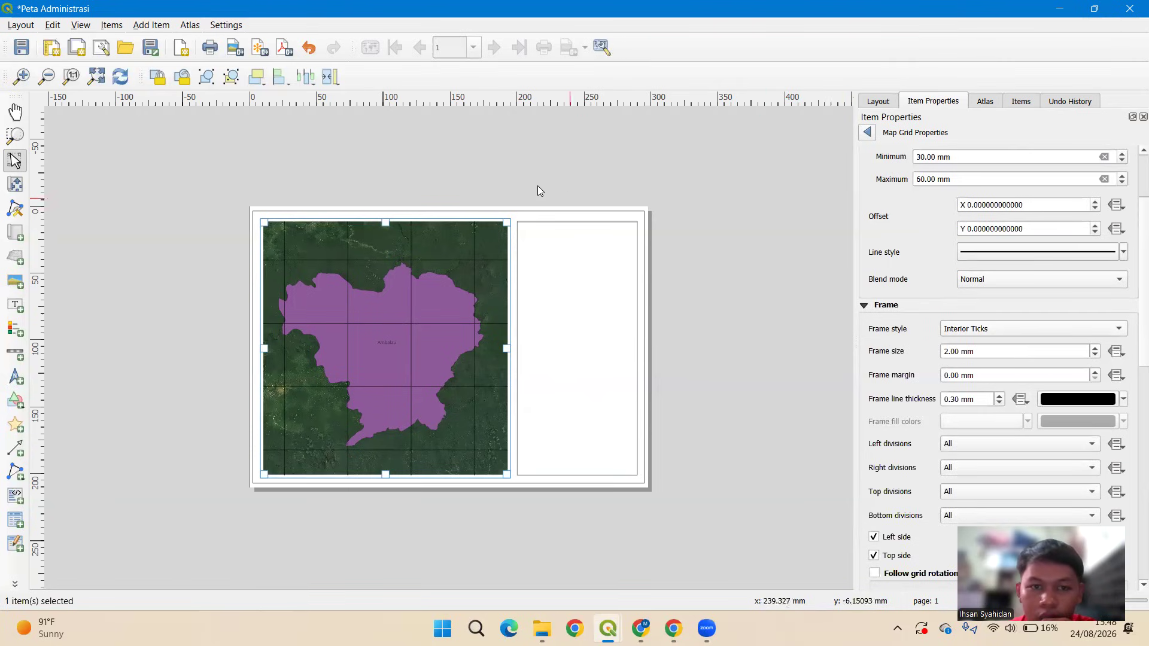
pyautogui.scroll(2, 469, 223)
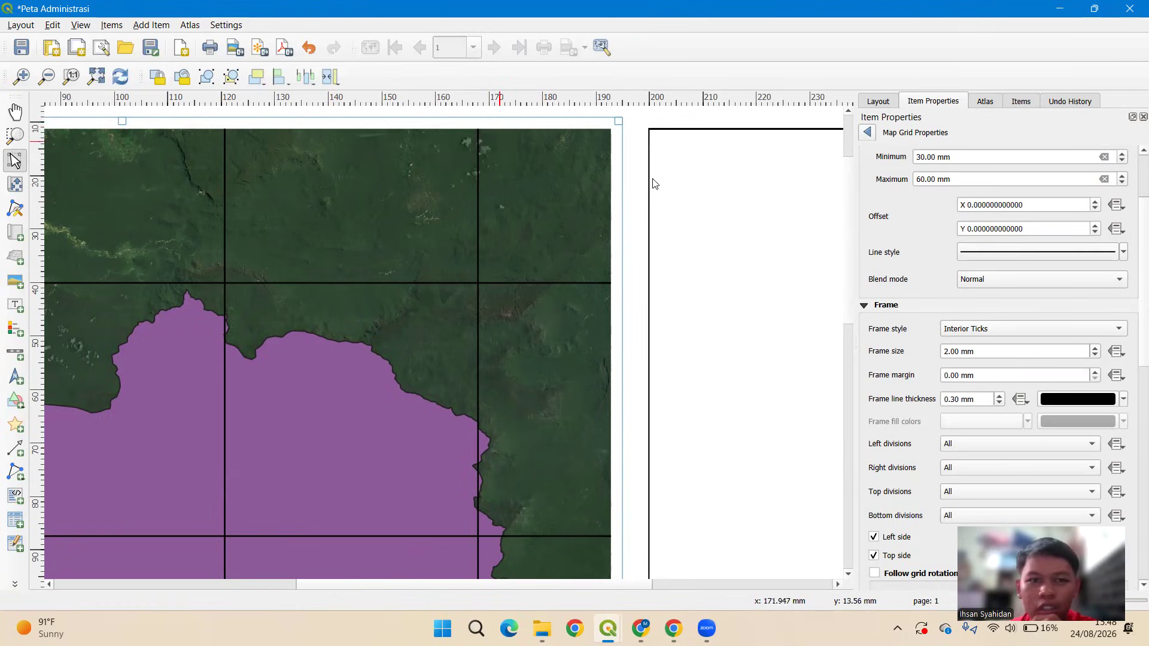
# Try the Exterior Ticks and the Interior and Exterior Ticks frame styles on the grid, and return to Zebra.
pyautogui.click(1014, 335)
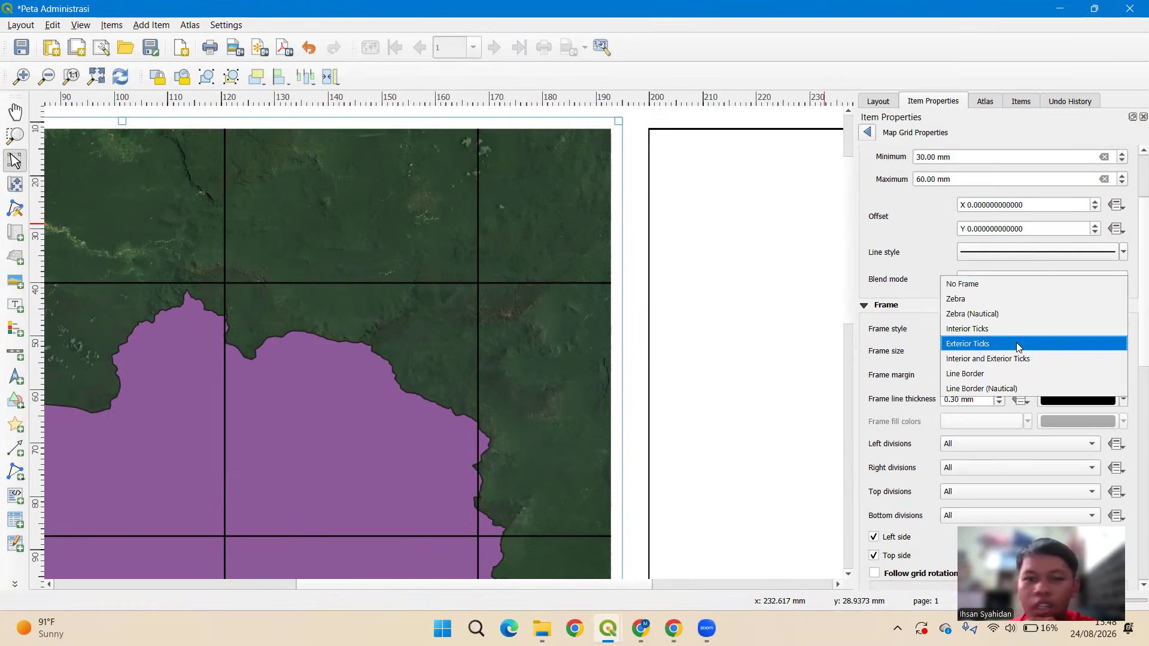
pyautogui.click(1016, 342)
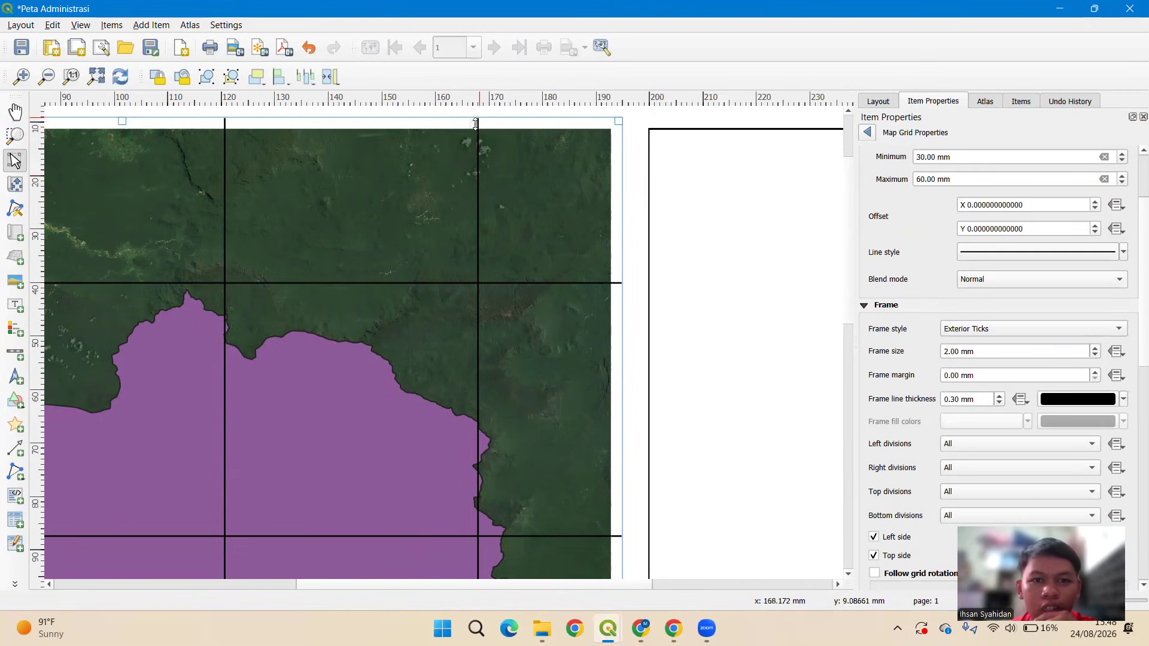
pyautogui.click(992, 332)
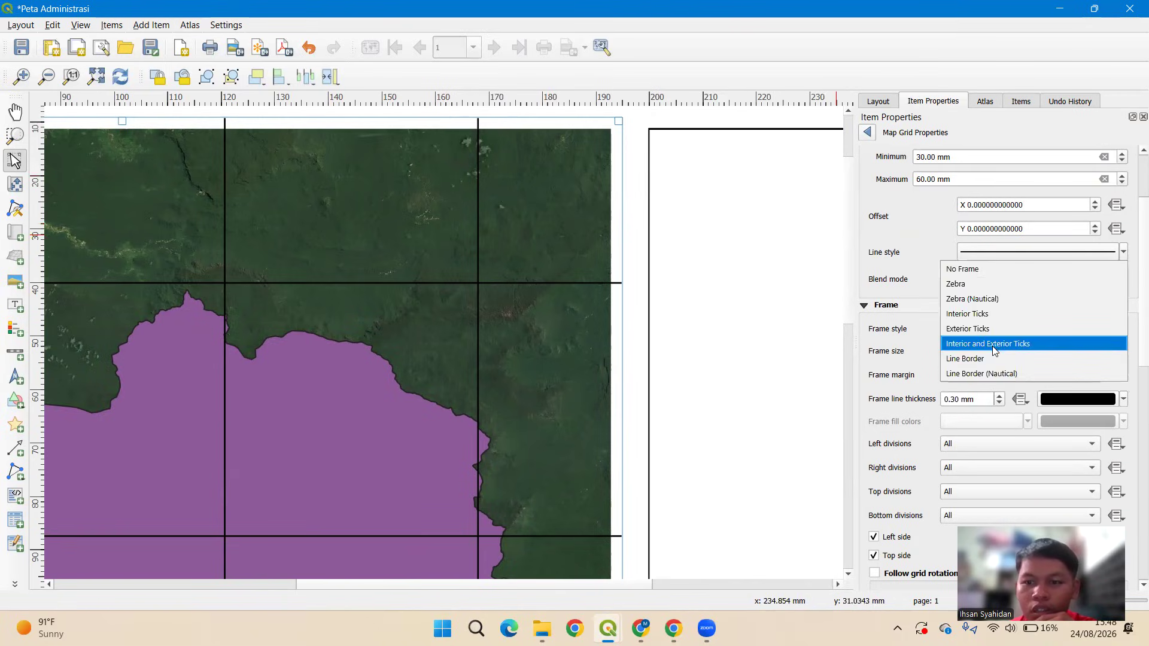
pyautogui.click(992, 346)
pyautogui.click(999, 333)
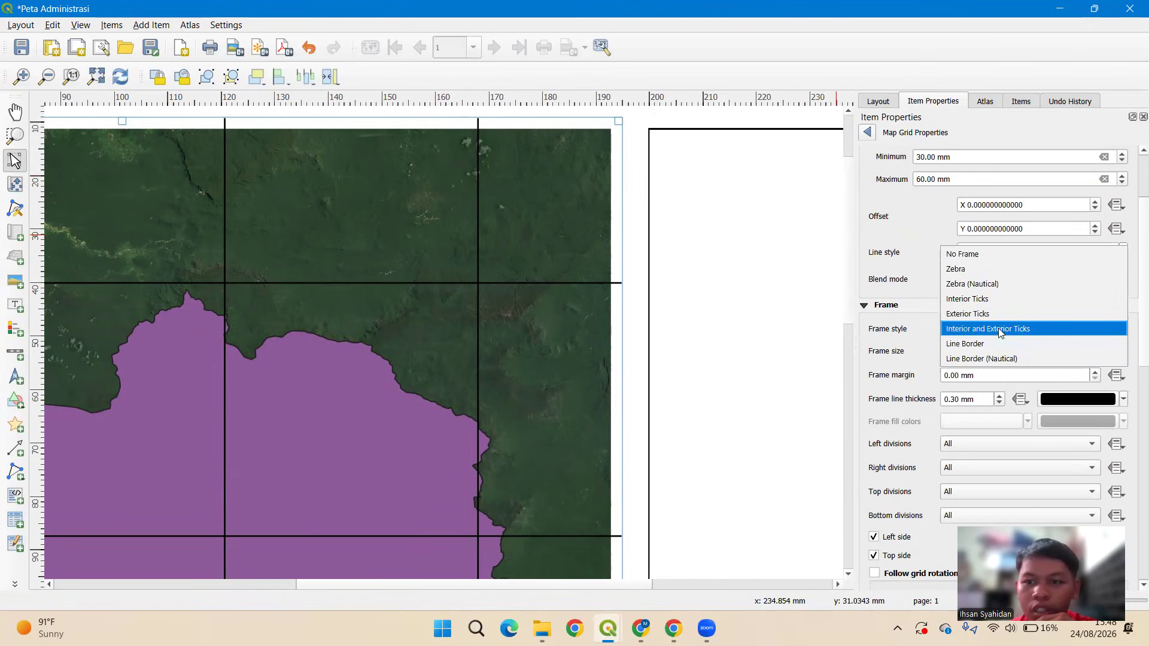
pyautogui.click(1000, 268)
pyautogui.scroll(-1, 471, 280)
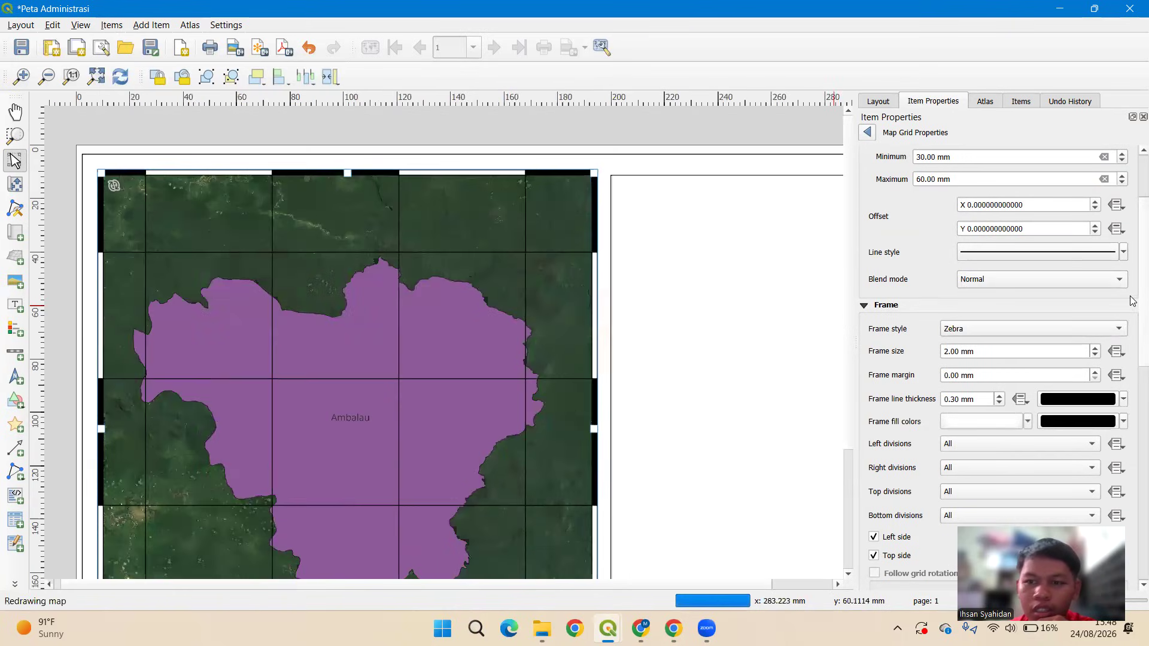
# Enable Draw Coordinates for the map grid.
pyautogui.scroll(-1, 1132, 296)
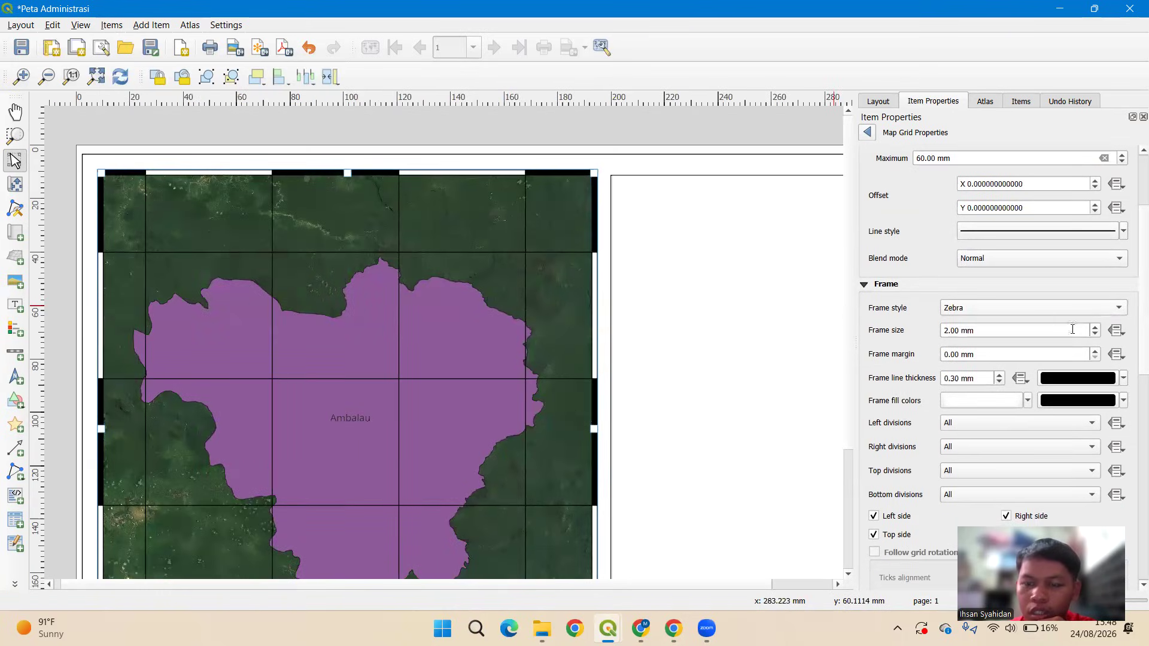
pyautogui.scroll(-8, 1132, 307)
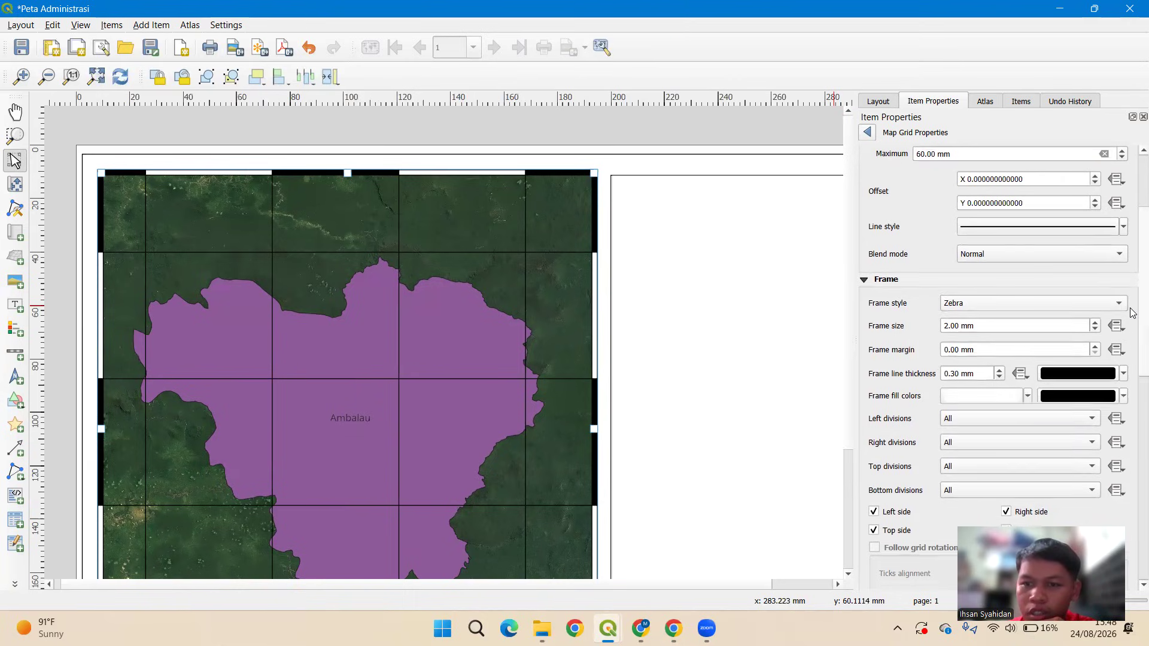
pyautogui.scroll(-1, 1132, 446)
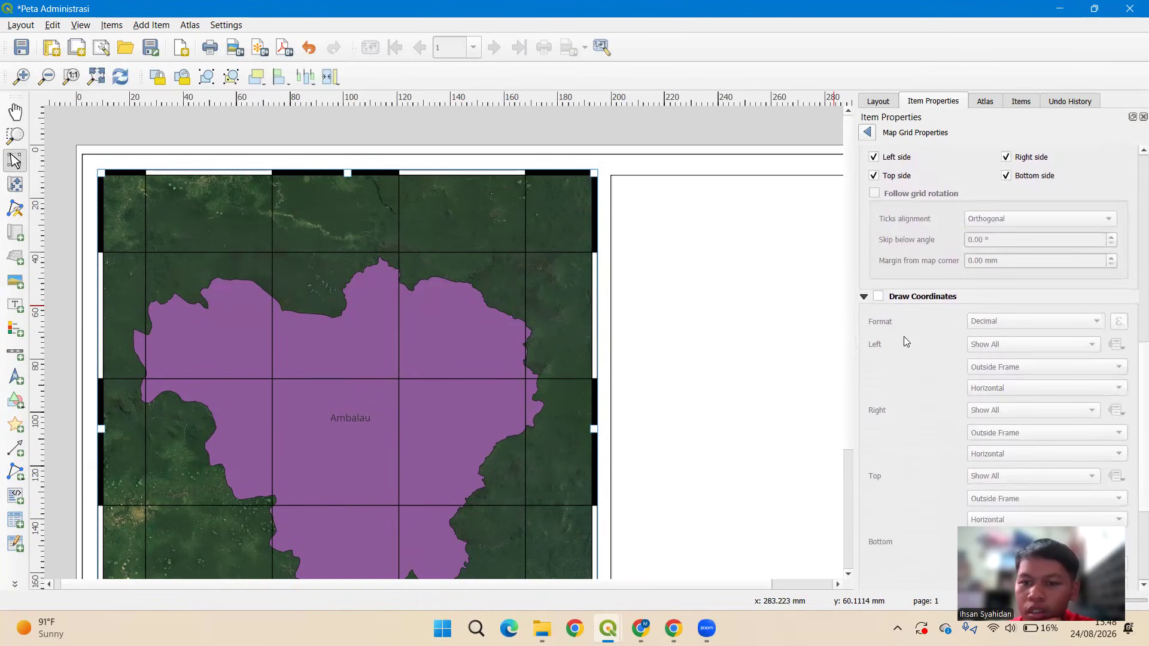
pyautogui.click(878, 297)
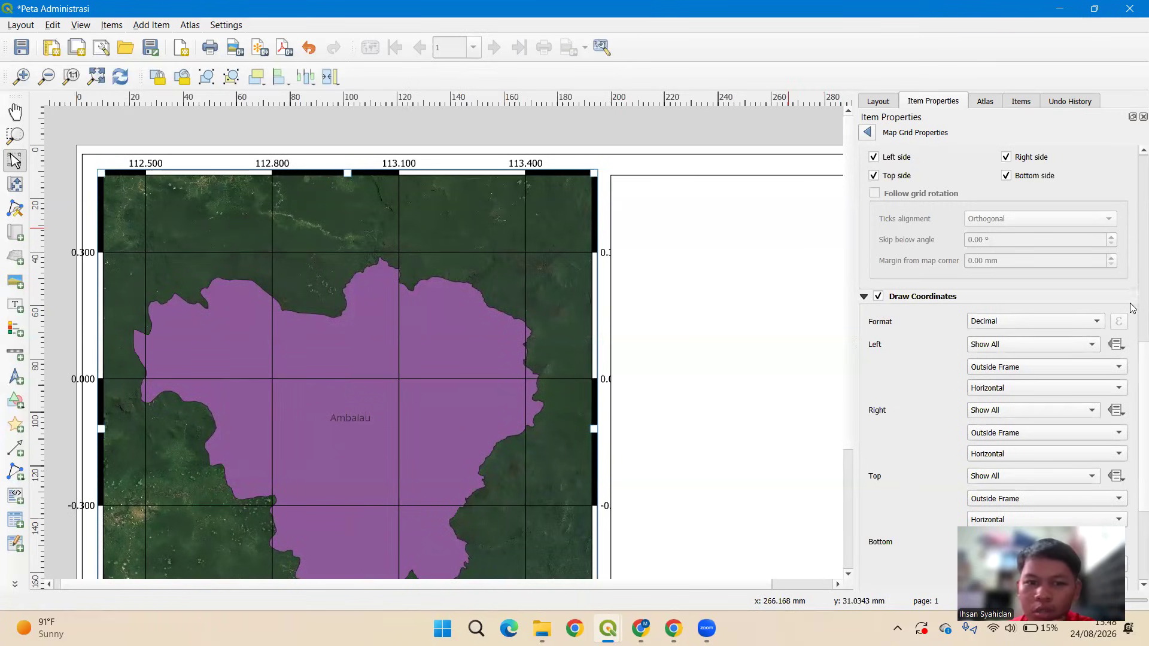
# Set the grid coordinate format to Degree, Minute, Second with Suffix.
pyautogui.scroll(5, 1133, 305)
pyautogui.scroll(-6, 1133, 347)
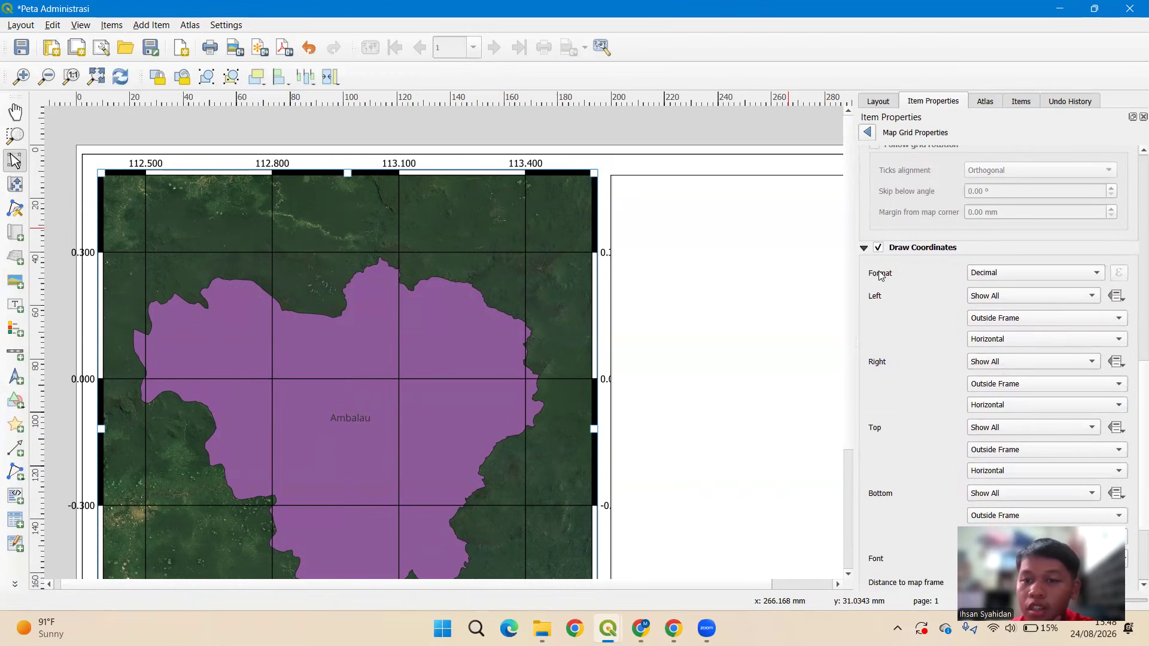
pyautogui.click(1000, 274)
pyautogui.click(933, 278)
pyautogui.click(997, 278)
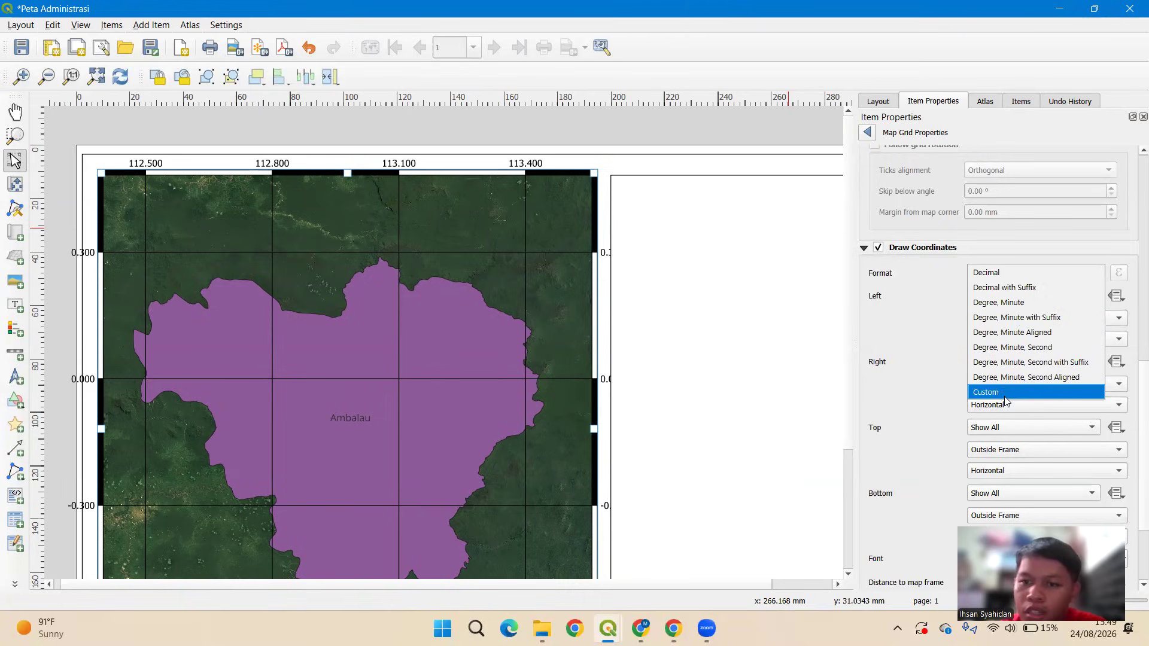
pyautogui.click(1010, 349)
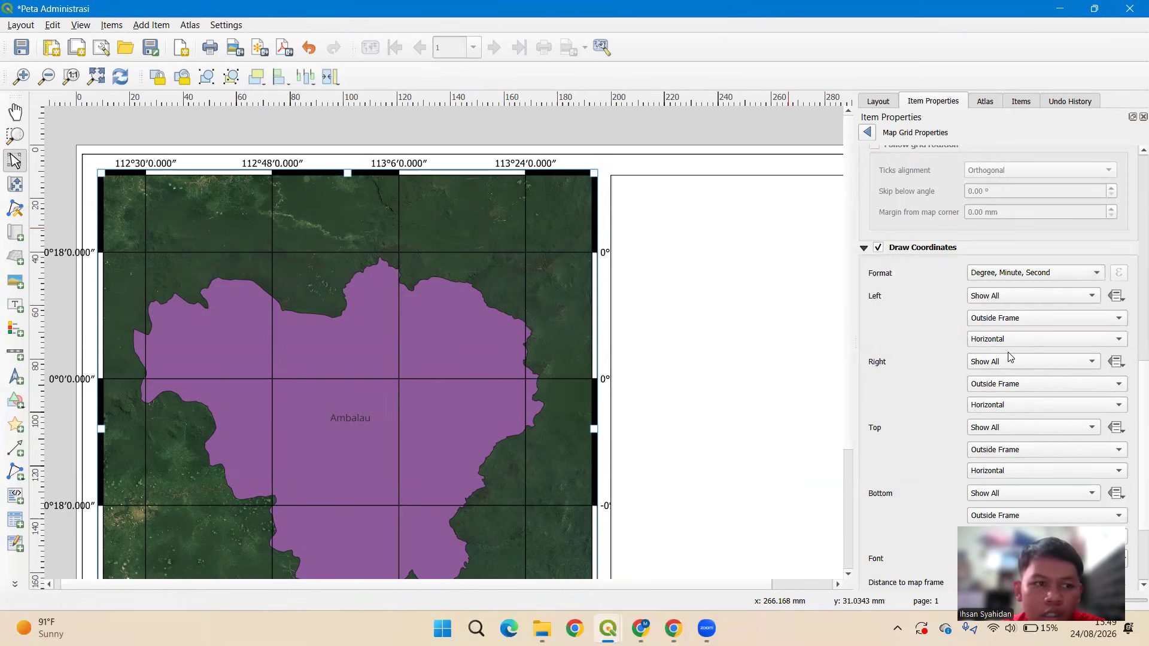
pyautogui.click(1025, 274)
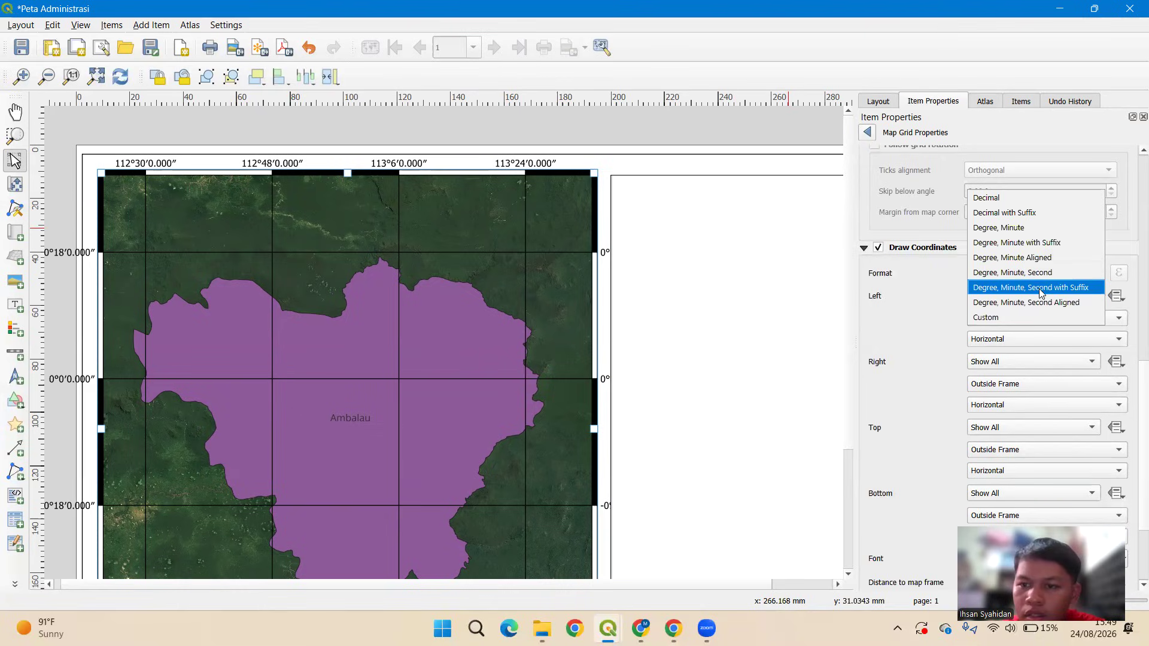
pyautogui.click(1040, 288)
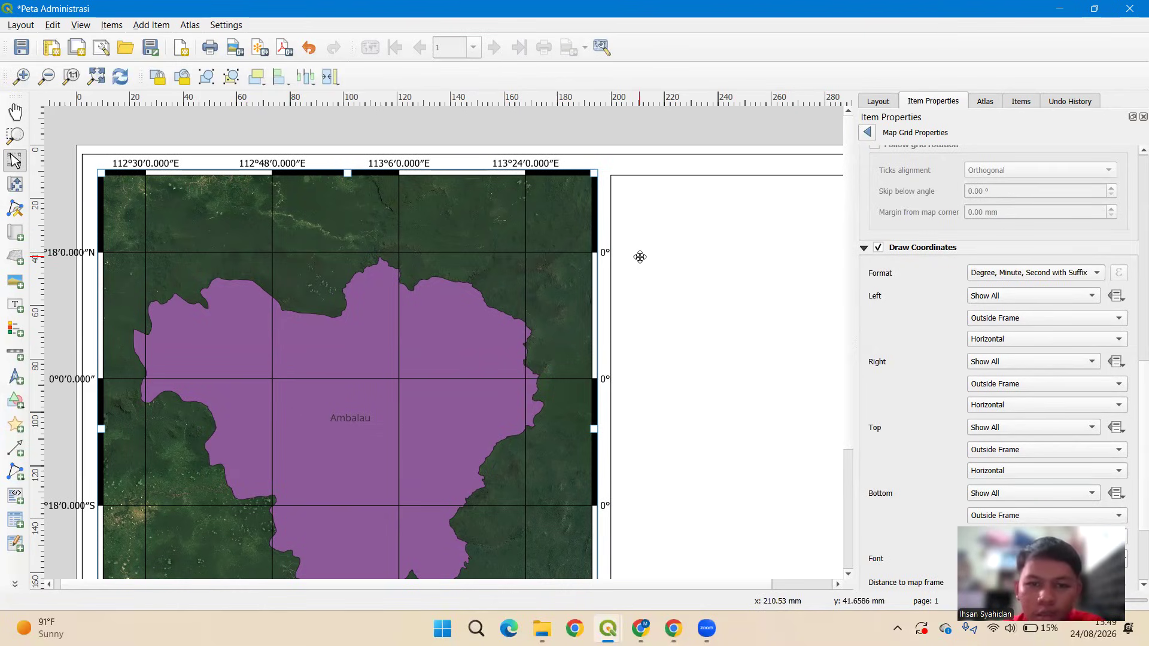
# Try shifting the empty side box away from the map to clear the coordinate labels, and undo the move.
pyautogui.scroll(-1, 640, 256)
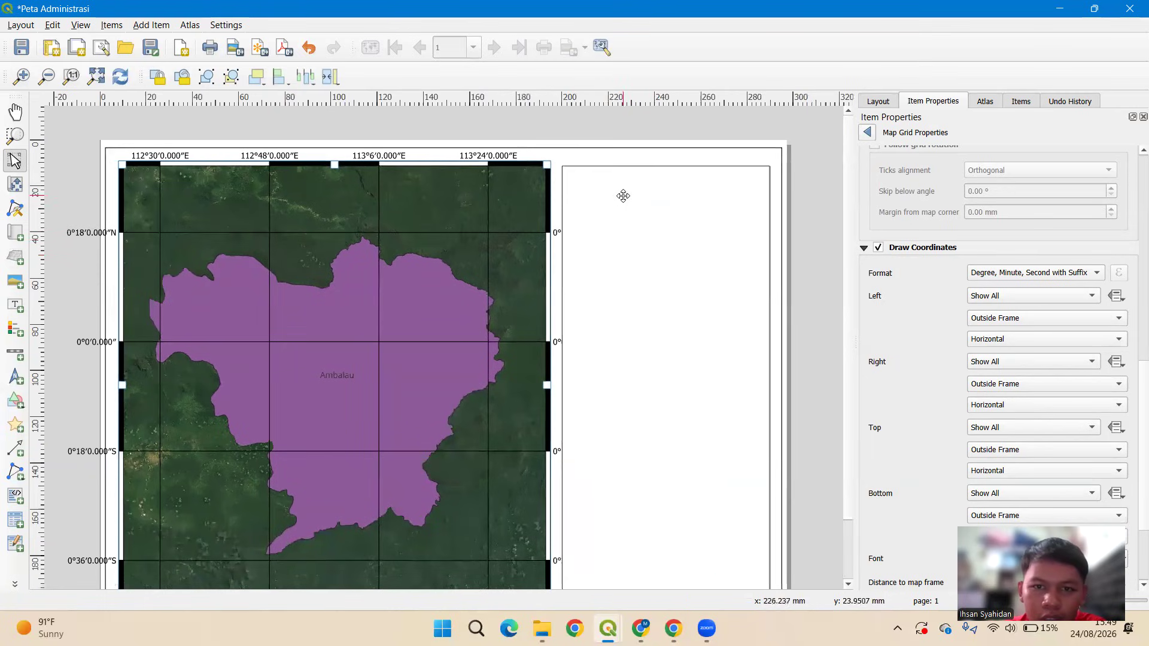
pyautogui.moveTo(624, 240); pyautogui.dragTo(687, 241)
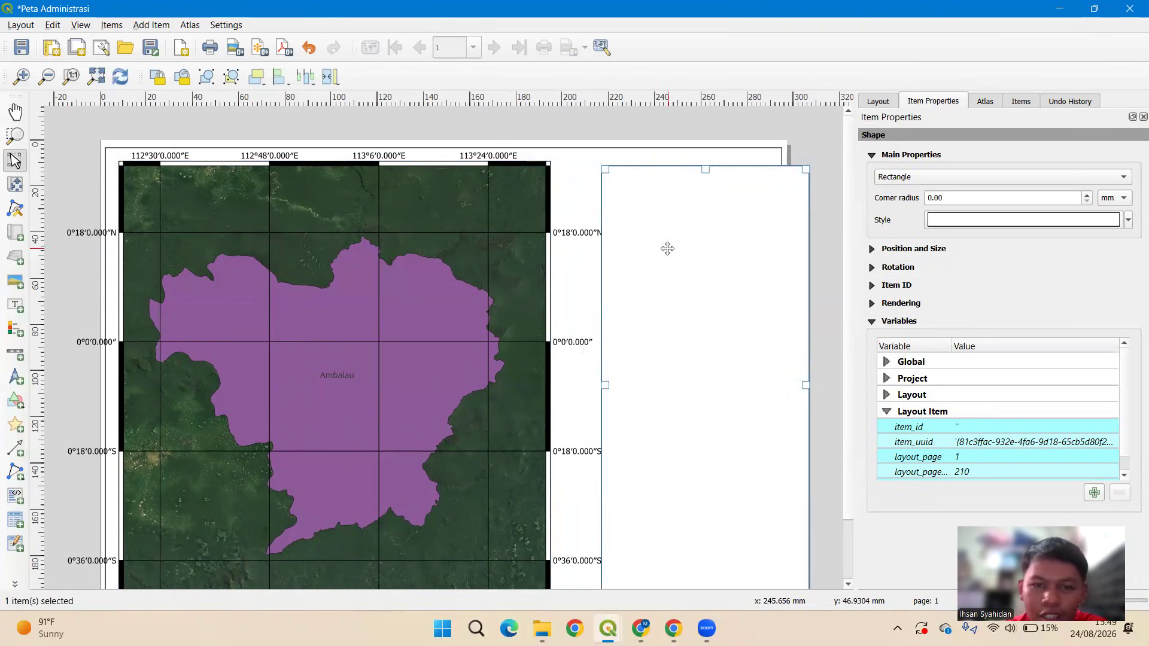
pyautogui.hotkey('ctrl', 'z')
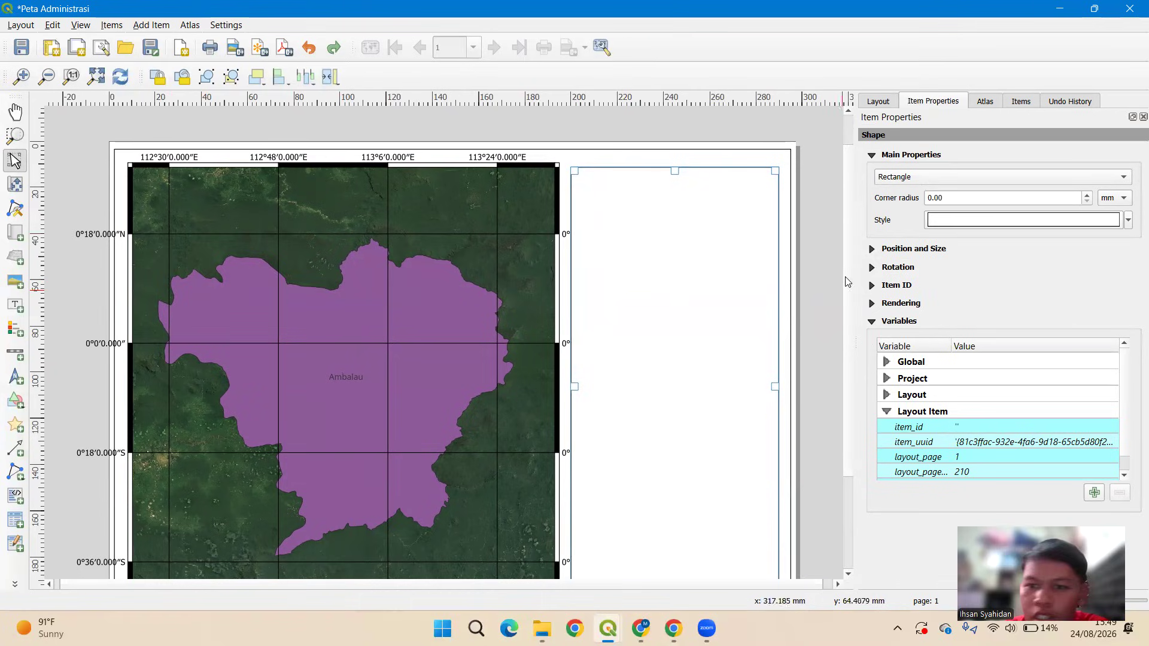
# In the map's Grid 1 properties, orient the left coordinates as Vertical Ascending and the right coordinates as Vertical Descending.
pyautogui.click(426, 274)
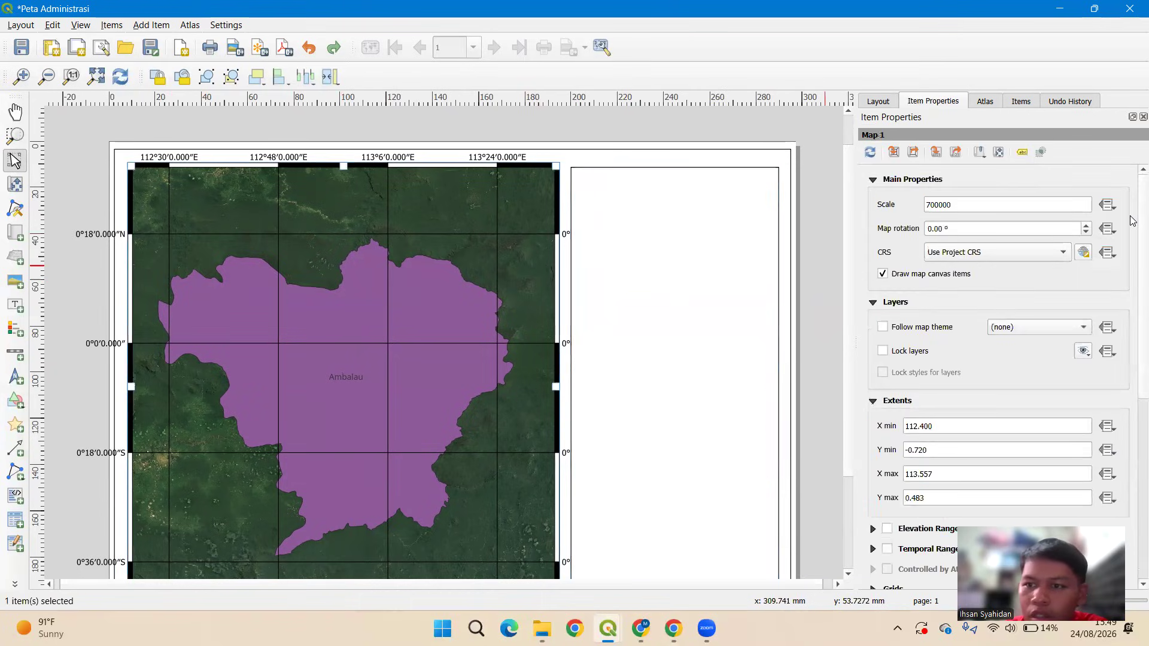
pyautogui.scroll(-4, 1047, 329)
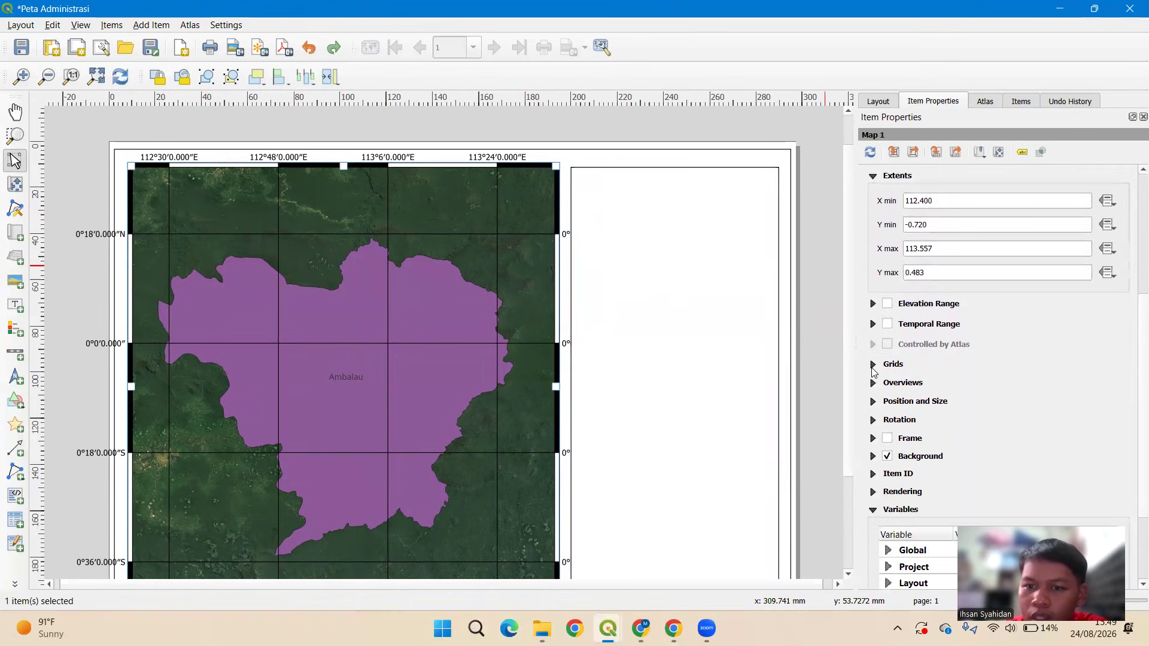
pyautogui.click(895, 365)
pyautogui.click(916, 408)
pyautogui.click(944, 470)
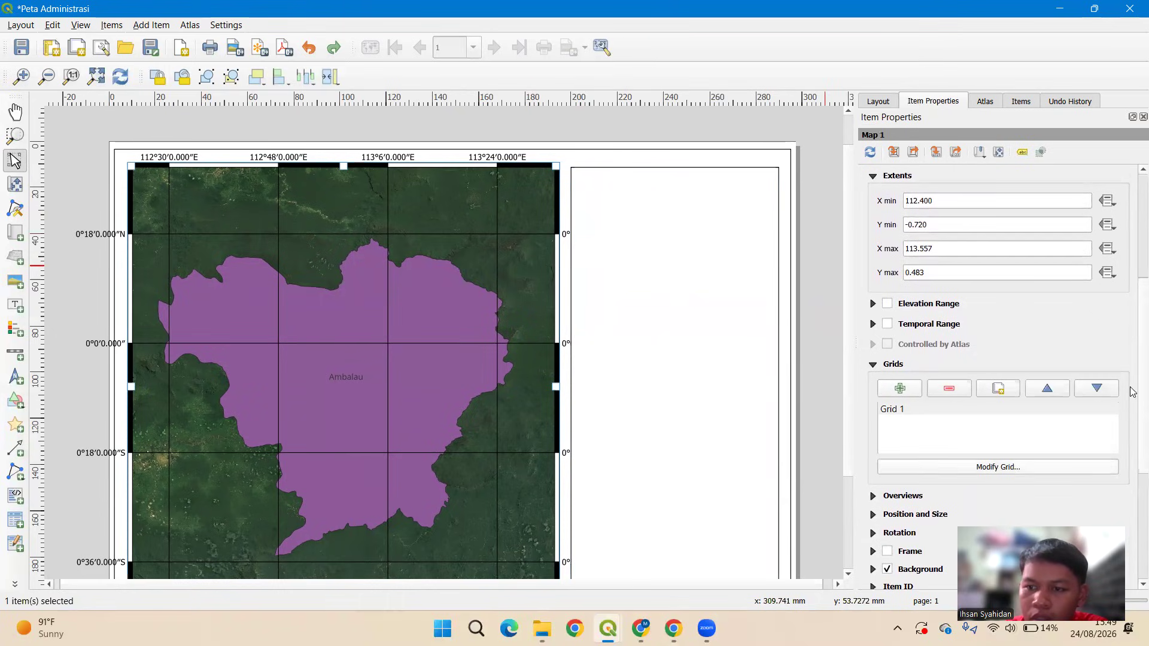
pyautogui.scroll(-10, 1132, 292)
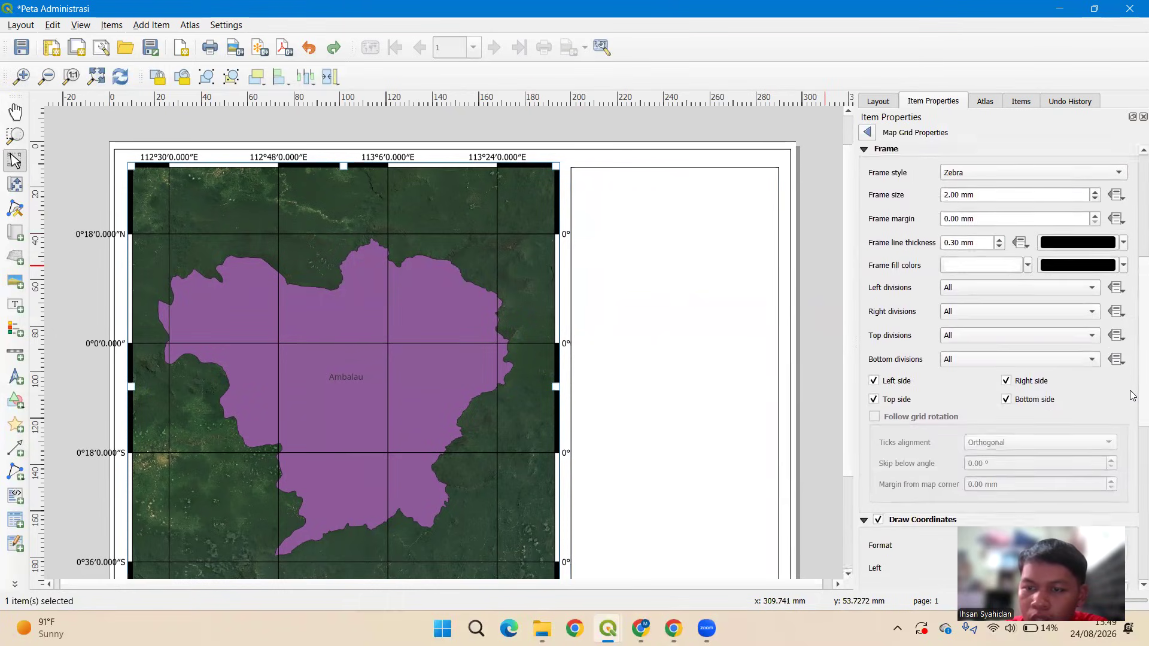
pyautogui.scroll(-2, 1133, 497)
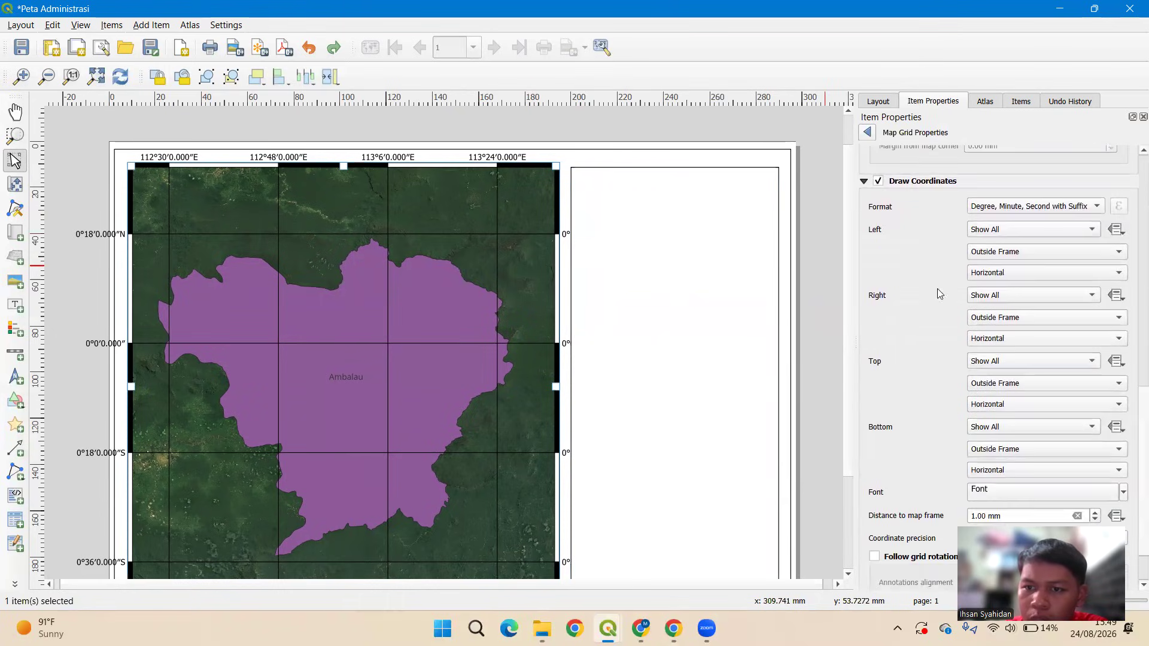
pyautogui.click(1004, 278)
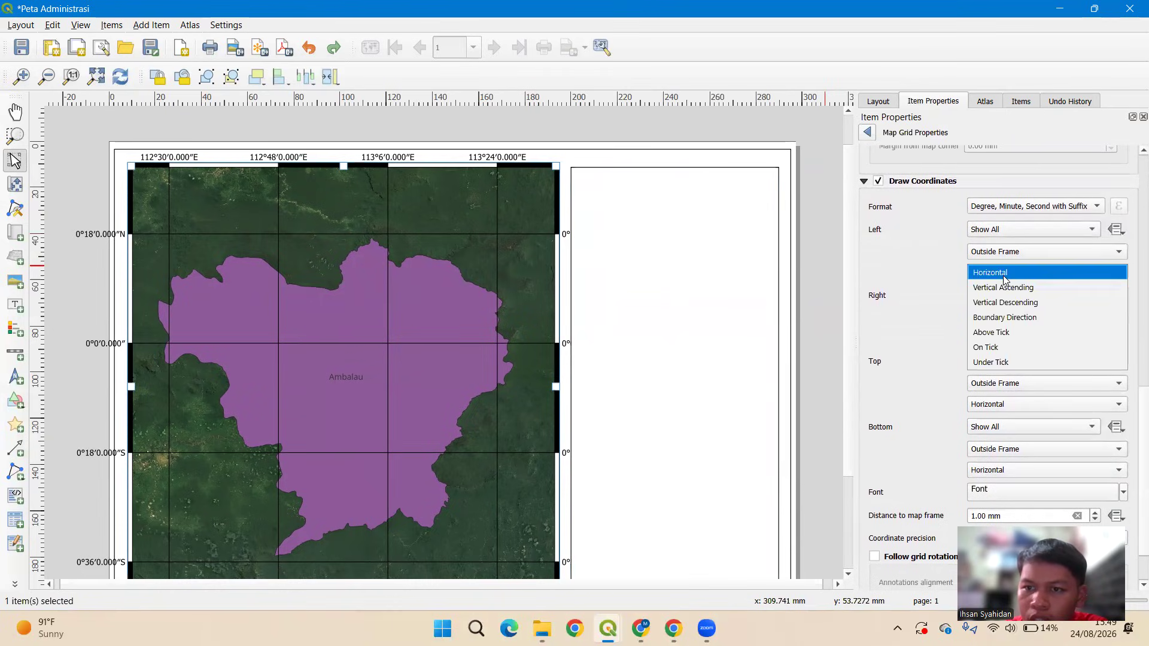
pyautogui.click(1011, 289)
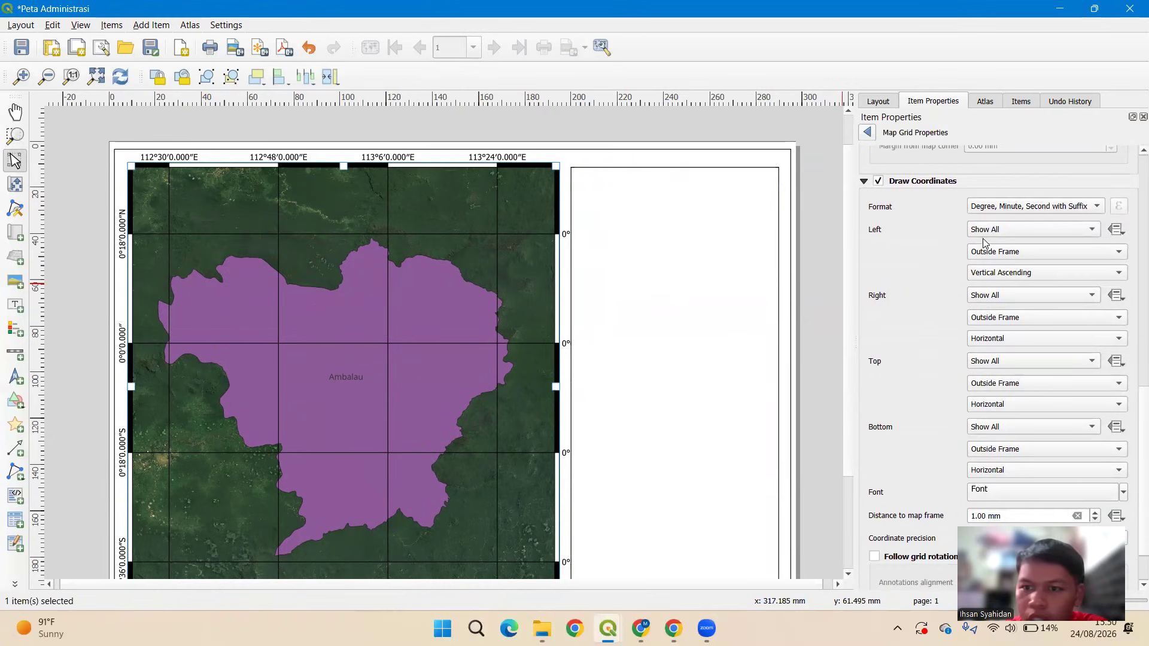
pyautogui.click(1008, 339)
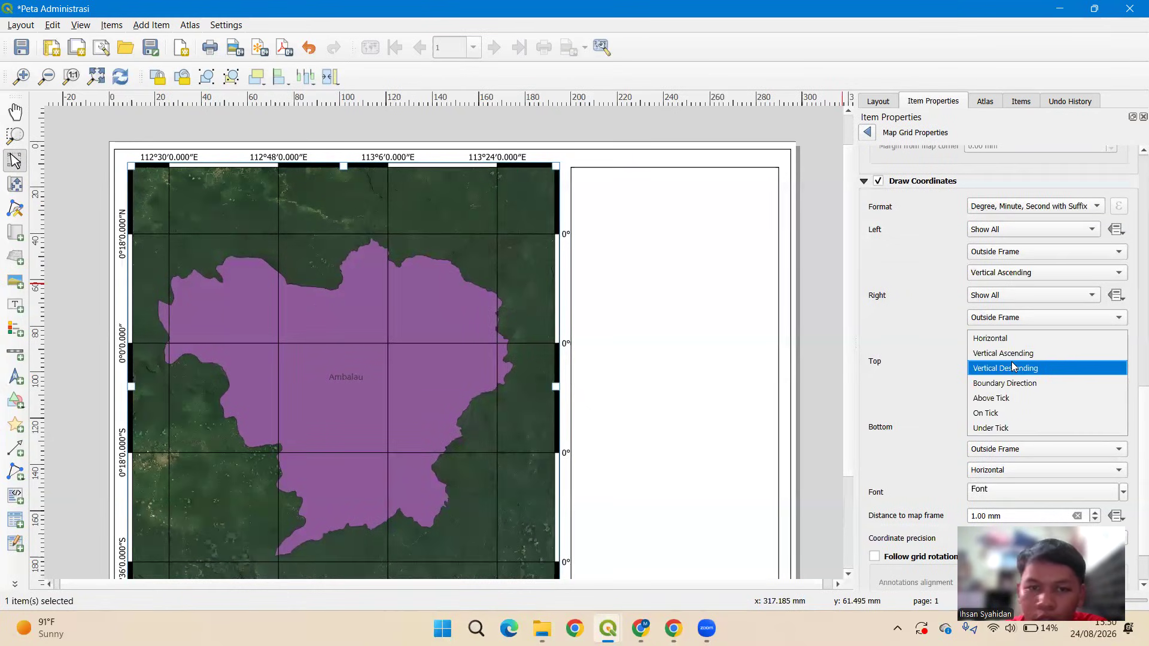
pyautogui.click(1011, 367)
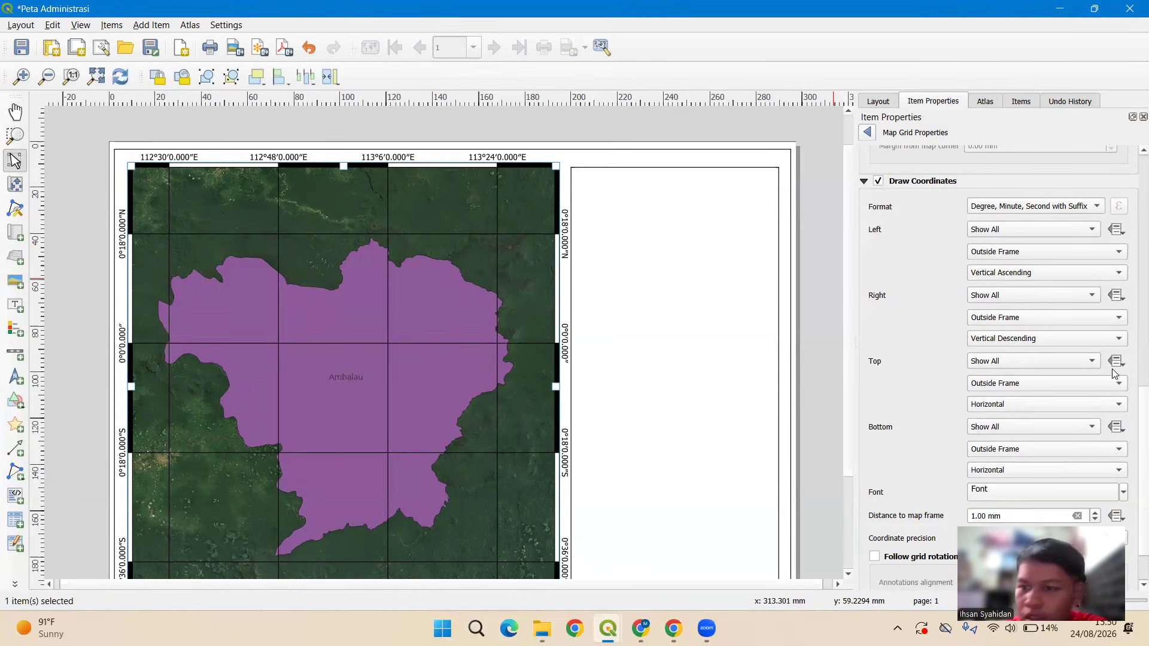
# Set the grid's coordinate precision to 0 and check the labels around the whole map.
pyautogui.scroll(-3, 1132, 412)
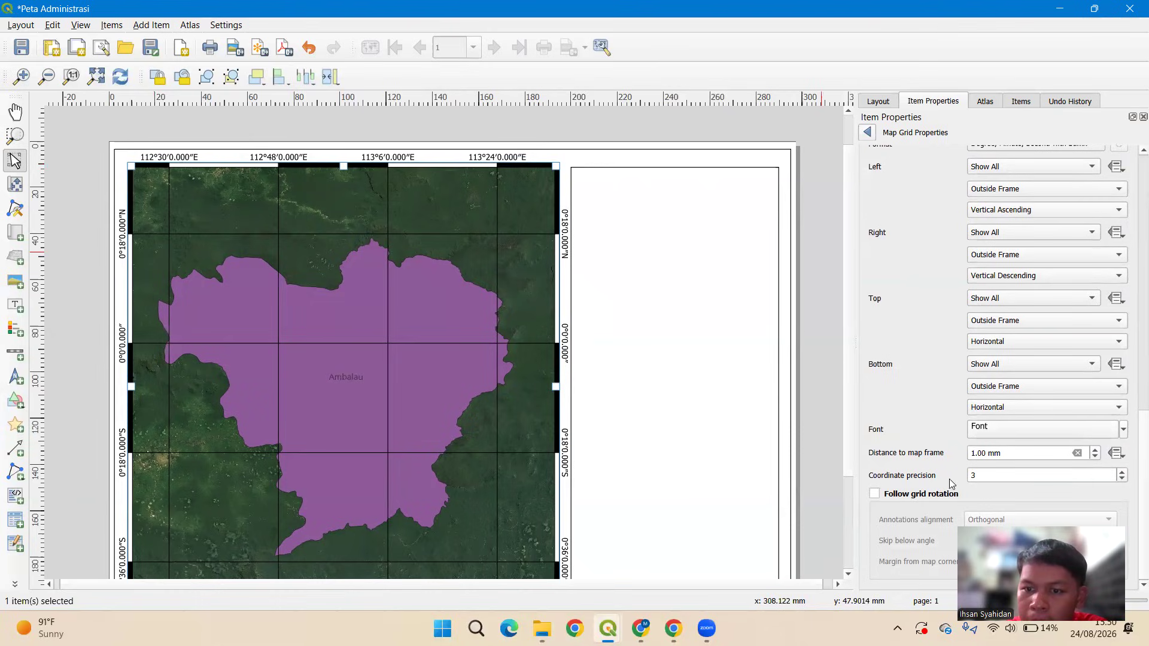
pyautogui.doubleClick(1113, 475)
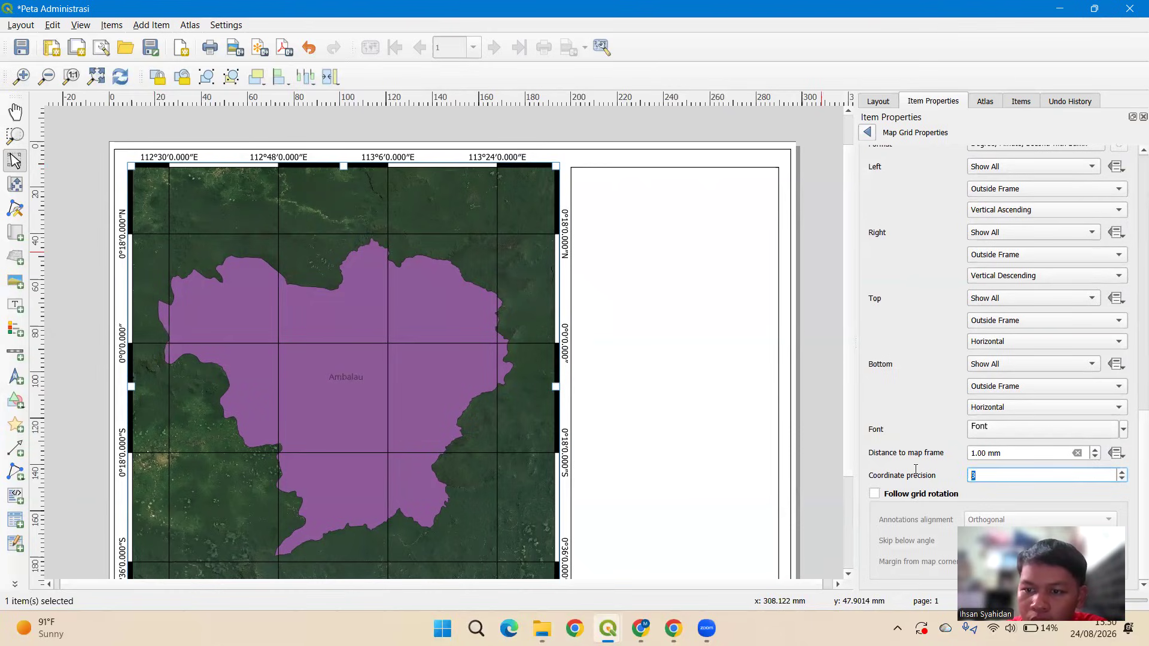
pyautogui.write('0')
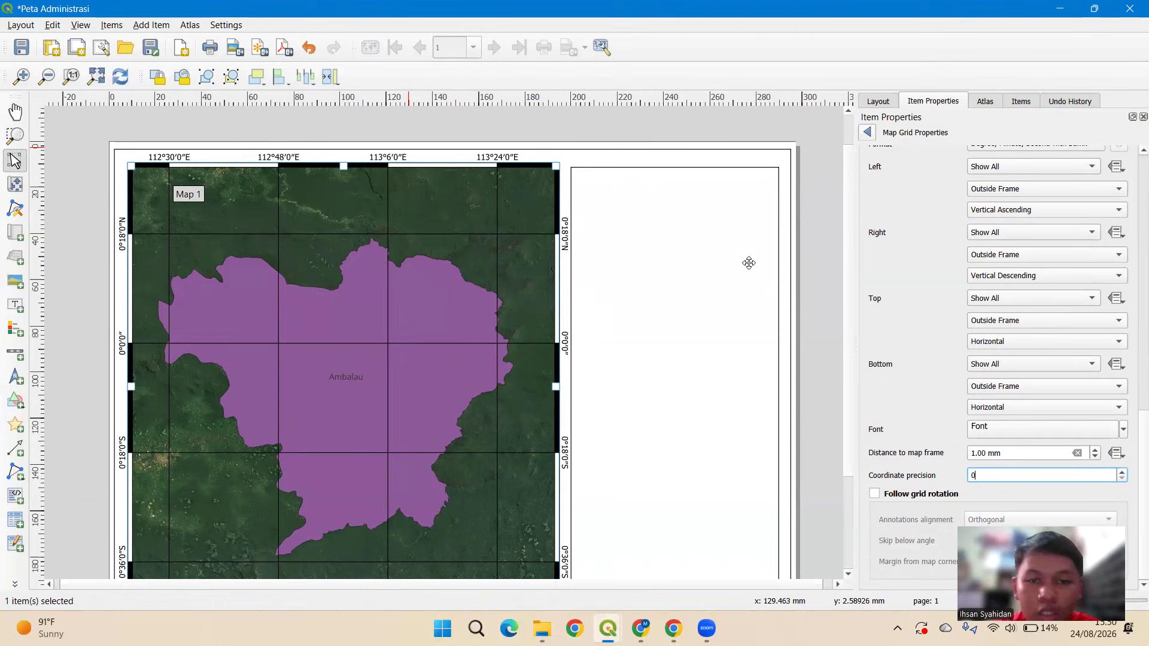
pyautogui.moveTo(848, 288); pyautogui.dragTo(821, 317)
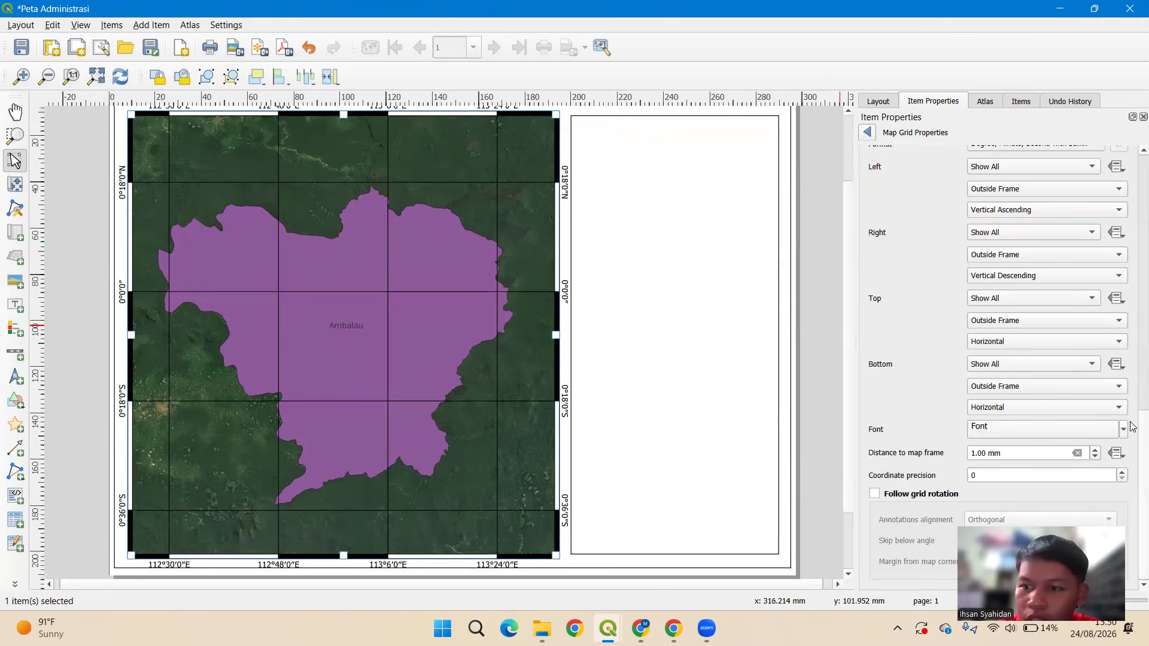
pyautogui.scroll(10, 1131, 426)
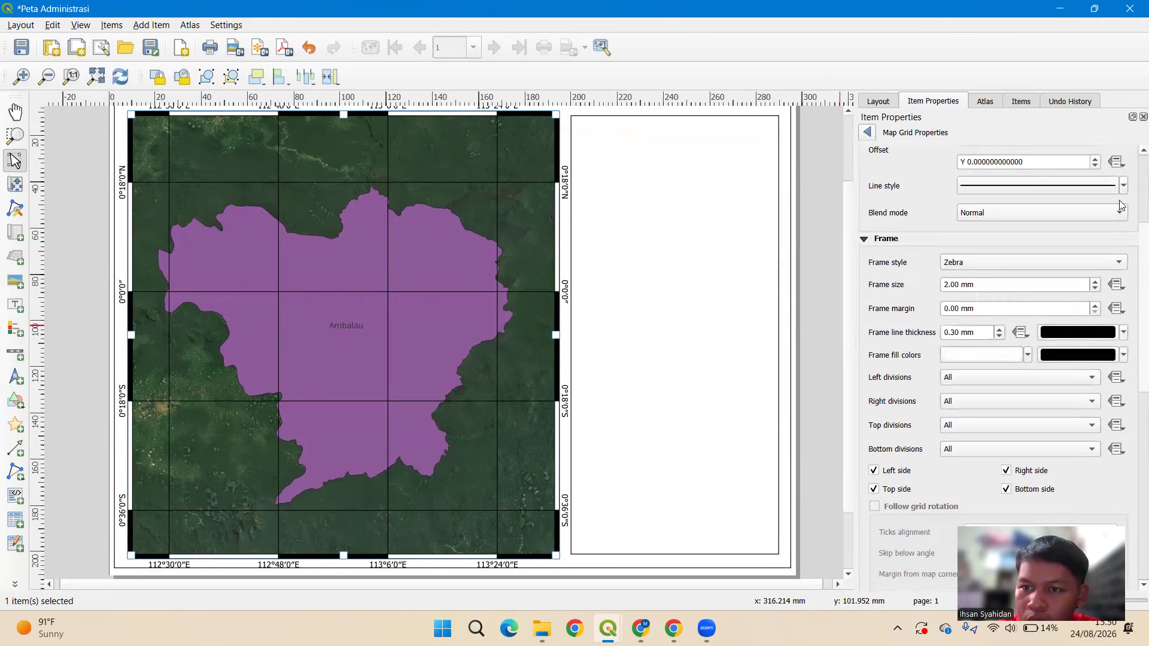
# Lower the opacity of the map grid's line style so the grid lines are faint over the map.
pyautogui.scroll(3, 1121, 203)
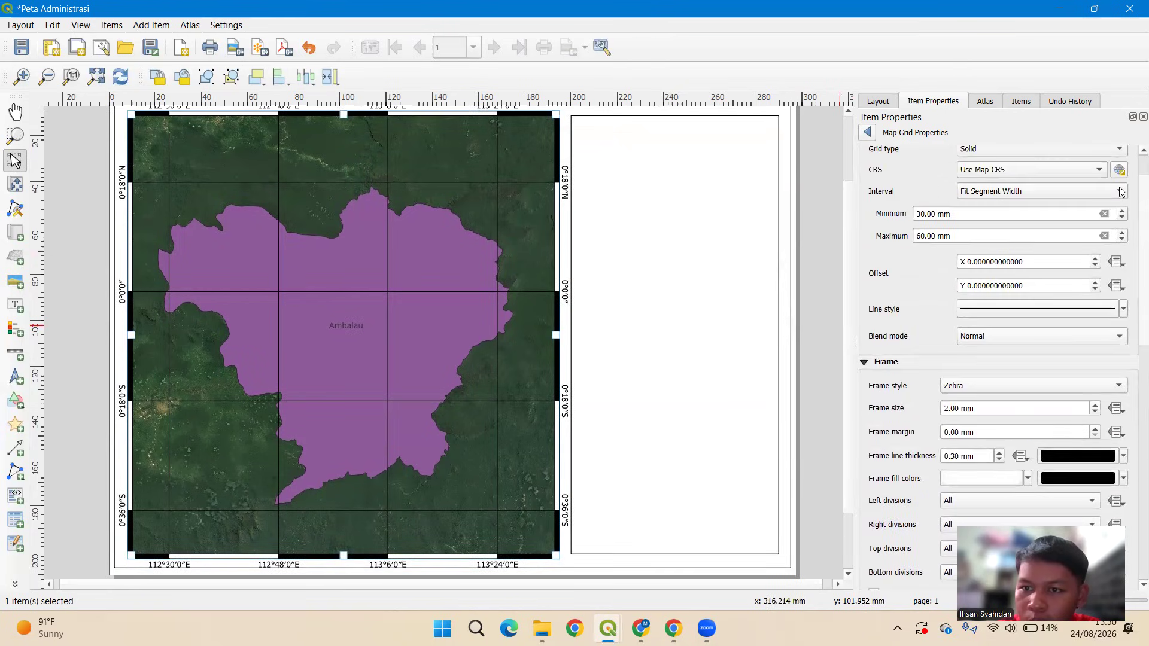
pyautogui.click(1122, 310)
pyautogui.moveTo(1093, 205); pyautogui.dragTo(999, 207)
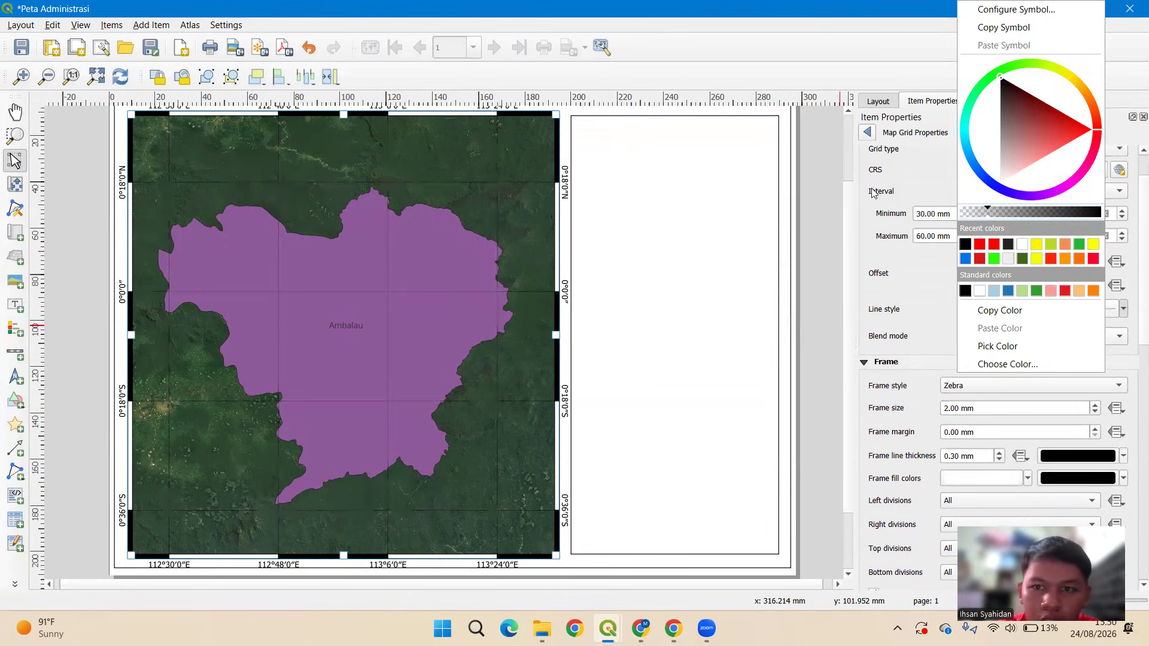
pyautogui.click(813, 213)
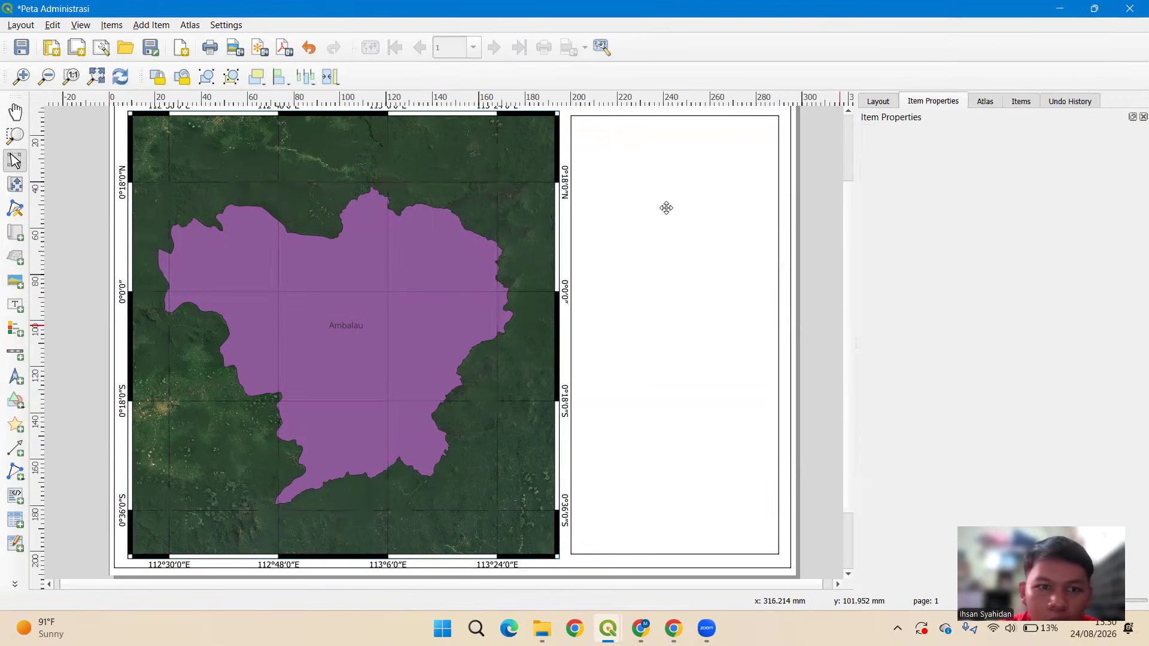
pyautogui.click(288, 244)
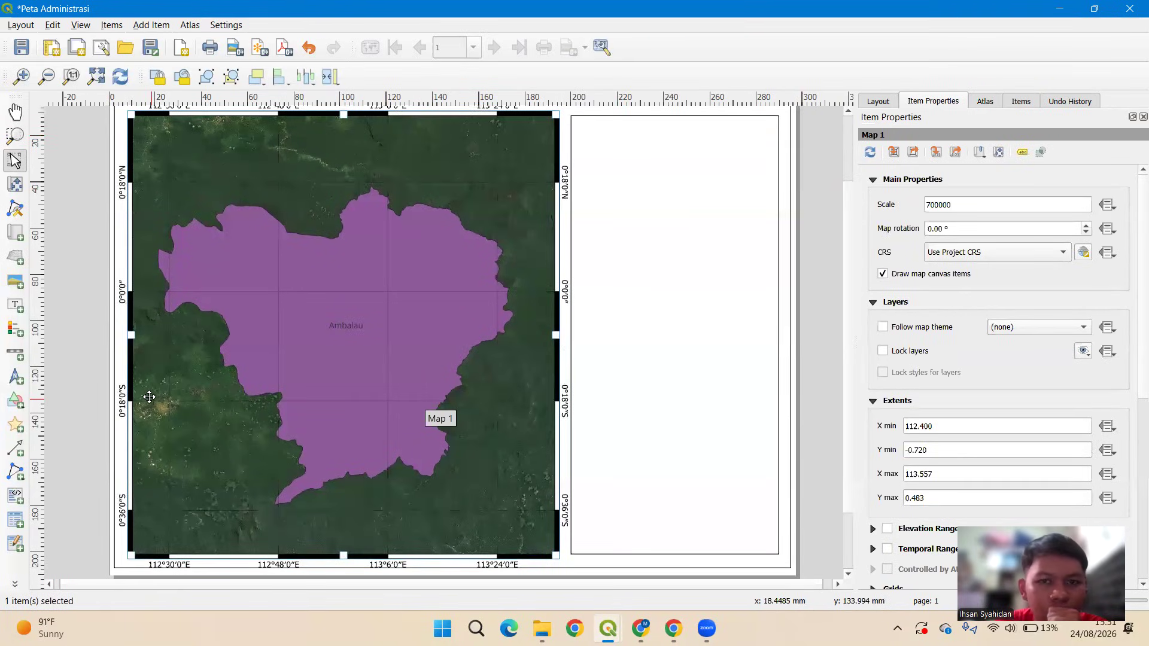
# Add a label near the top of the empty side box with the text "PETA BATAS ADMINISTRASI".
pyautogui.click(647, 255)
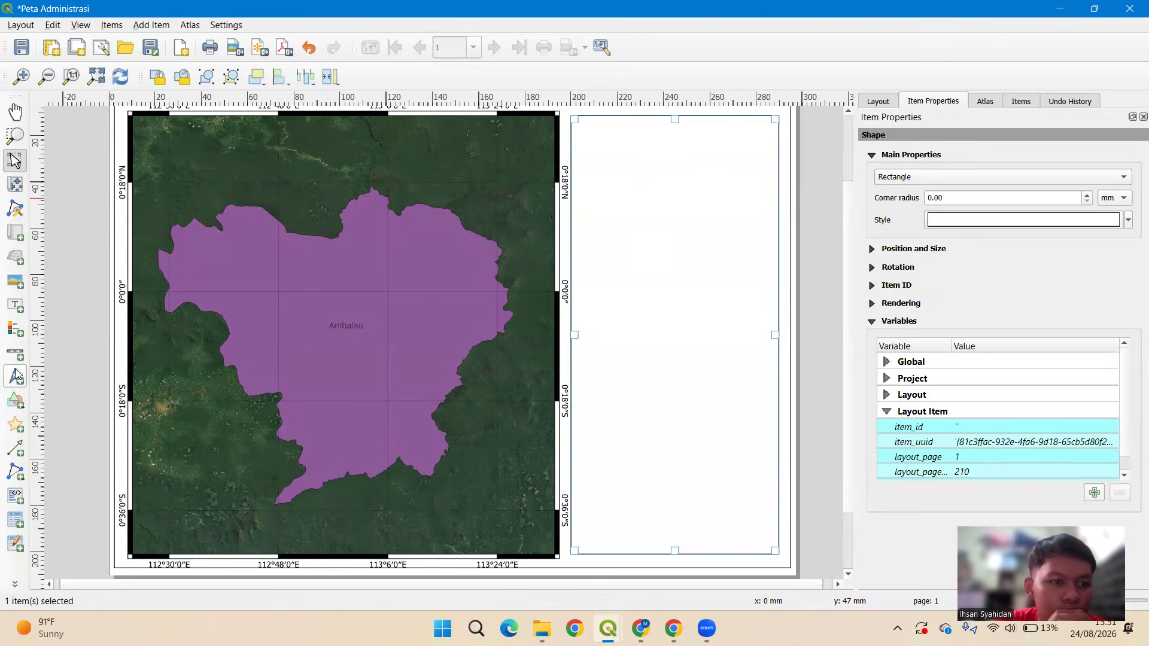
pyautogui.click(13, 307)
pyautogui.moveTo(628, 131); pyautogui.dragTo(720, 170)
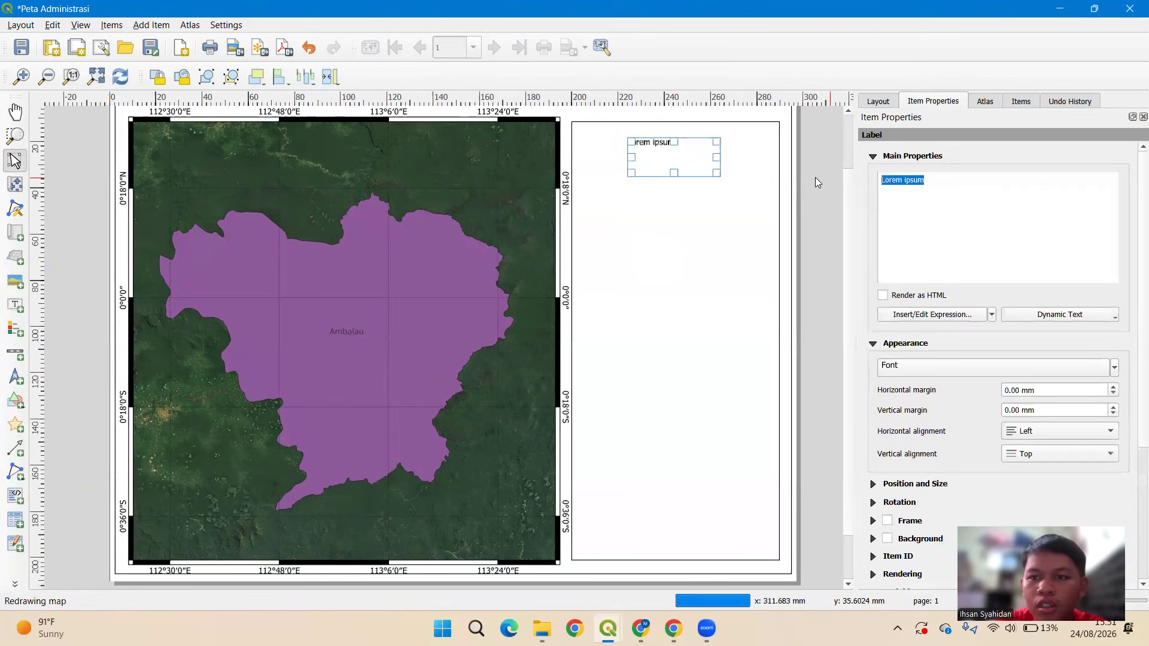
pyautogui.write('PETA BAT')
pyautogui.press('BackSpace')
pyautogui.press('BackSpace')
pyautogui.press('BackSpace')
pyautogui.write('BATAS ADNIB')
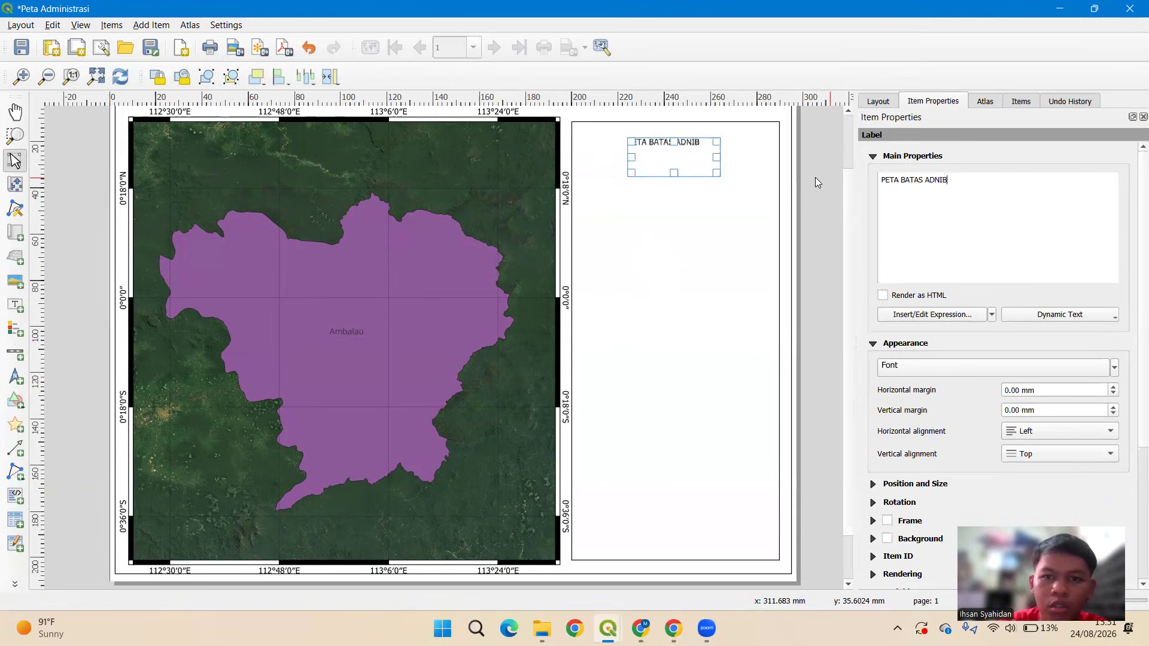
pyautogui.press('BackSpace')
pyautogui.write('MINISTRASU')
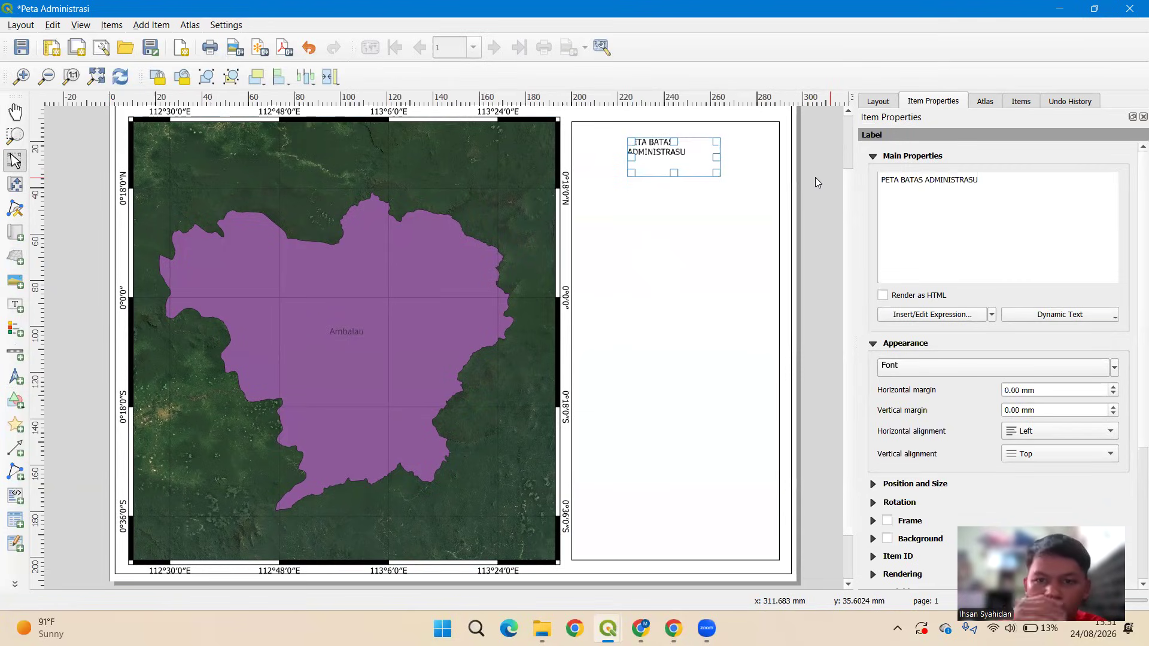
pyautogui.press('BackSpace')
pyautogui.write('I')
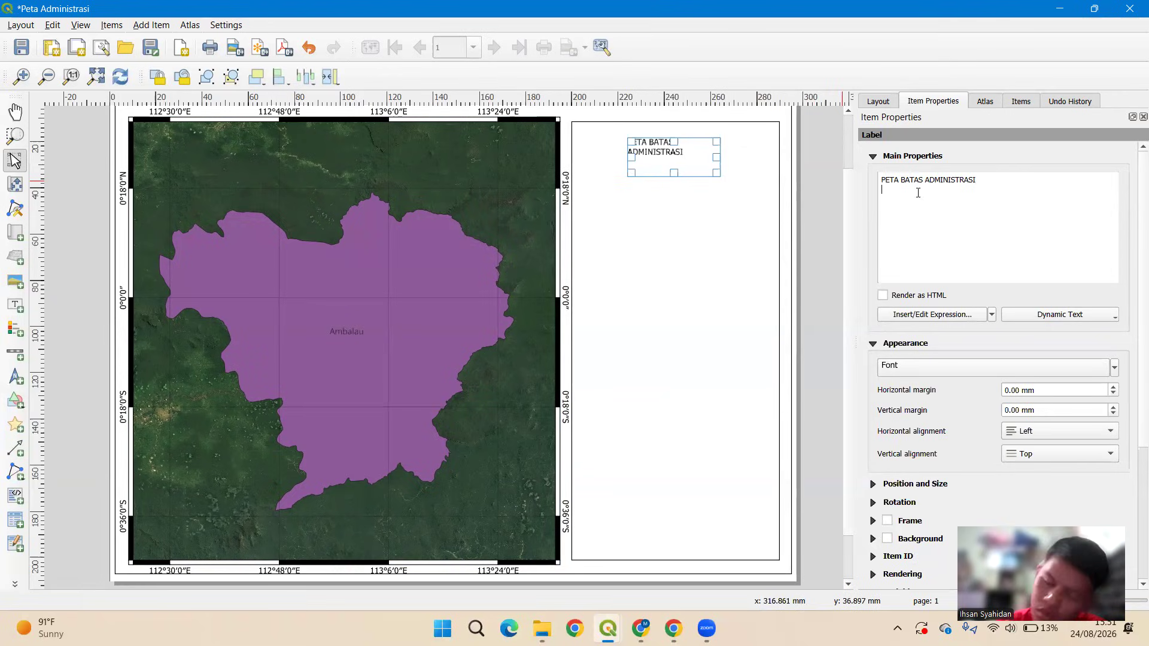
# Add the lines "KECAMATAN AMBALAU" and "KABUPATEN/KOTA" below the title label's first line.
pyautogui.write('KECAMATA')
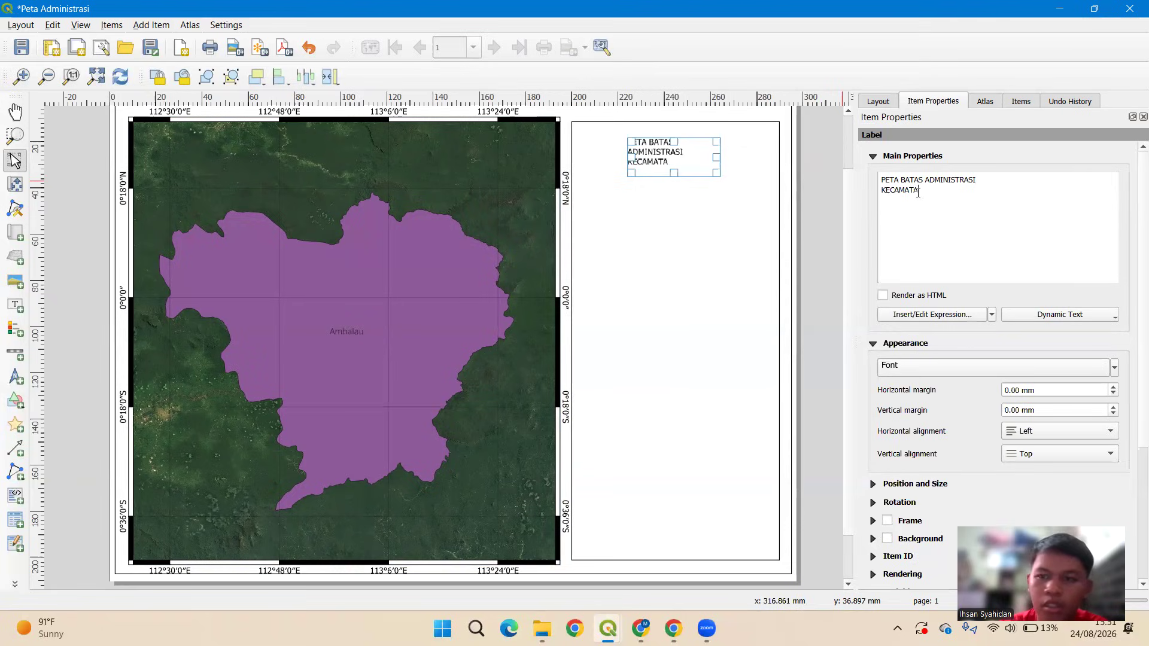
pyautogui.write('N AMBALAU')
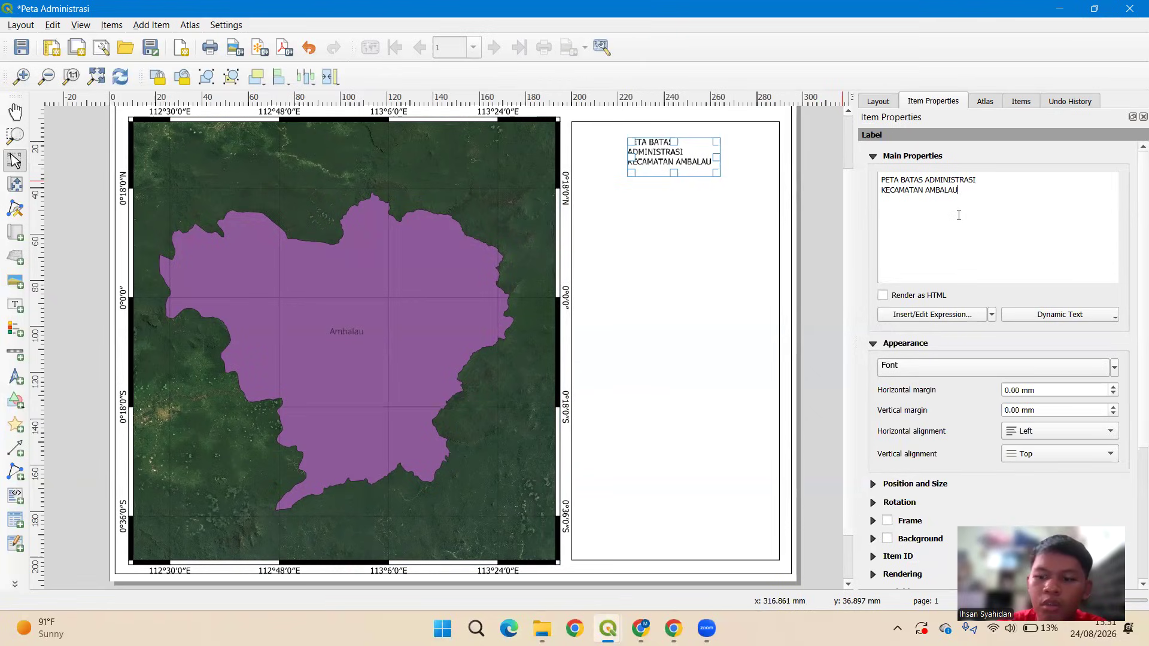
pyautogui.write('KABUPATE')
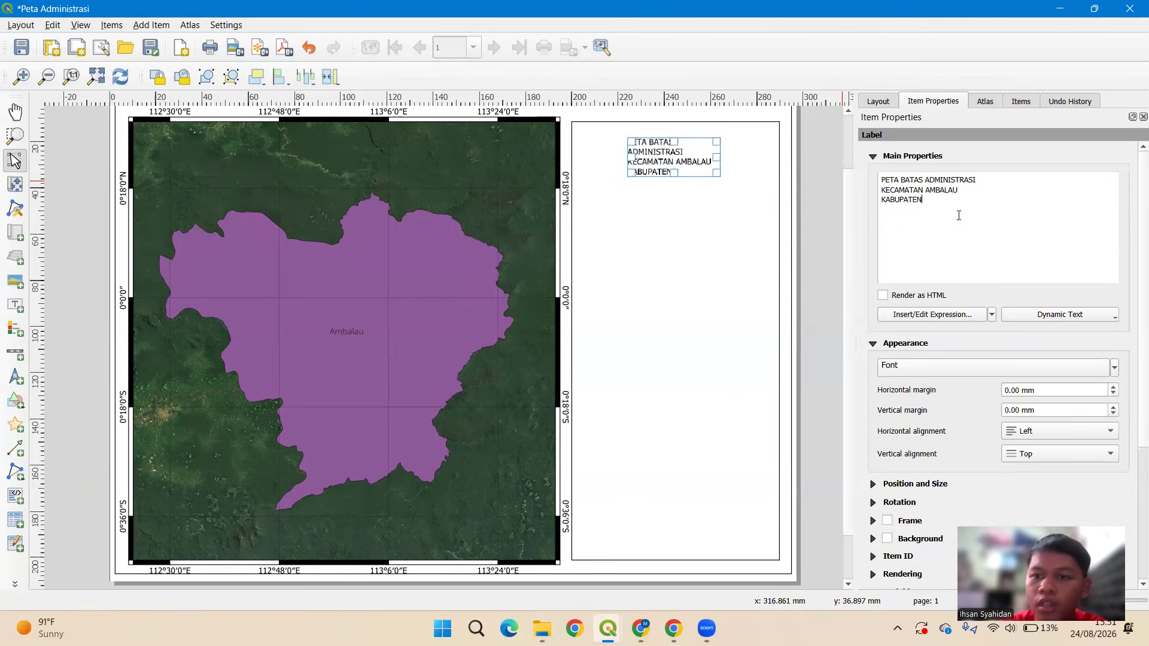
pyautogui.write('KOTA')
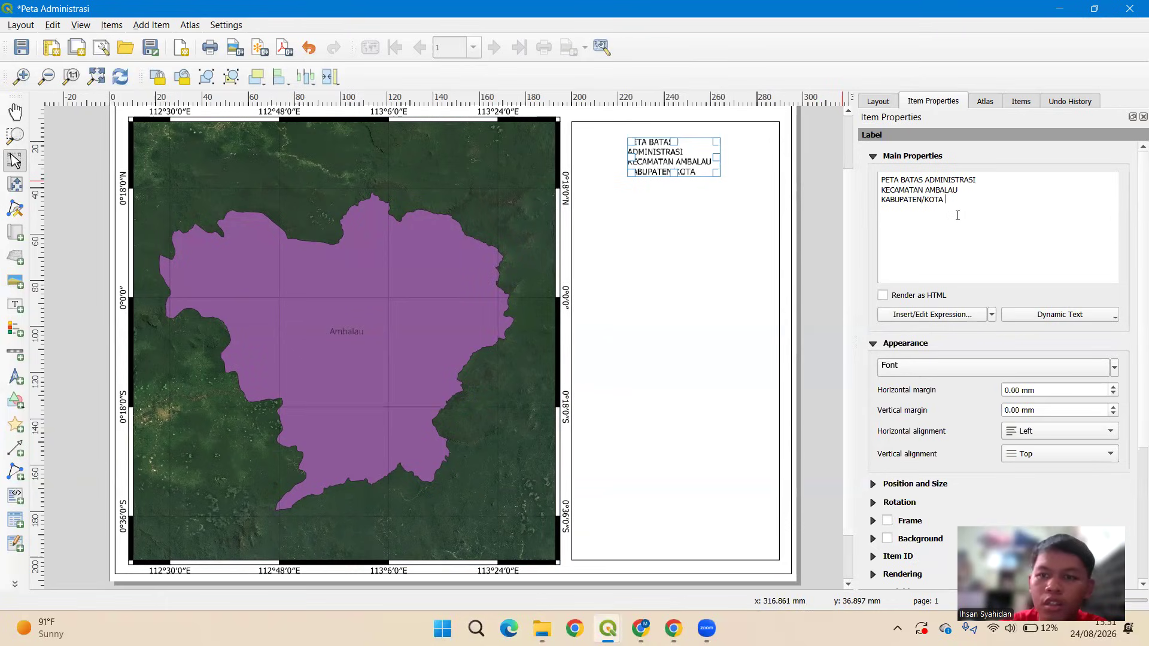
# In the Untitled Project QGIS window, select the Ambalau polygon and look up its regency and province in the Batas Desa attribute table.
pyautogui.click(608, 628)
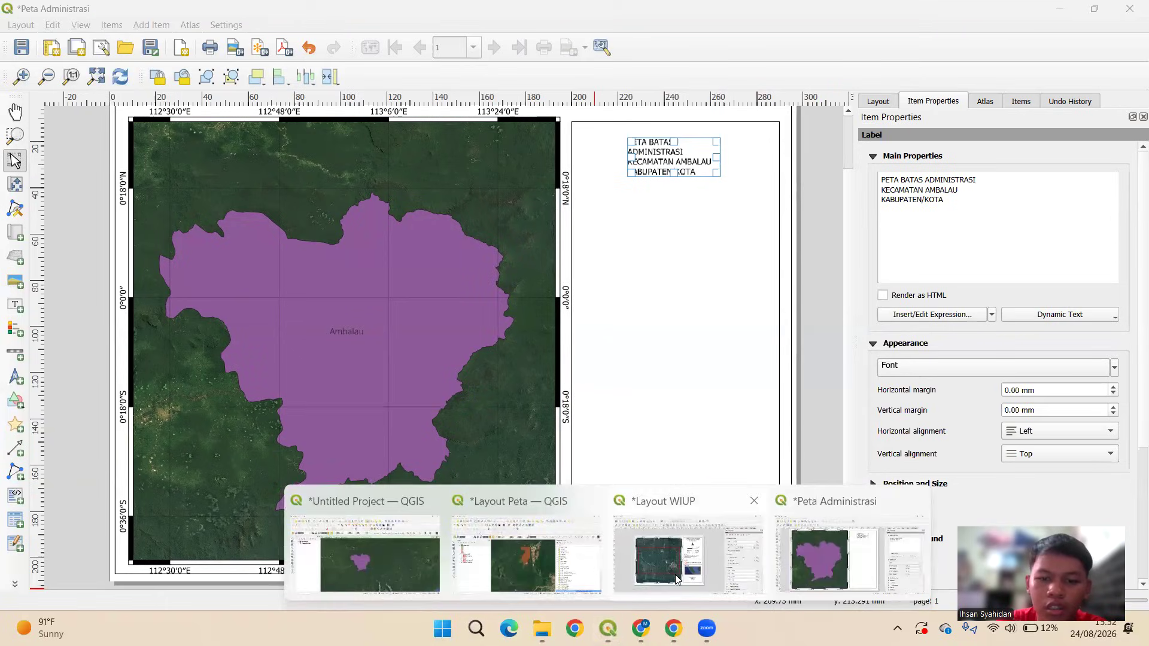
pyautogui.click(841, 536)
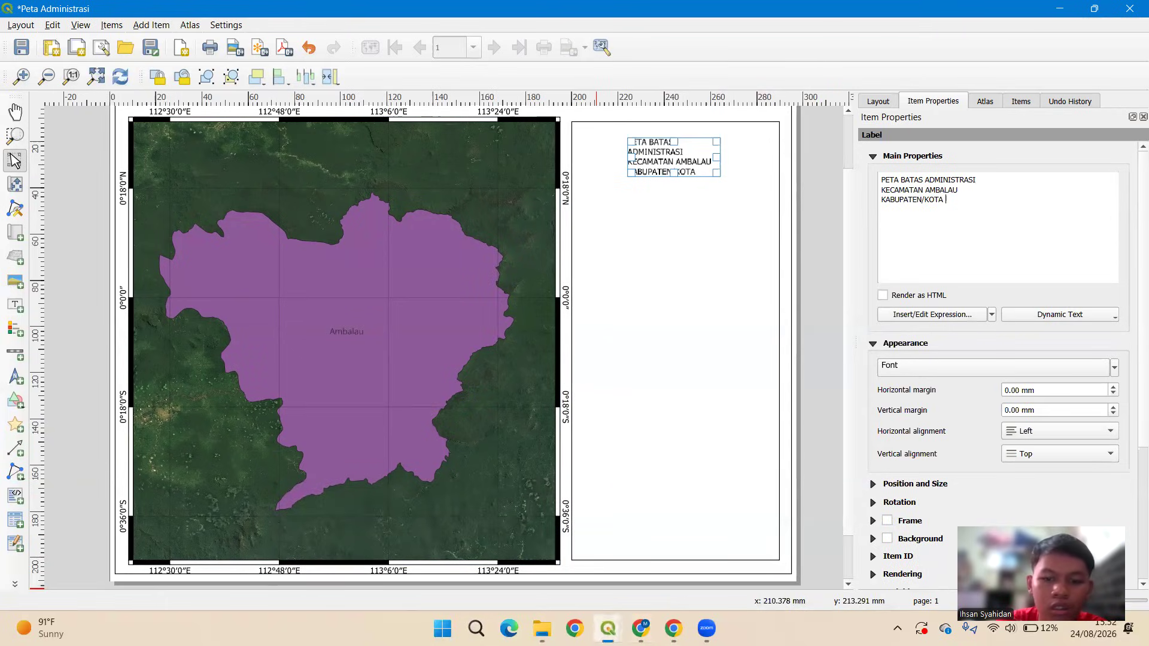
pyautogui.click(608, 628)
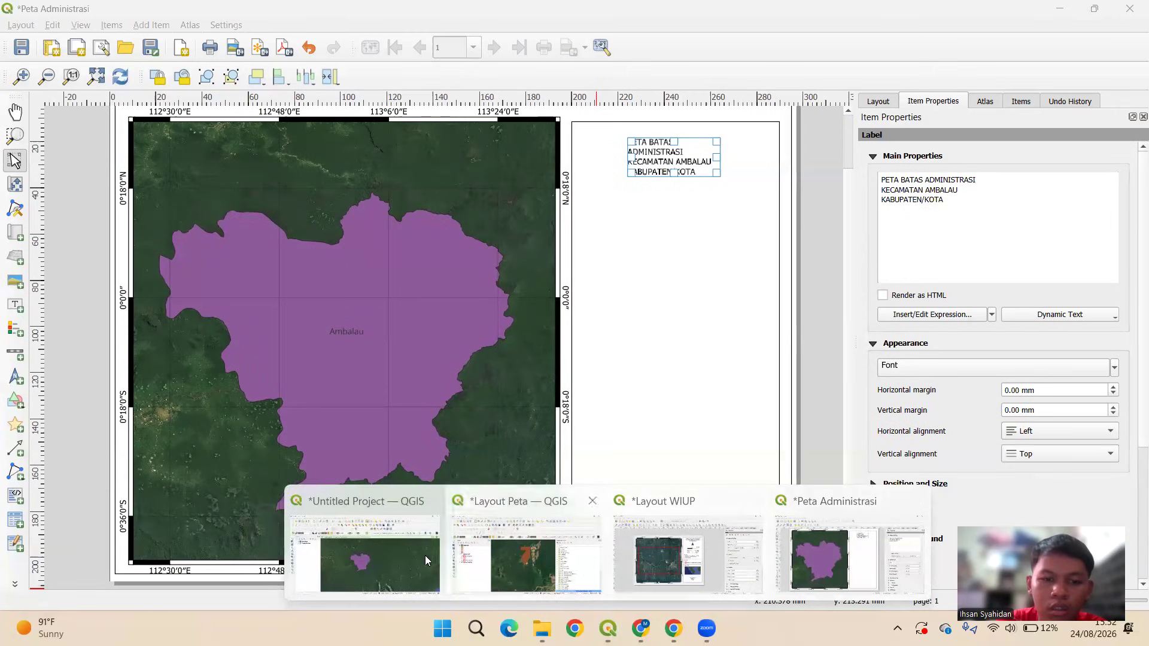
pyautogui.click(395, 555)
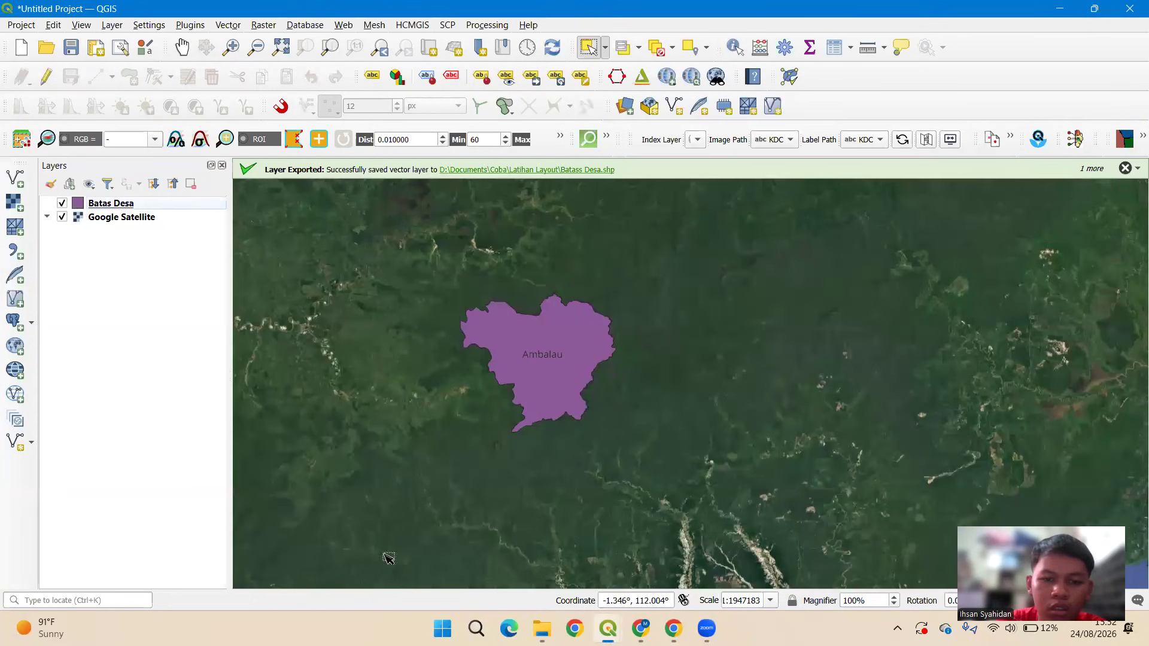
pyautogui.rightClick(134, 203)
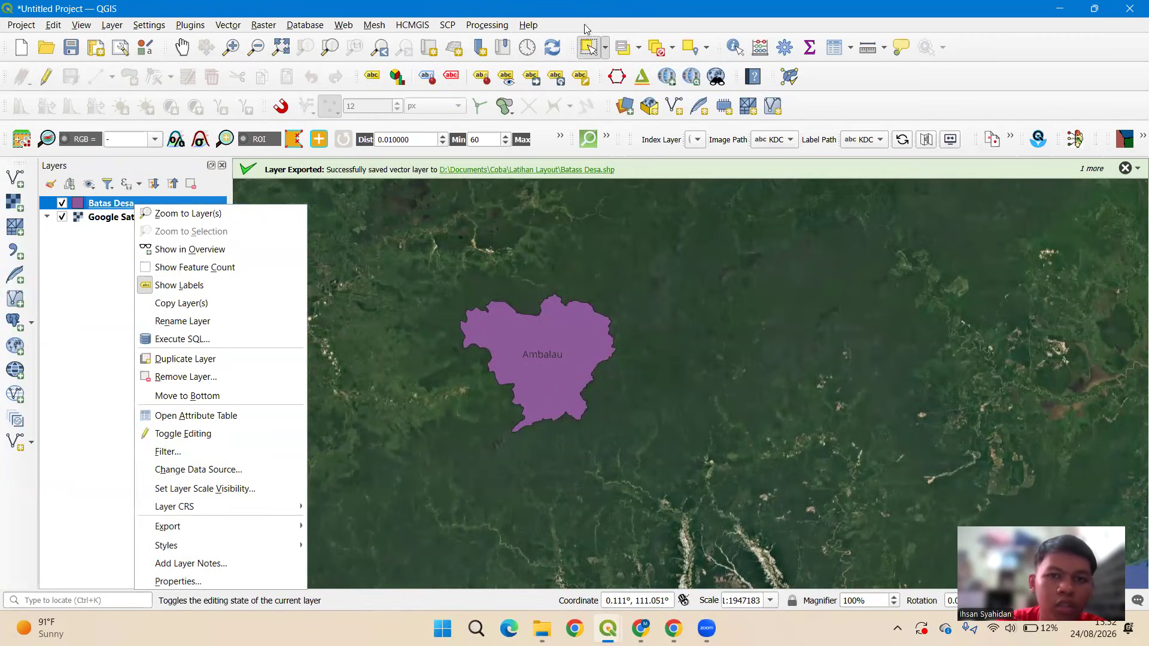
pyautogui.click(569, 343)
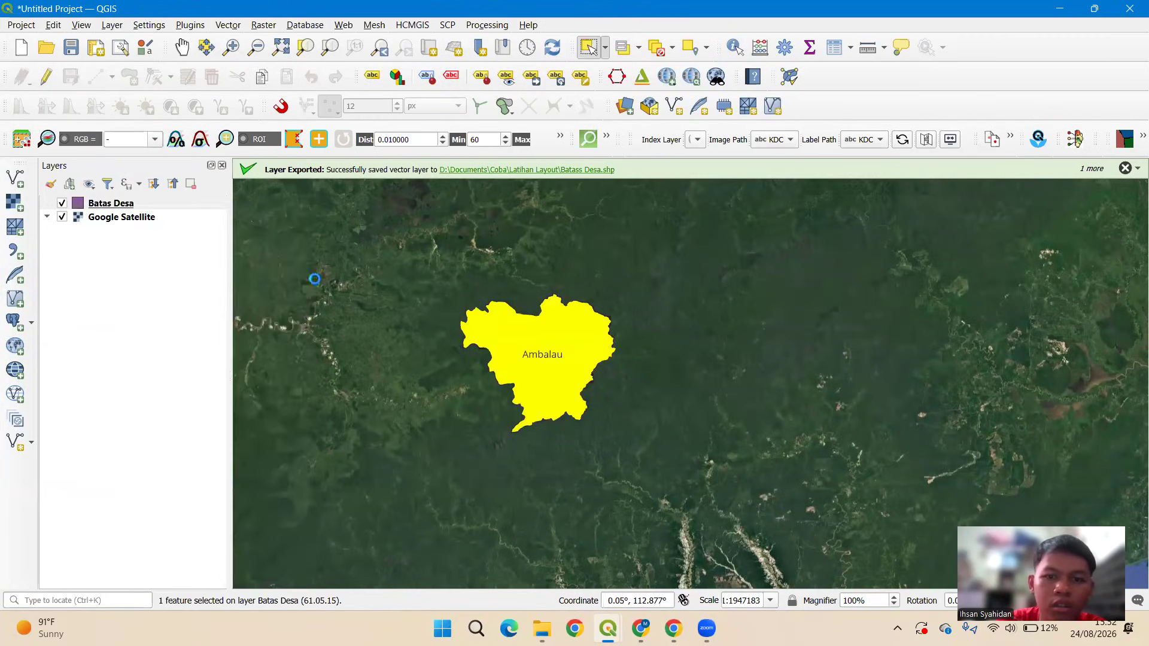
pyautogui.rightClick(127, 207)
pyautogui.click(203, 413)
pyautogui.scroll(-18, 317, 322)
pyautogui.scroll(1, 369, 289)
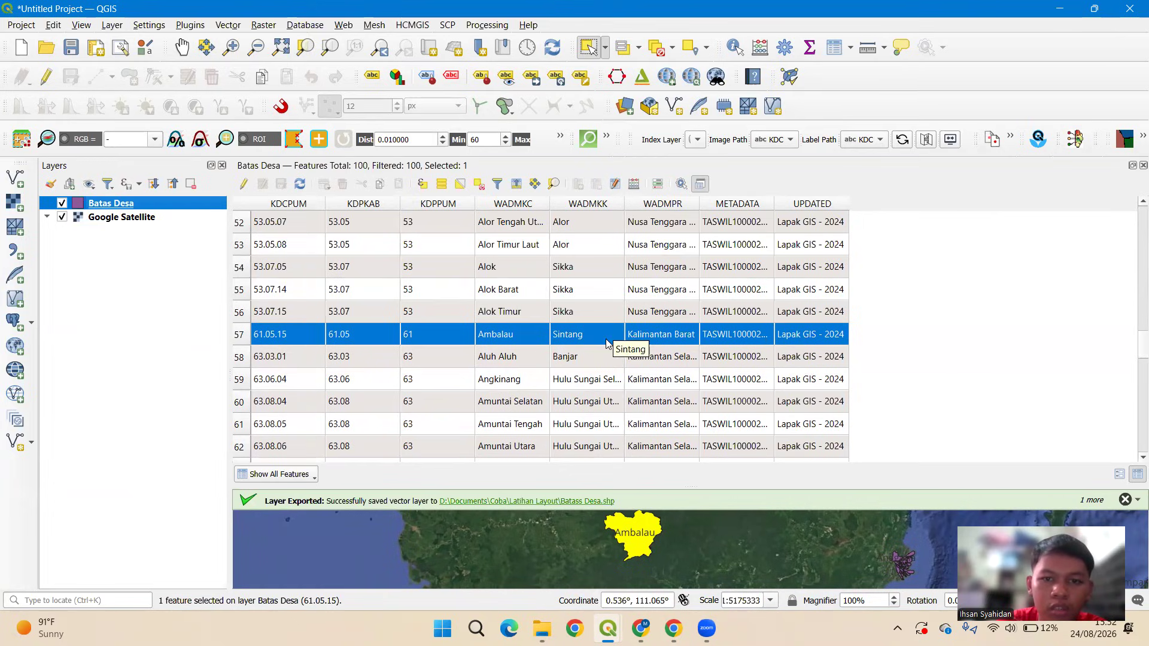
# Clear the feature selection in the project and return to the Peta Administrasi layout.
pyautogui.hotkey('alt', 'Tab')
pyautogui.hotkey('alt', 'Tab')
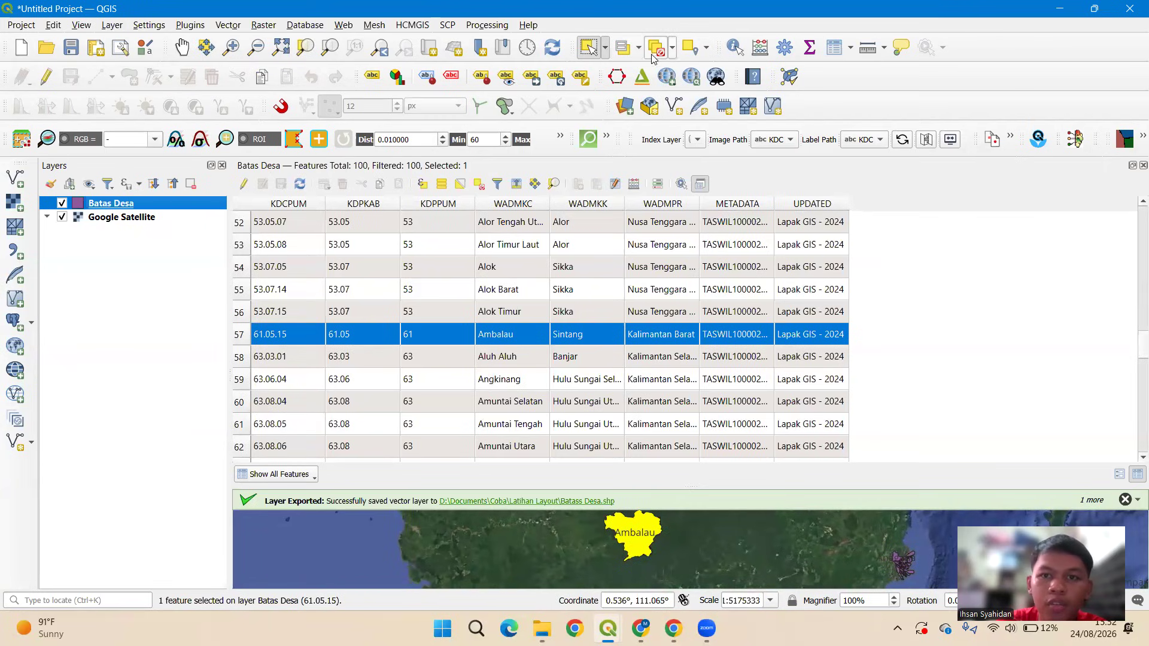
pyautogui.click(624, 51)
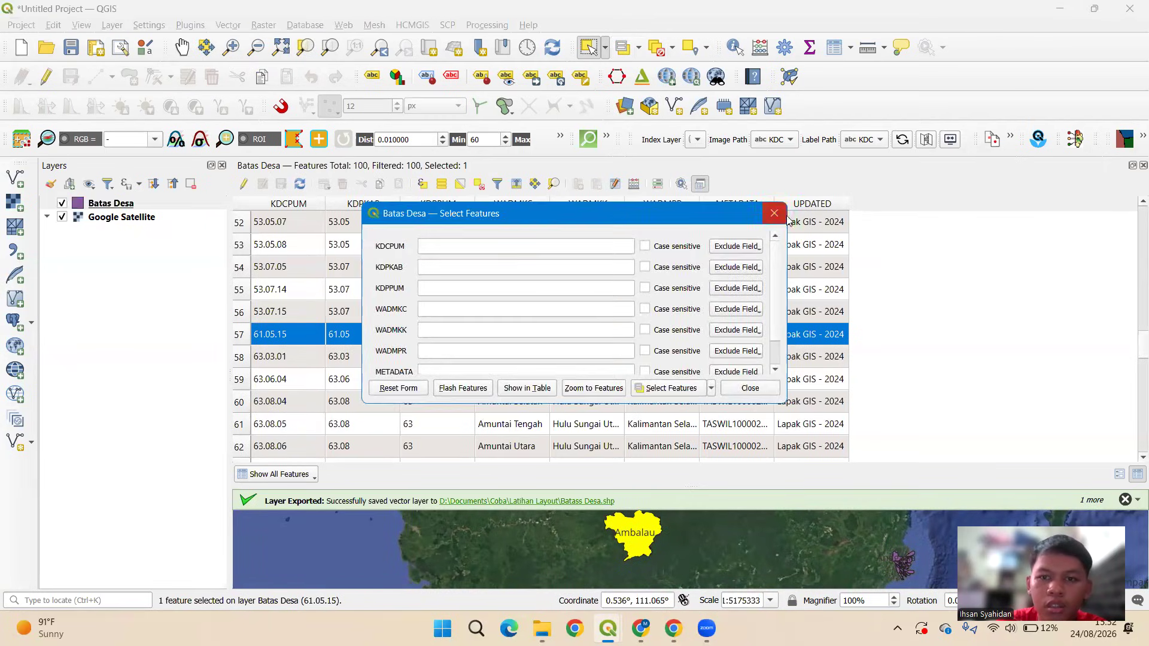
pyautogui.click(774, 213)
pyautogui.click(657, 48)
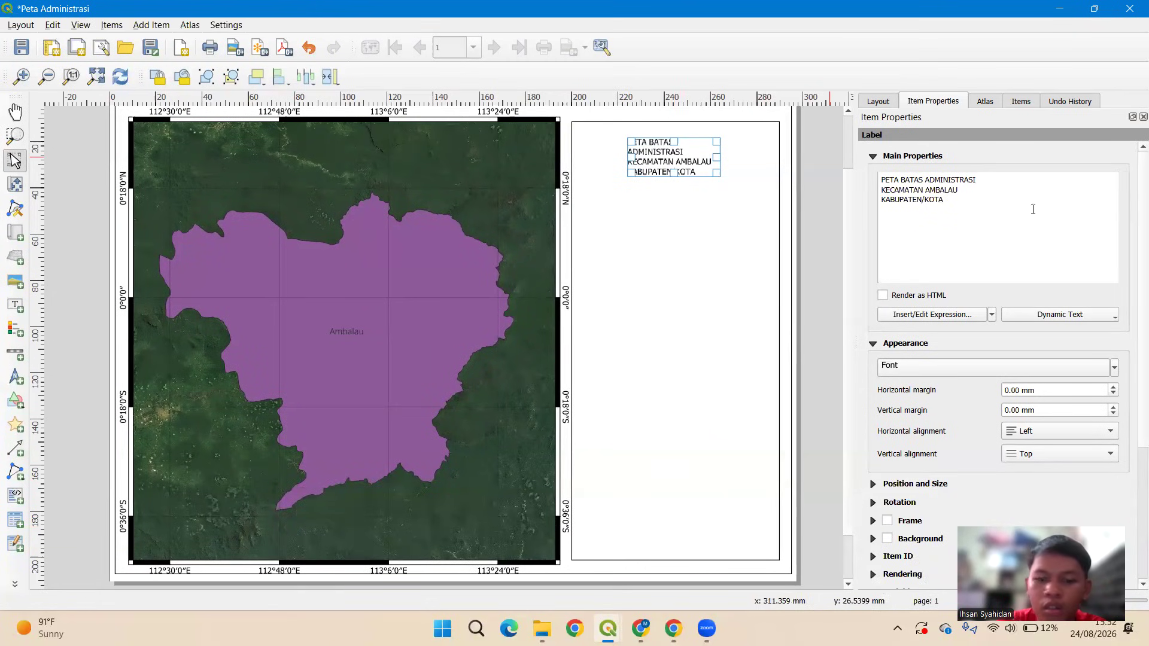
# Complete the label's third line with "SINTANG", add the line "PROVINSI KALIMANTAN BARAT", and widen the label to fit each line.
pyautogui.write('NTAN BARAT')
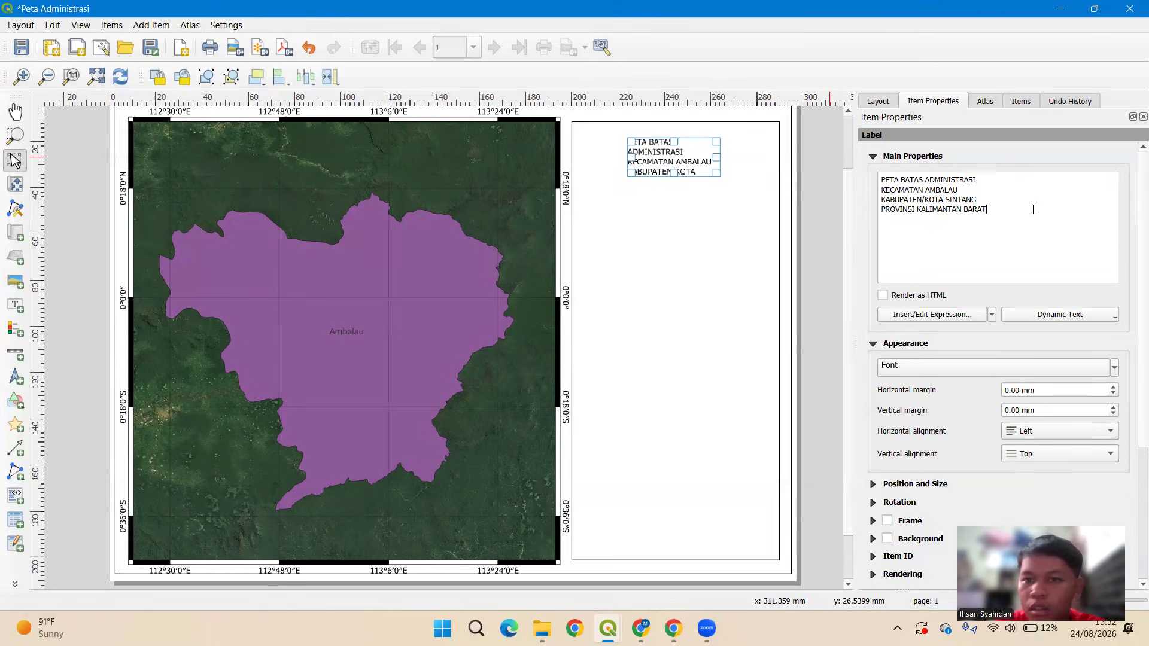
pyautogui.click(820, 205)
pyautogui.click(709, 163)
pyautogui.moveTo(716, 159); pyautogui.dragTo(675, 157)
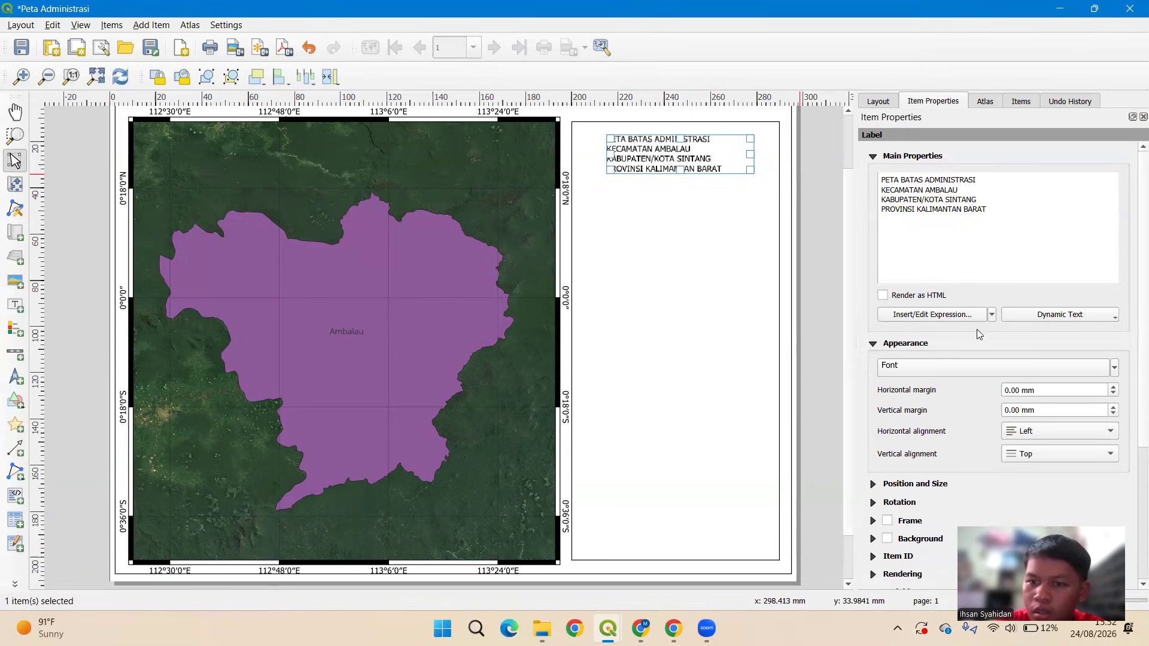
# Set the title label's font size to 12 points.
pyautogui.click(1115, 373)
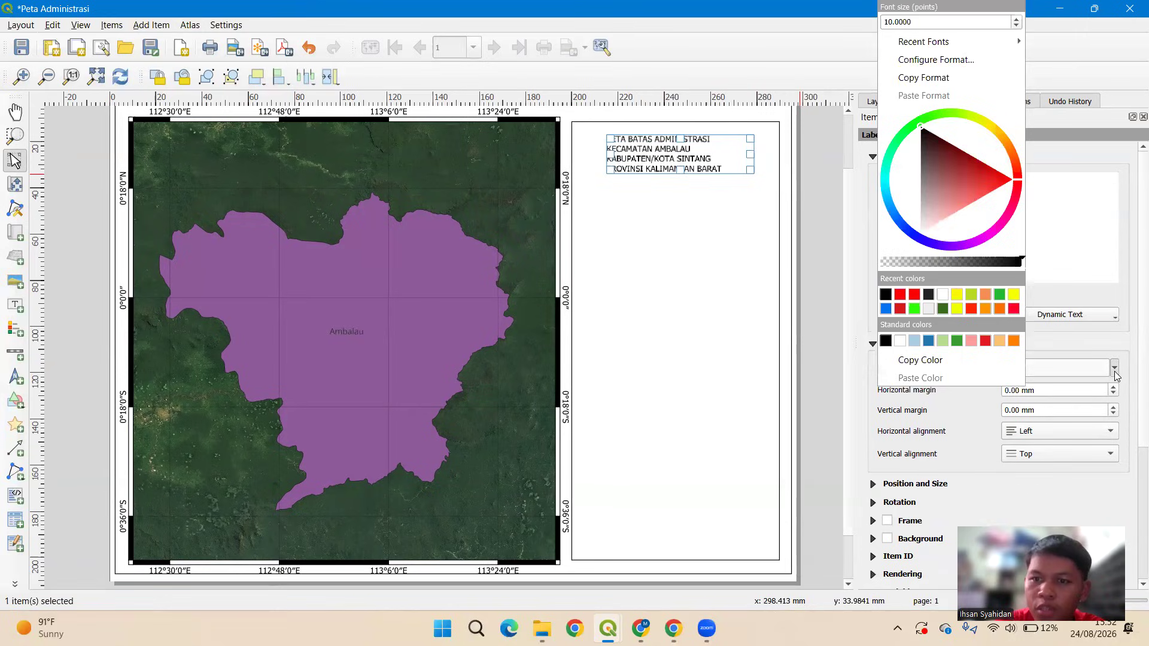
pyautogui.click(1106, 372)
pyautogui.click(1089, 369)
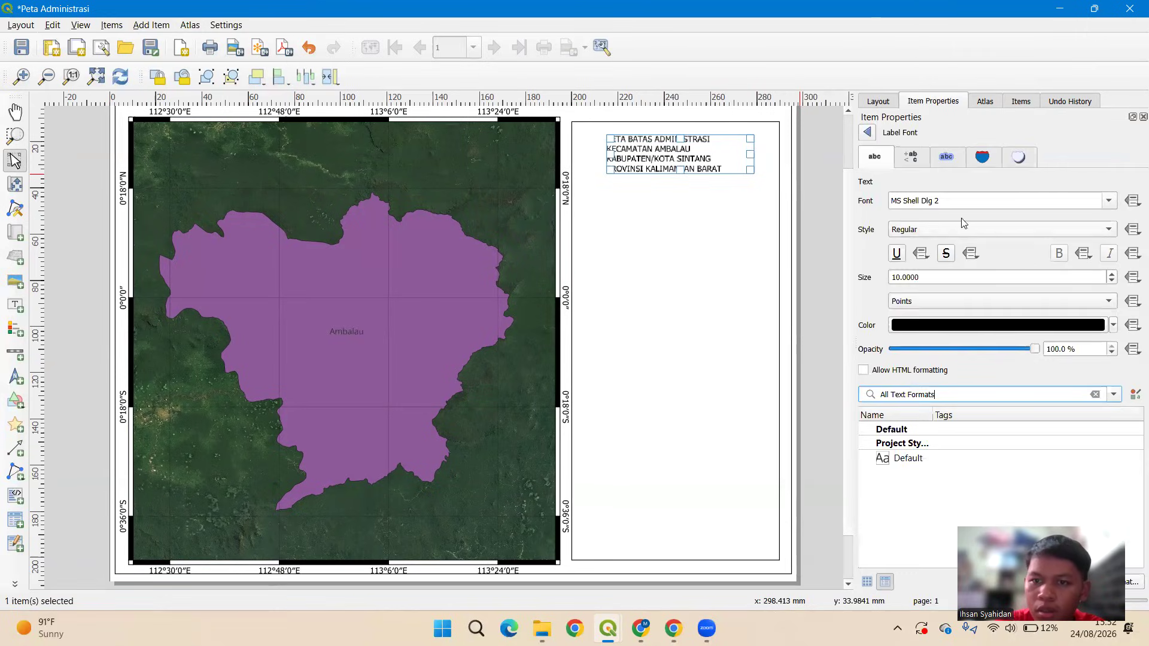
pyautogui.click(1111, 274)
pyautogui.click(1111, 275)
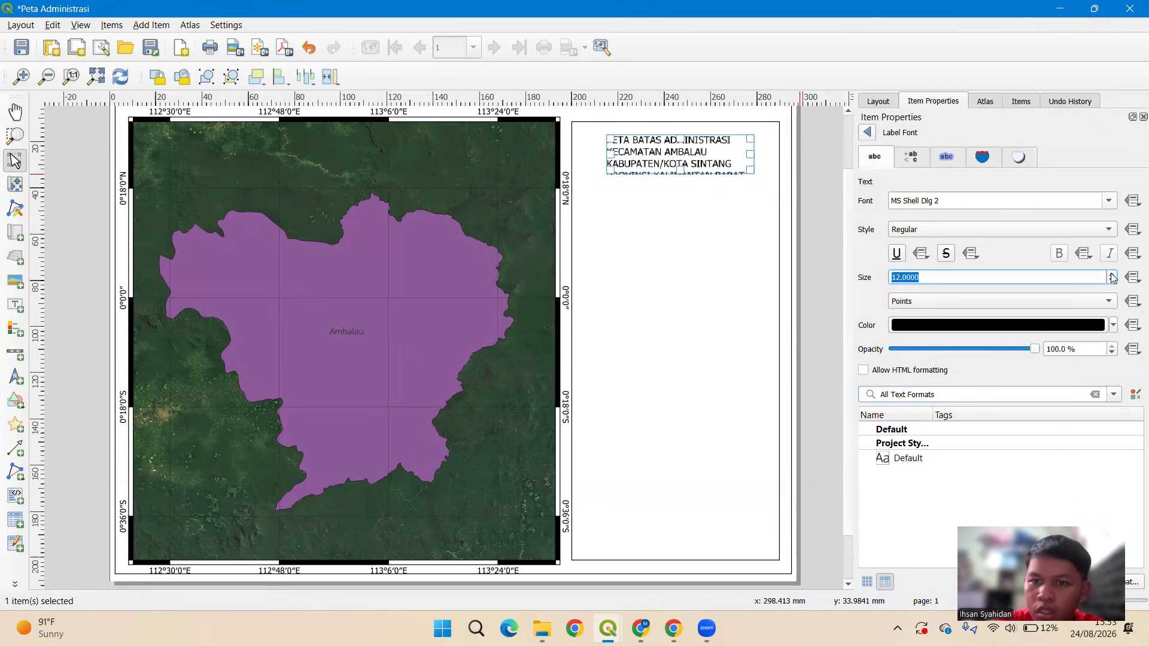
pyautogui.click(867, 132)
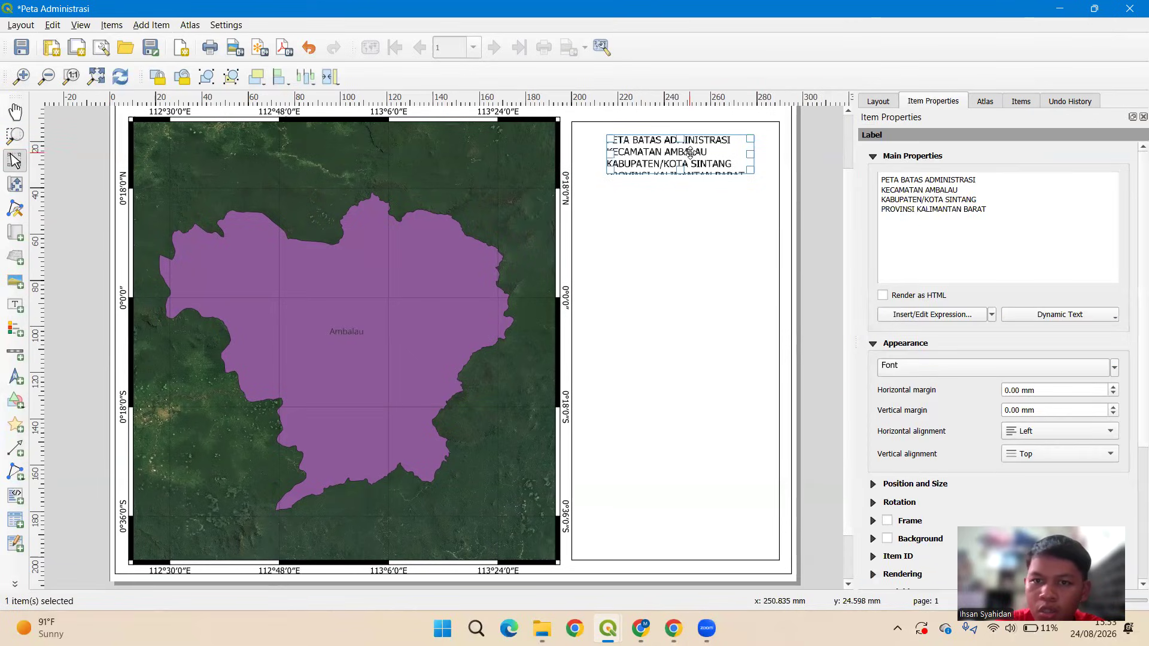
# Set the title label's horizontal alignment to Center and its vertical alignment to Vertical Center.
pyautogui.scroll(-3, 1133, 249)
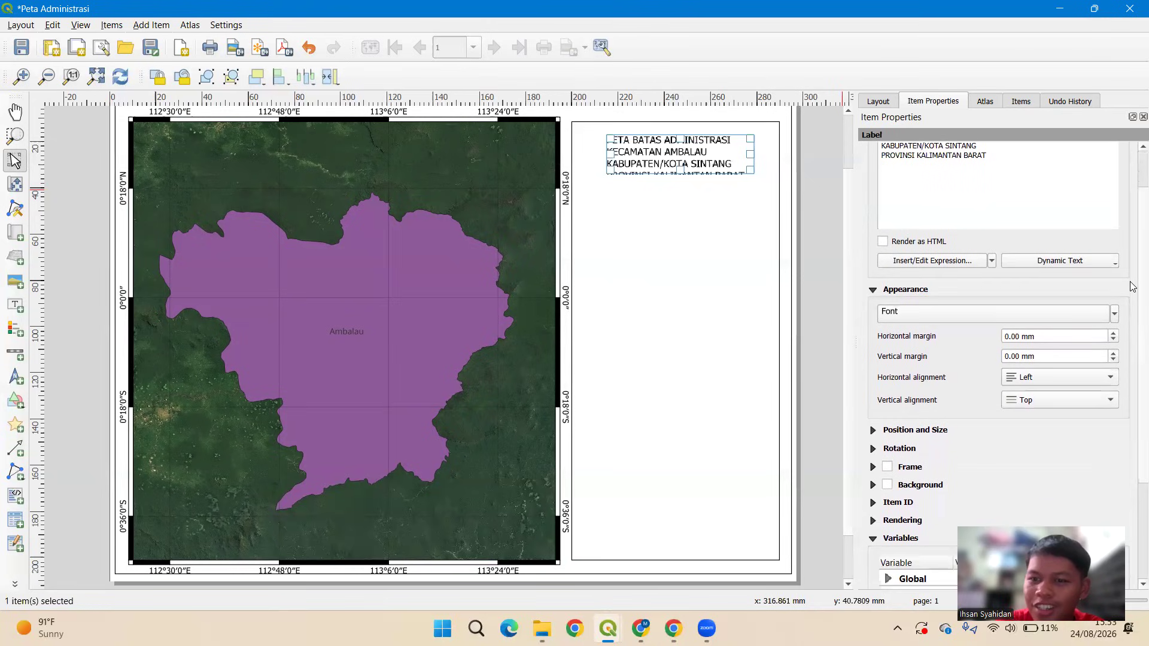
pyautogui.click(1026, 377)
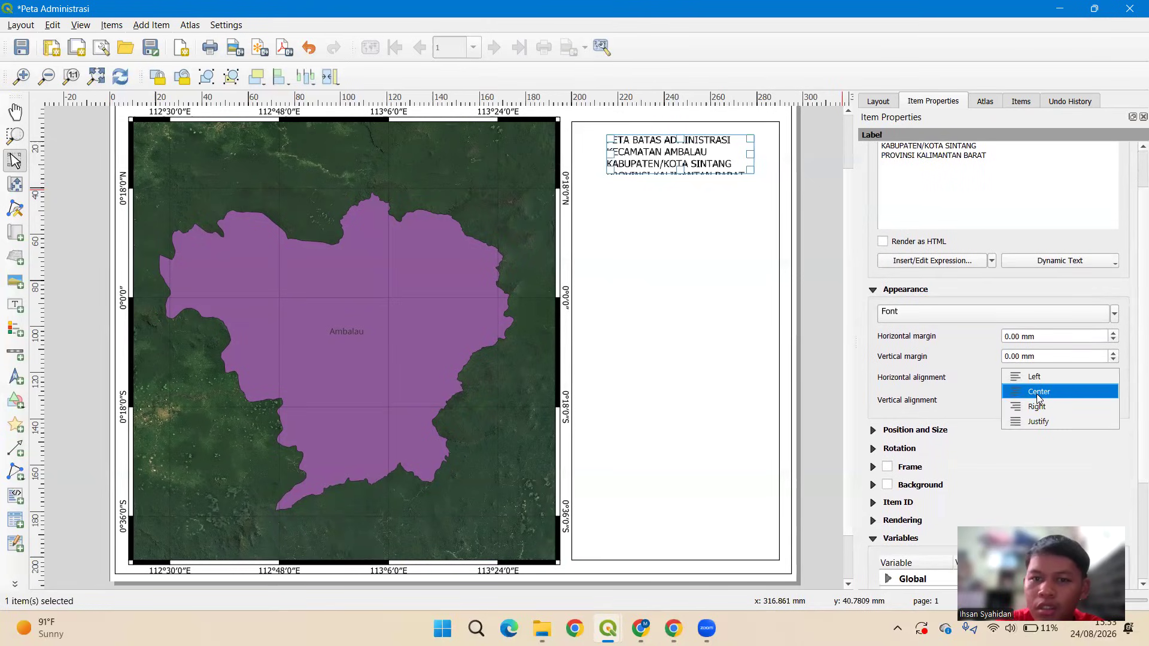
pyautogui.click(1038, 393)
pyautogui.click(1036, 401)
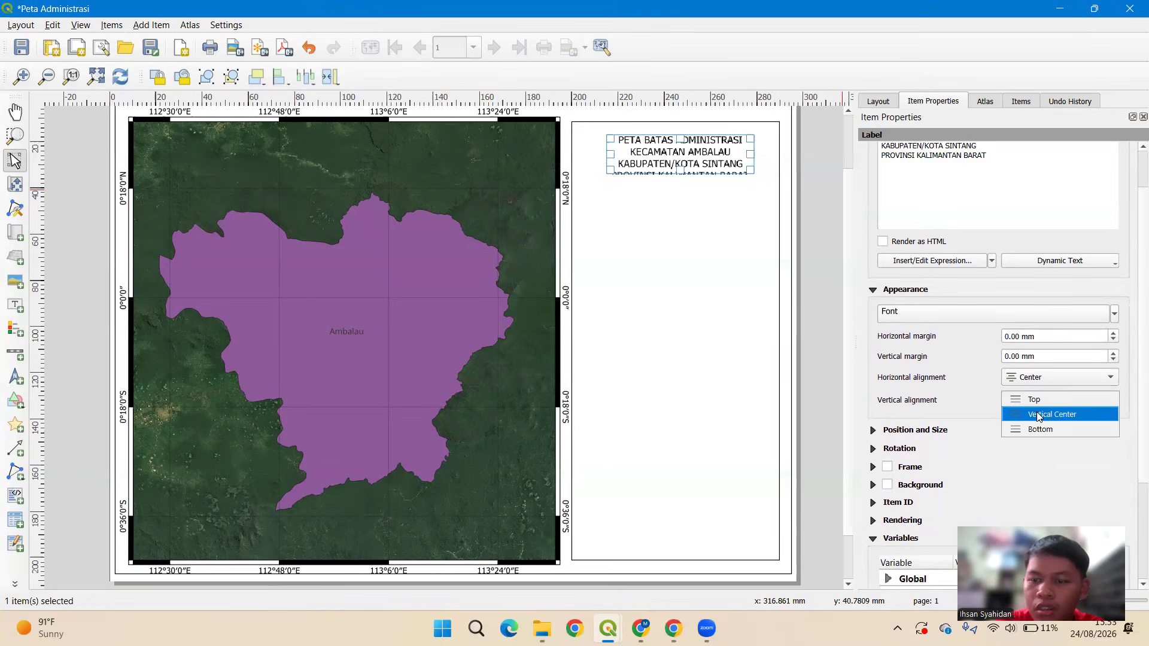
pyautogui.click(1037, 414)
pyautogui.click(809, 189)
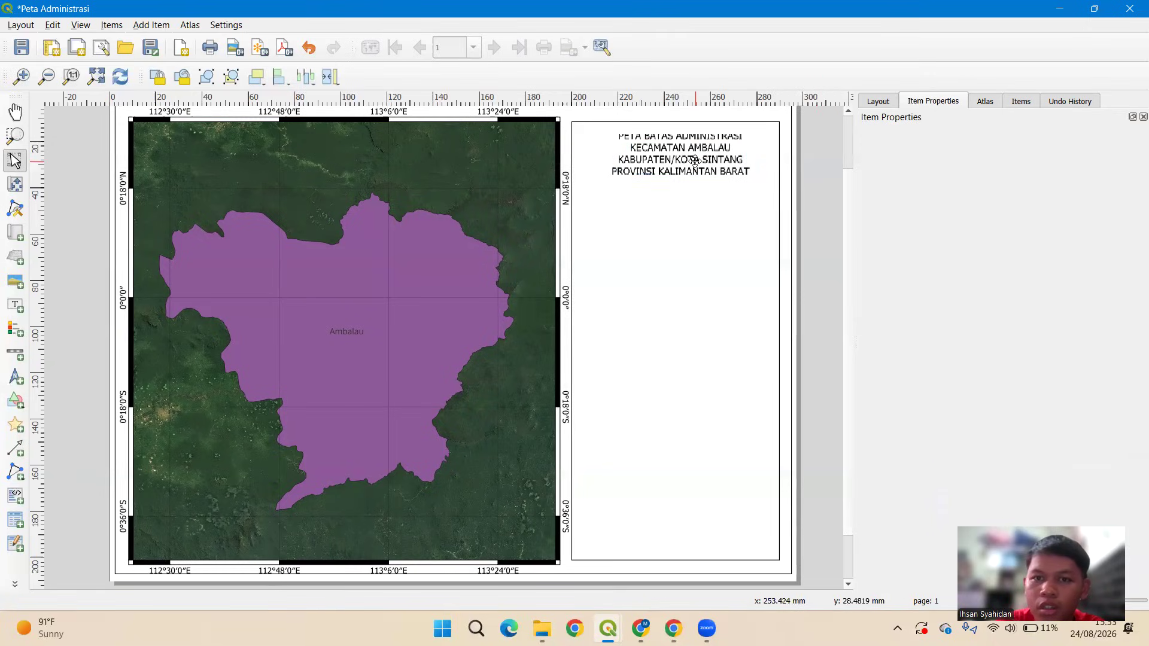
# Enlarge the title label's frame to fit all four lines and center it near the top of the side box.
pyautogui.click(694, 162)
pyautogui.moveTo(760, 183); pyautogui.dragTo(761, 187)
pyautogui.click(829, 208)
pyautogui.click(698, 167)
pyautogui.moveTo(698, 167)
pyautogui.mouseDown()
pyautogui.moveTo(688, 161)
pyautogui.moveTo(699, 164)
pyautogui.mouseUp()
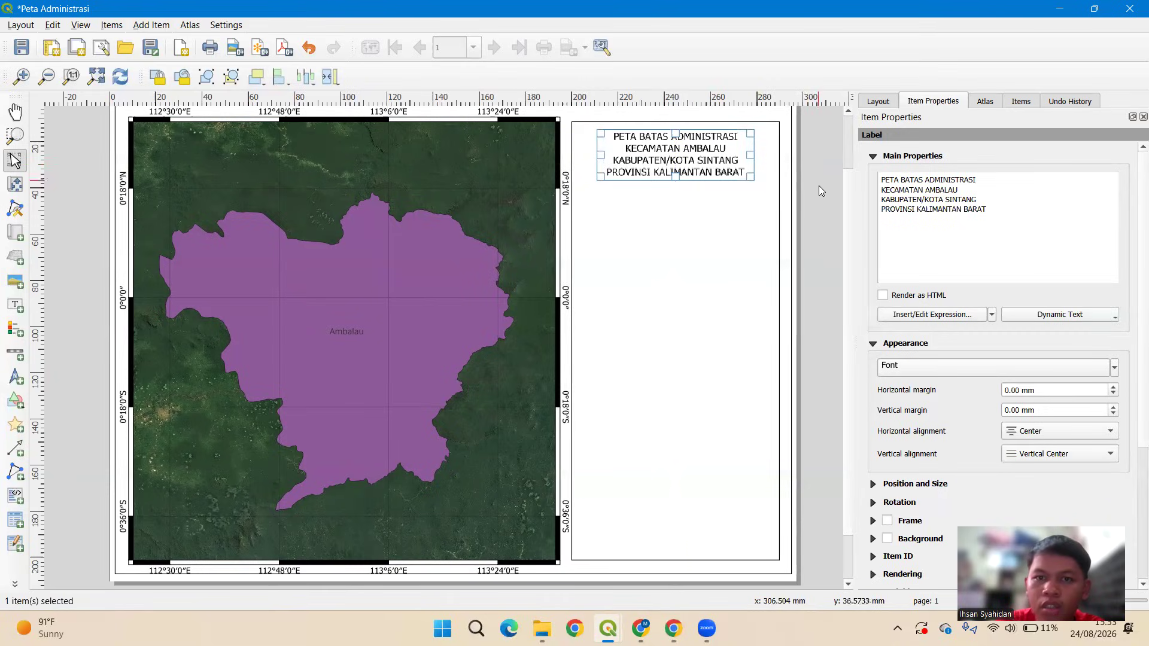
pyautogui.click(822, 204)
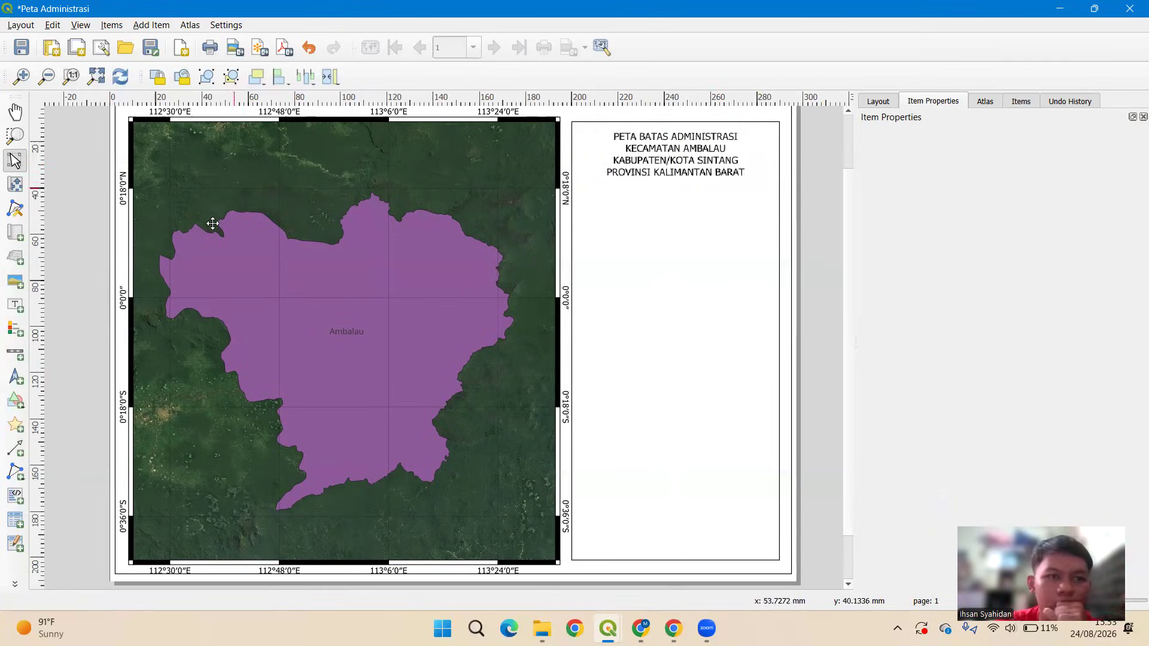
# Add a north arrow in the side box and move it just beneath the title label.
pyautogui.click(657, 171)
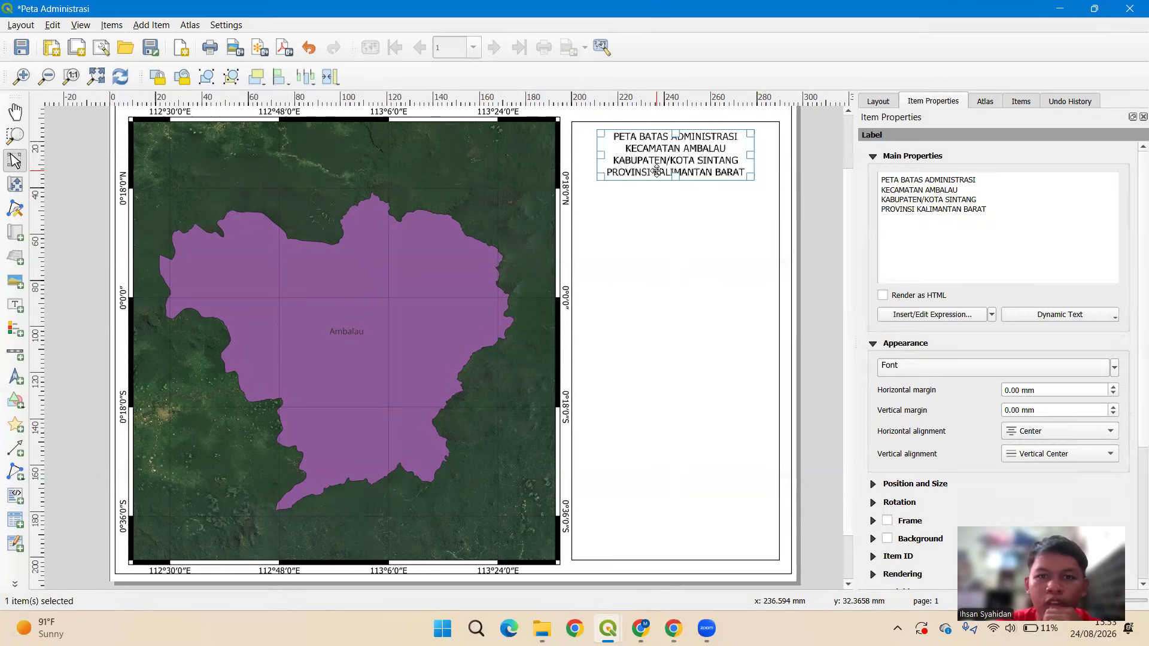
pyautogui.click(16, 378)
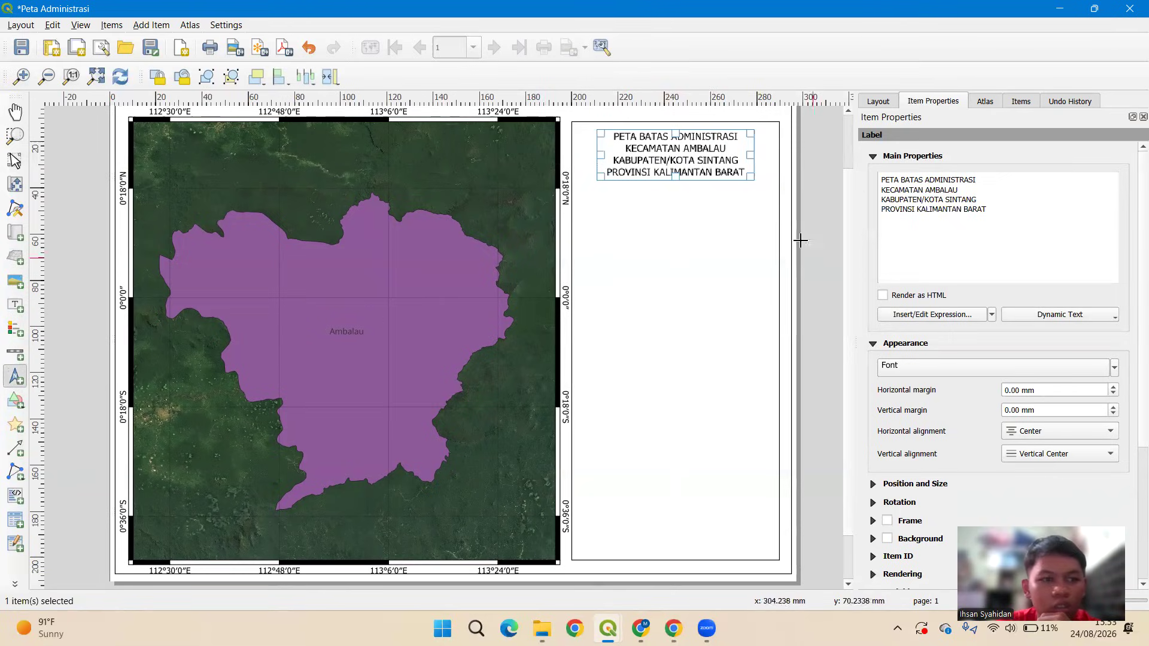
pyautogui.moveTo(651, 195); pyautogui.dragTo(686, 238)
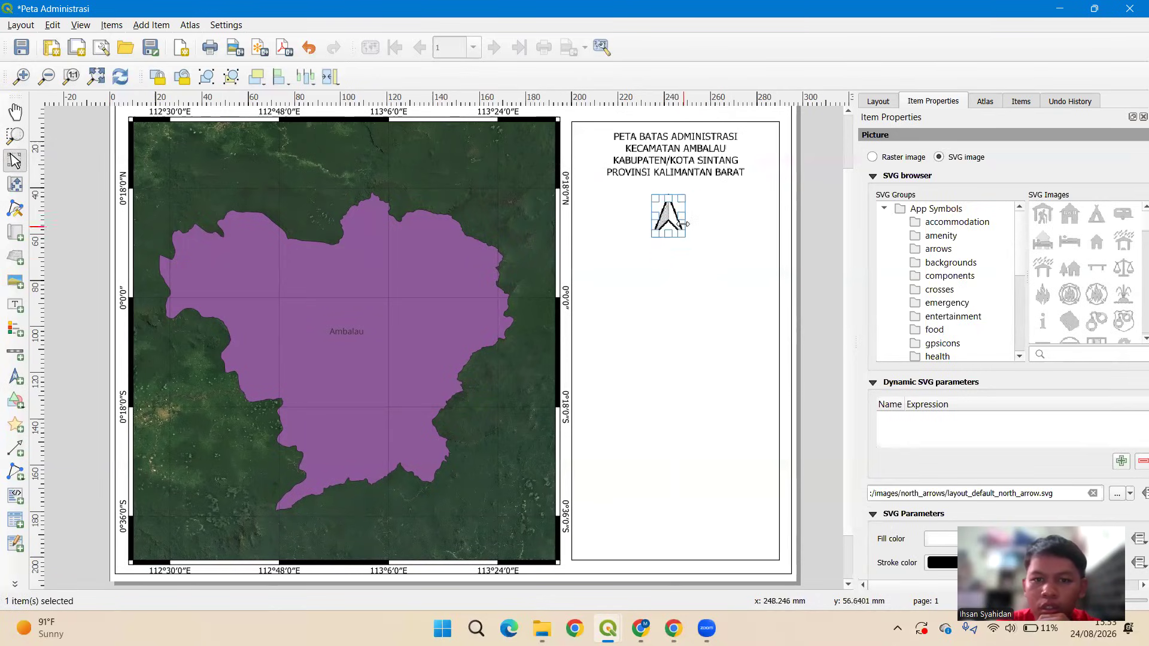
pyautogui.click(804, 241)
pyautogui.click(640, 217)
pyautogui.click(666, 219)
pyautogui.moveTo(665, 219)
pyautogui.mouseDown()
pyautogui.moveTo(688, 206)
pyautogui.moveTo(672, 207)
pyautogui.mouseUp()
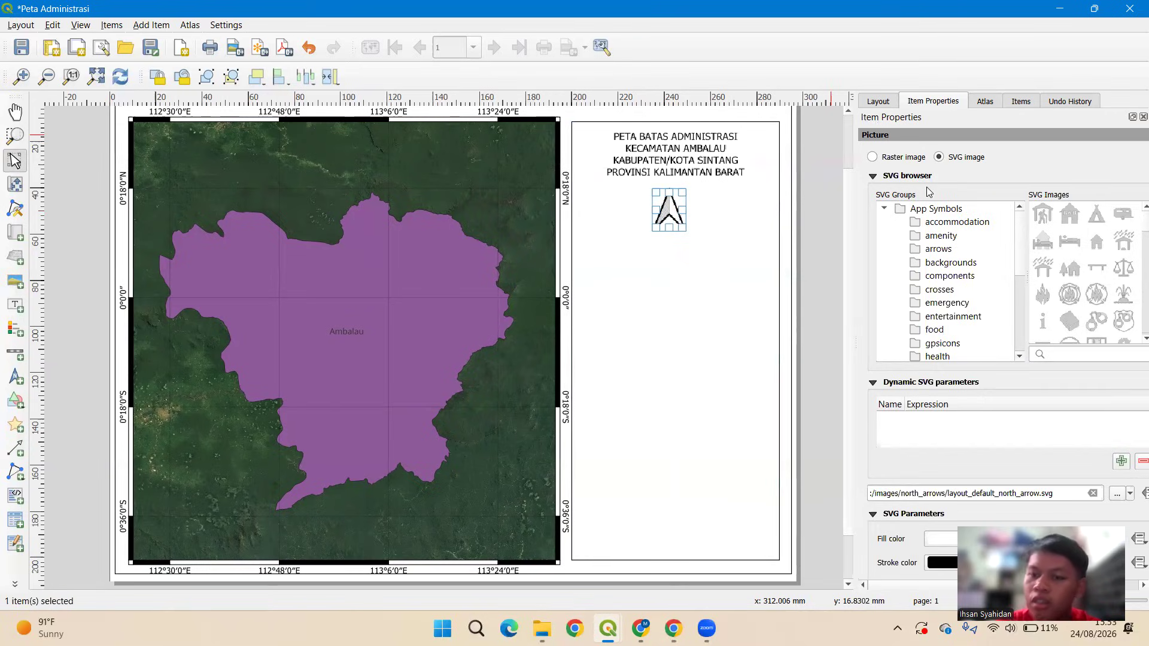
pyautogui.click(871, 157)
pyautogui.click(1117, 180)
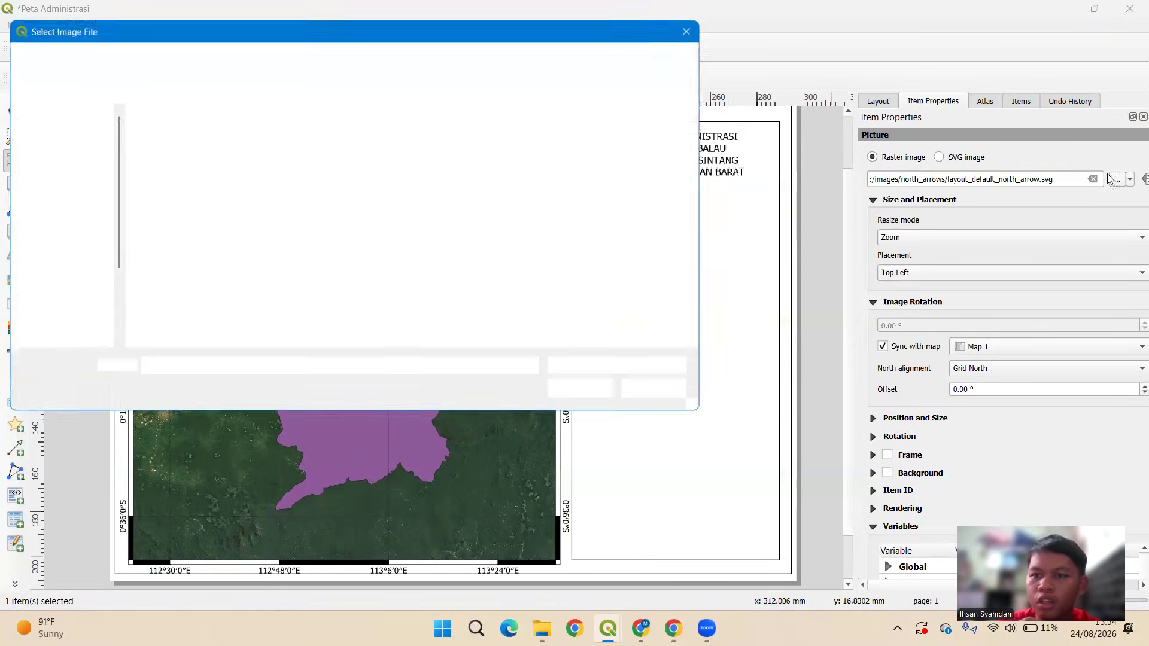
pyautogui.click(690, 31)
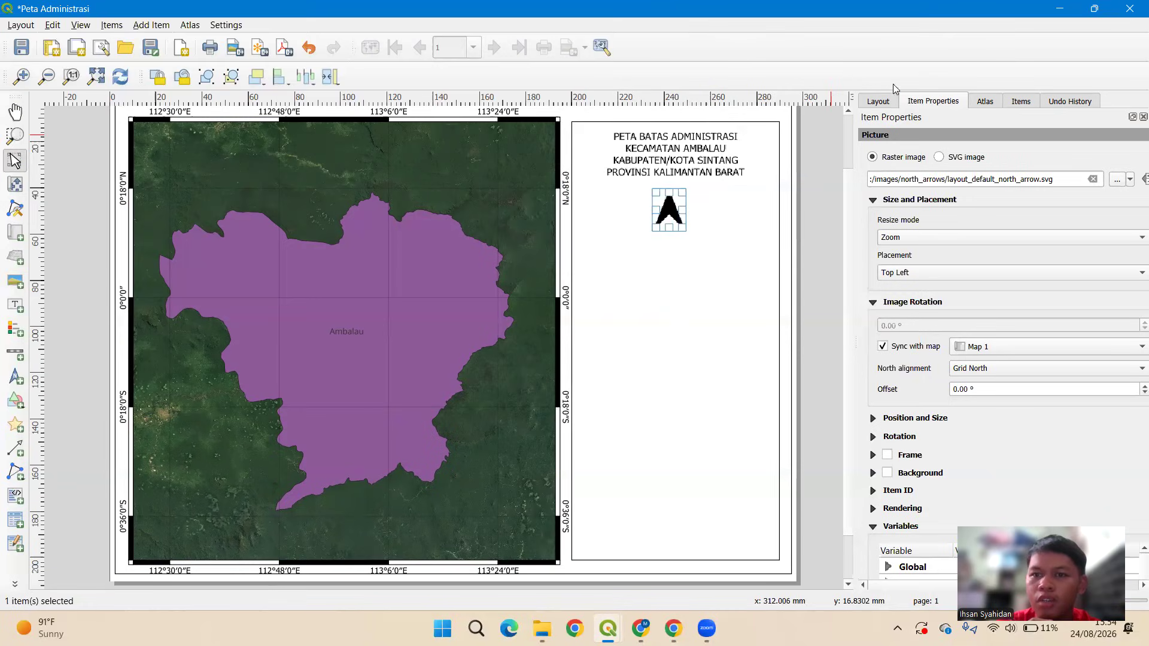
pyautogui.click(939, 157)
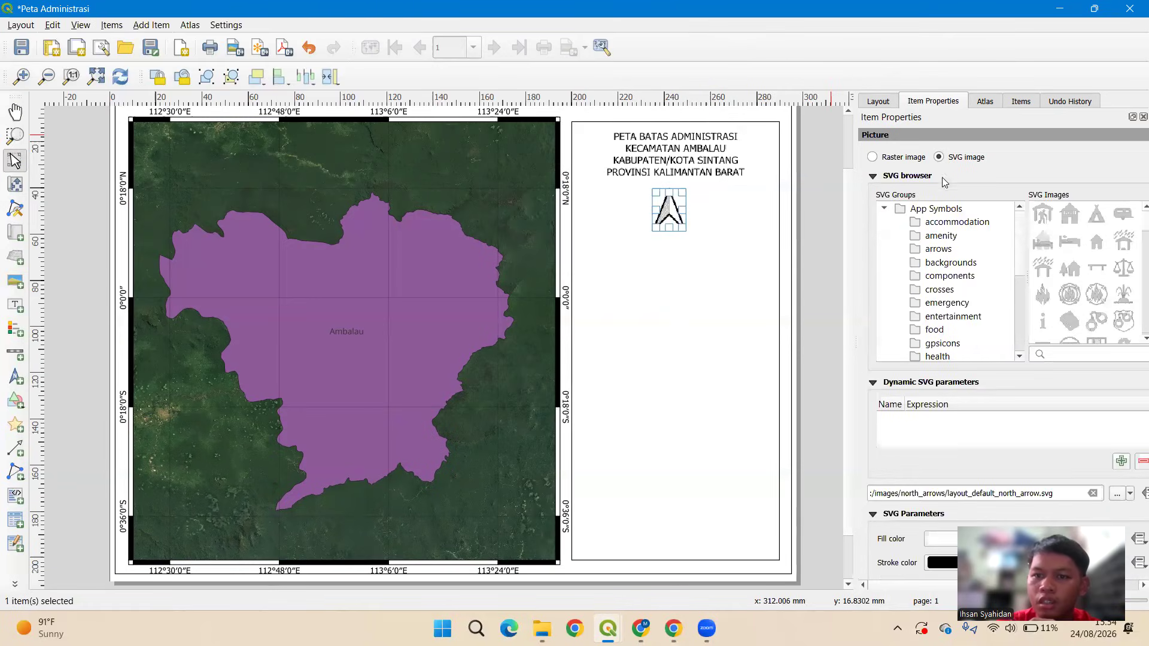
# Change the north arrow's symbol to NorthArrow_02.svg from the arrows SVG group.
pyautogui.moveTo(1021, 252); pyautogui.dragTo(1021, 292)
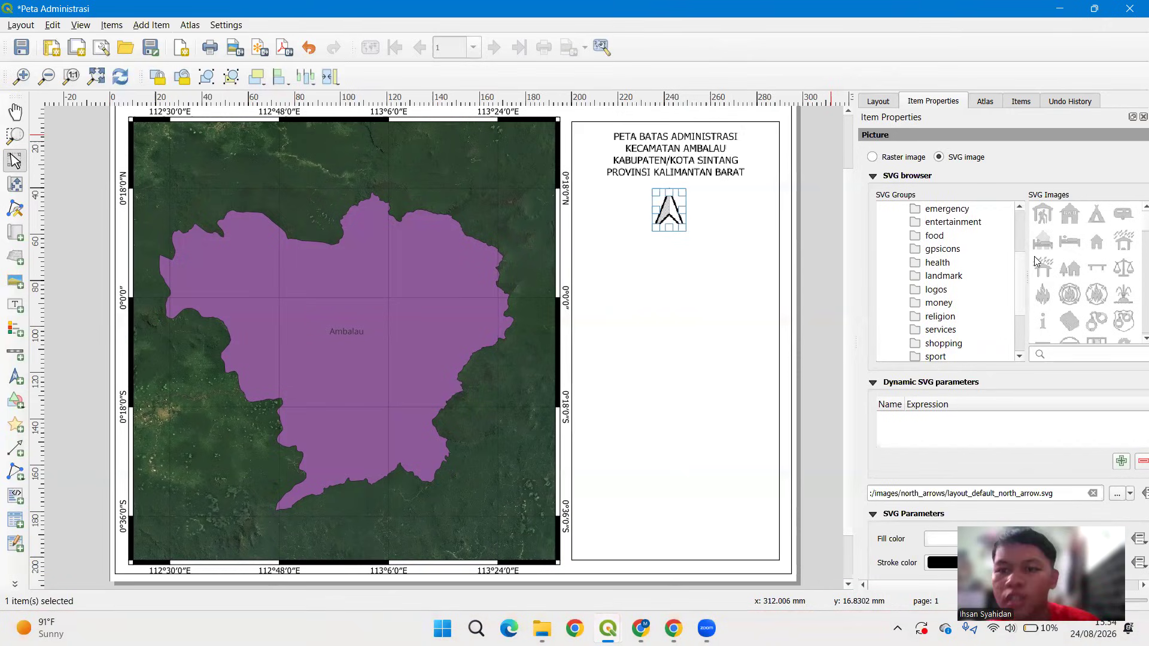
pyautogui.scroll(3, 1016, 251)
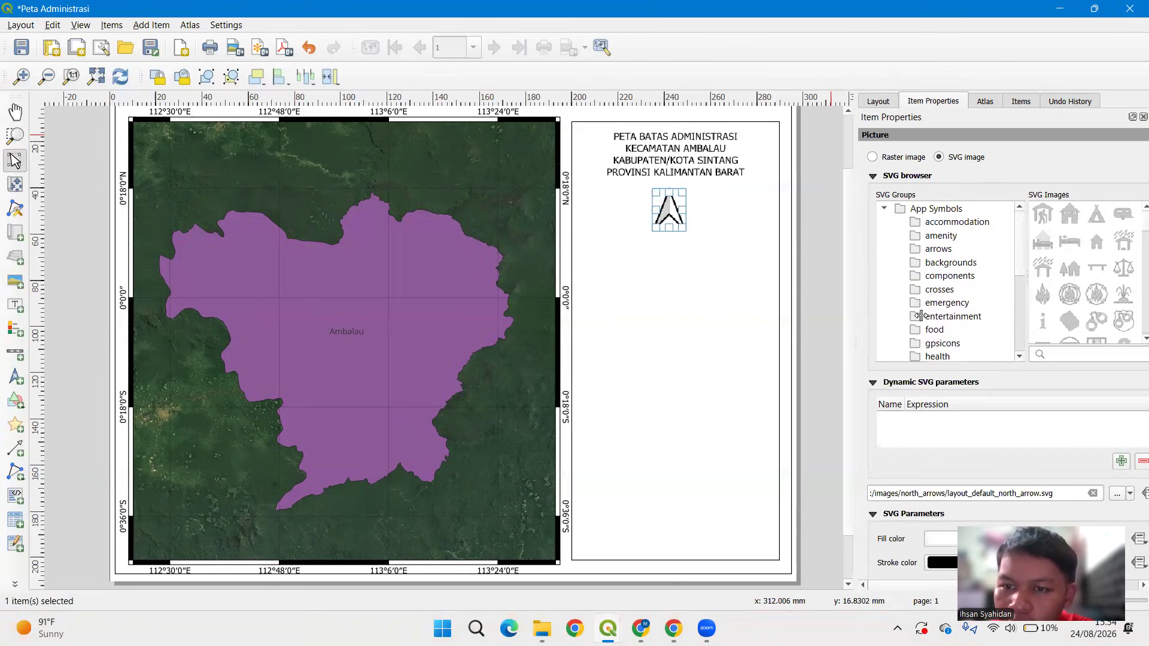
pyautogui.click(918, 251)
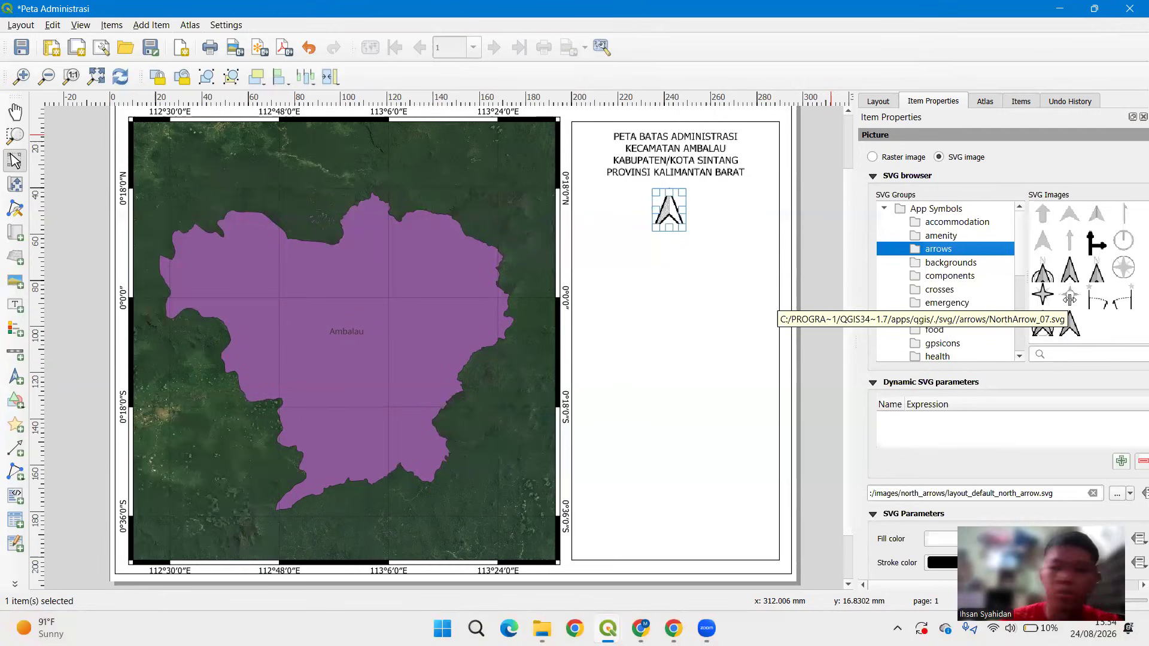
pyautogui.click(1044, 328)
pyautogui.click(1101, 269)
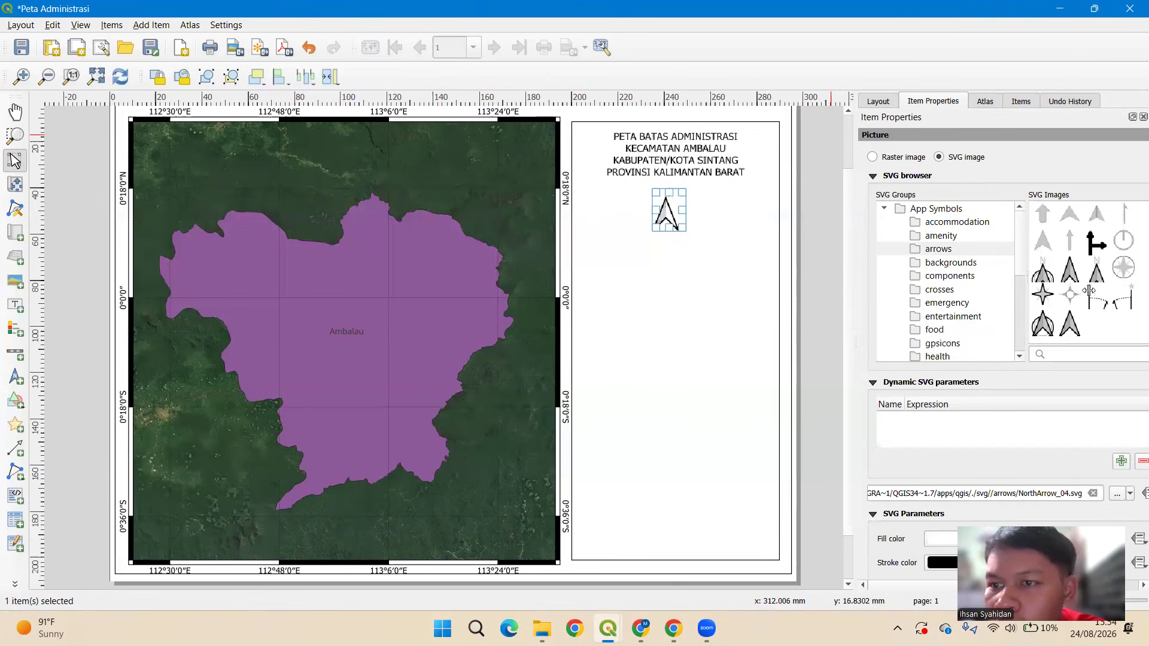
pyautogui.scroll(-3, 1081, 286)
pyautogui.scroll(2, 1083, 204)
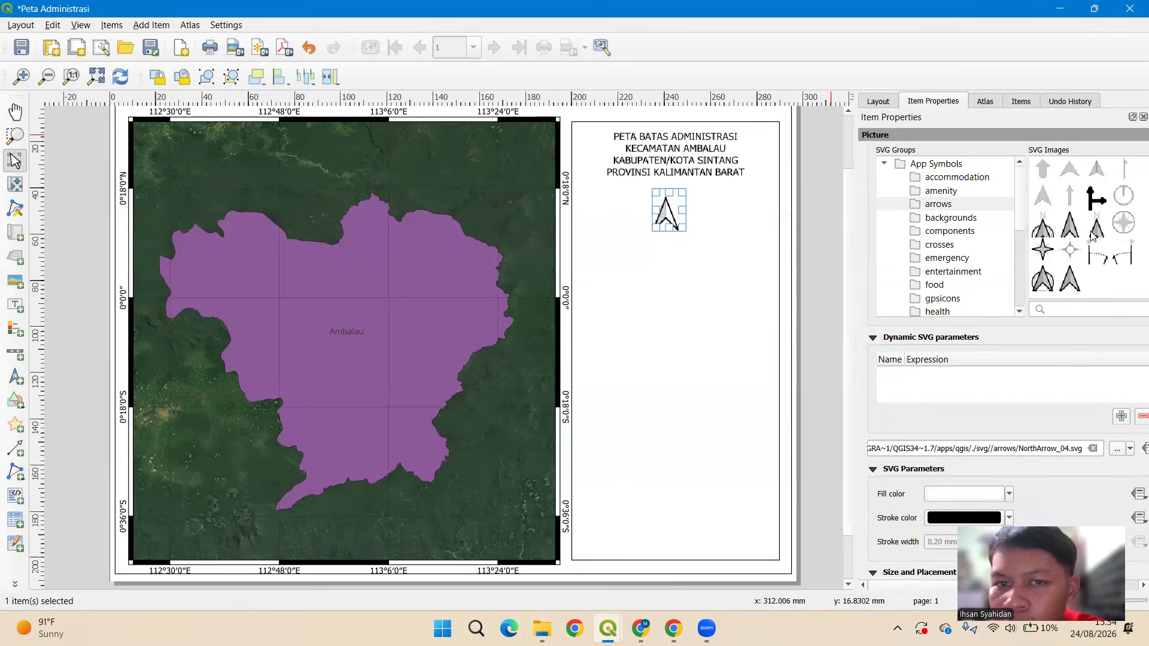
pyautogui.click(1051, 282)
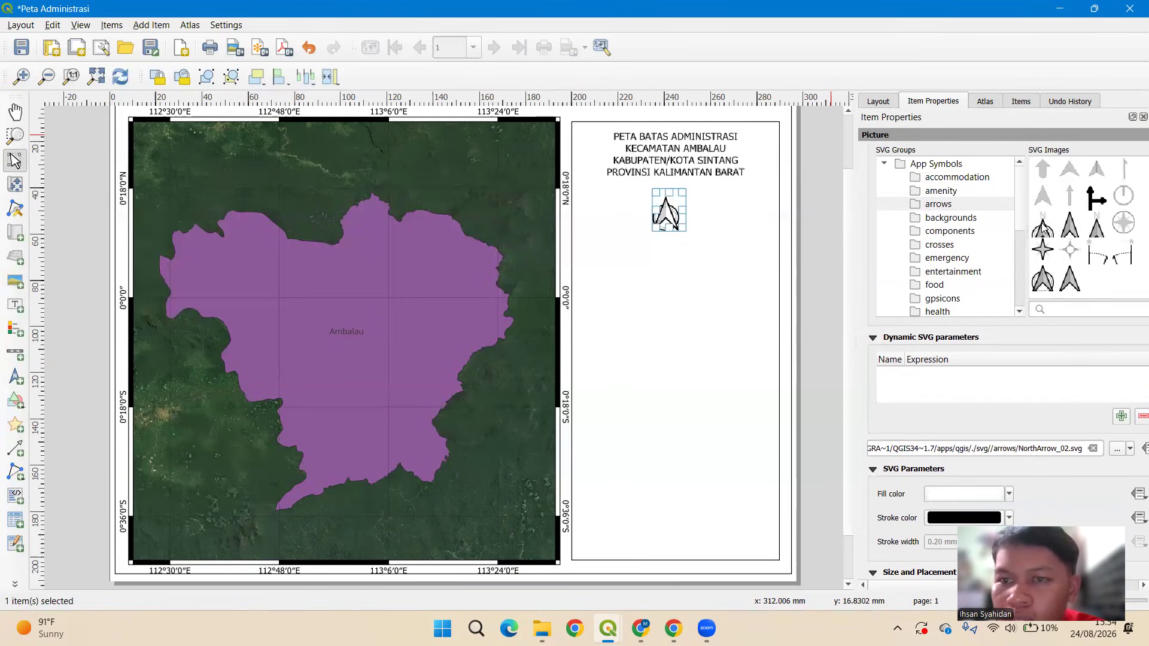
pyautogui.click(819, 235)
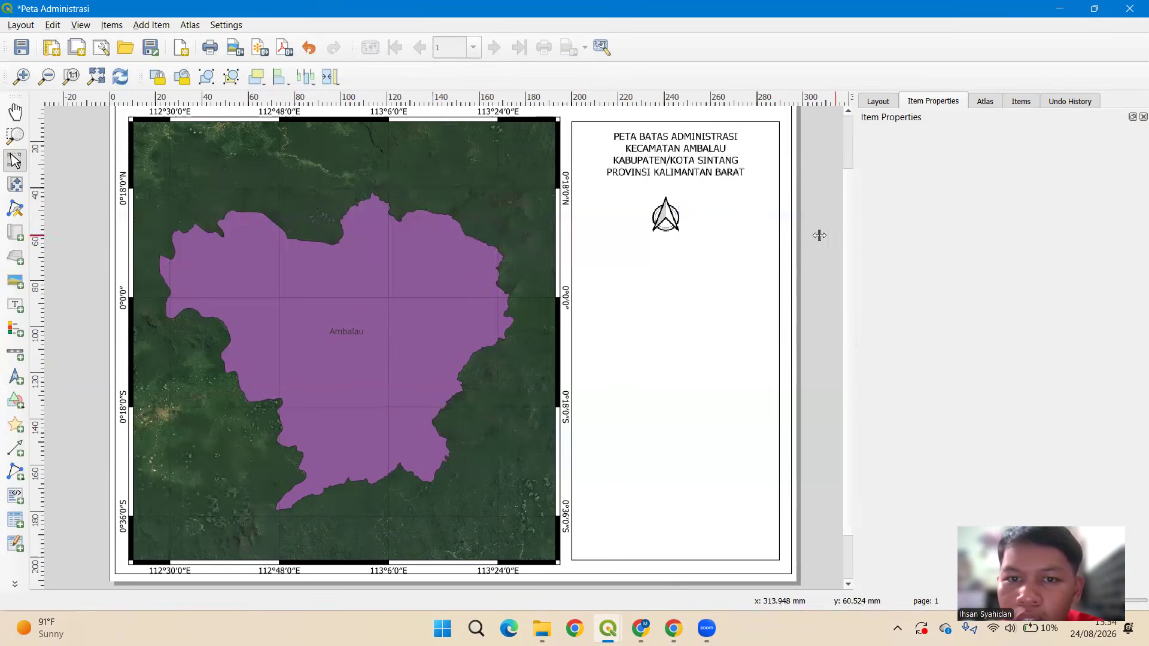
# Set the north arrow's fill color to black and center the arrow beneath the title label.
pyautogui.click(665, 218)
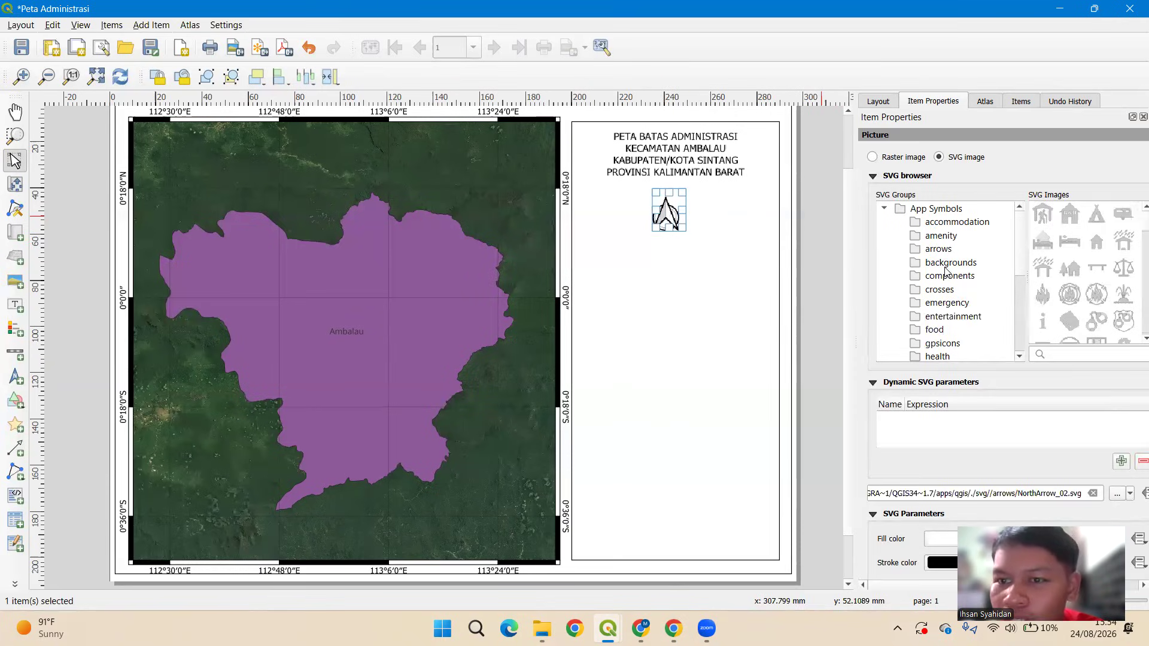
pyautogui.click(933, 251)
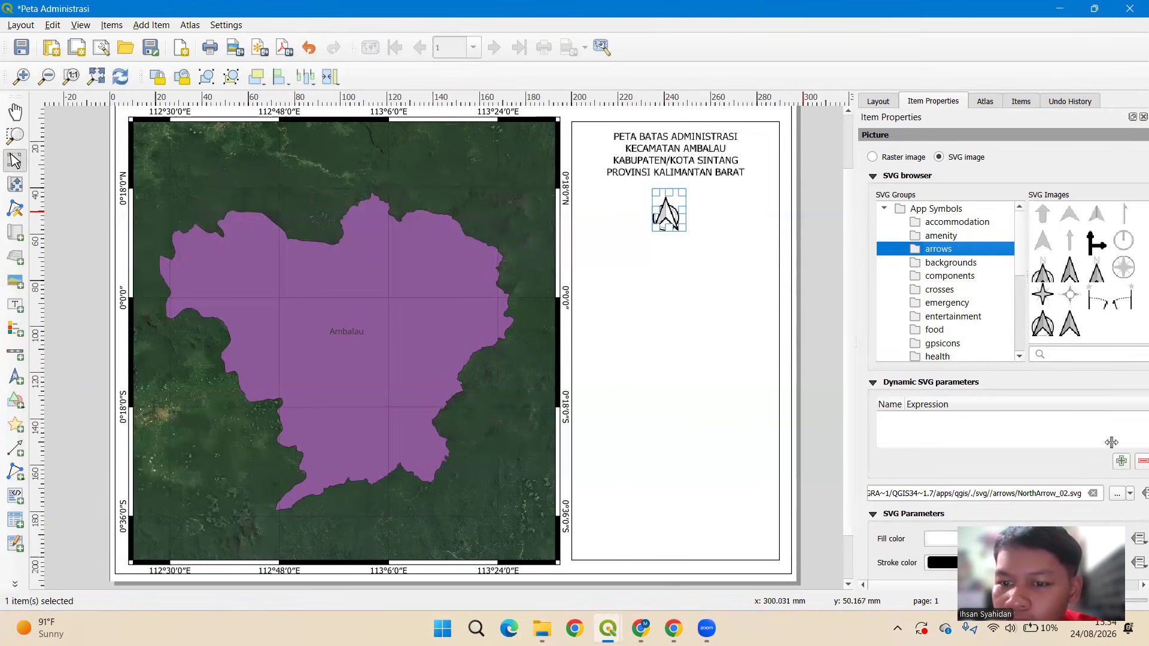
pyautogui.moveTo(856, 287); pyautogui.dragTo(800, 289)
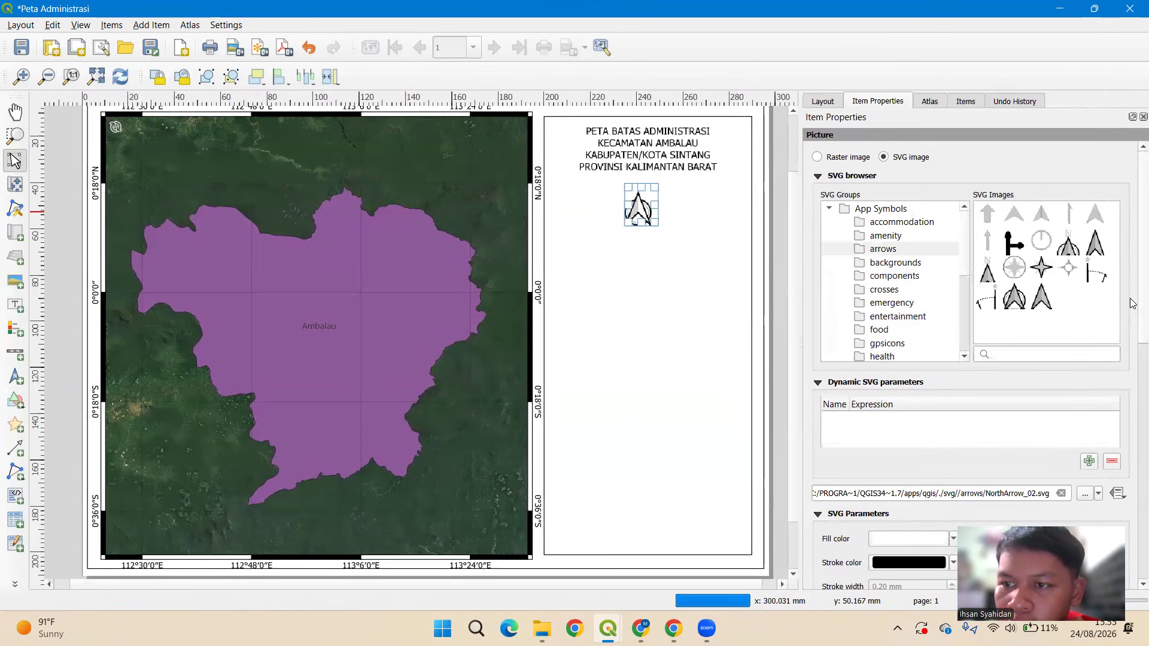
pyautogui.scroll(-5, 955, 371)
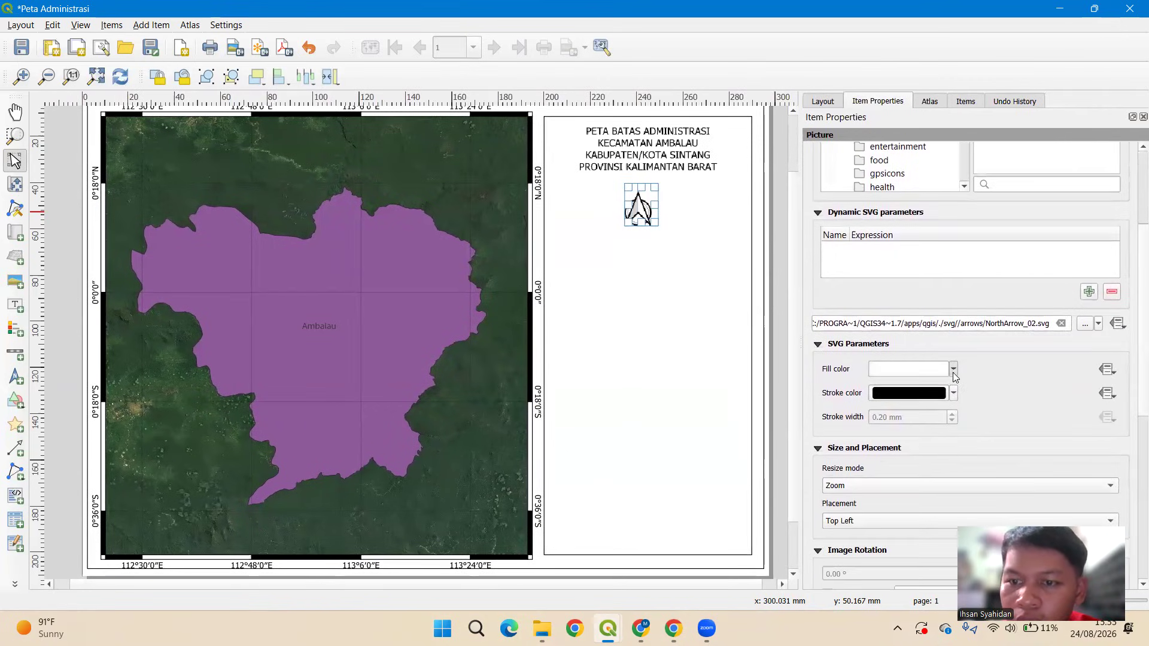
pyautogui.click(953, 372)
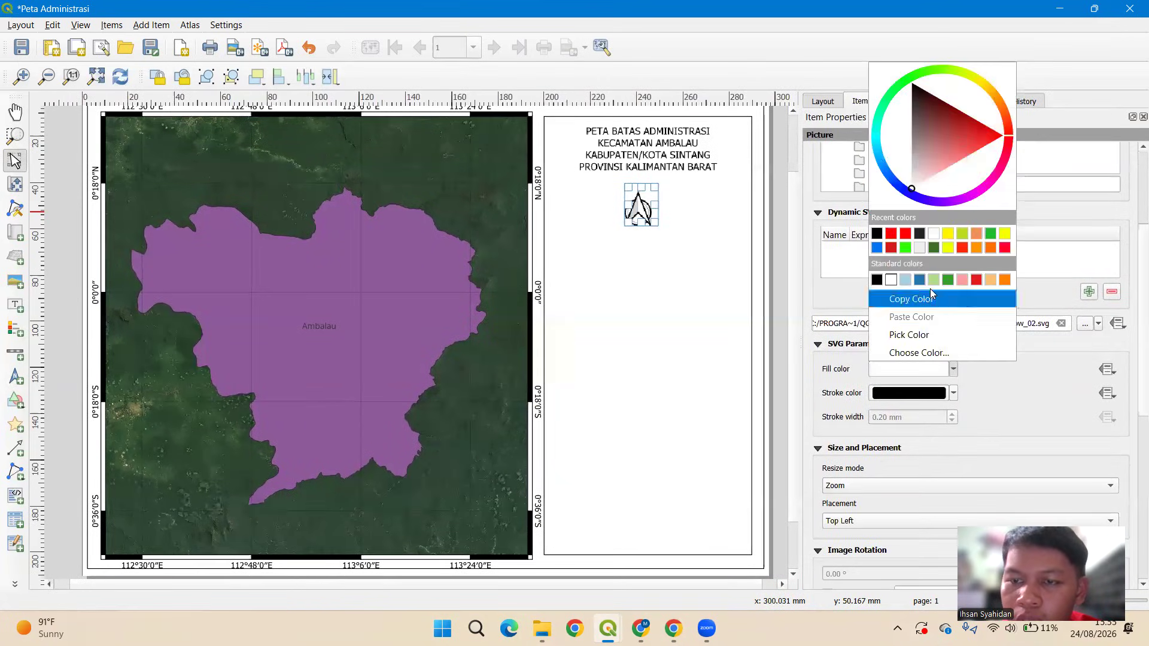
pyautogui.click(877, 234)
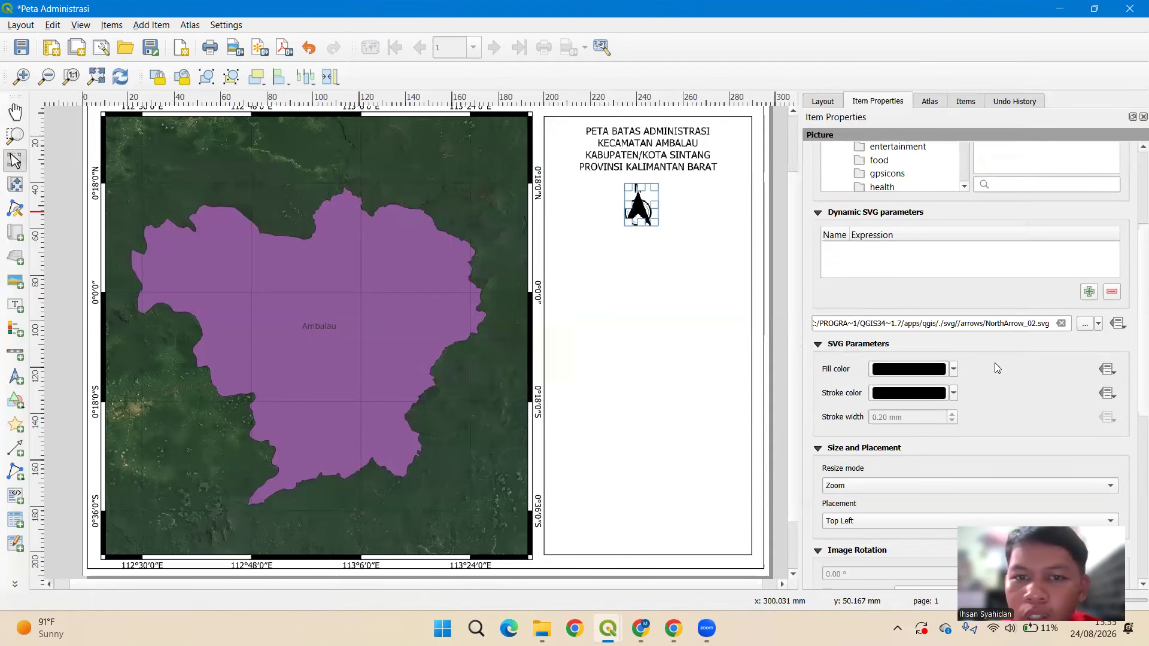
pyautogui.click(775, 239)
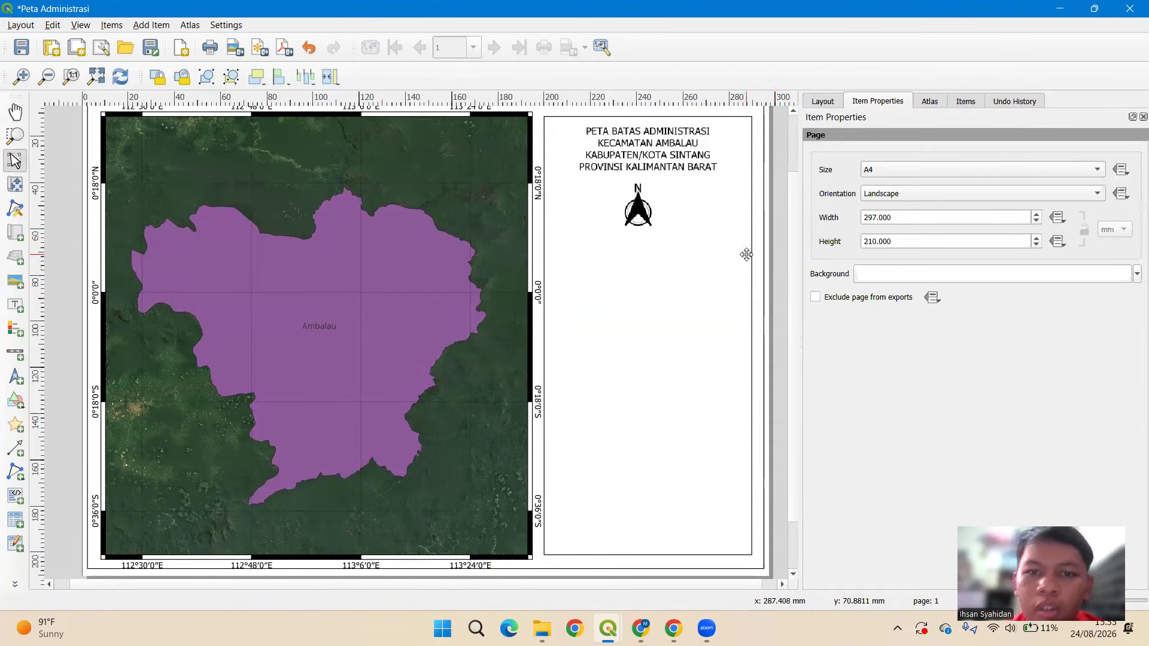
pyautogui.moveTo(654, 213); pyautogui.dragTo(648, 208)
pyautogui.moveTo(646, 208); pyautogui.dragTo(646, 206)
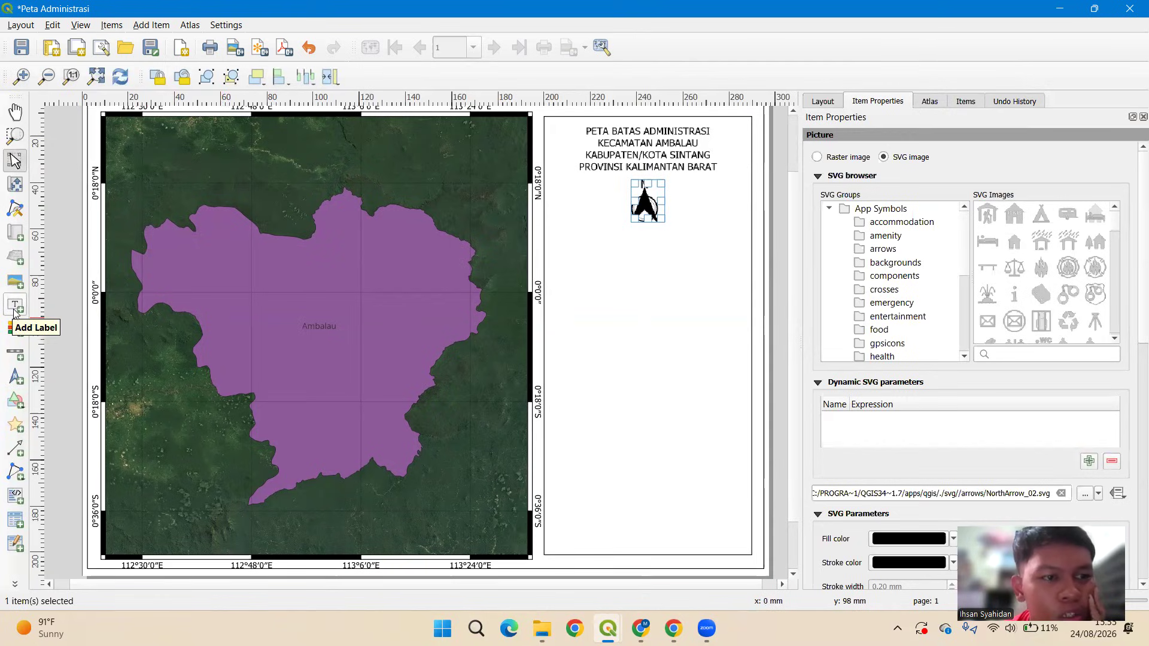
# Add a scale bar to the side box and move it close beneath the north arrow, roughly centered.
pyautogui.click(10, 357)
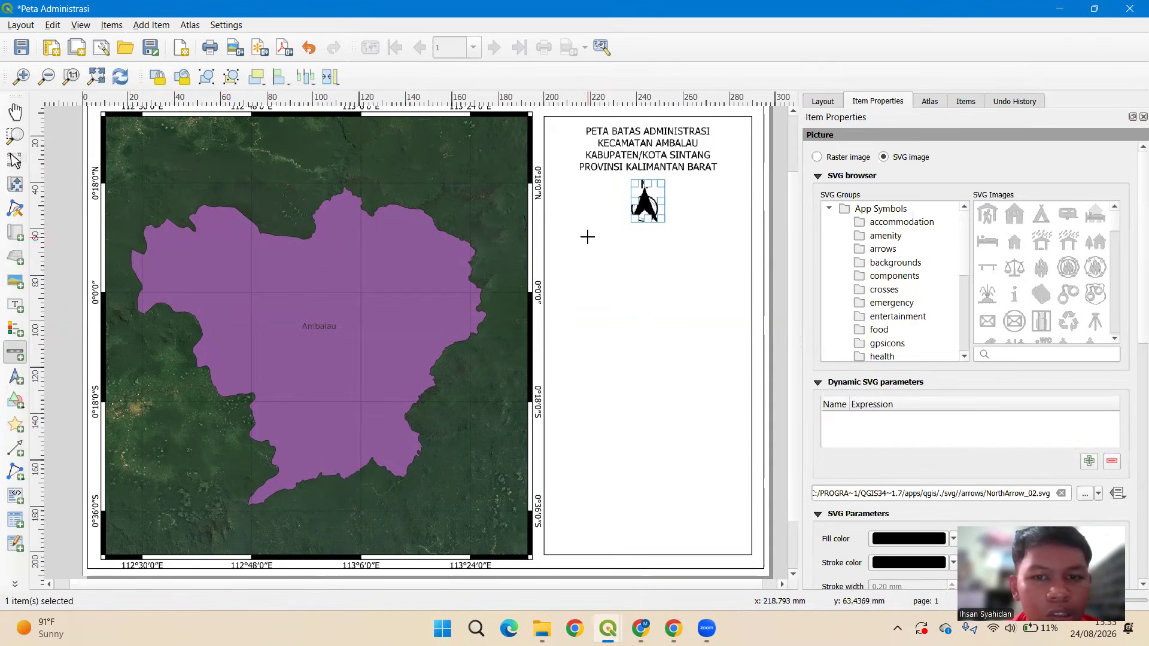
pyautogui.moveTo(582, 239); pyautogui.dragTo(725, 255)
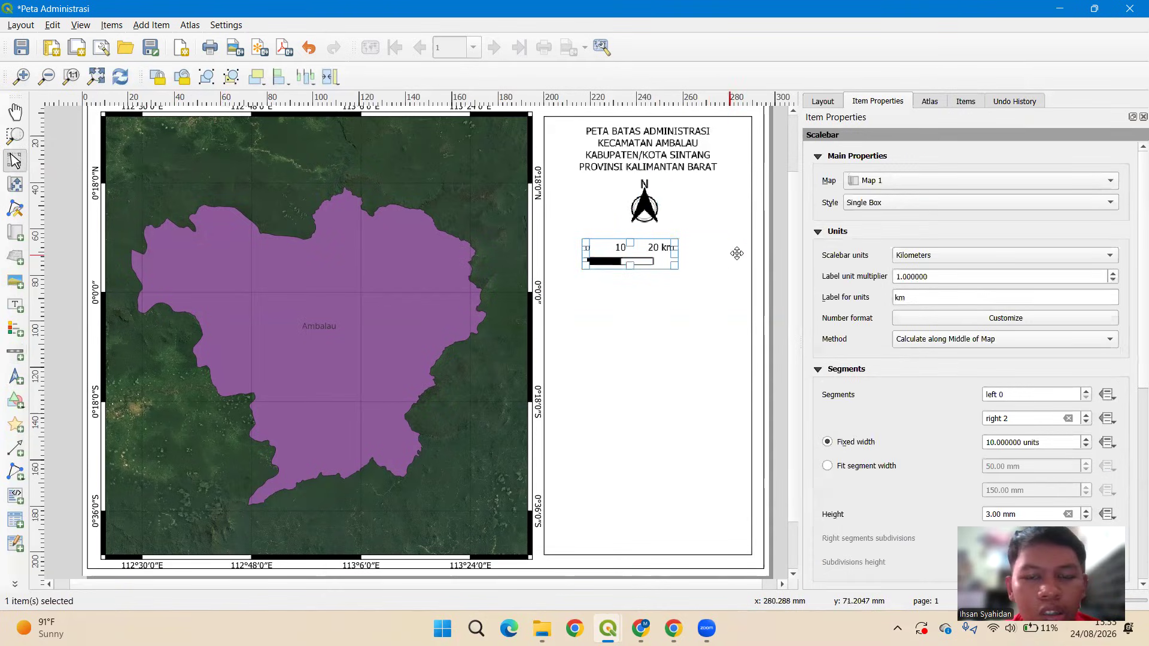
pyautogui.click(774, 229)
pyautogui.moveTo(643, 252); pyautogui.dragTo(668, 245)
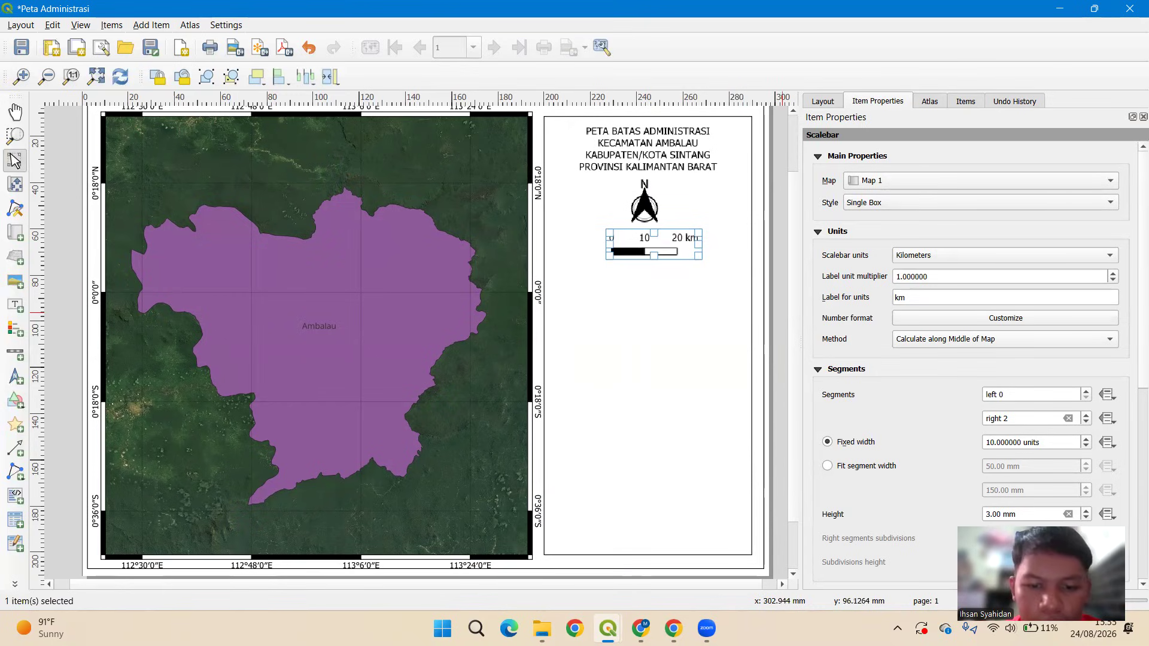
pyautogui.click(608, 628)
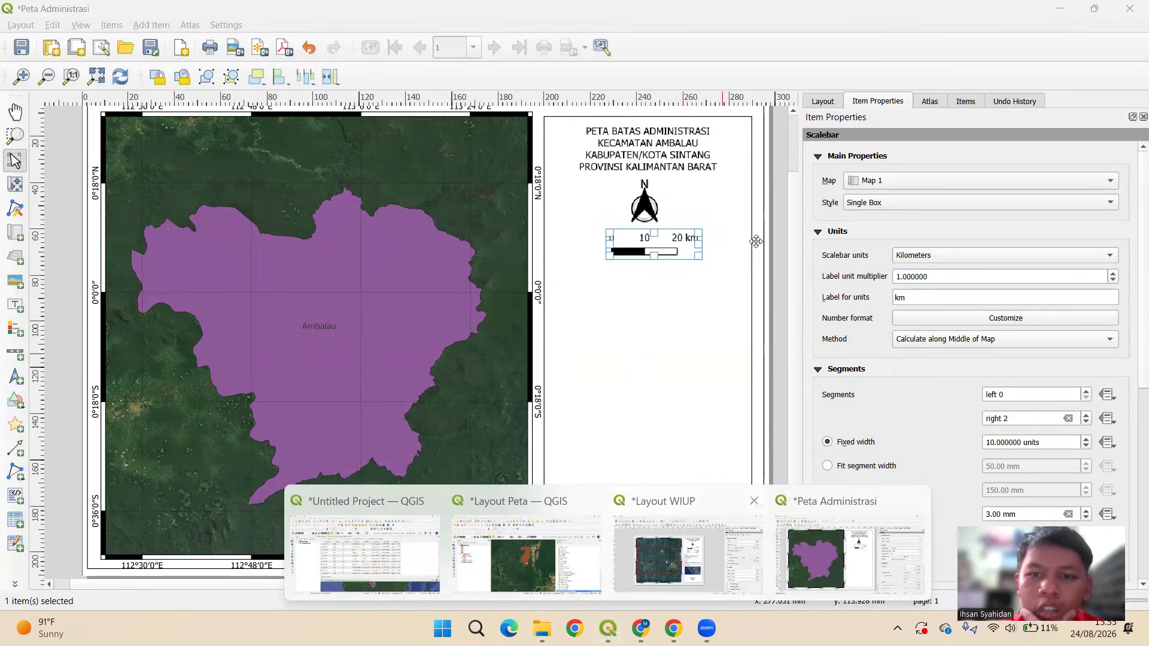
pyautogui.click(780, 274)
pyautogui.click(670, 247)
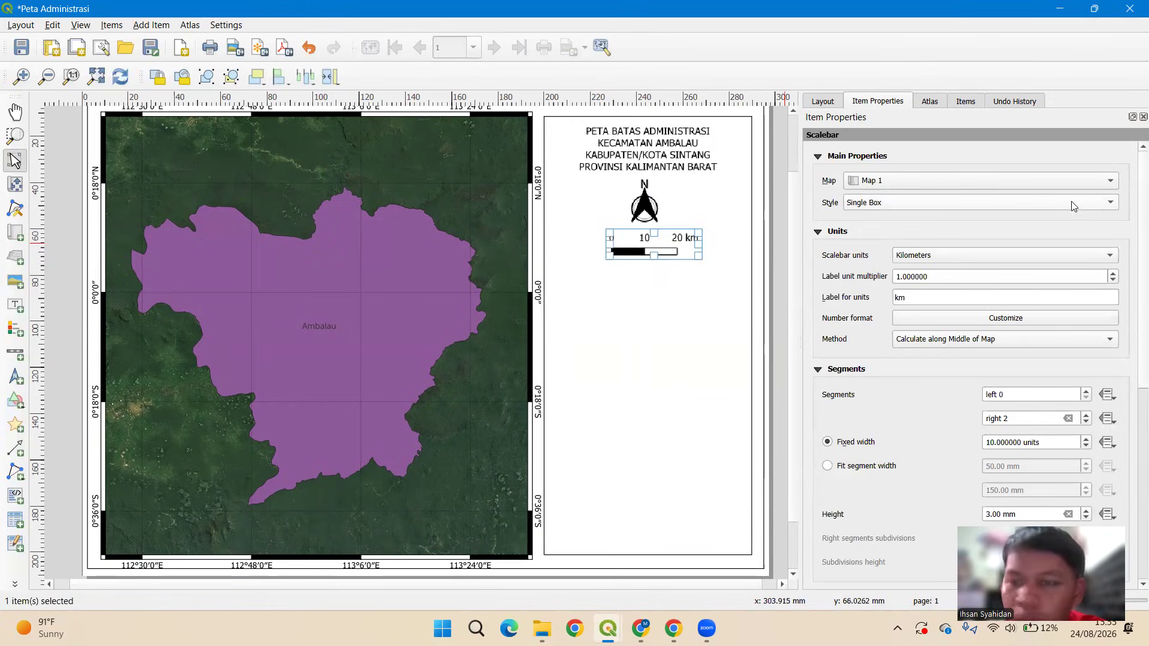
pyautogui.scroll(-1, 1133, 232)
pyautogui.scroll(1, 1053, 239)
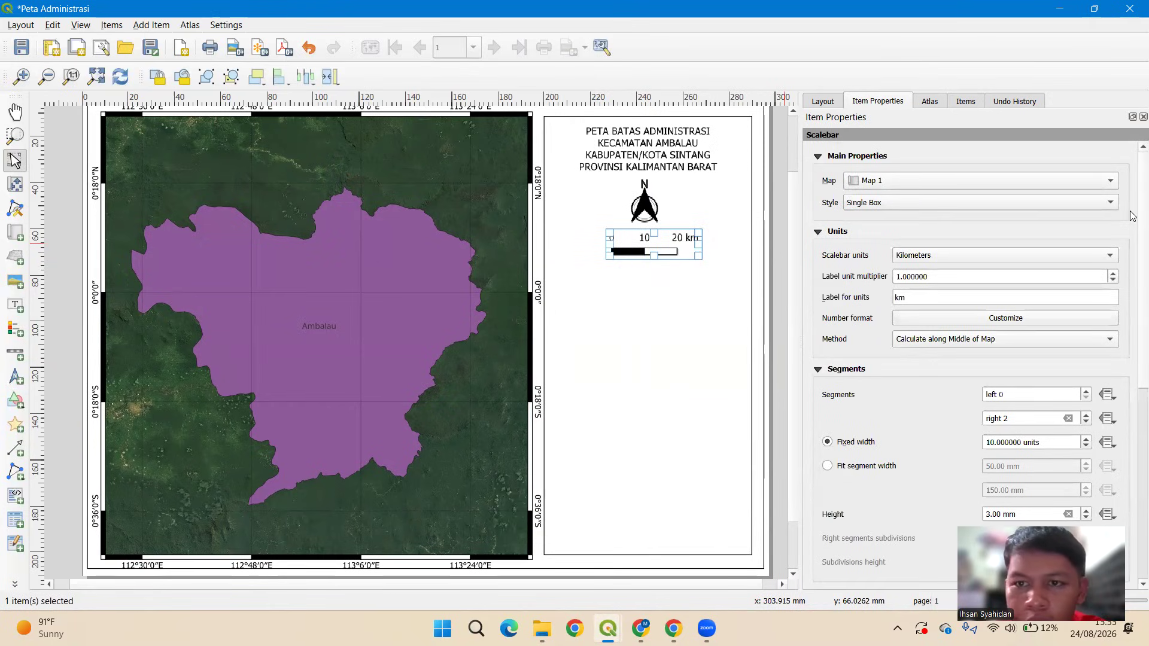
pyautogui.click(870, 203)
pyautogui.click(869, 204)
pyautogui.click(854, 181)
pyautogui.click(854, 181)
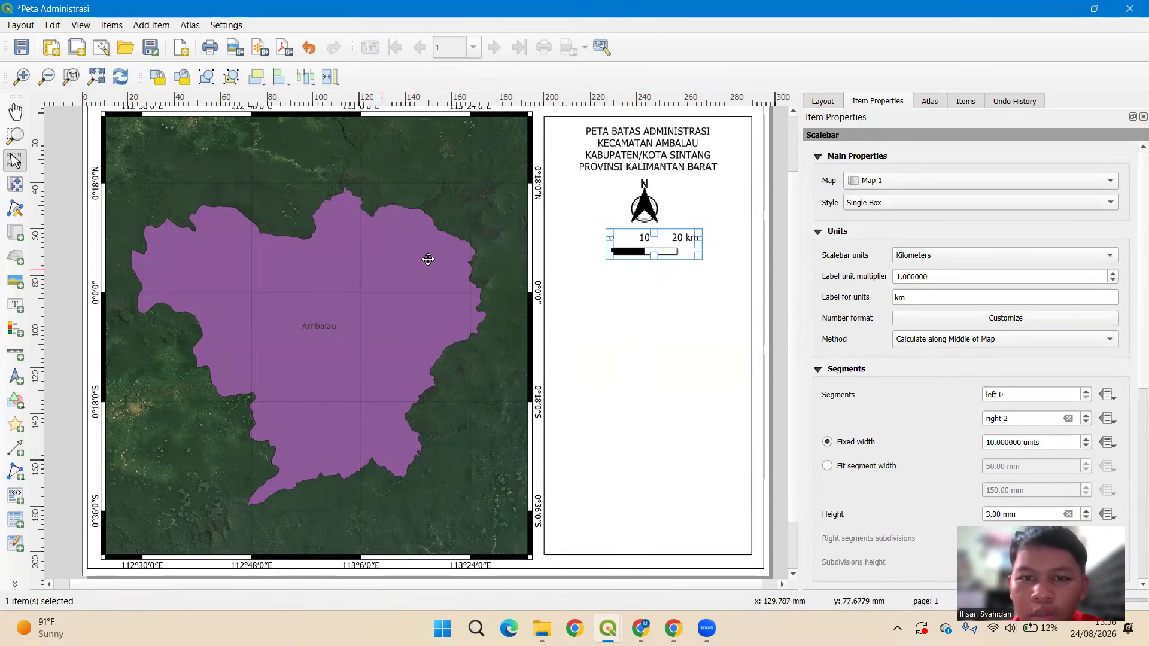
# Try out alternative scale bar styles, including Double Box, Line Ticks Up and Line Ticks Down.
pyautogui.click(868, 207)
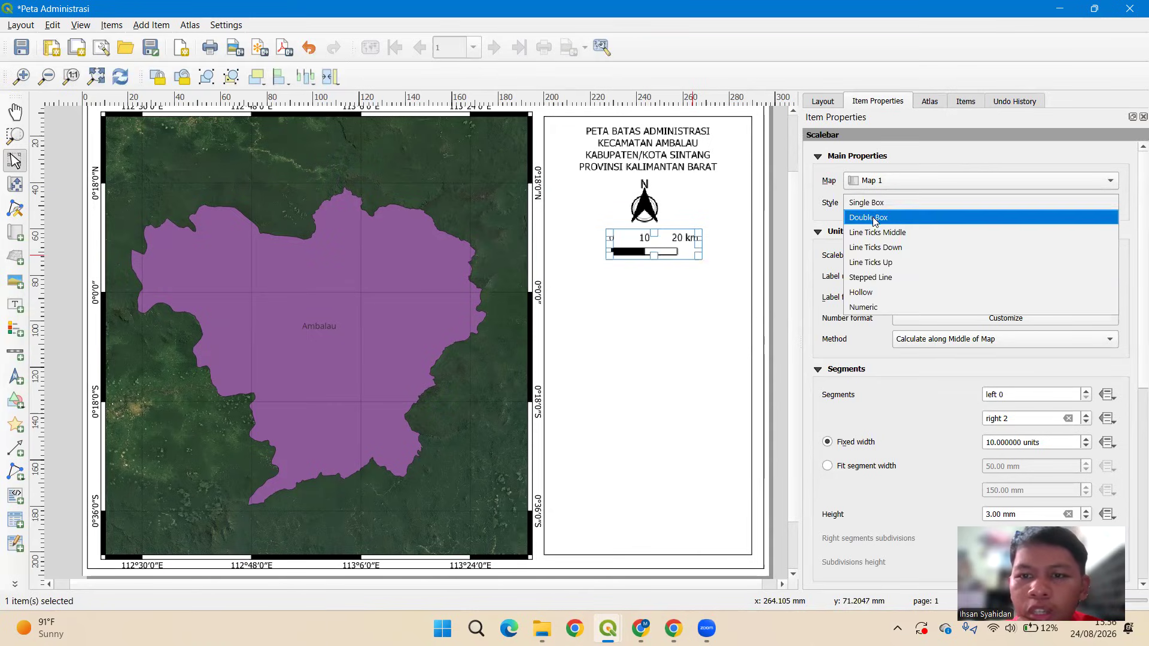
pyautogui.click(875, 218)
pyautogui.click(876, 204)
pyautogui.click(879, 216)
pyautogui.click(892, 205)
pyautogui.click(895, 228)
pyautogui.click(895, 204)
pyautogui.click(894, 219)
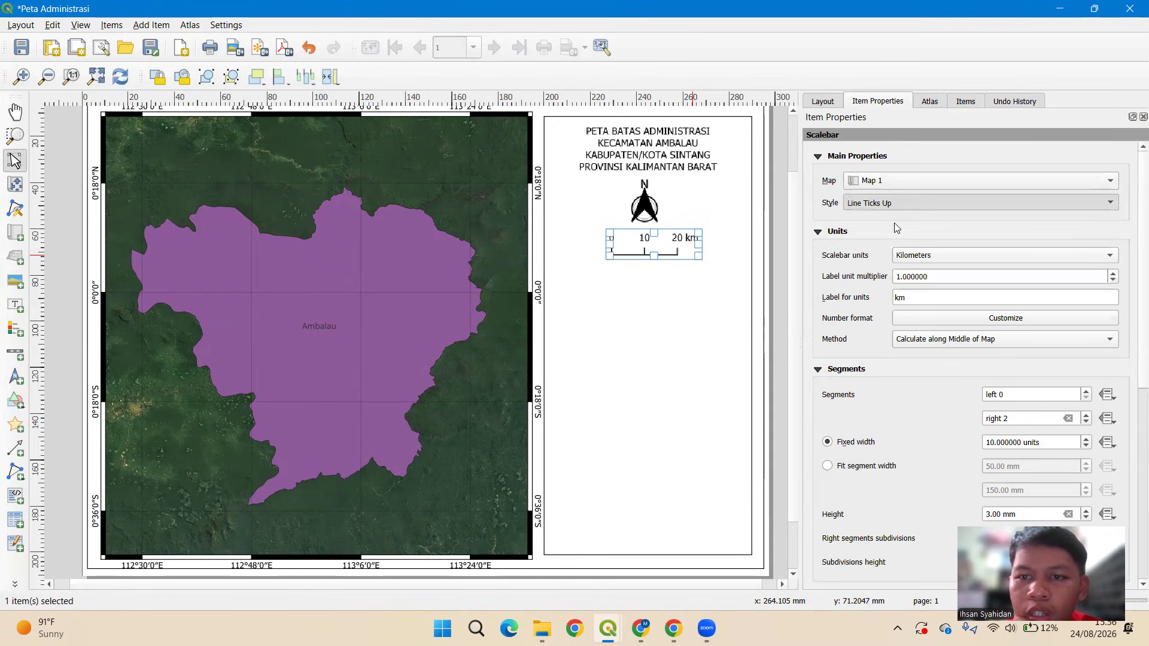
pyautogui.click(895, 203)
pyautogui.click(890, 187)
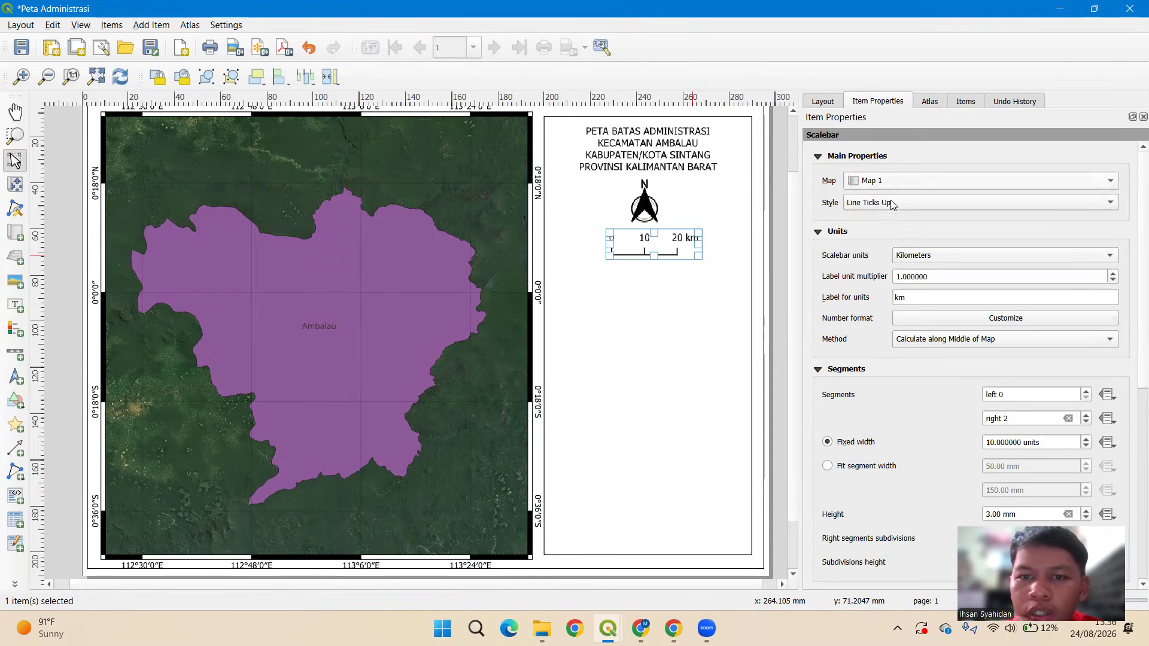
pyautogui.click(891, 206)
pyautogui.click(892, 189)
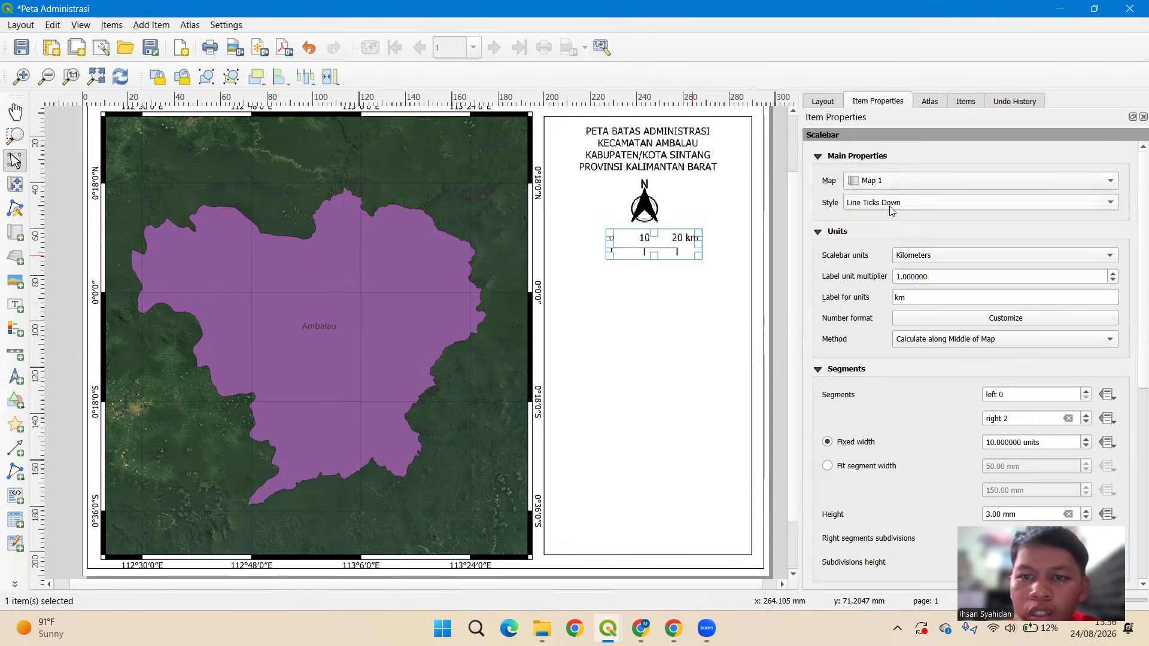
# Set the scale bar's style to Double Box.
pyautogui.click(891, 204)
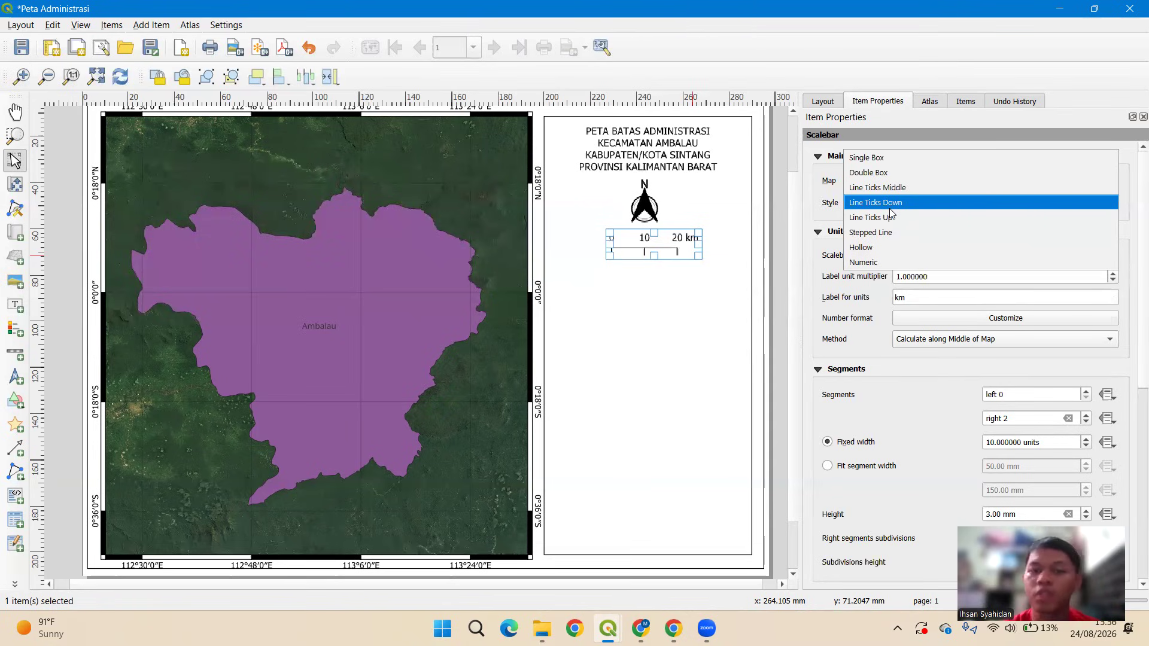
pyautogui.click(886, 172)
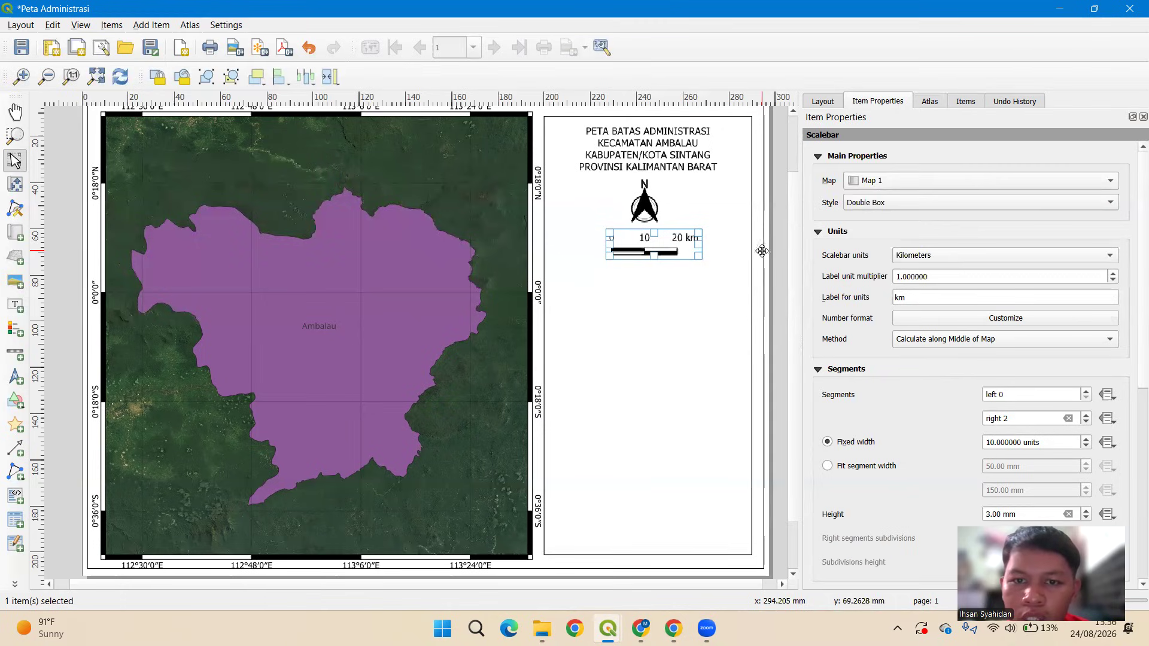
# Set the scale bar's units to Kilometers.
pyautogui.click(938, 256)
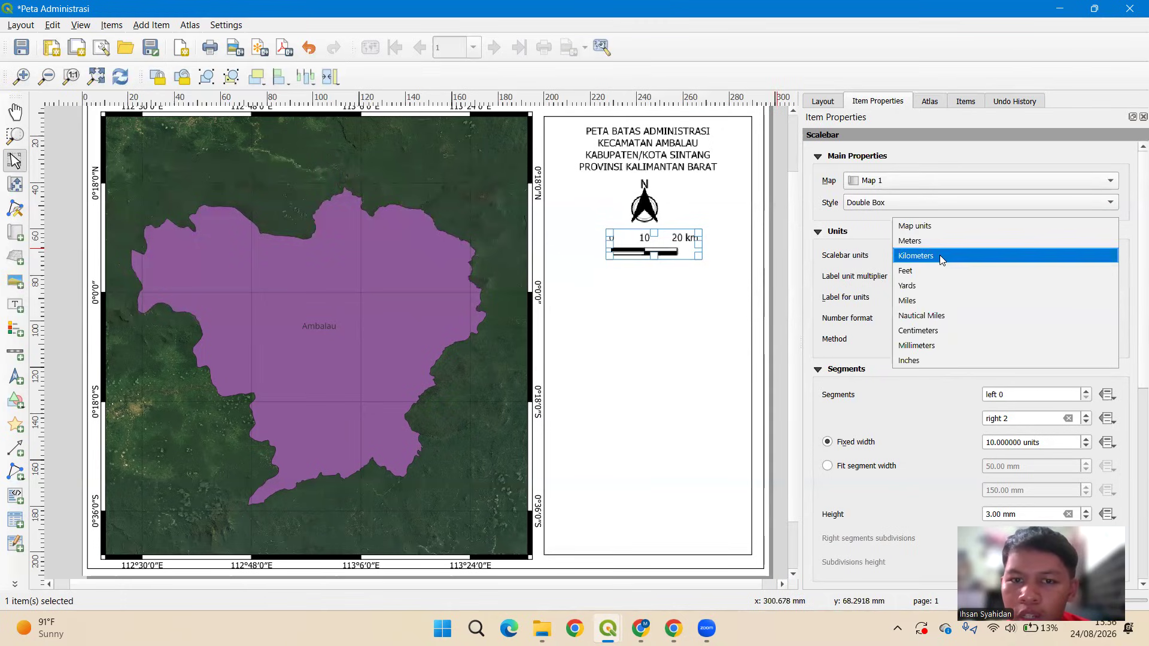
pyautogui.click(940, 255)
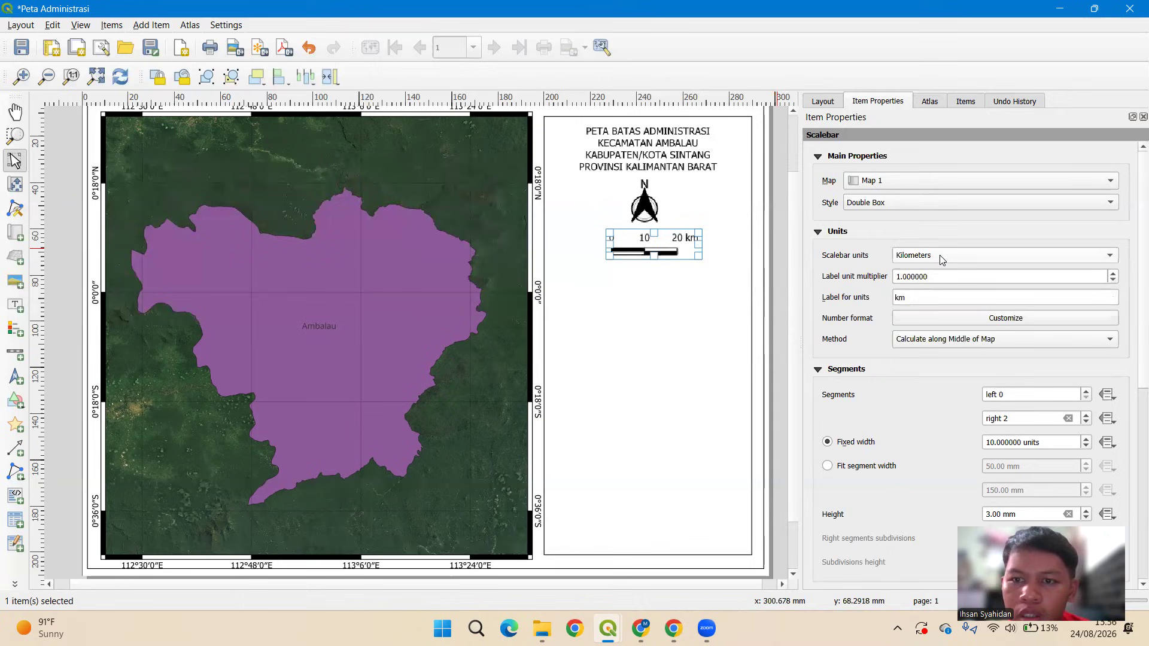
pyautogui.scroll(-2, 1132, 294)
pyautogui.scroll(-4, 1132, 308)
pyautogui.scroll(5, 1130, 303)
pyautogui.scroll(-2, 1128, 308)
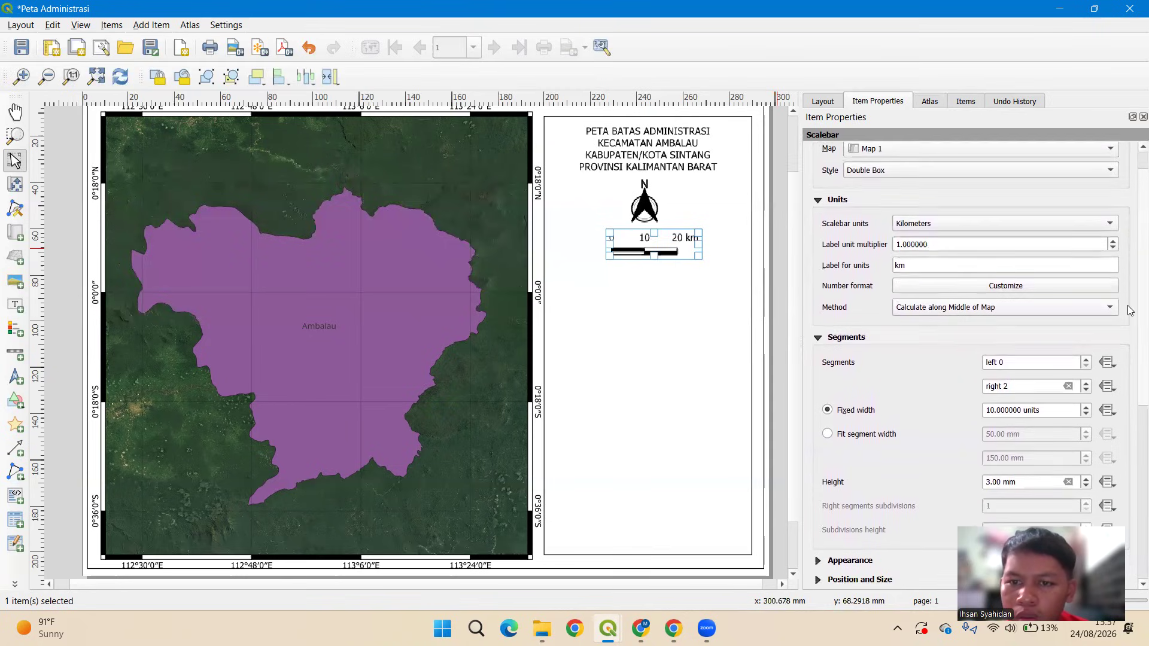
pyautogui.scroll(2, 1126, 309)
pyautogui.scroll(-7, 1119, 323)
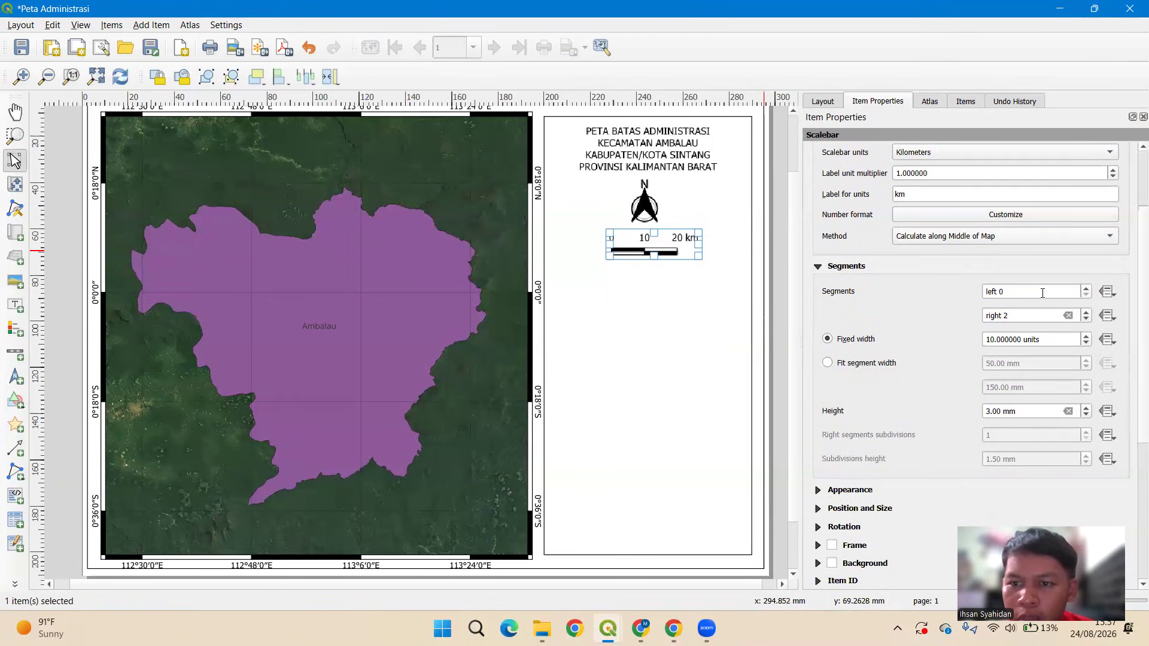
# Try four right segments on the scale bar and return to two.
pyautogui.click(1086, 313)
pyautogui.click(1085, 313)
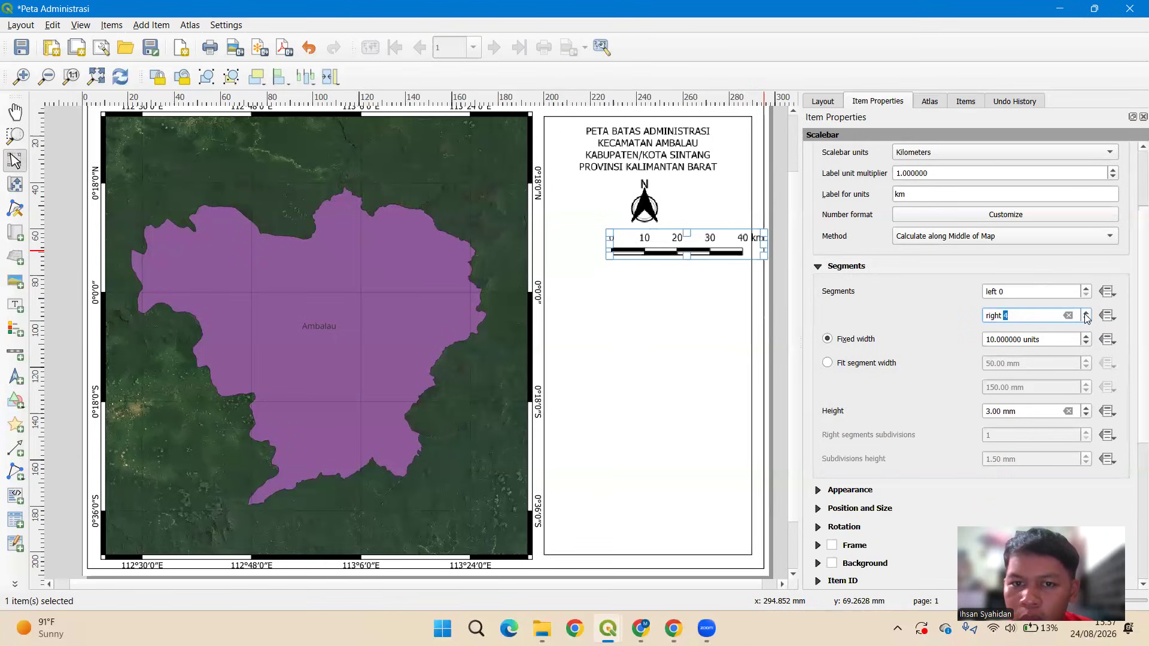
pyautogui.click(1086, 319)
pyautogui.click(1086, 319)
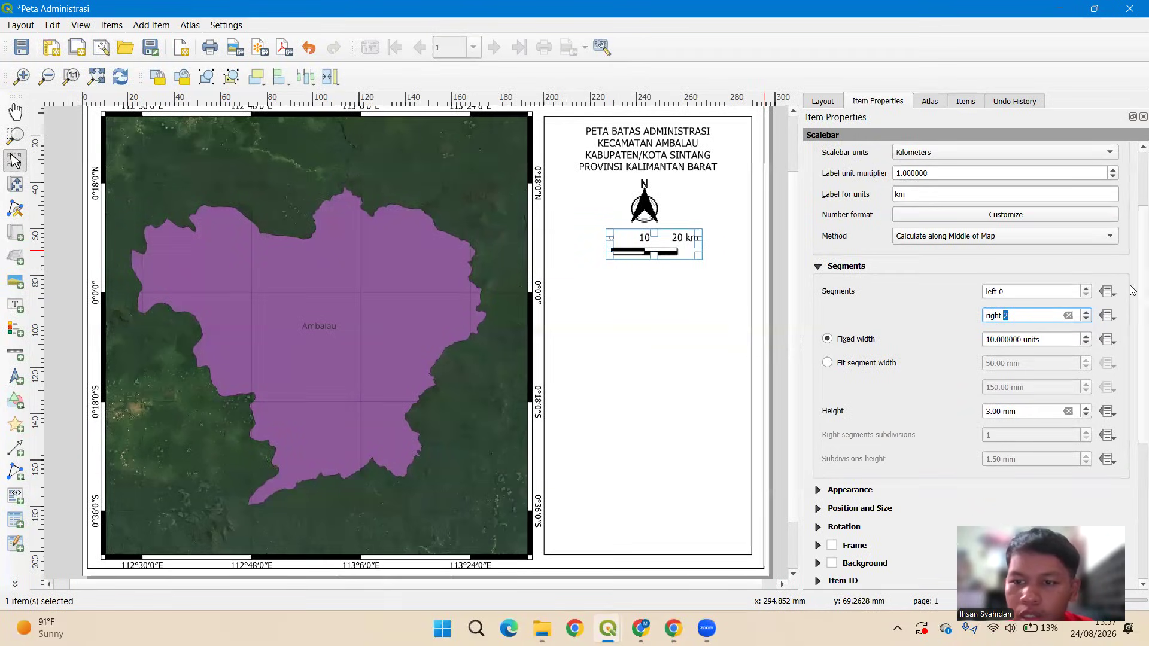
# Try Fit segment width and a fixed width of 12 units on the scale bar, and return to a fixed width of 10 units.
pyautogui.scroll(-1, 1133, 302)
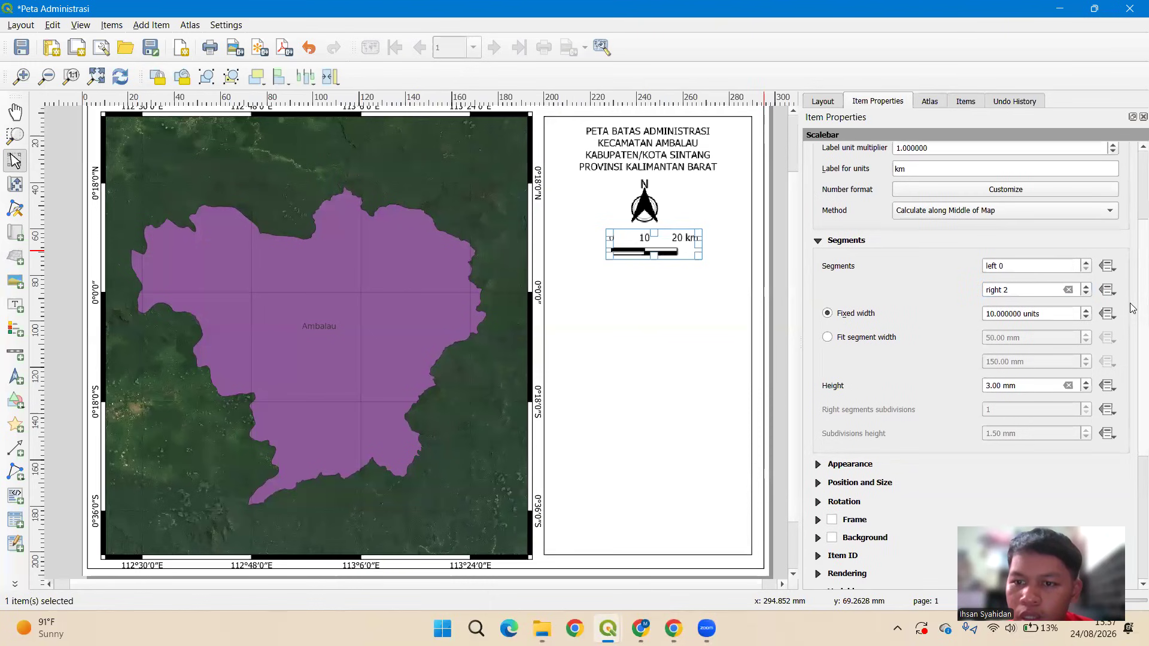
pyautogui.click(828, 338)
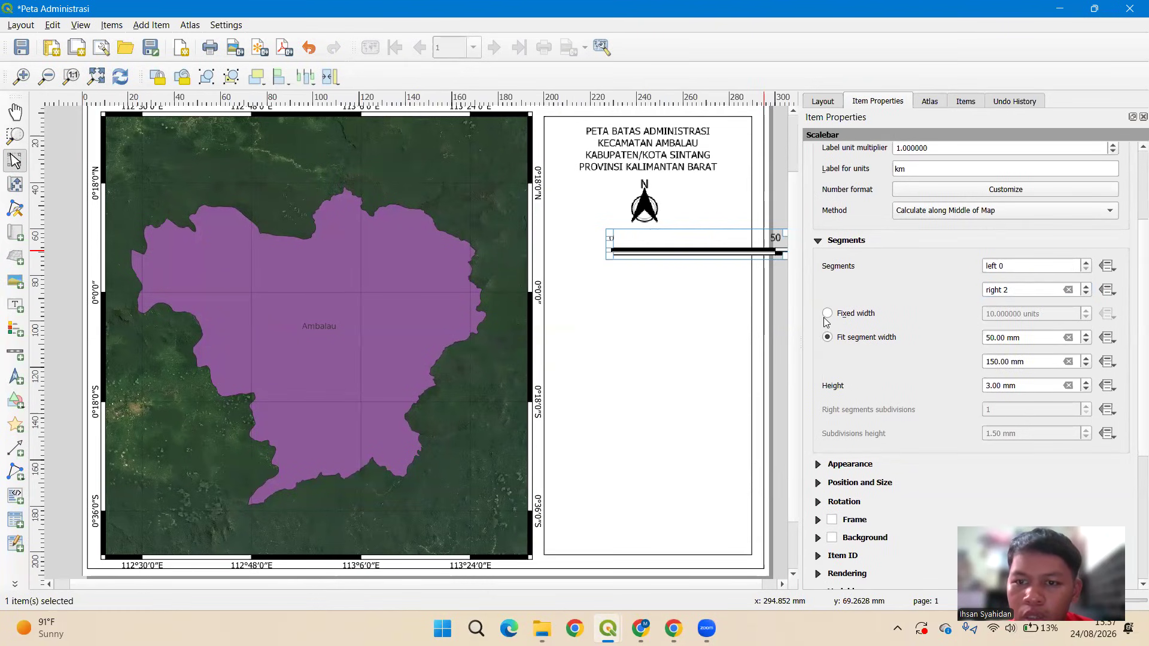
pyautogui.click(825, 315)
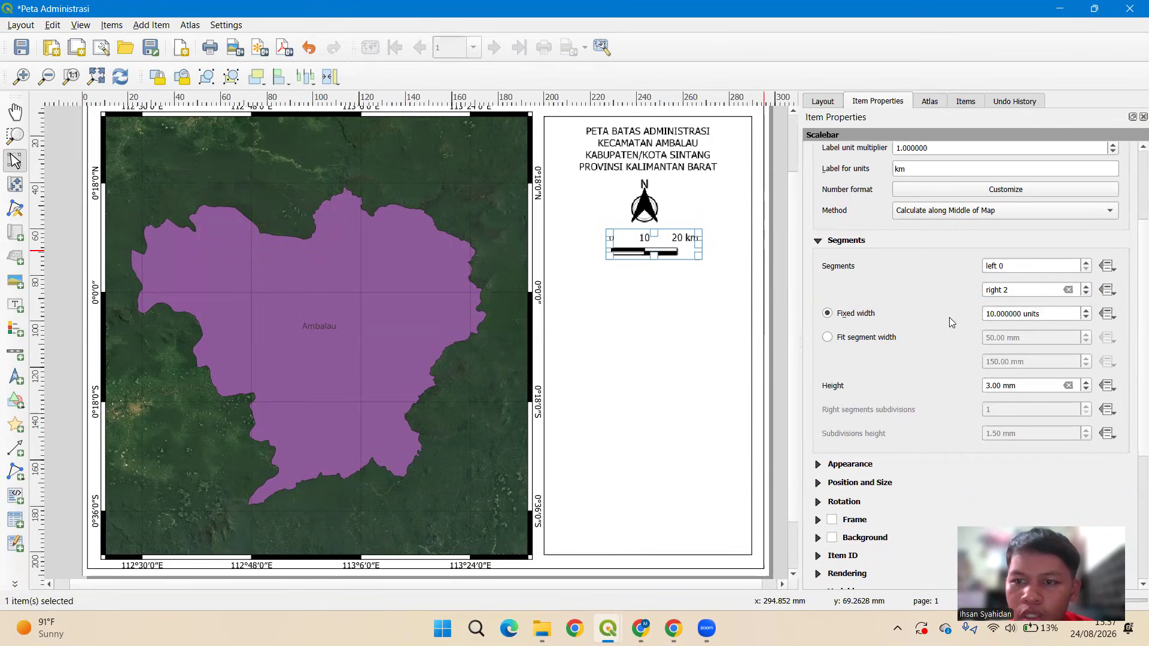
pyautogui.click(1086, 311)
pyautogui.click(1086, 311)
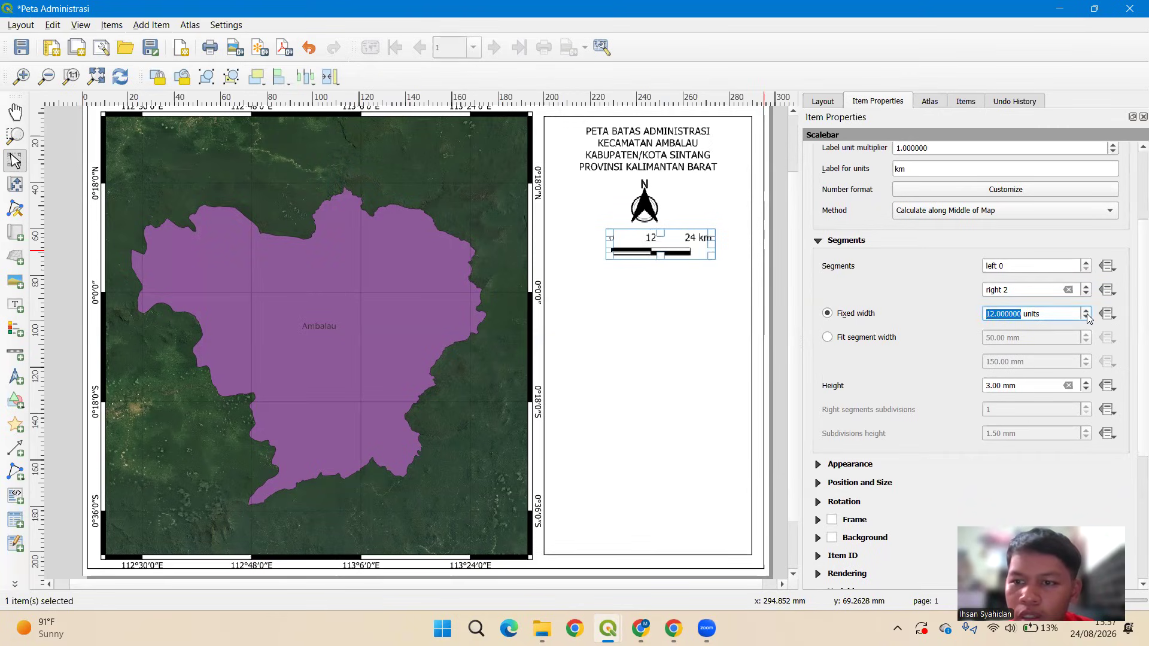
pyautogui.click(1086, 315)
pyautogui.click(1086, 315)
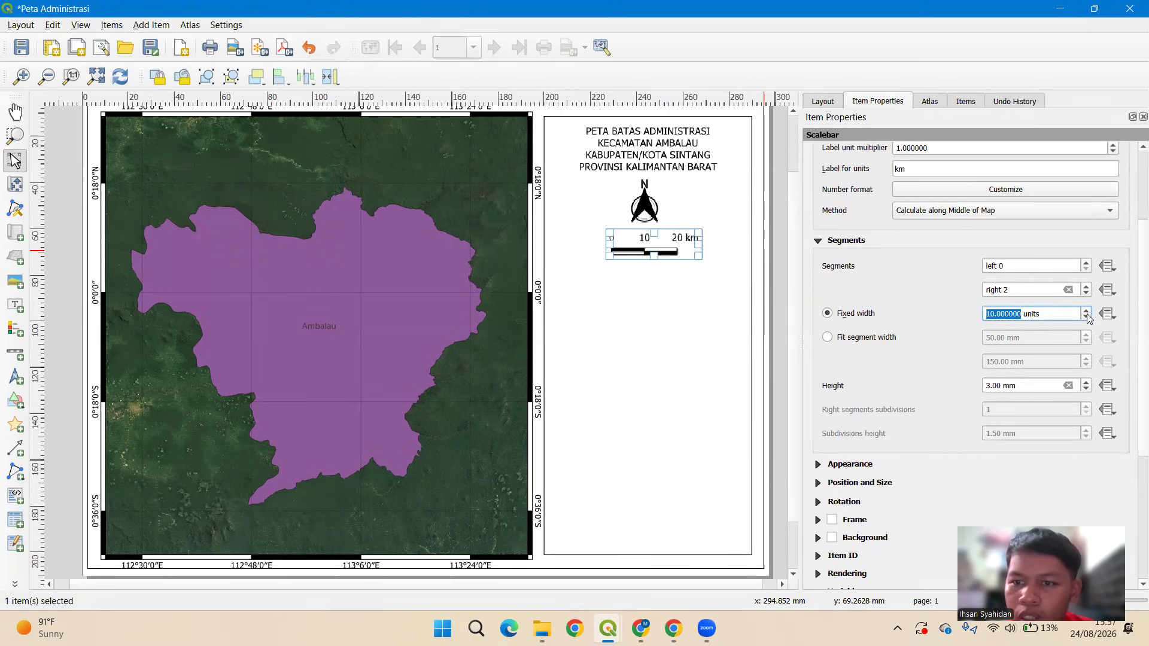
pyautogui.click(826, 339)
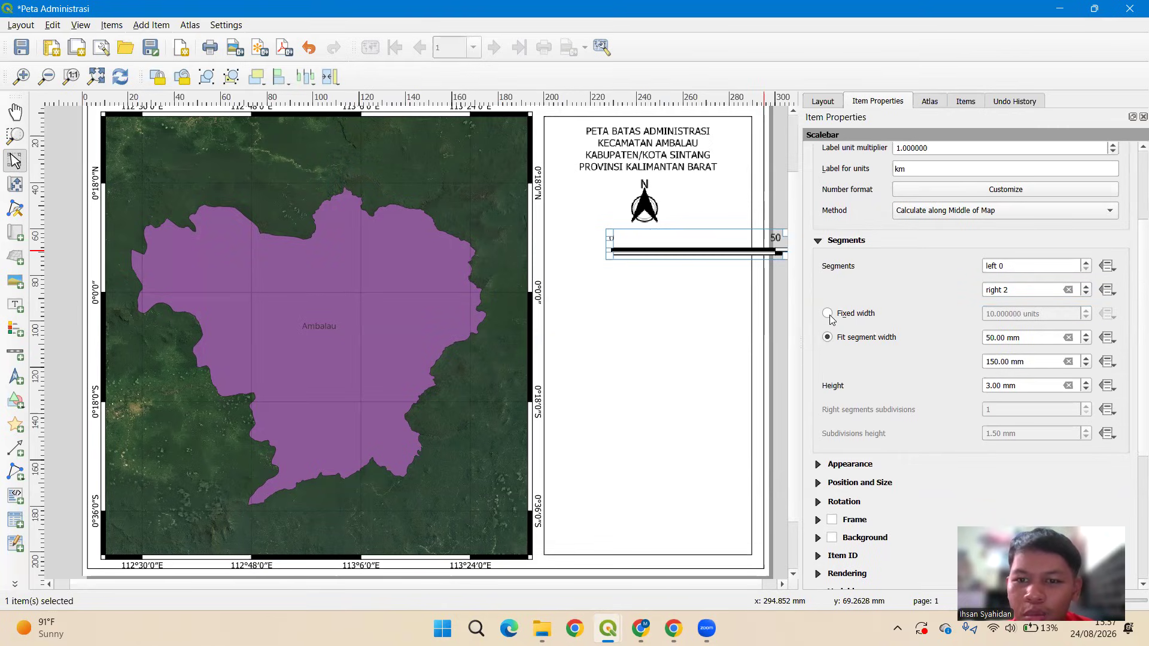
pyautogui.click(827, 313)
pyautogui.scroll(-3, 1054, 335)
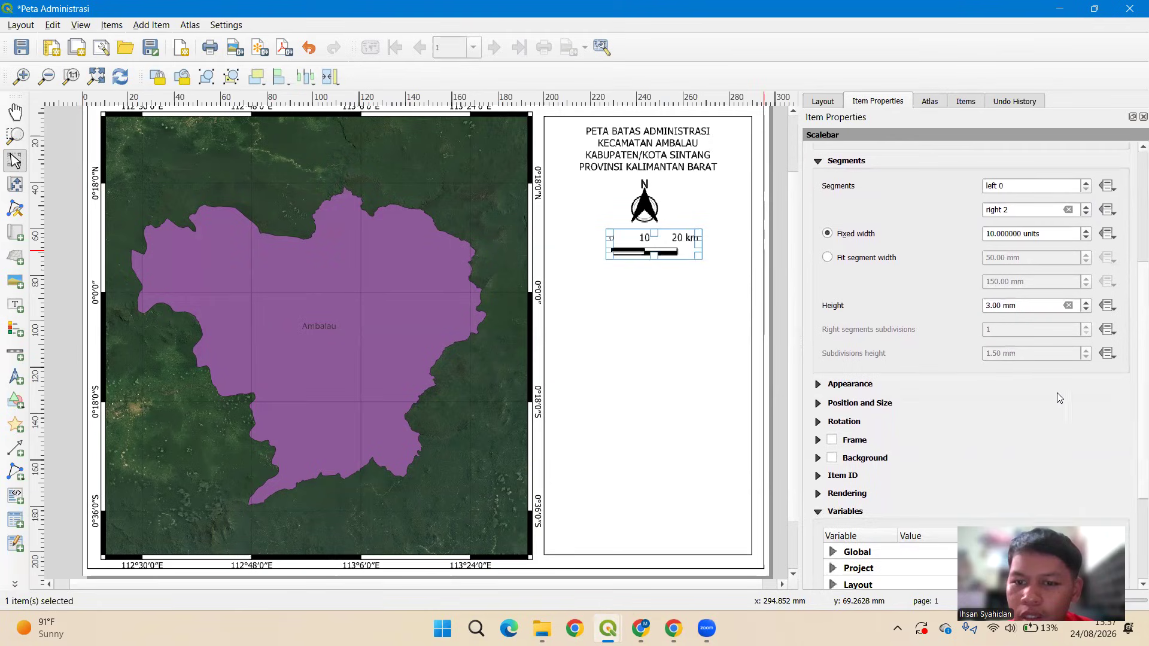
# Try the scale bar's label placements Above Segment Centers, Below Segment Edges and Below Segment Centers, and restore Above Segment Edges.
pyautogui.click(819, 404)
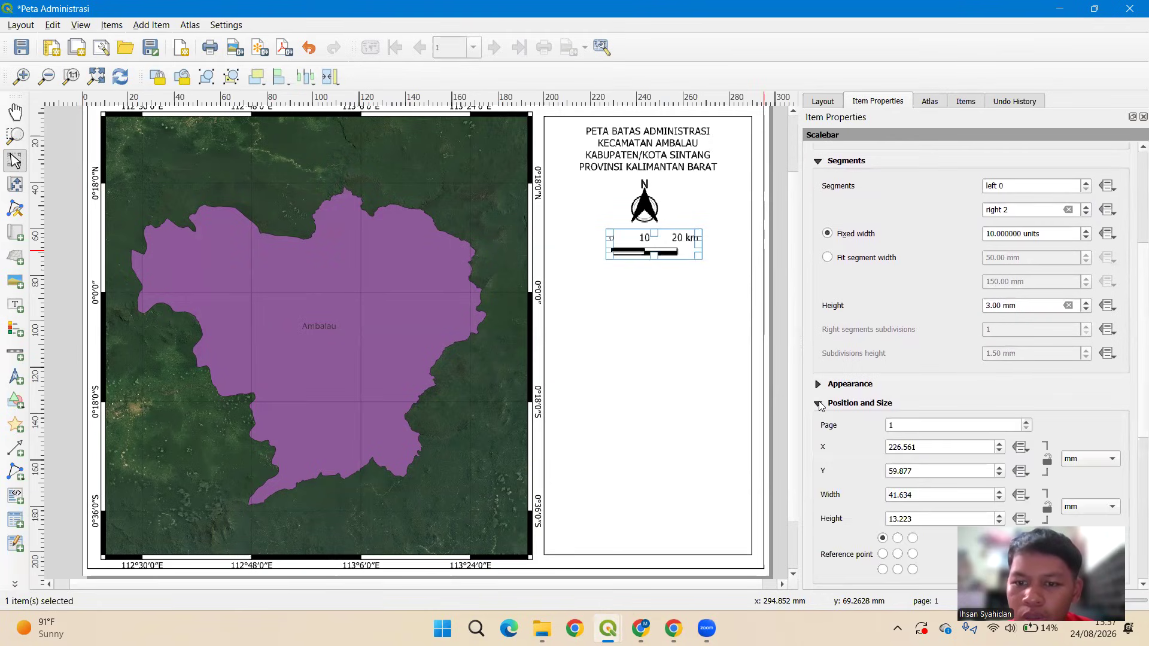
pyautogui.click(818, 404)
pyautogui.click(818, 384)
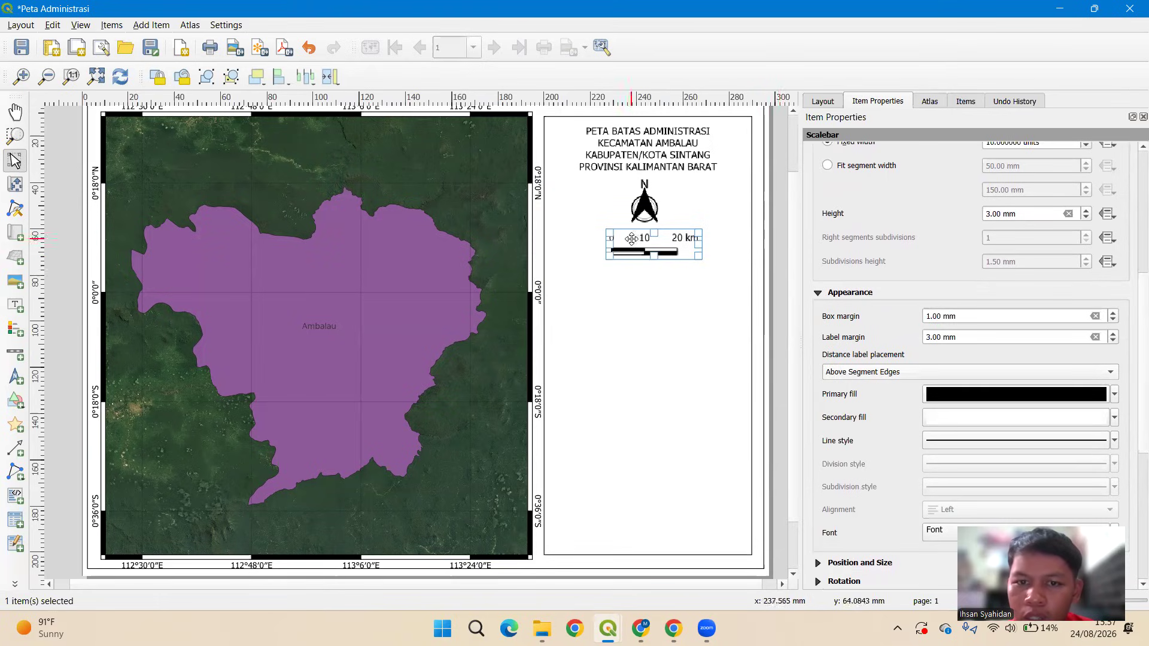
pyautogui.click(874, 372)
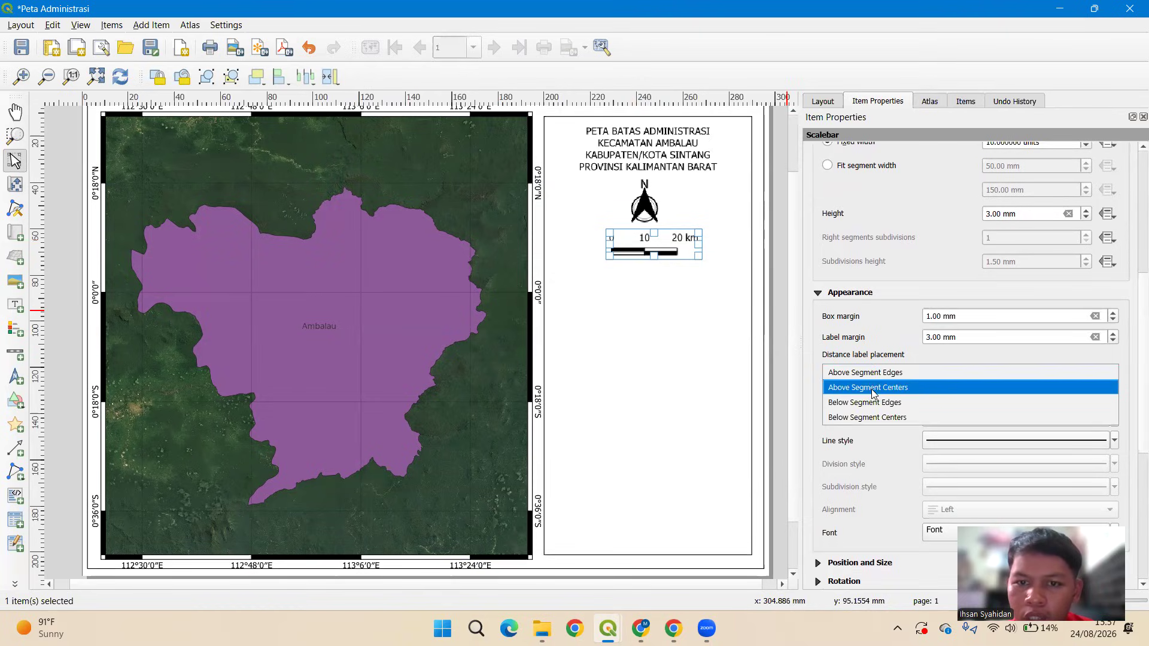
pyautogui.click(873, 389)
pyautogui.click(890, 372)
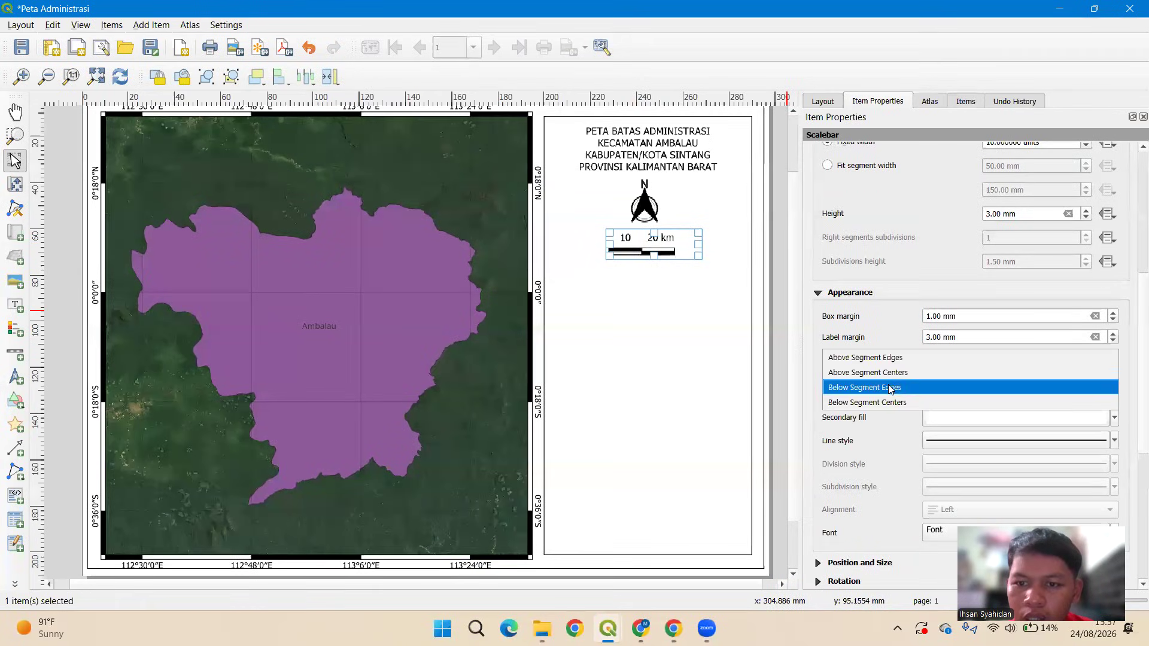
pyautogui.click(889, 388)
pyautogui.click(891, 372)
pyautogui.click(888, 388)
pyautogui.click(874, 371)
pyautogui.click(877, 328)
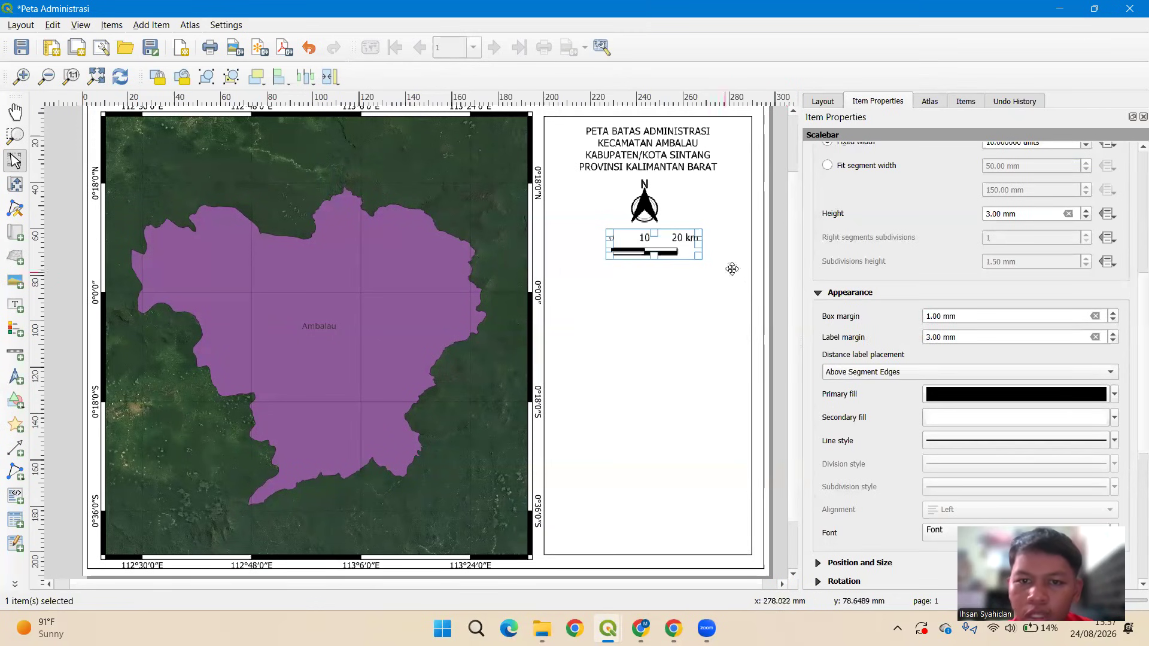
pyautogui.click(783, 268)
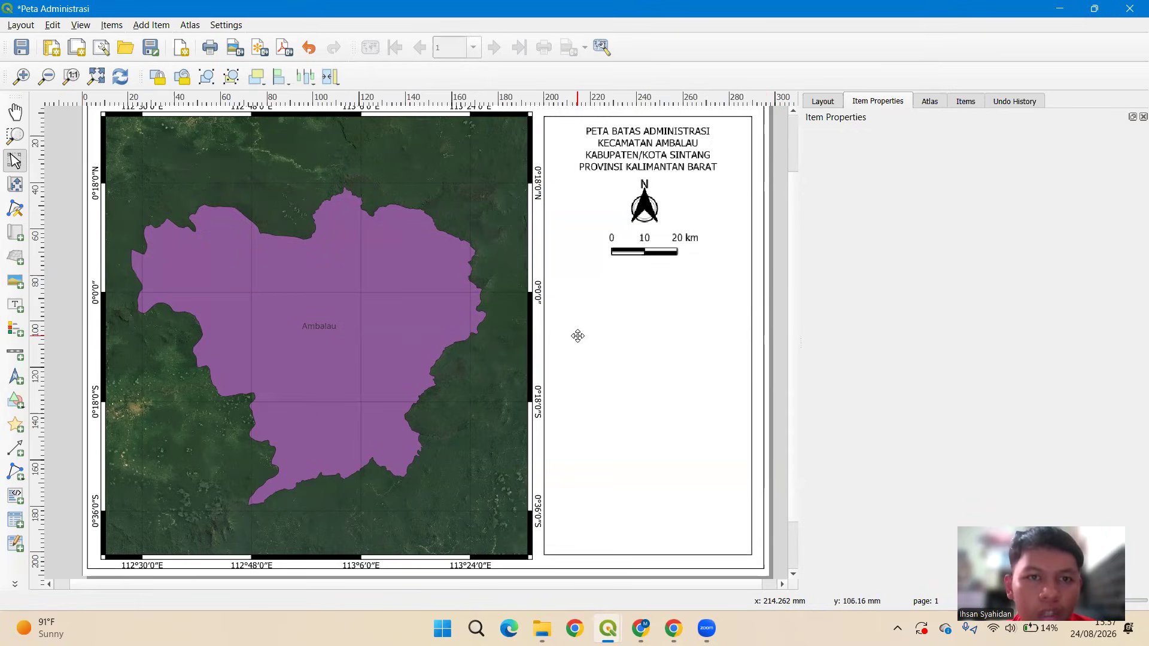
# Add a text label beneath the scale bar in the side box, replacing its placeholder text with "Sumber".
pyautogui.click(9, 404)
pyautogui.click(47, 401)
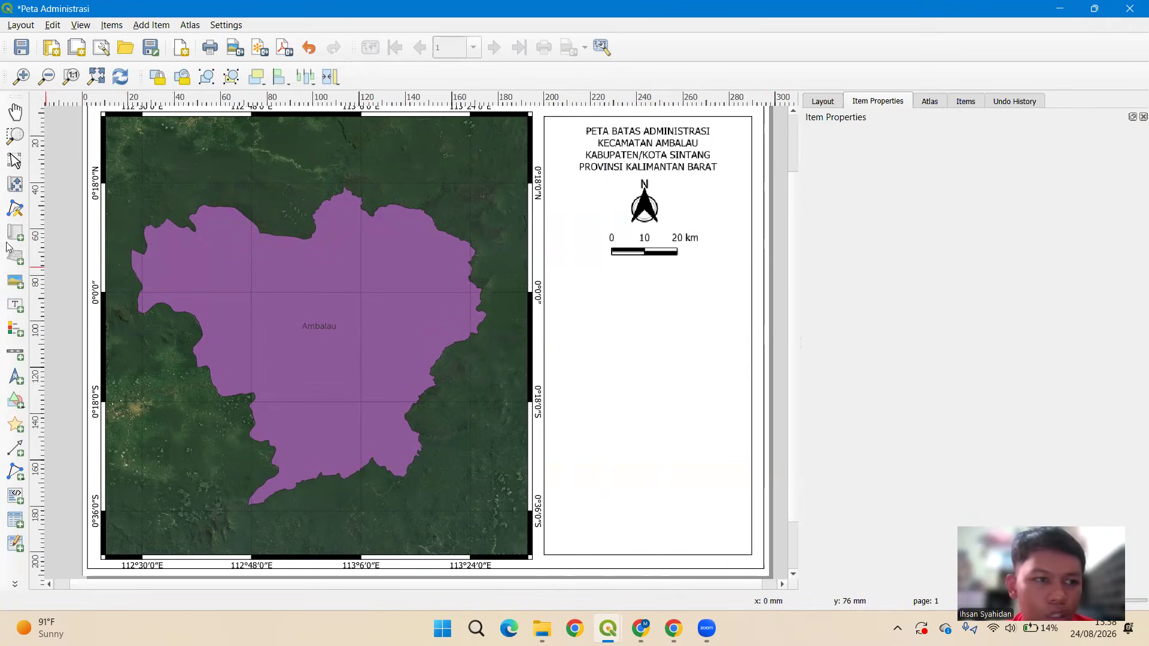
pyautogui.click(16, 305)
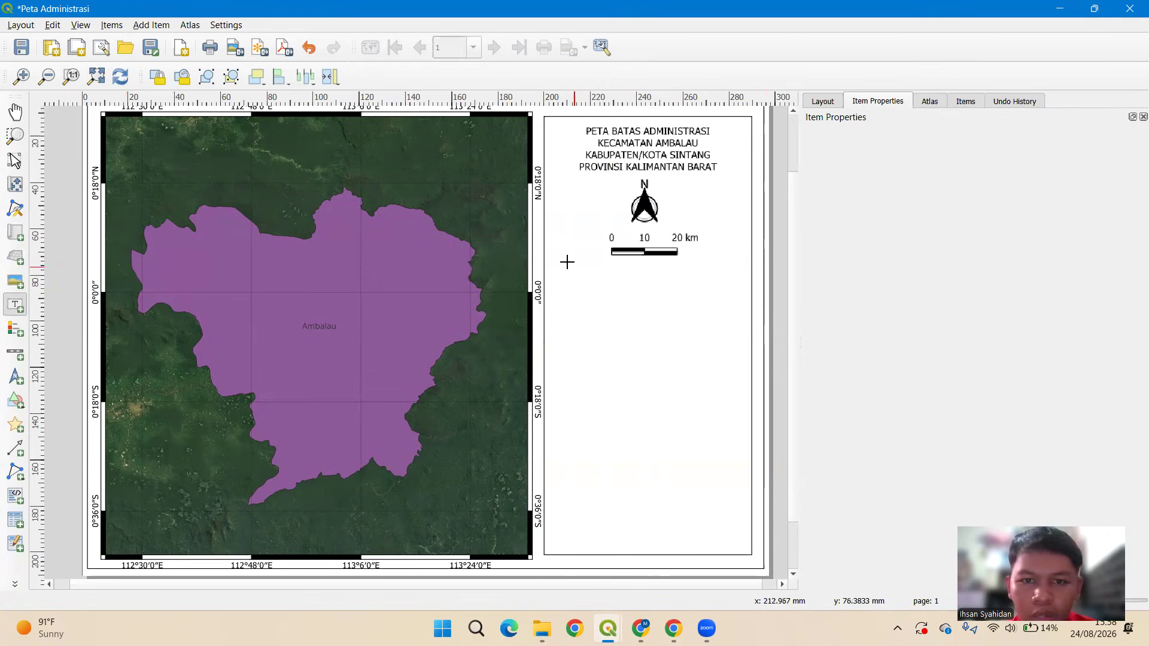
pyautogui.moveTo(557, 267); pyautogui.dragTo(702, 289)
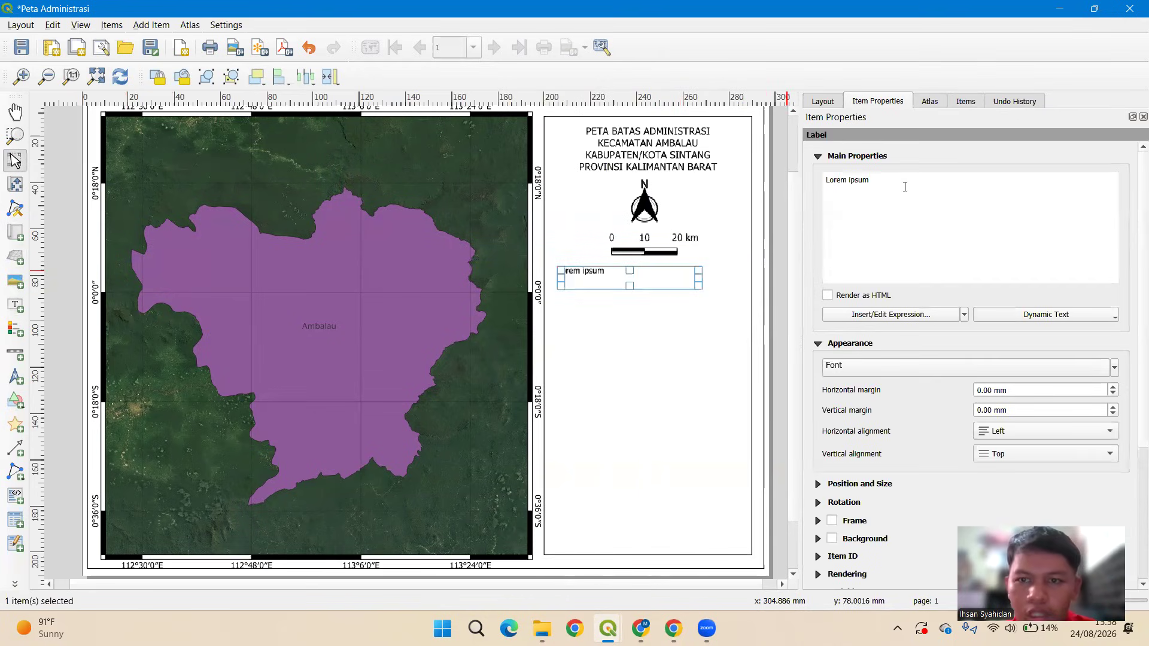
pyautogui.moveTo(869, 180); pyautogui.dragTo(816, 184)
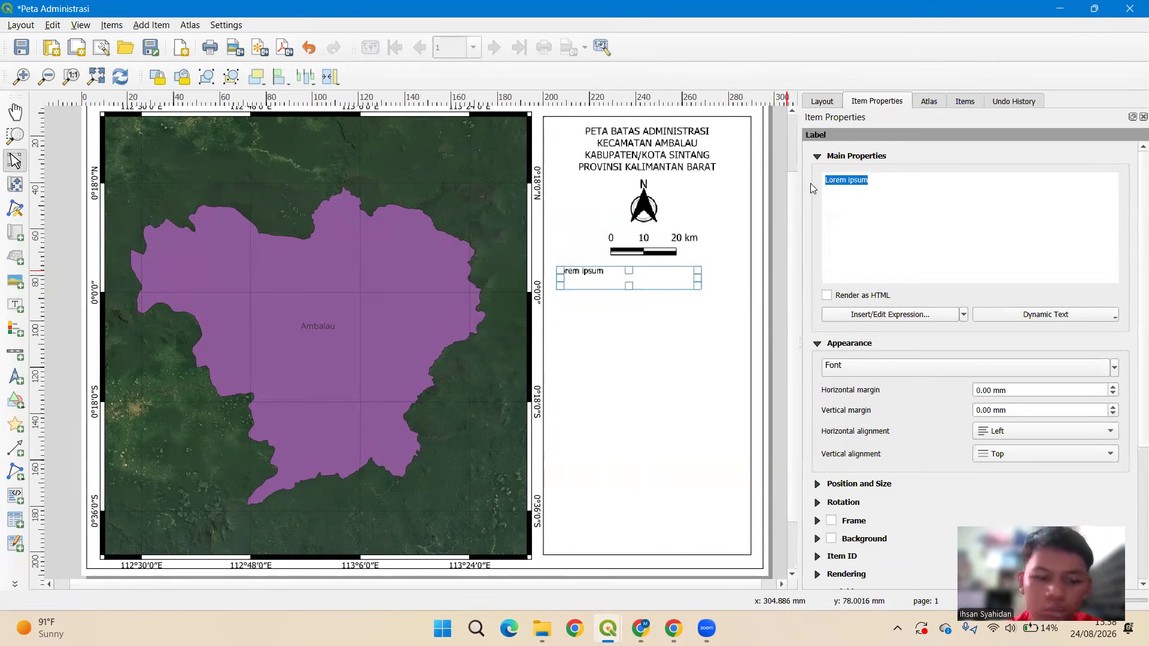
pyautogui.write('Sumber')
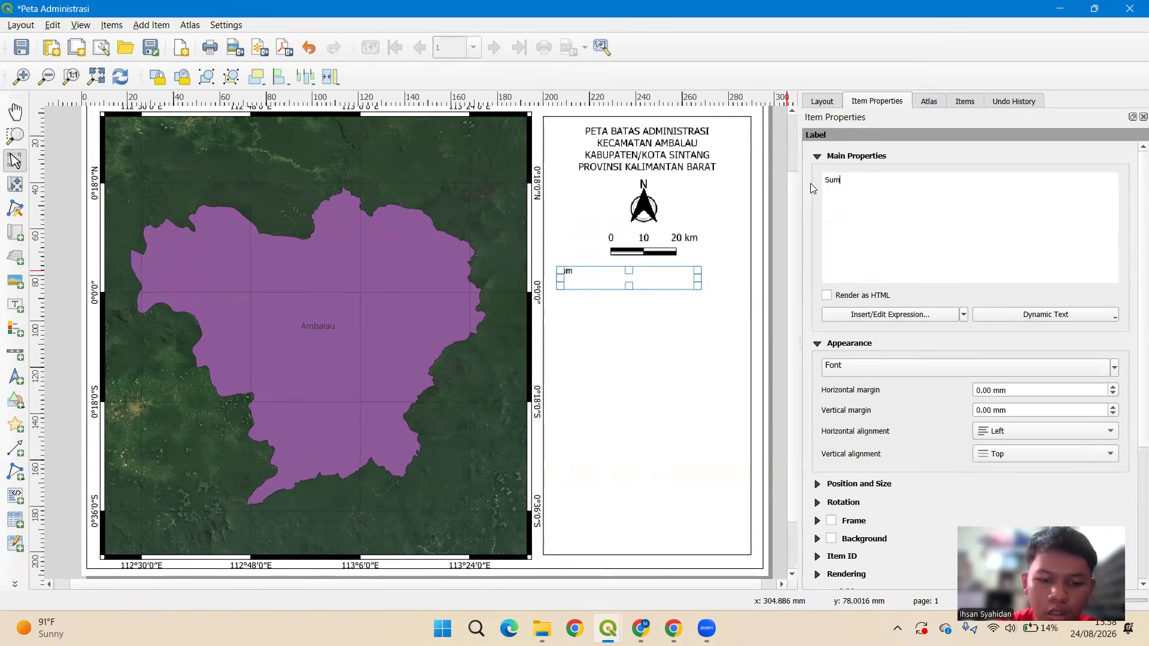
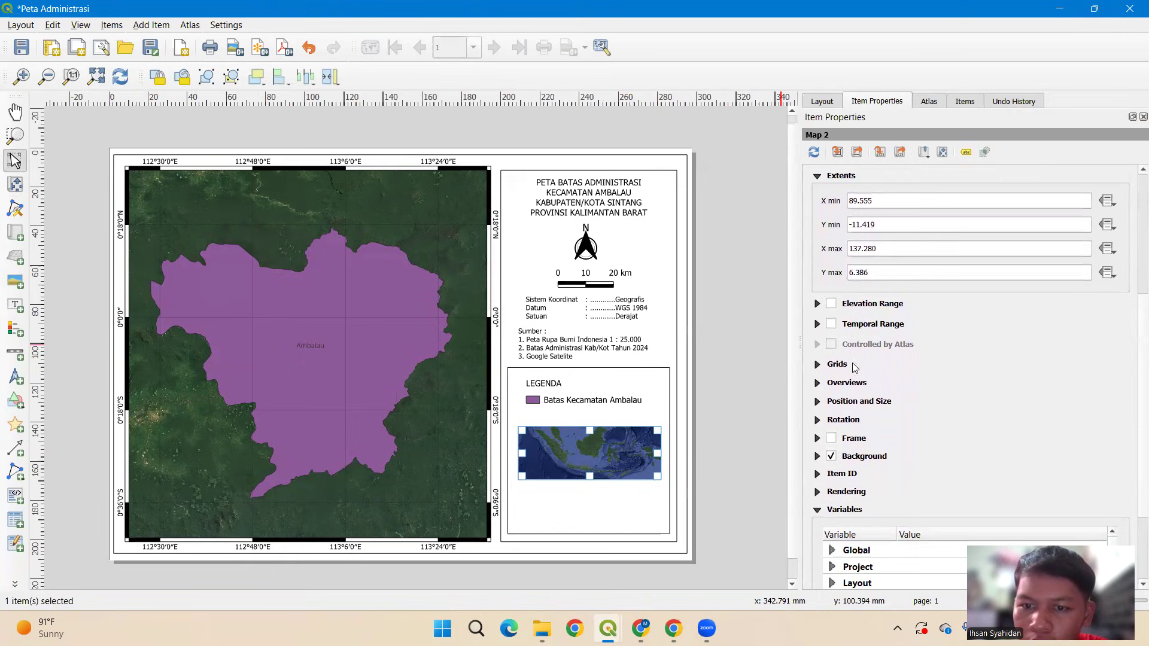
# Add an overview to the Indonesia inset map, using Map 1 as its map frame and a solid red frame style.
pyautogui.click(817, 383)
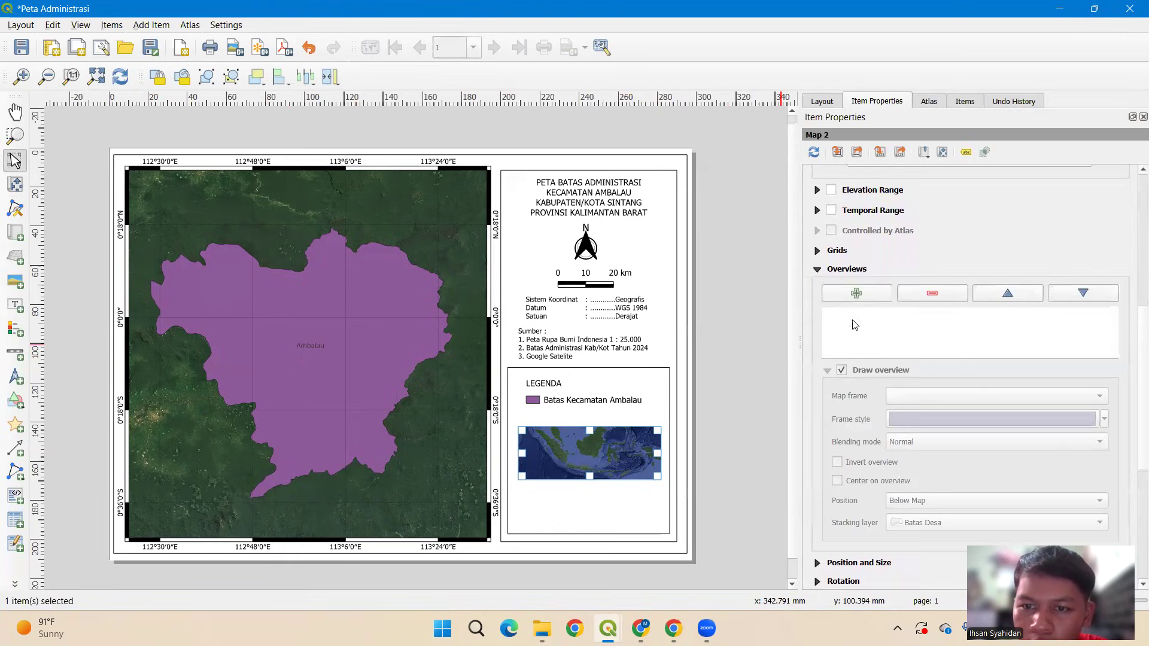
pyautogui.click(859, 294)
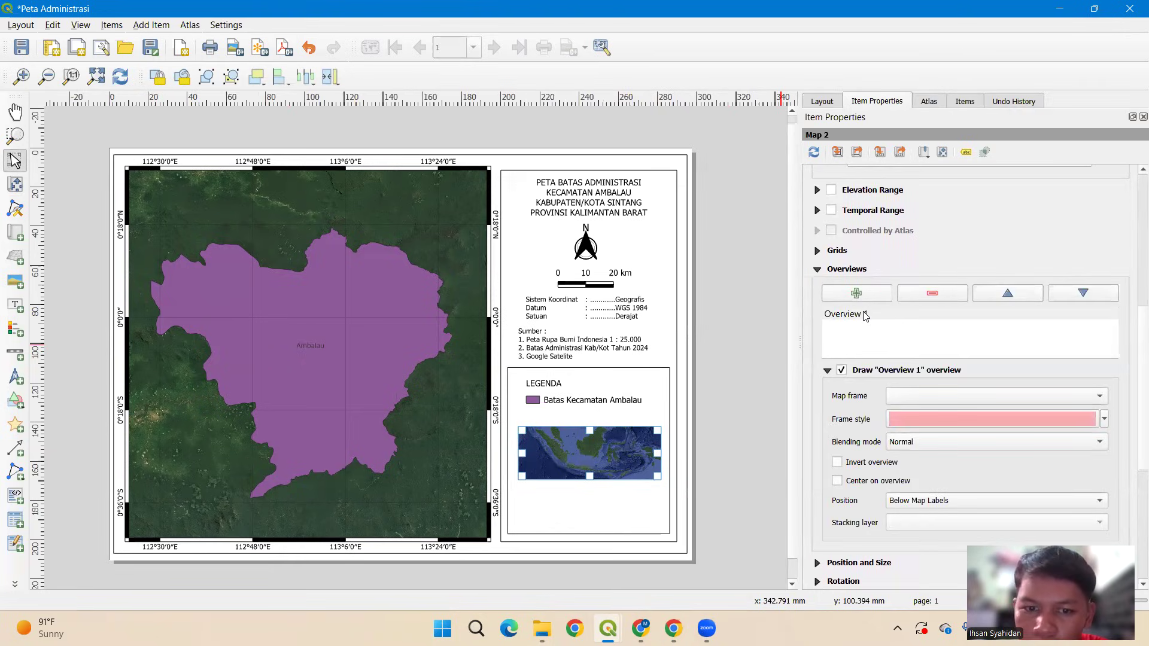
pyautogui.click(950, 395)
pyautogui.click(942, 396)
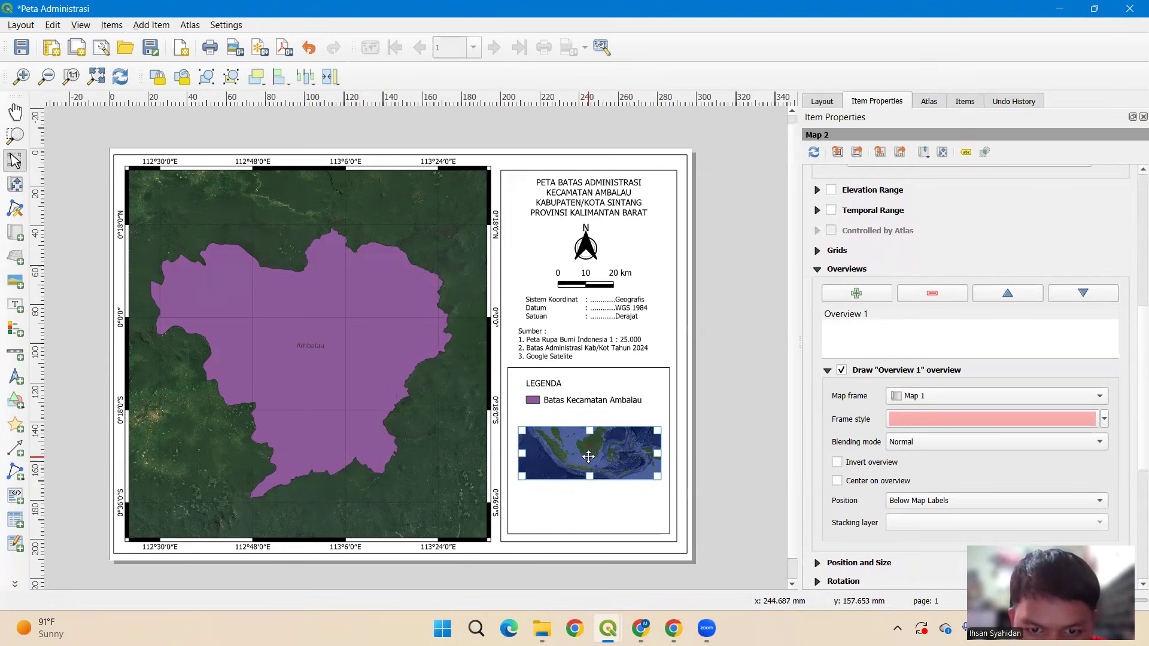
pyautogui.click(1102, 426)
pyautogui.click(909, 289)
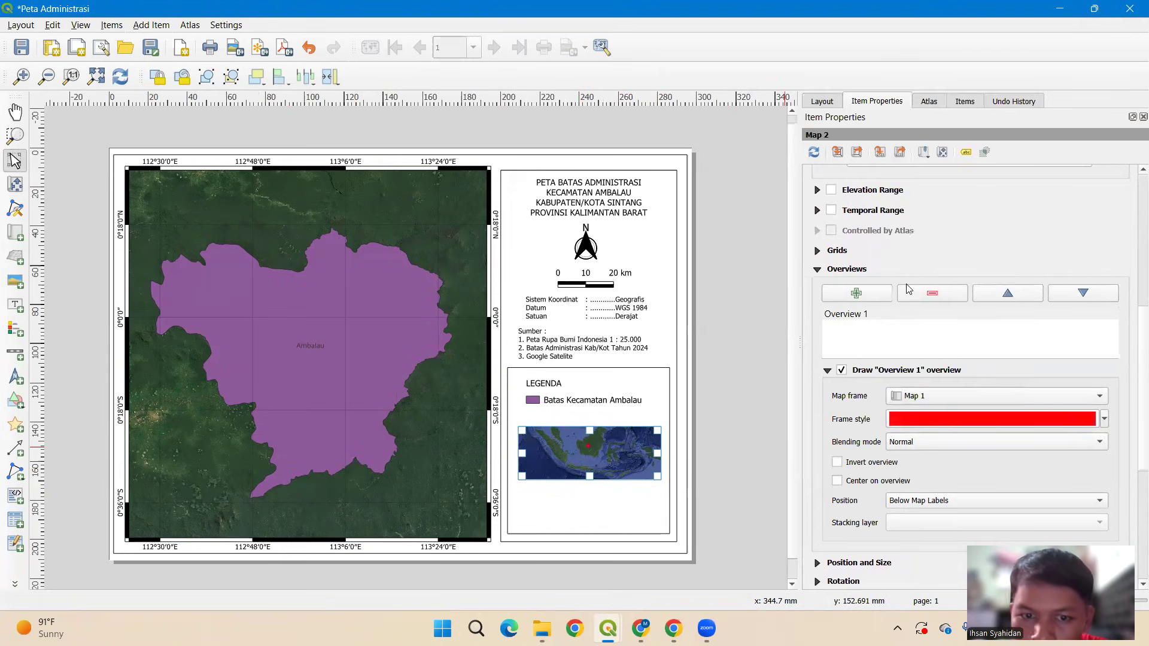
# Shift the inset map's content slightly downward within its frame to center Indonesia vertically.
pyautogui.click(736, 403)
pyautogui.click(637, 455)
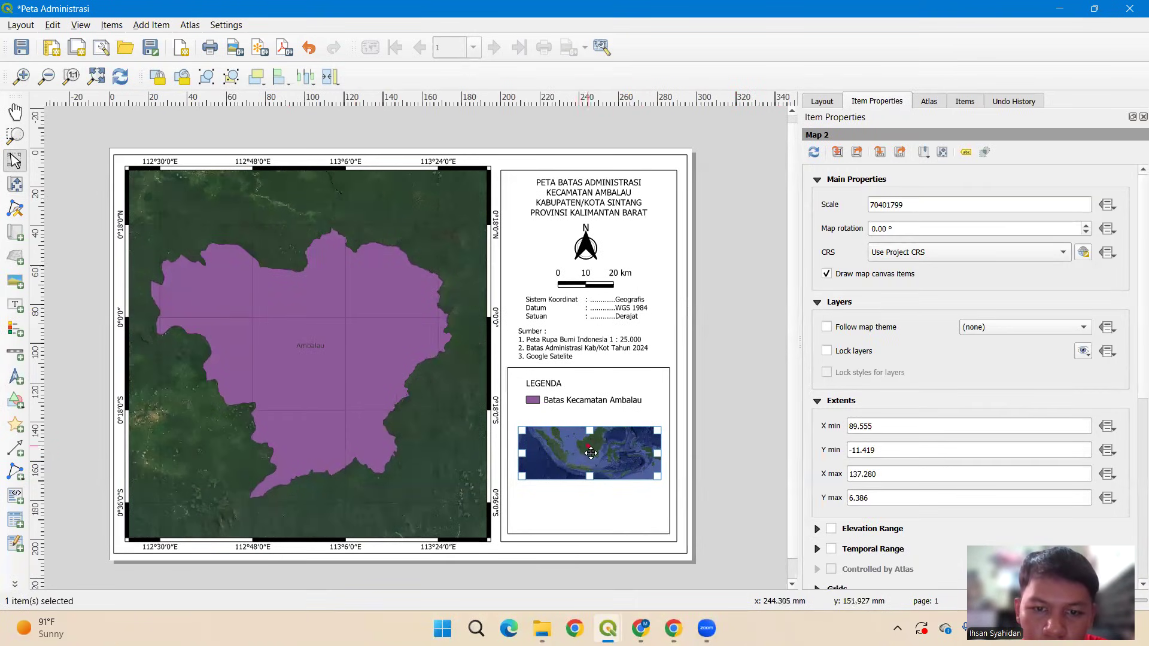
pyautogui.click(16, 186)
pyautogui.moveTo(595, 449); pyautogui.dragTo(595, 455)
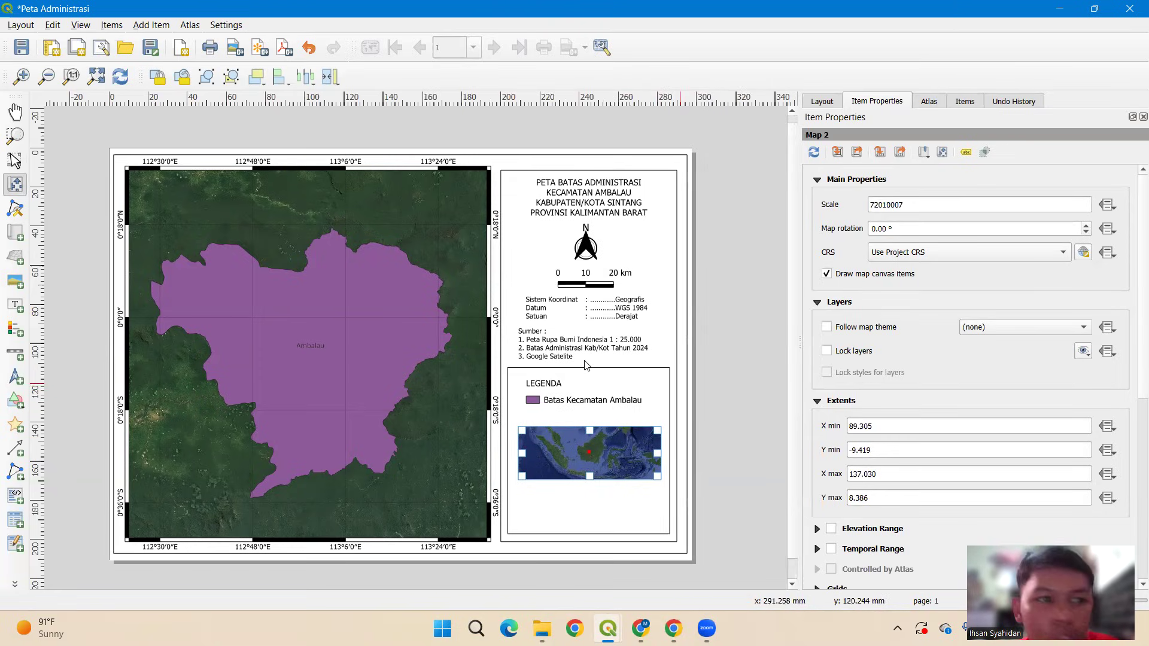
pyautogui.click(15, 160)
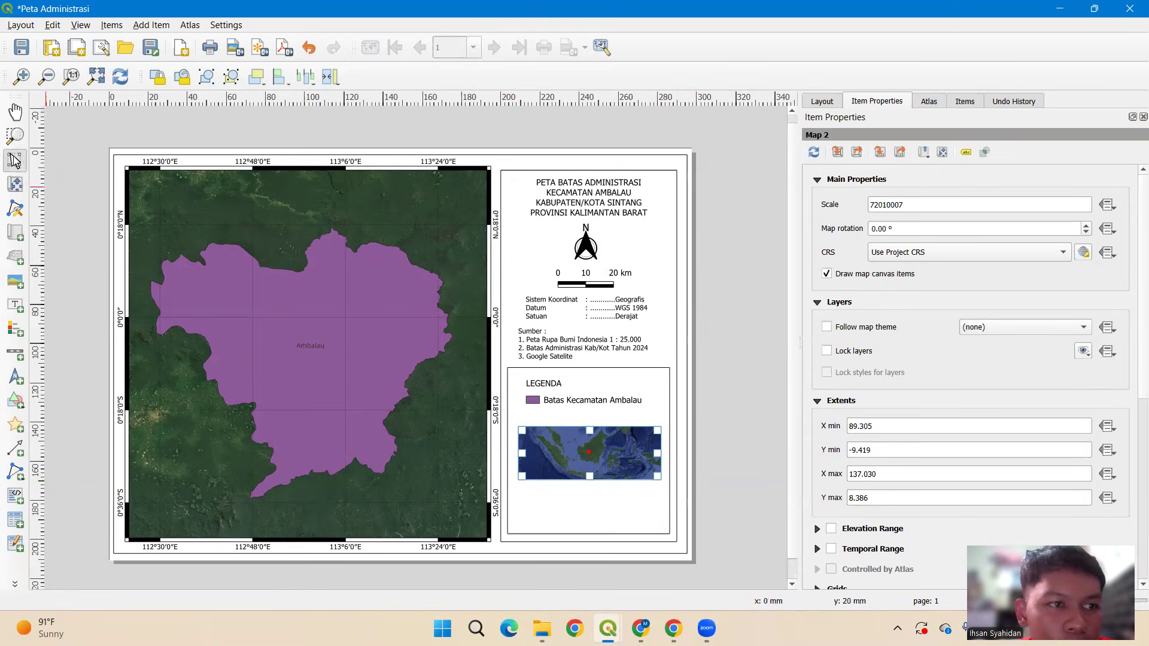
pyautogui.click(722, 408)
# Add a grid to the Indonesia inset map and open the grid's properties.
pyautogui.click(578, 456)
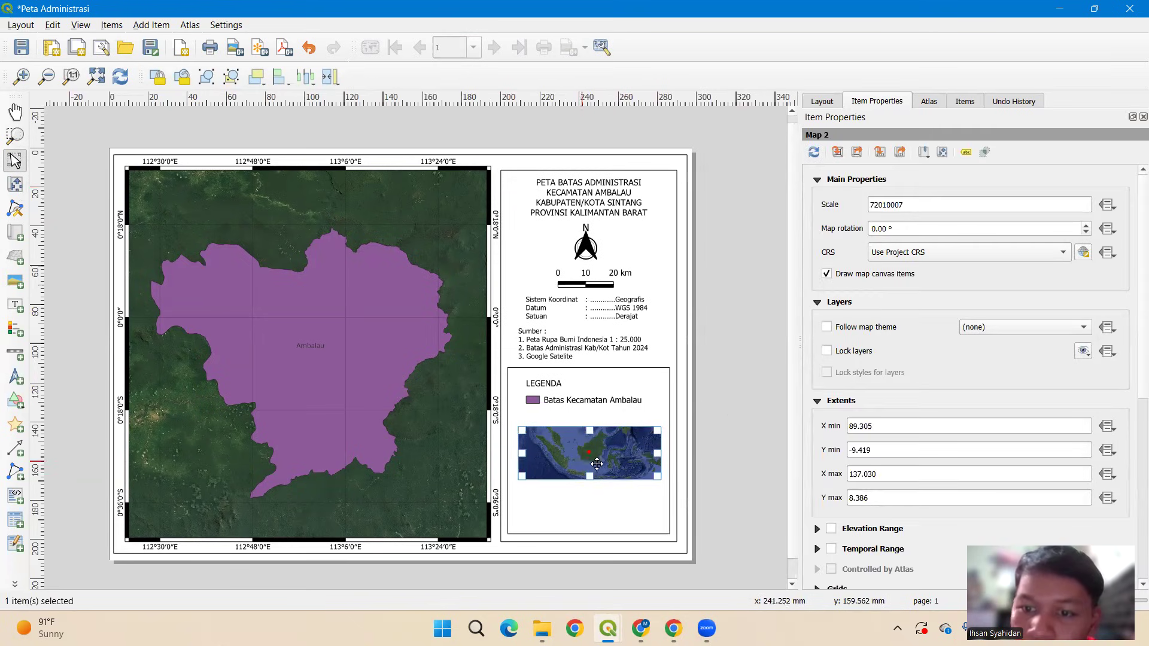
pyautogui.scroll(-5, 1133, 284)
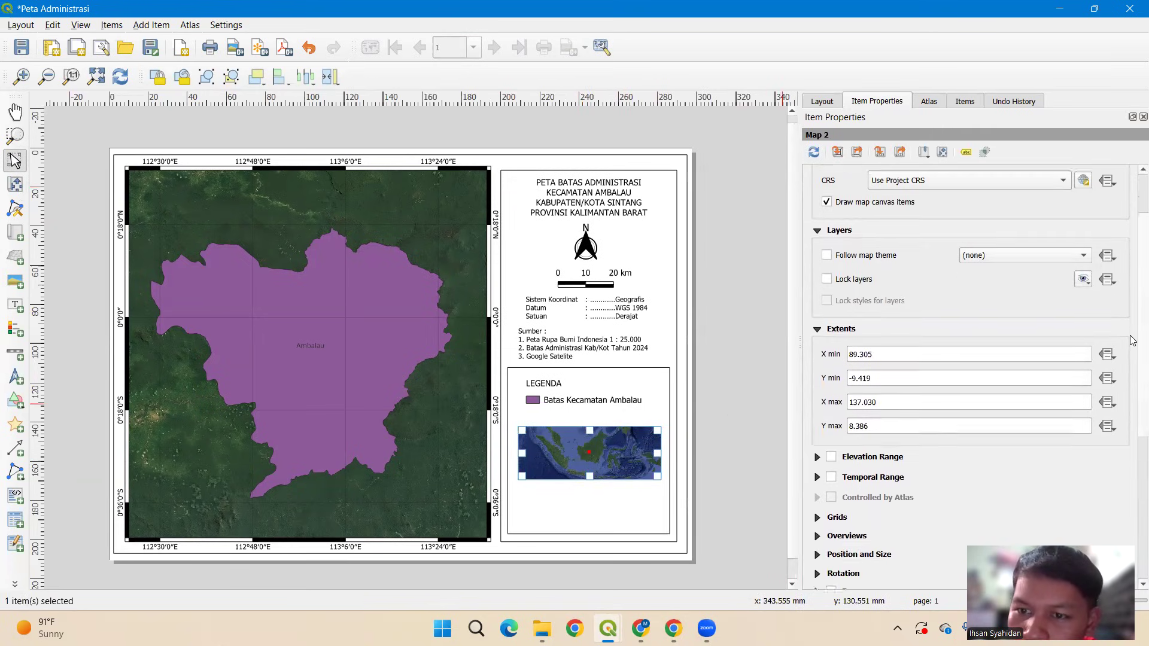
pyautogui.click(818, 351)
pyautogui.click(849, 371)
pyautogui.click(877, 450)
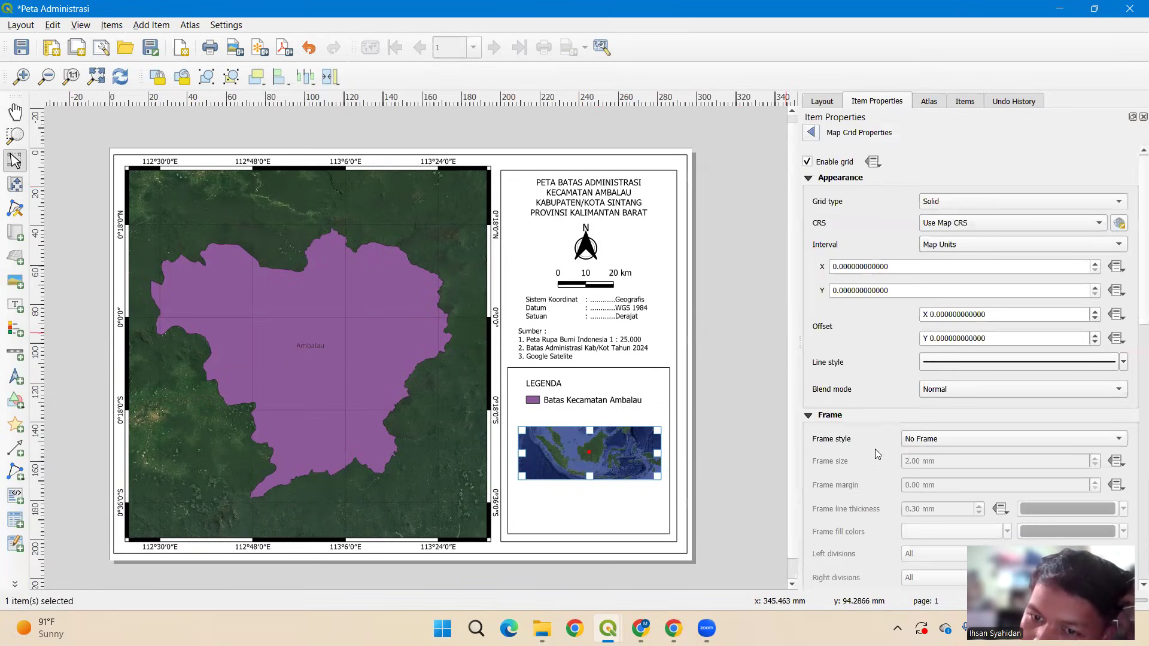
# Set the inset map grid's interval to Fit Segment Width and its grid type to Frame and annotations only.
pyautogui.click(946, 242)
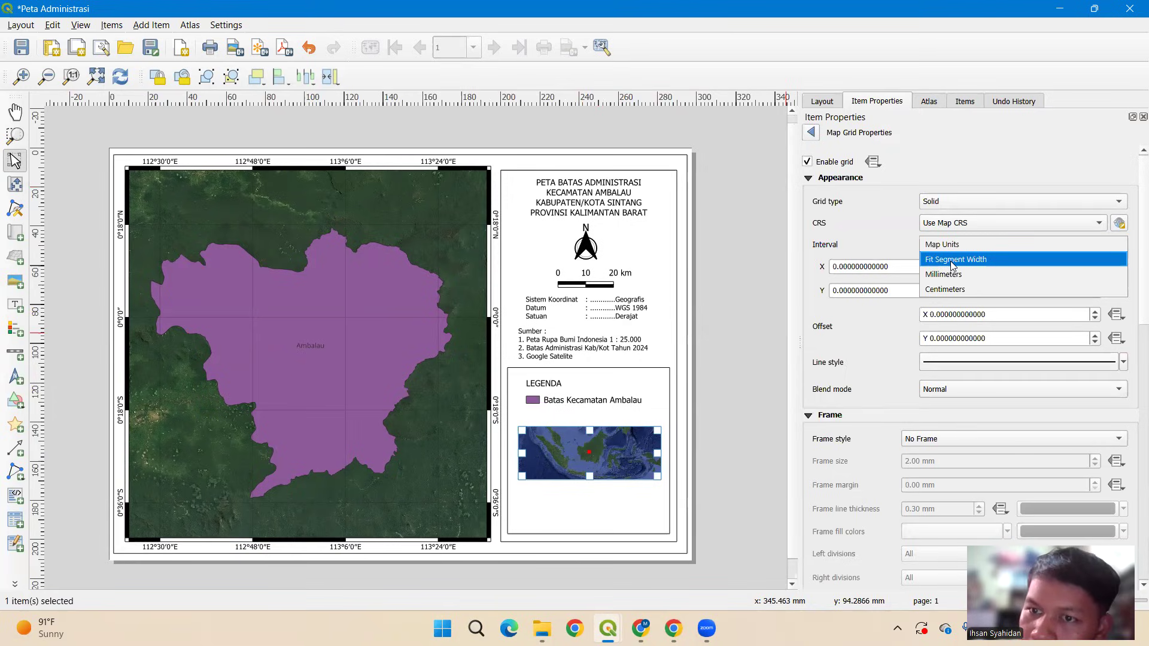
pyautogui.click(952, 261)
pyautogui.click(951, 203)
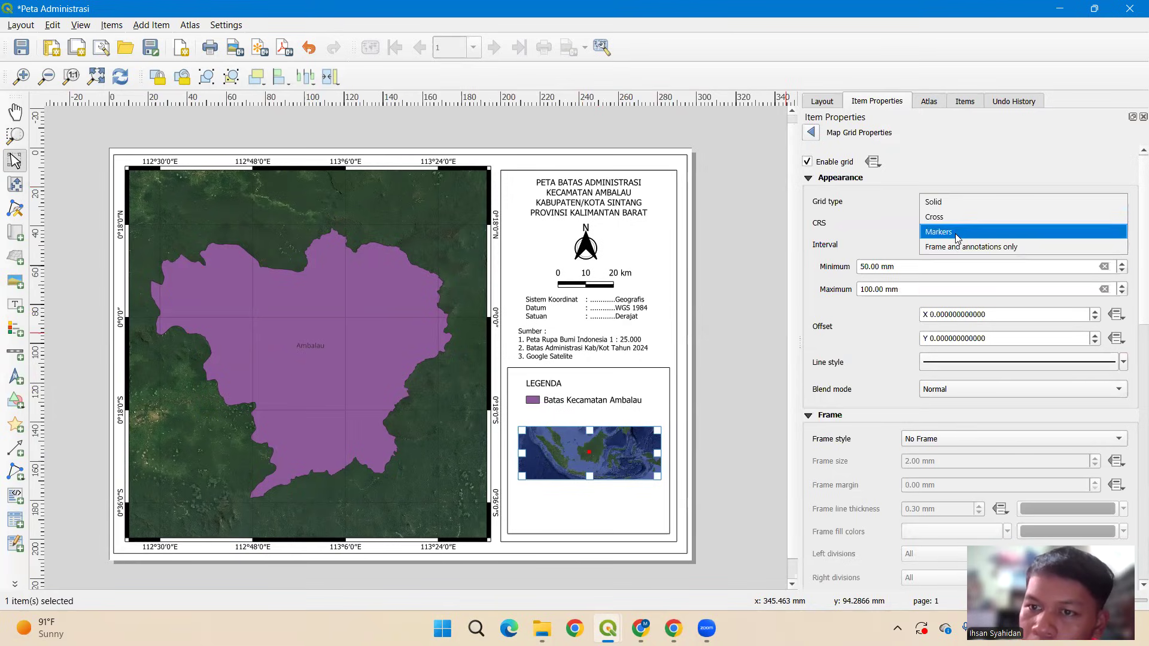
pyautogui.click(955, 249)
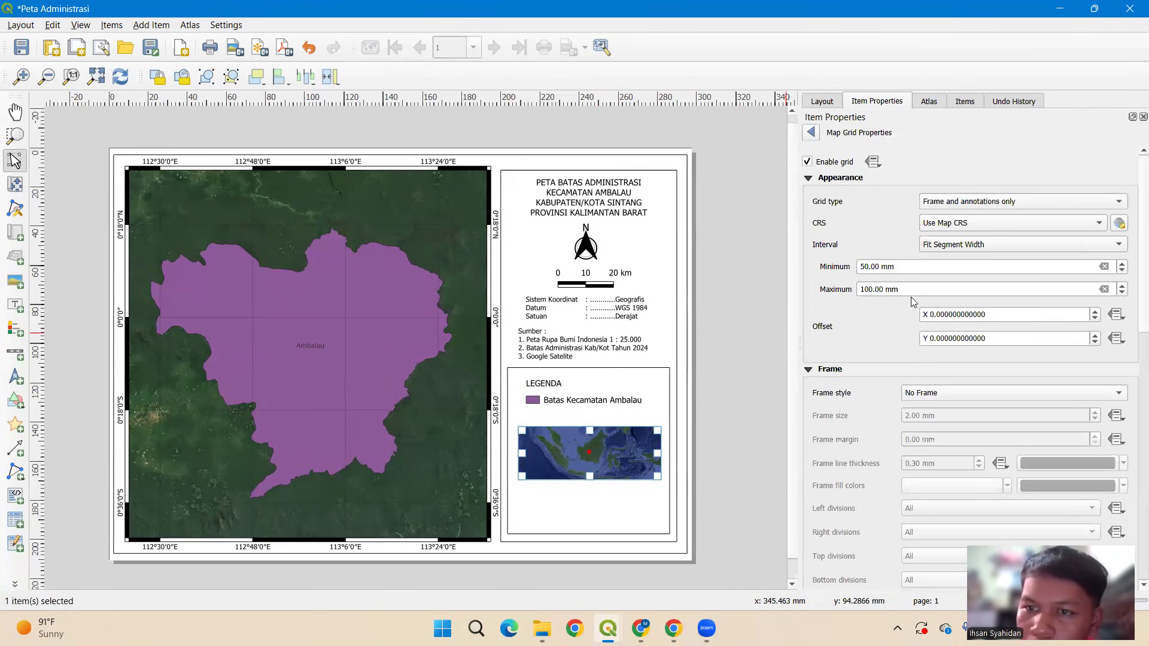
# Set the inset grid's maximum segment width to 80 mm and deselect the inset map.
pyautogui.click(873, 291)
pyautogui.press('BackSpace')
pyautogui.press('BackSpace')
pyautogui.press('BackSpace')
pyautogui.write('89.3')
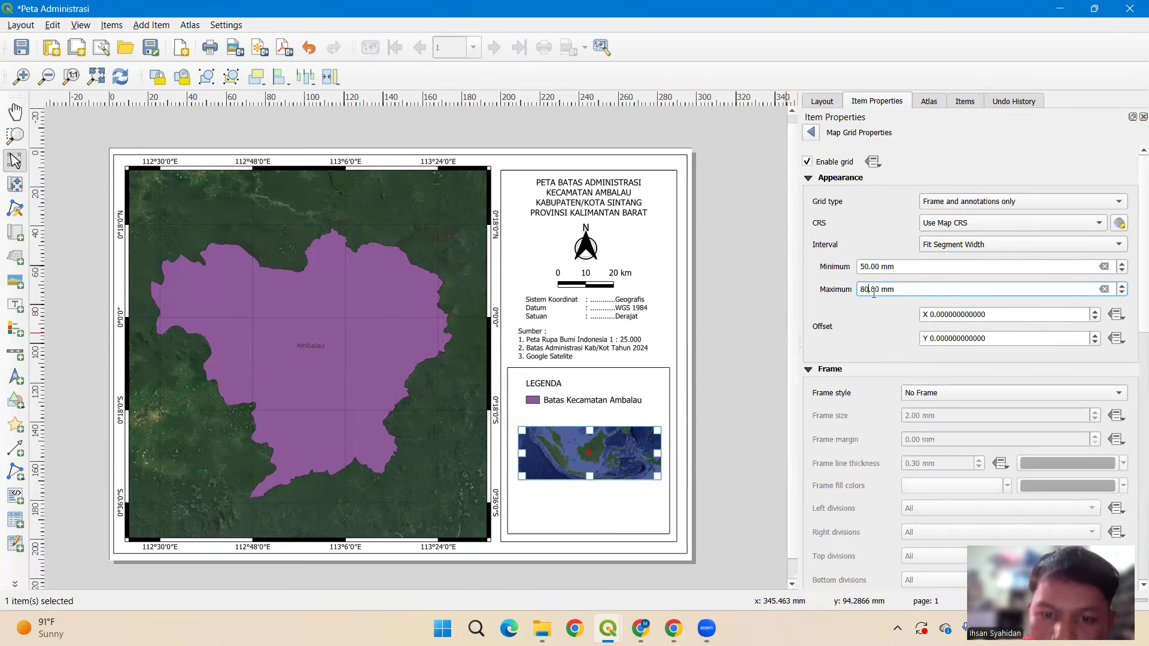
pyautogui.write('0')
pyautogui.click(761, 430)
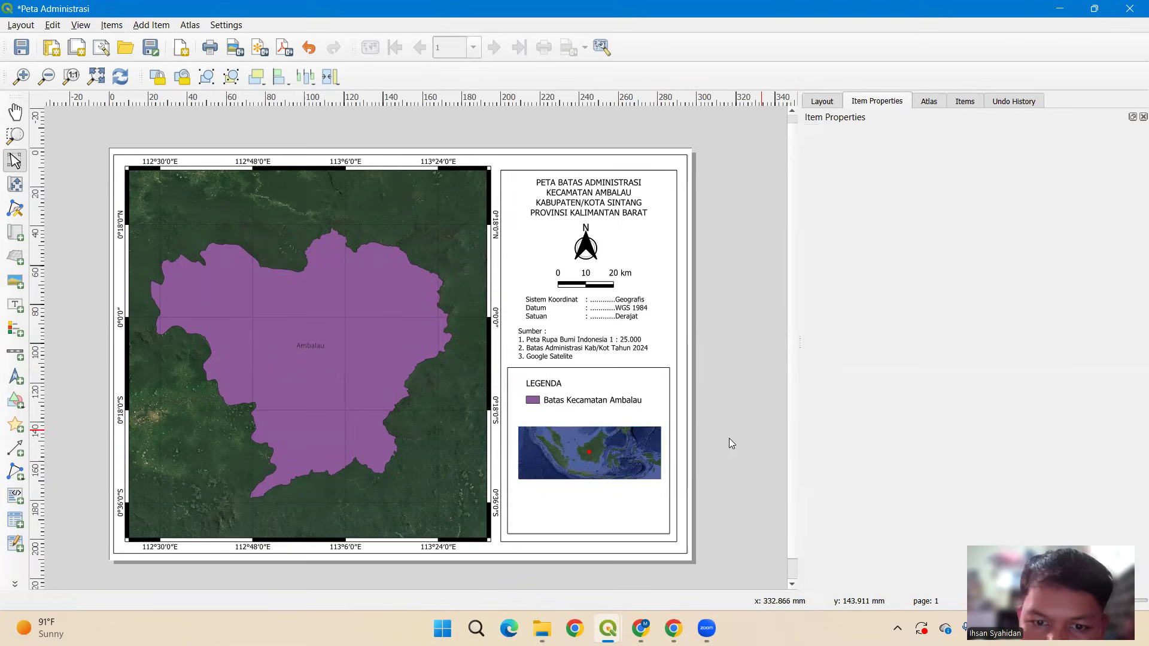
# Reopen the properties of the Indonesia inset map's Grid 1 and change its grid type to Cross.
pyautogui.click(636, 454)
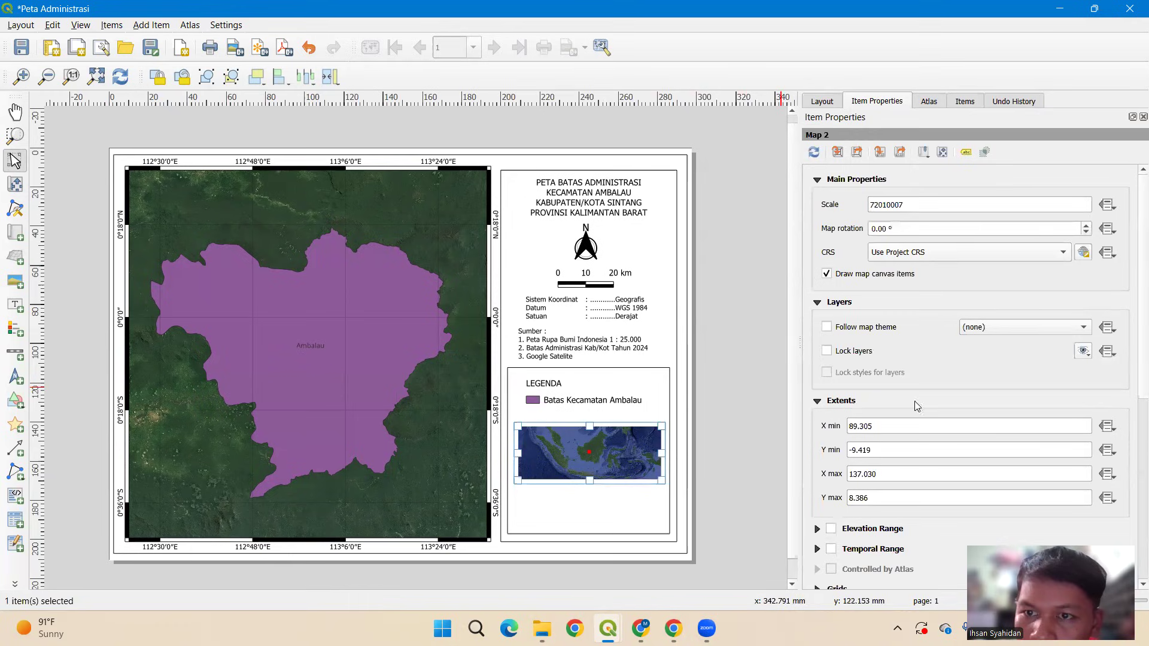
pyautogui.scroll(-3, 822, 445)
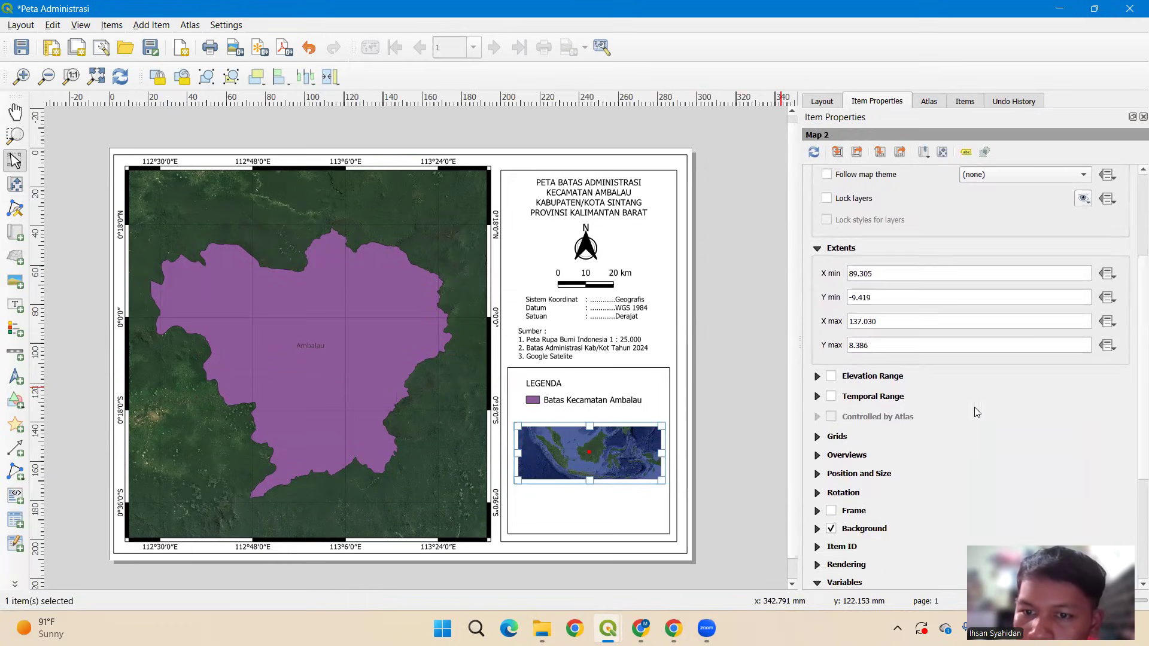
pyautogui.click(817, 437)
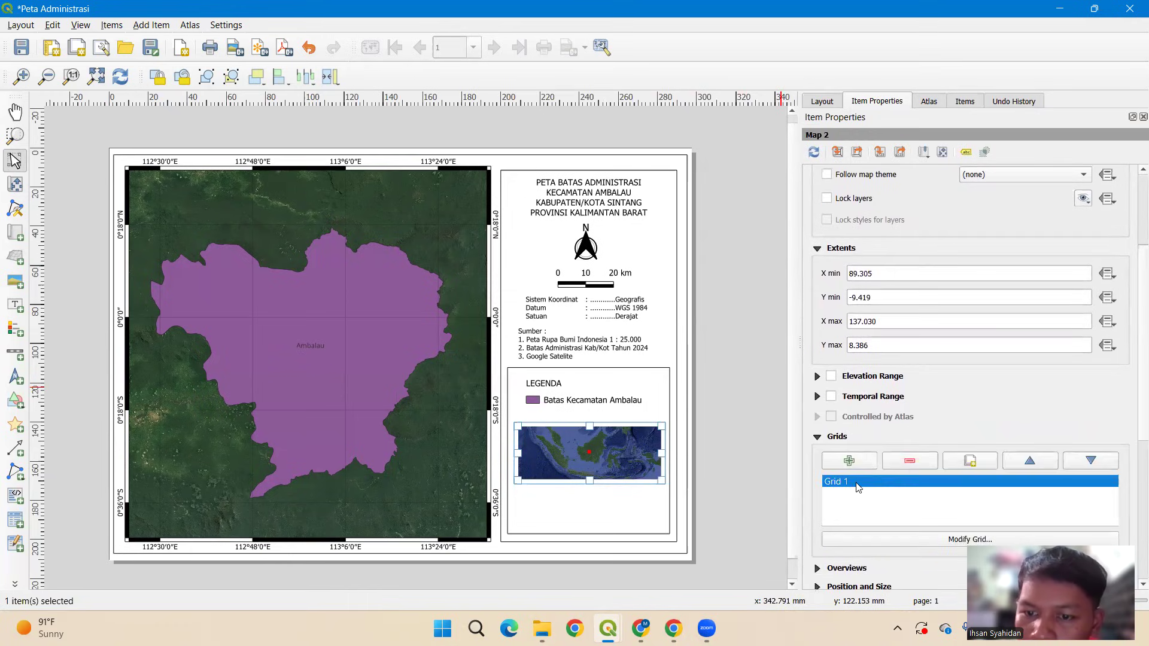
pyautogui.click(912, 544)
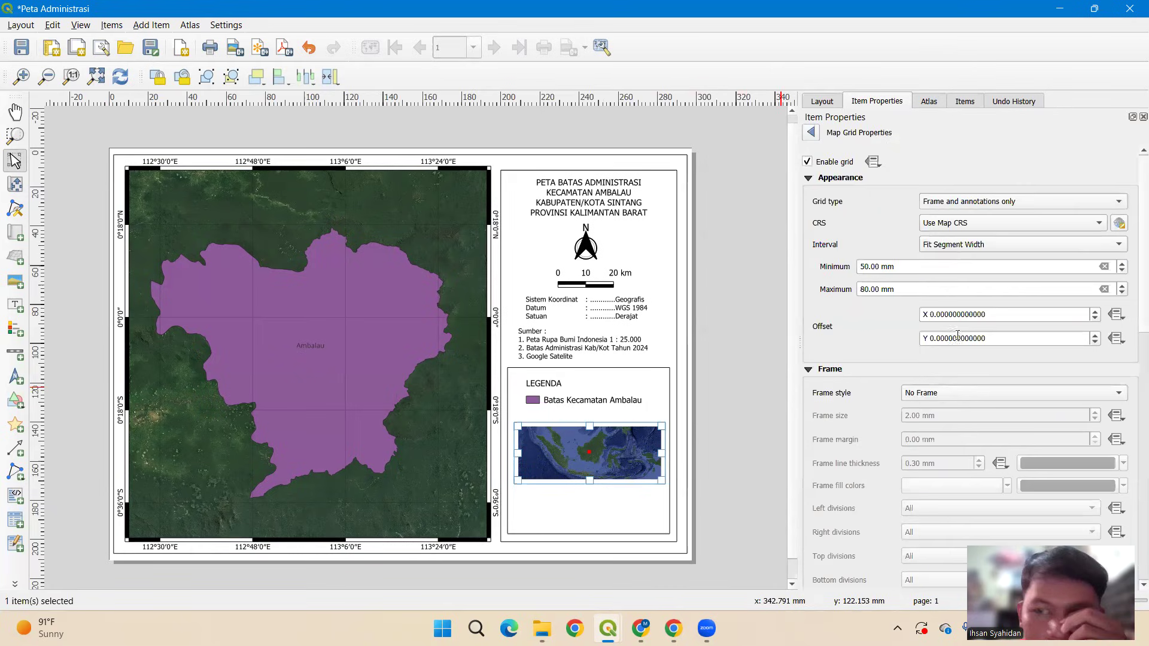
pyautogui.click(1003, 202)
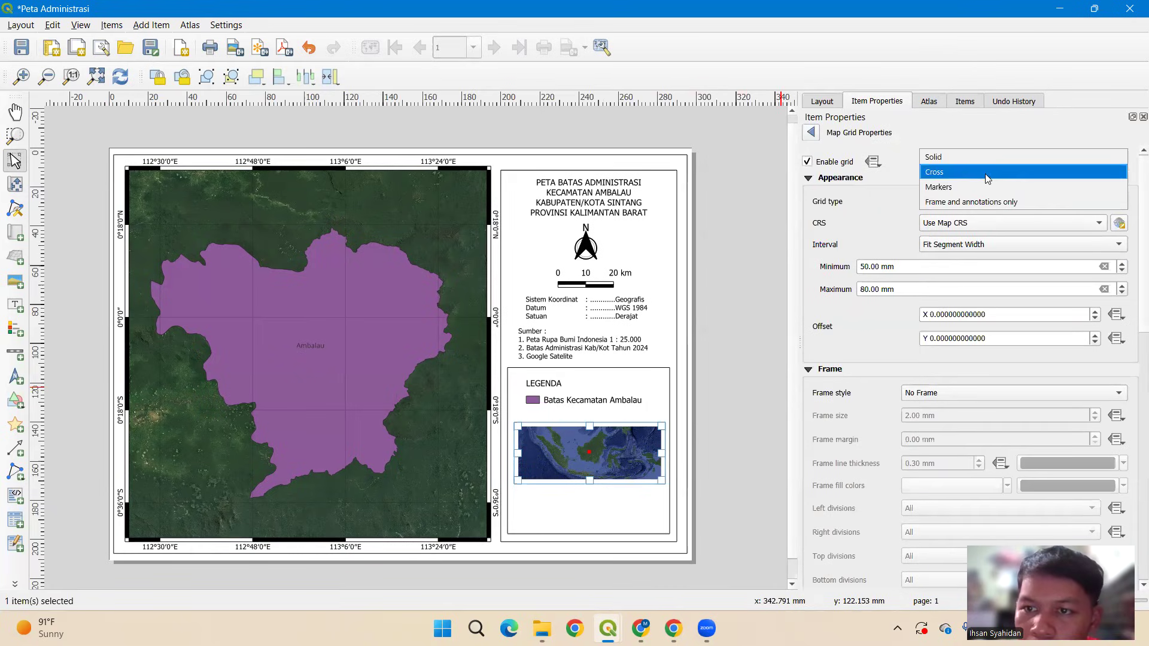
pyautogui.click(986, 175)
# Set the inset grid's minimum segment width to 20 mm and its maximum to 200 mm.
pyautogui.click(870, 290)
pyautogui.click(865, 266)
pyautogui.press('BackSpace')
pyautogui.write('2')
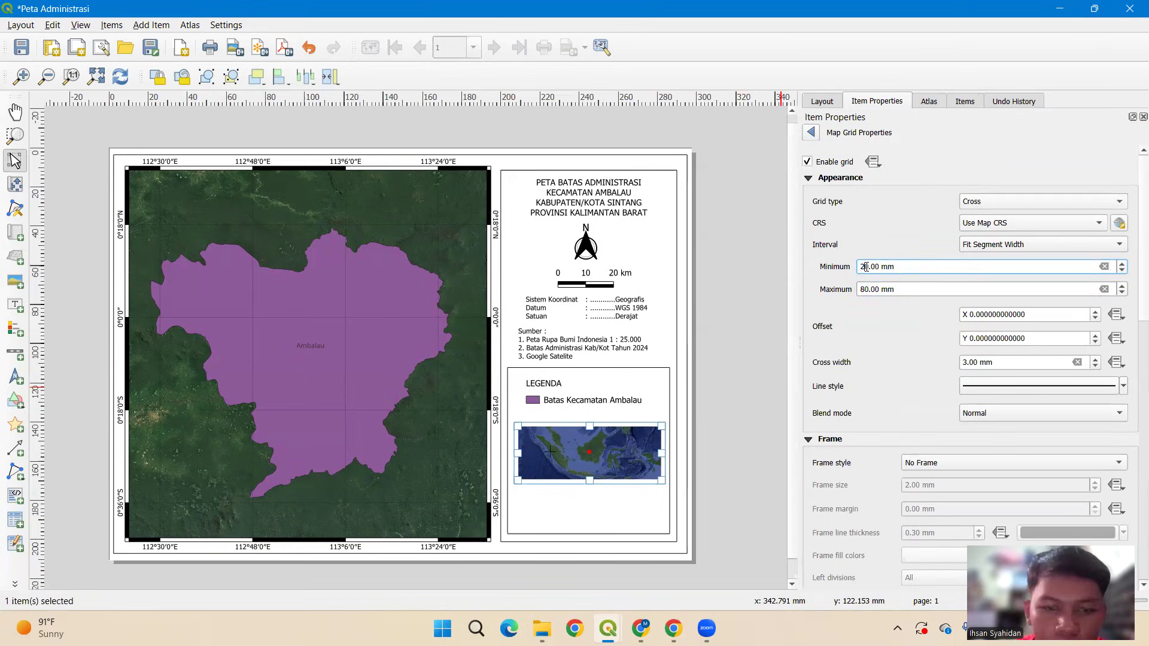
pyautogui.click(867, 291)
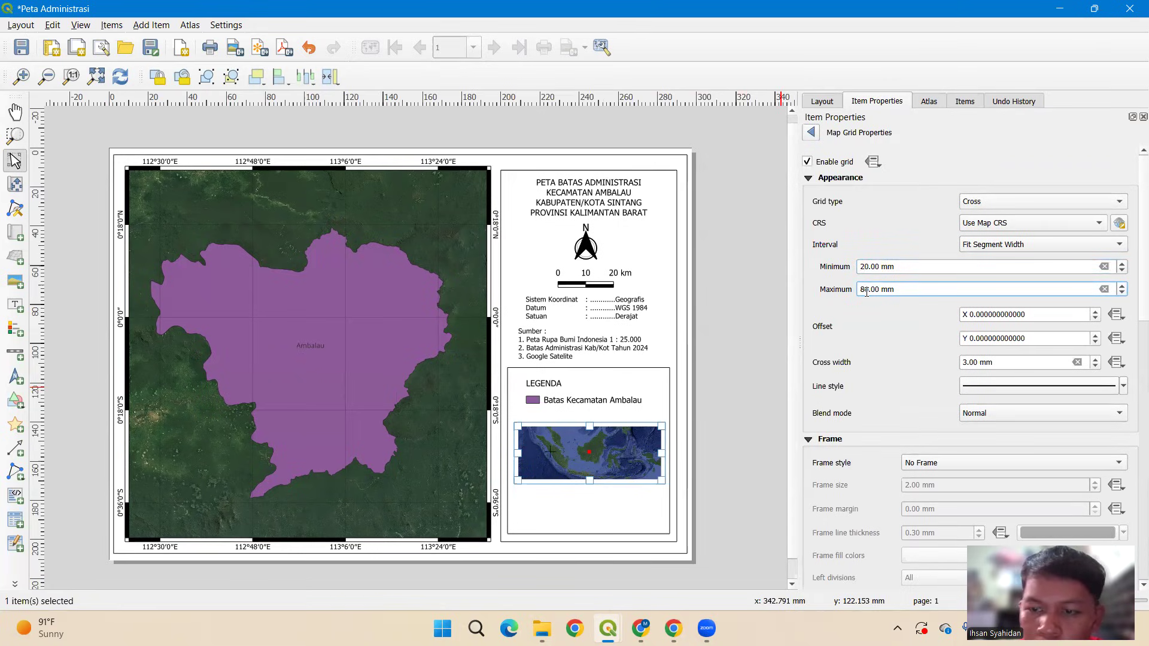
pyautogui.press('BackSpace')
pyautogui.write('20')
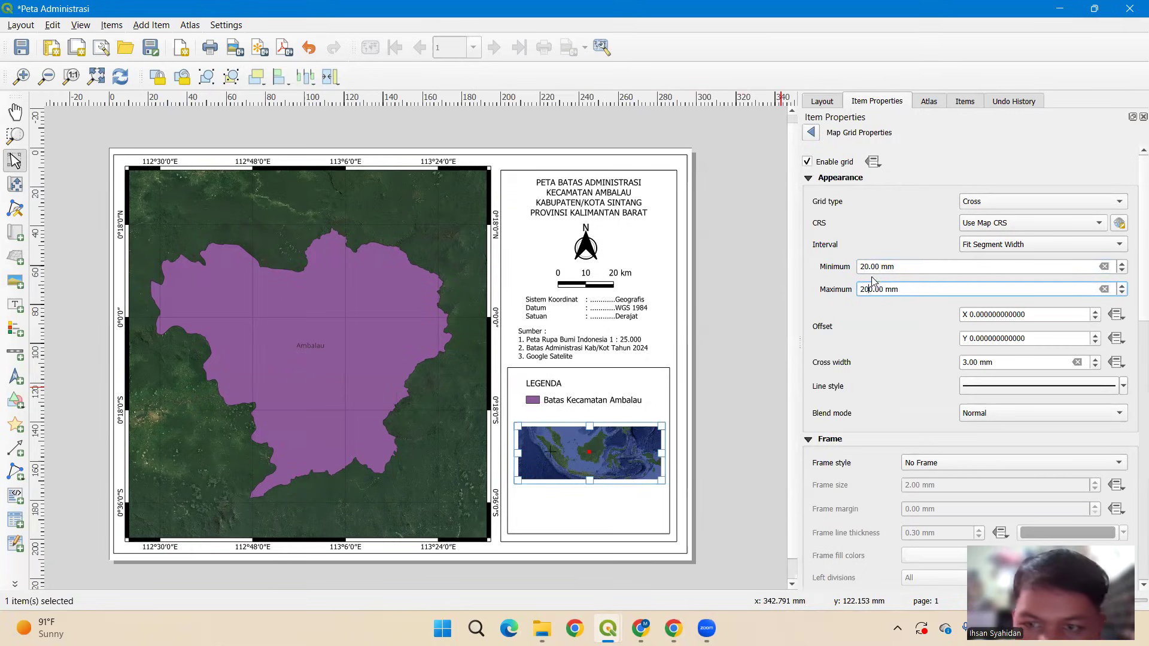
# Change the inset grid type to Solid and set its maximum segment width to 30 mm.
pyautogui.click(998, 203)
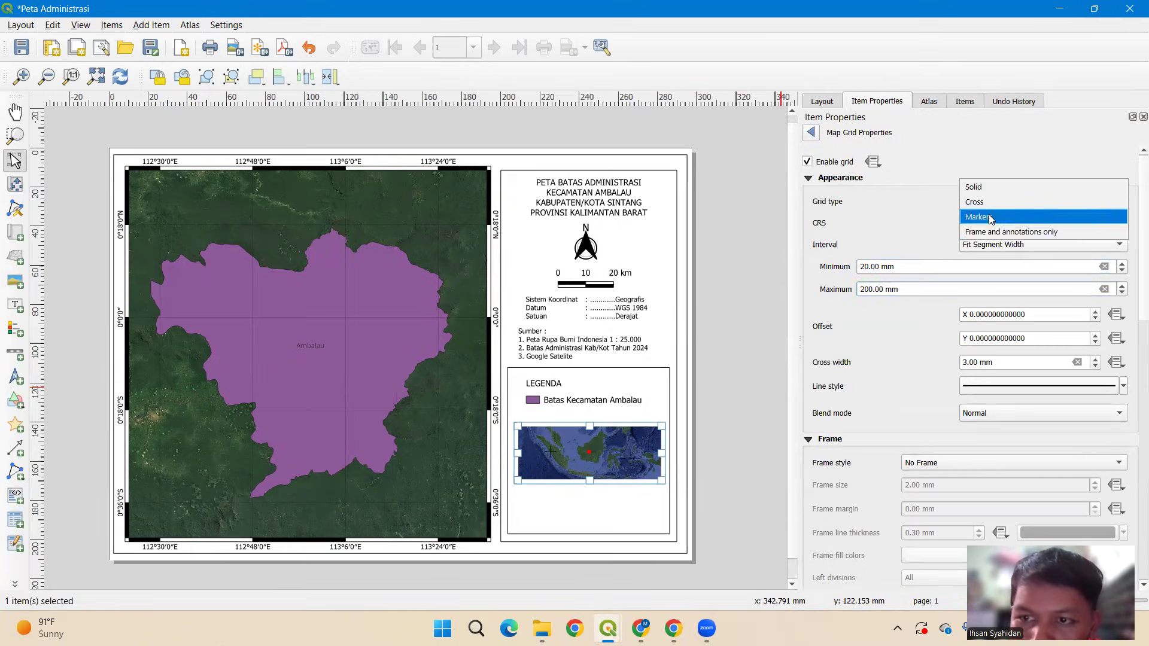
pyautogui.click(986, 189)
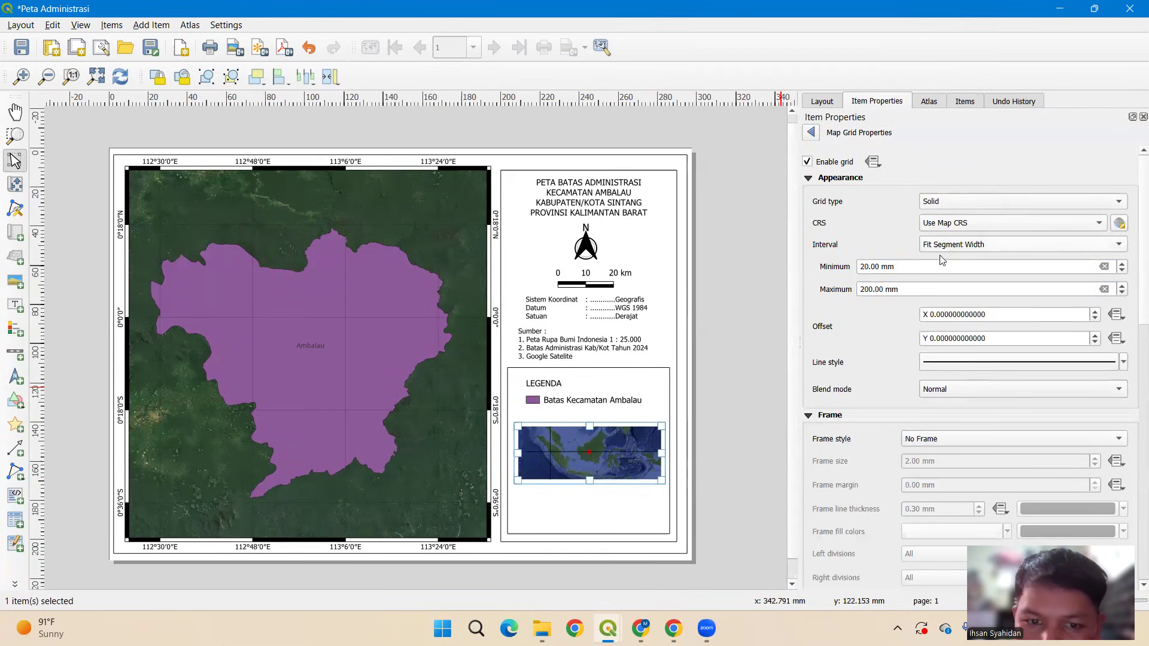
pyautogui.click(872, 289)
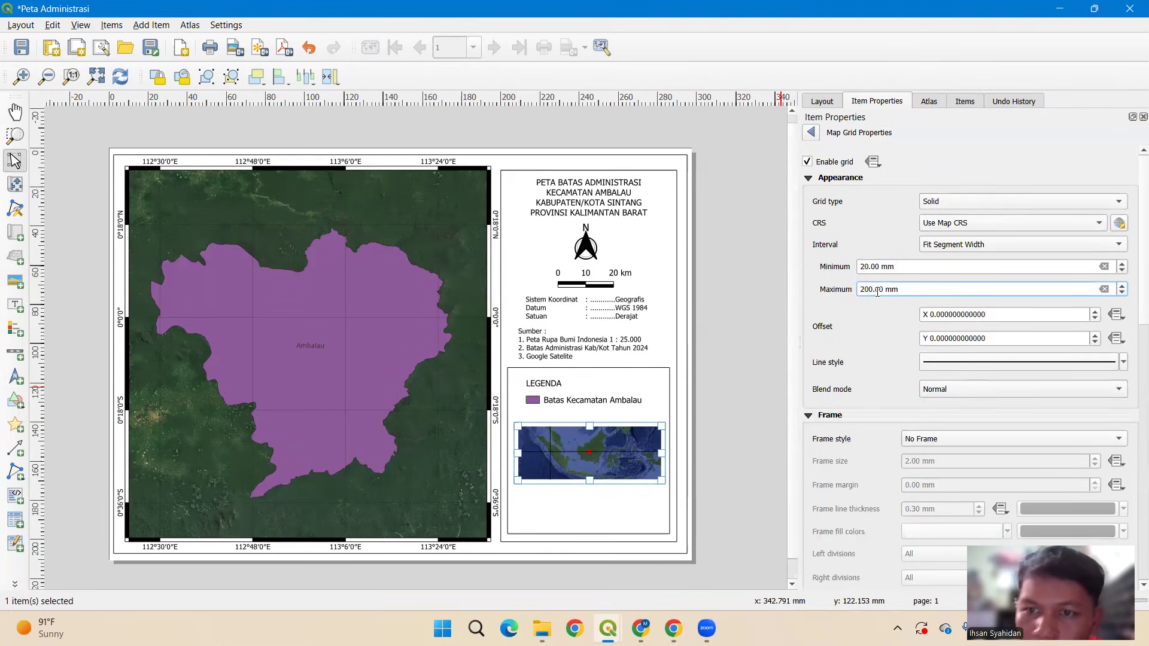
pyautogui.doubleClick(877, 291)
pyautogui.write('100')
pyautogui.write('30')
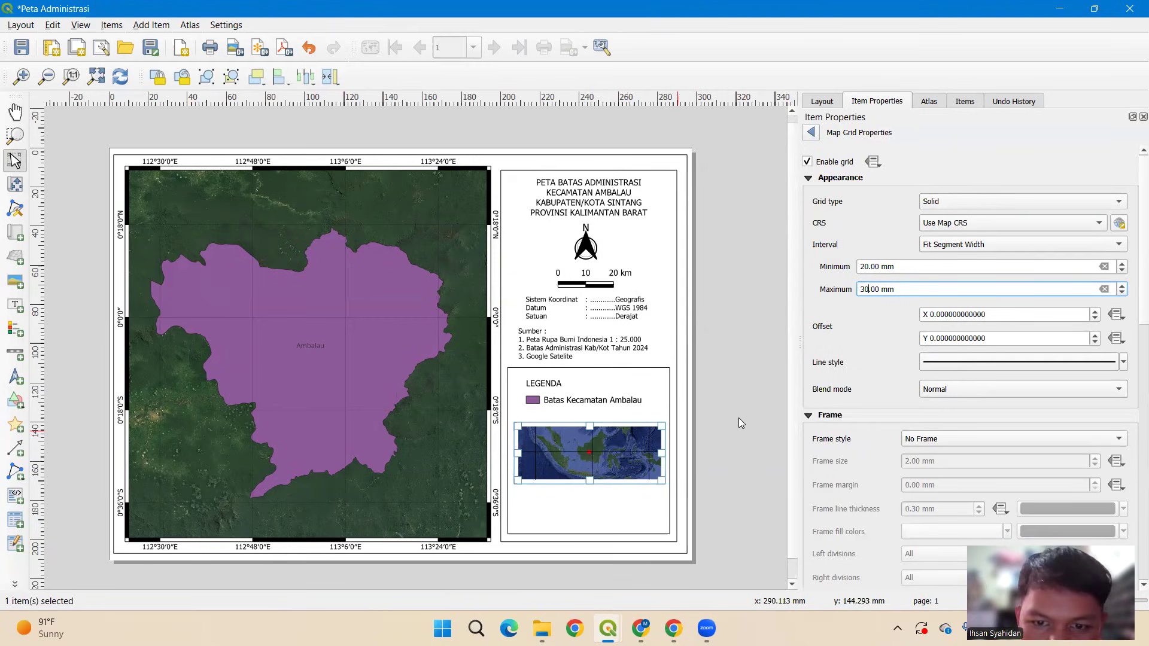
# Enable coordinate drawing on the inset grid with the format Degree, Minute, Second with Suffix.
pyautogui.scroll(-10, 1133, 268)
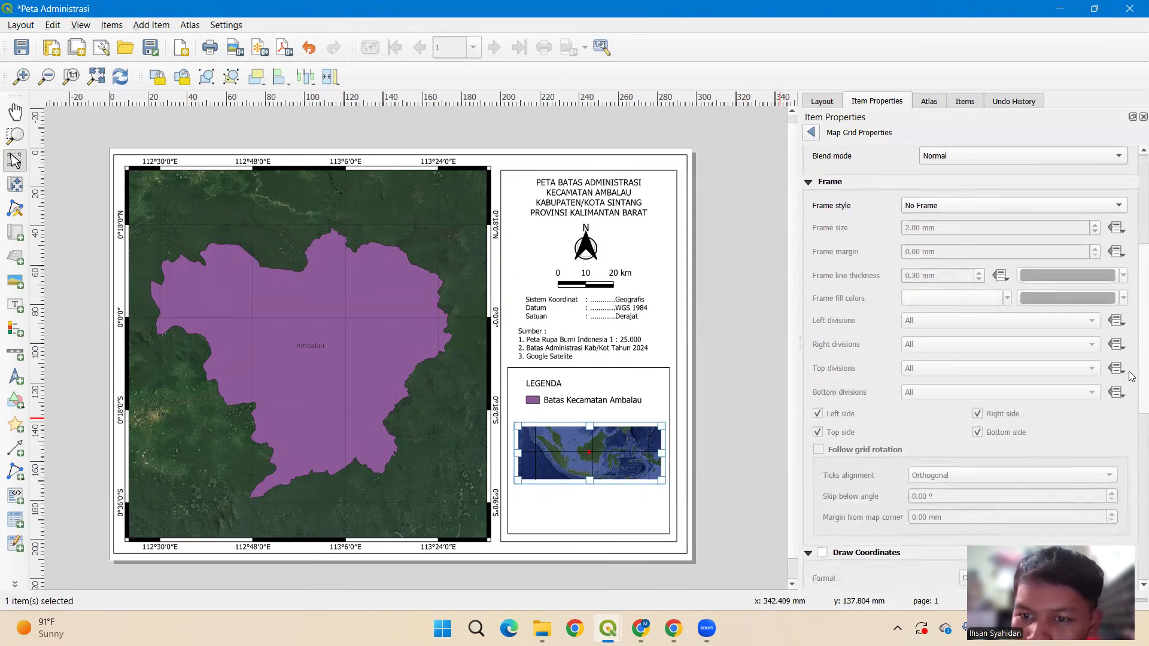
pyautogui.click(822, 387)
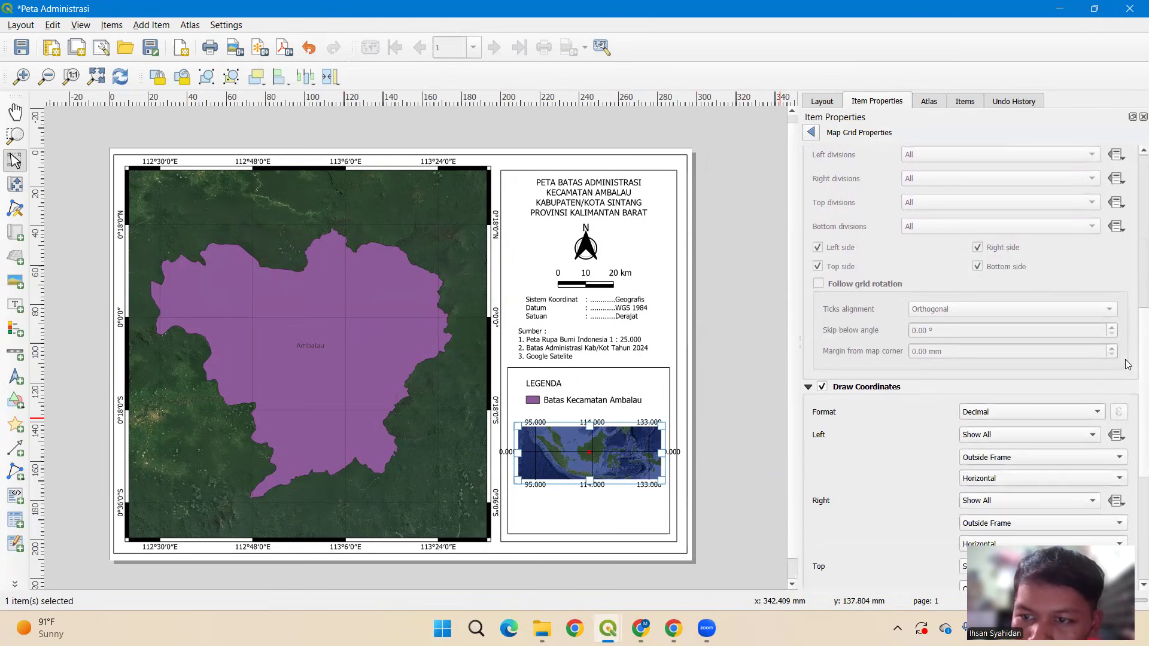
pyautogui.scroll(-5, 1133, 389)
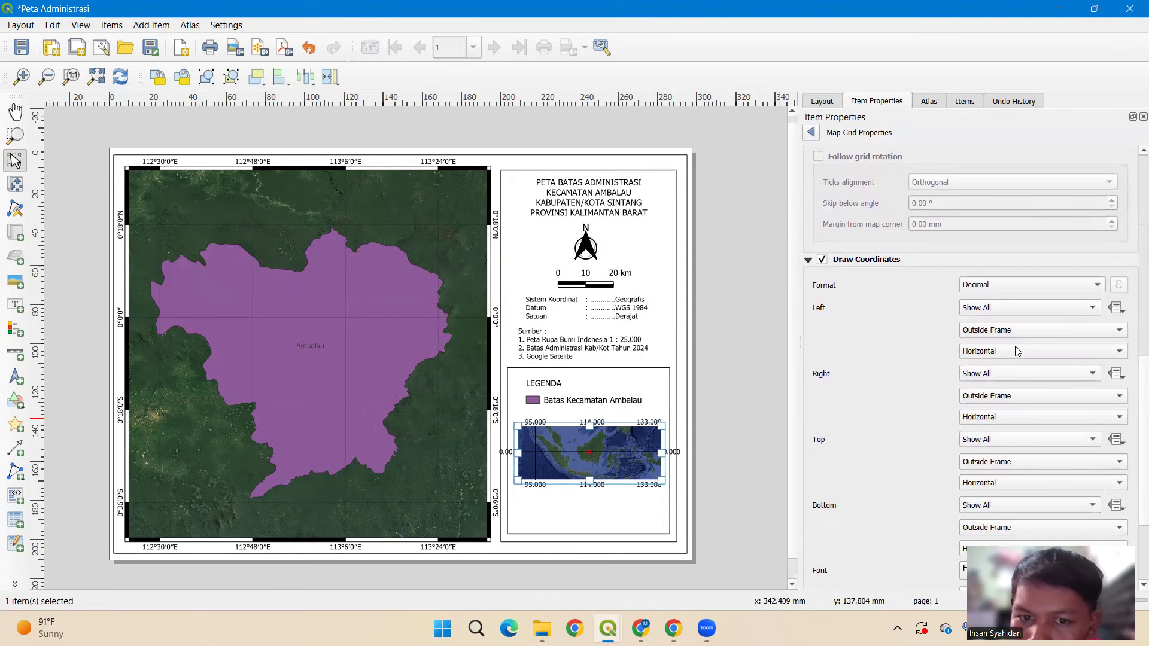
pyautogui.scroll(-3, 1132, 393)
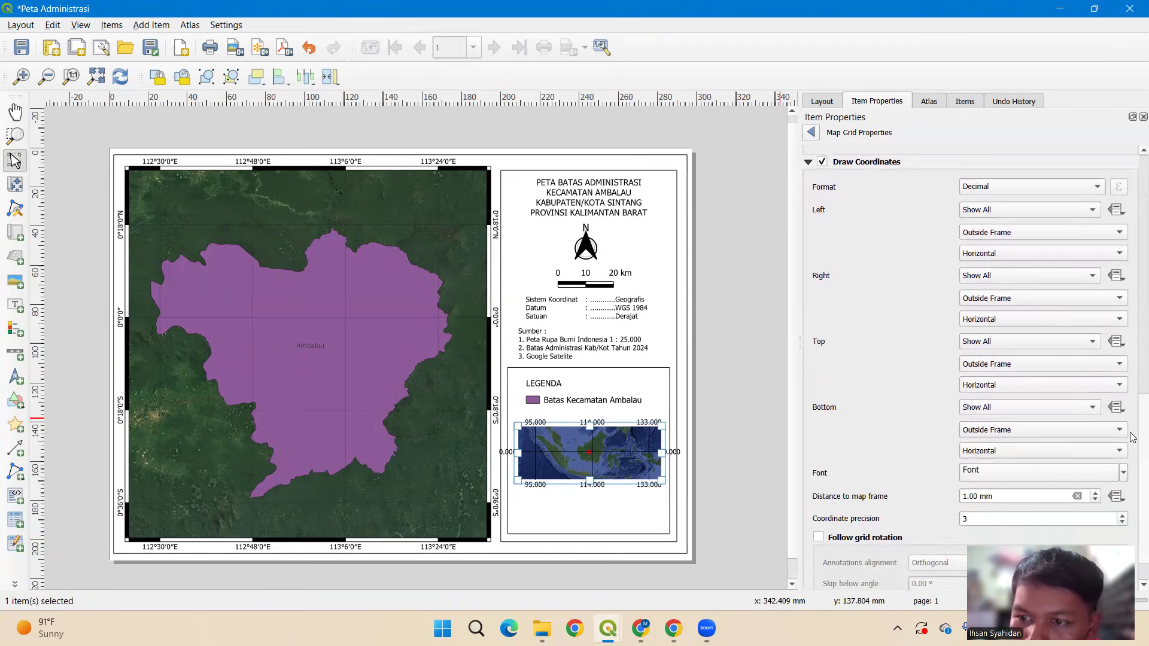
pyautogui.click(1039, 203)
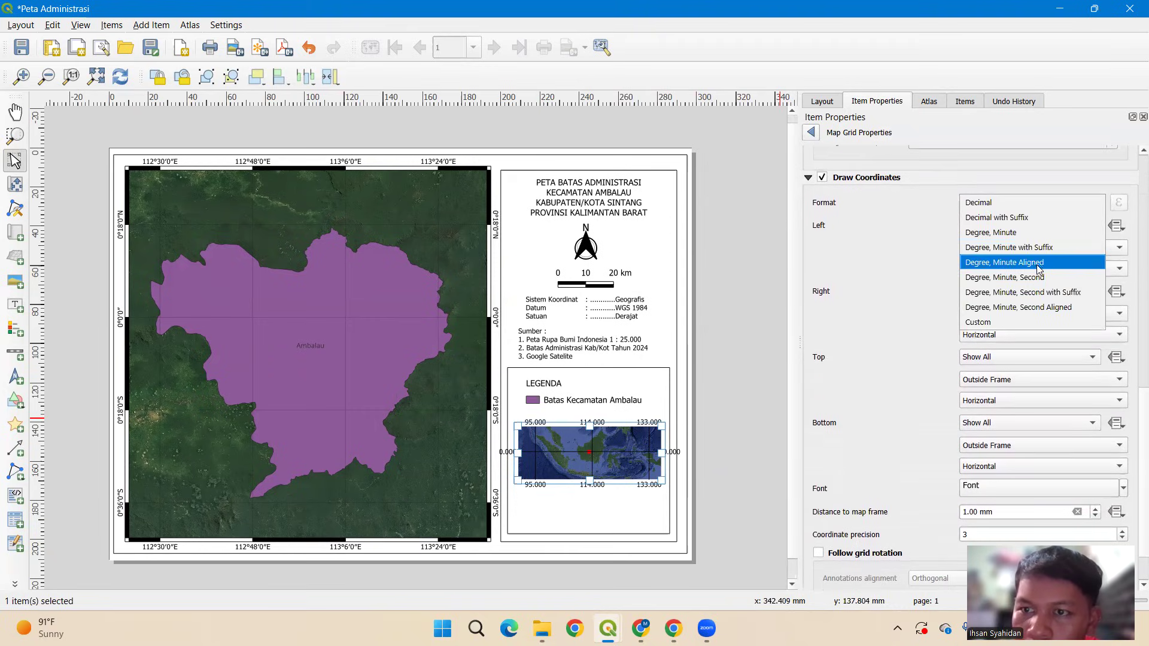
pyautogui.click(1041, 293)
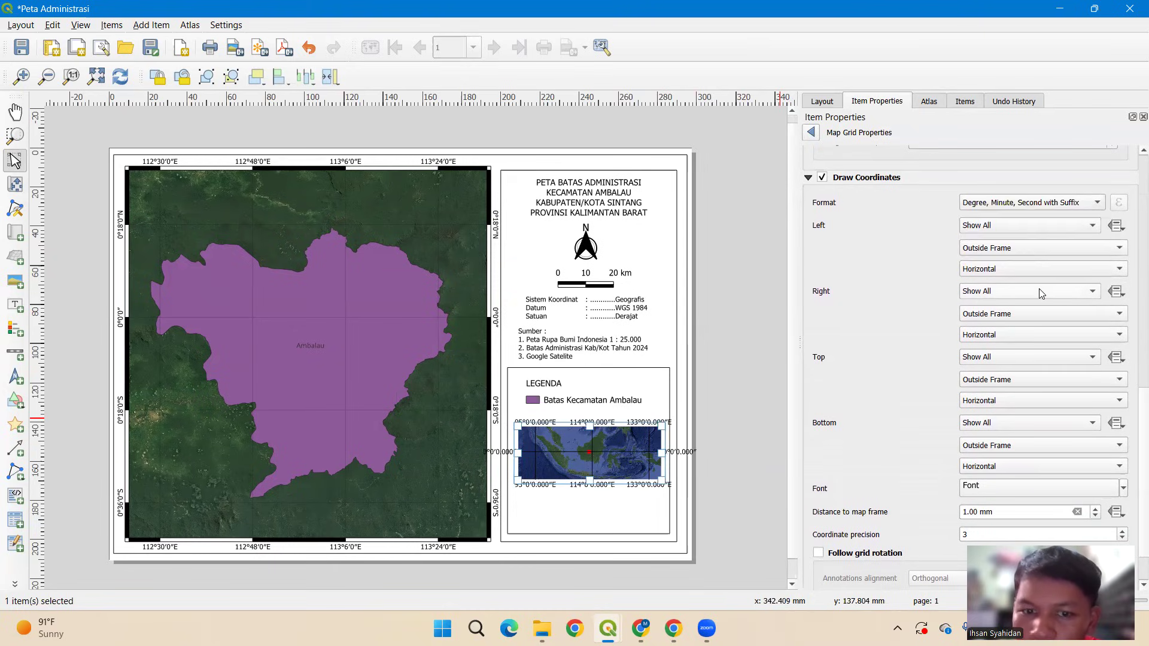
# Set the coordinate precision of the inset grid's labels to 0.
pyautogui.scroll(-1, 1132, 429)
pyautogui.scroll(-2, 1132, 429)
pyautogui.doubleClick(1007, 476)
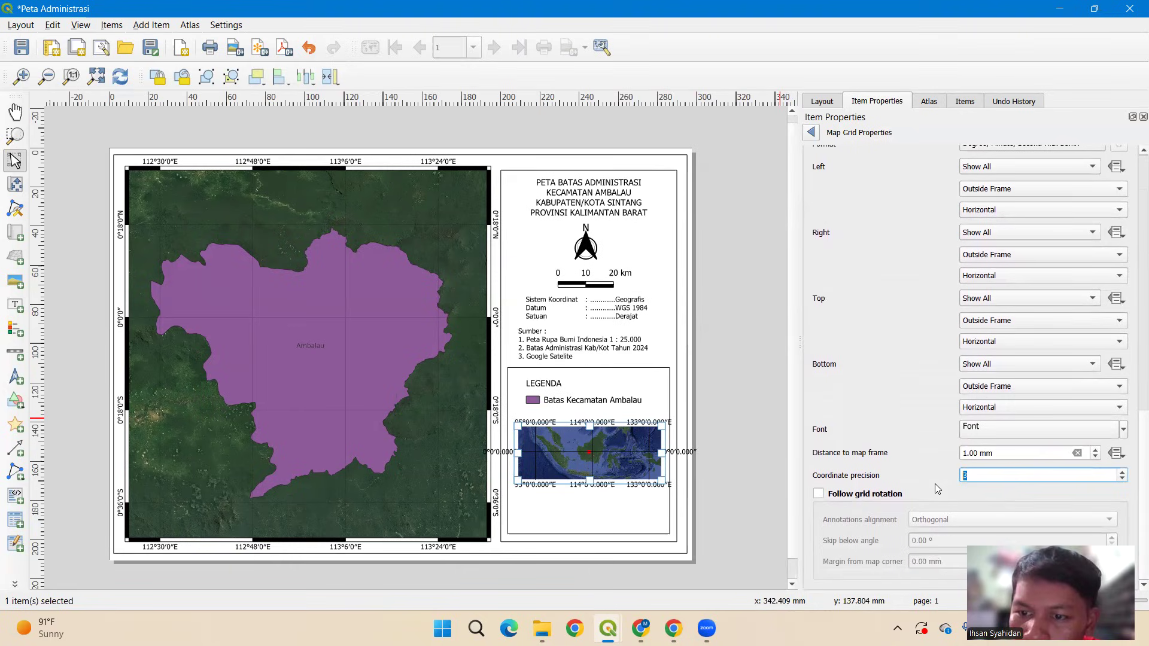
pyautogui.write('0')
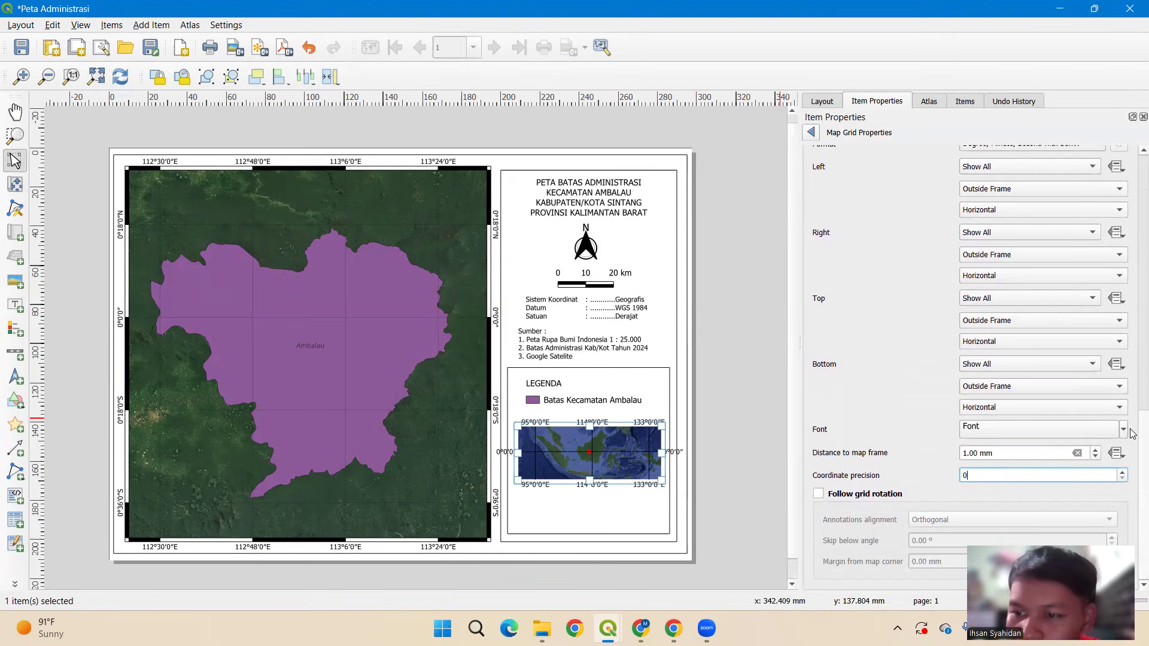
# Orient the inset grid's left coordinates as Vertical Ascending and right coordinates as Vertical Descending, leaving the inset map deselected.
pyautogui.scroll(4, 1132, 441)
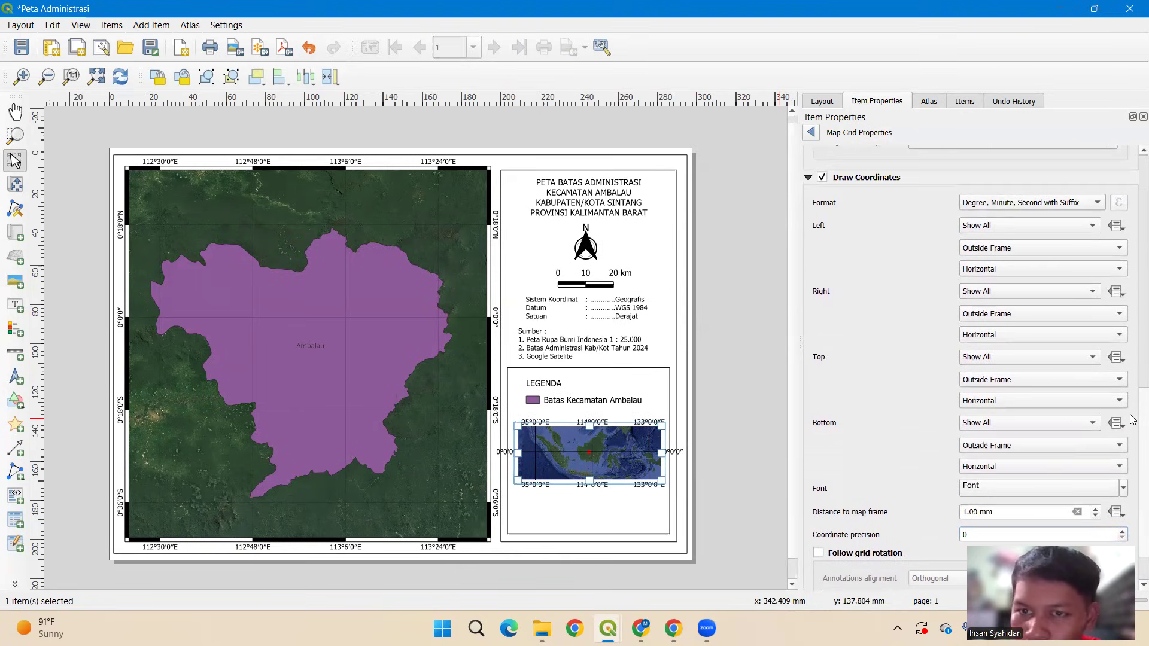
pyautogui.scroll(4, 1132, 409)
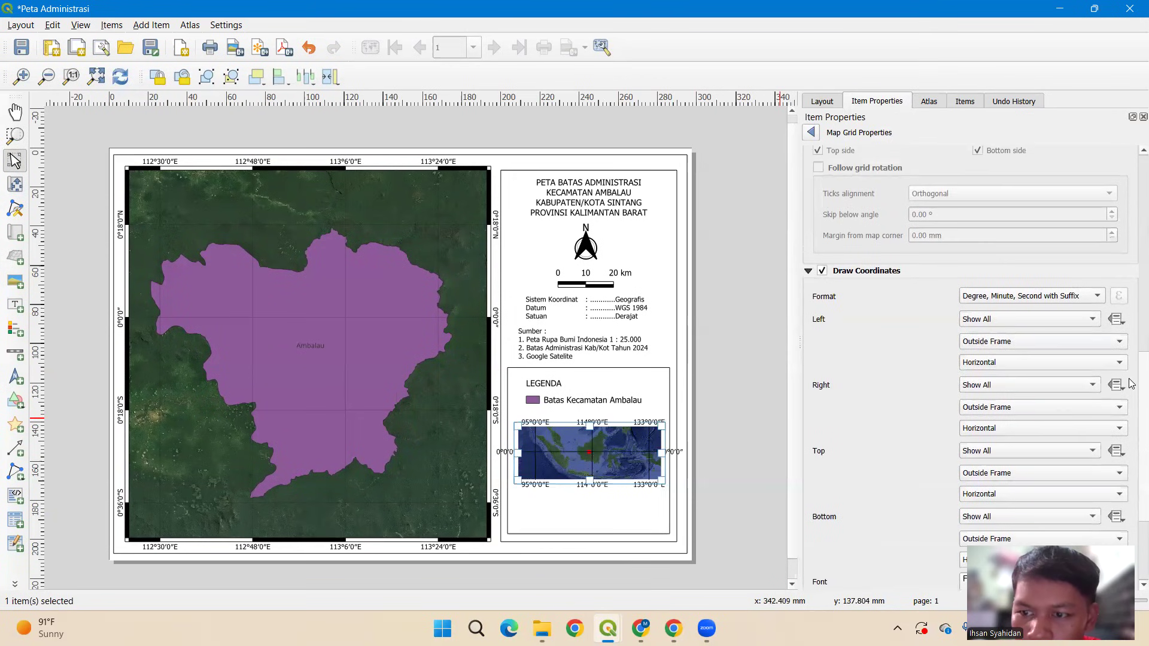
pyautogui.scroll(-5, 1132, 390)
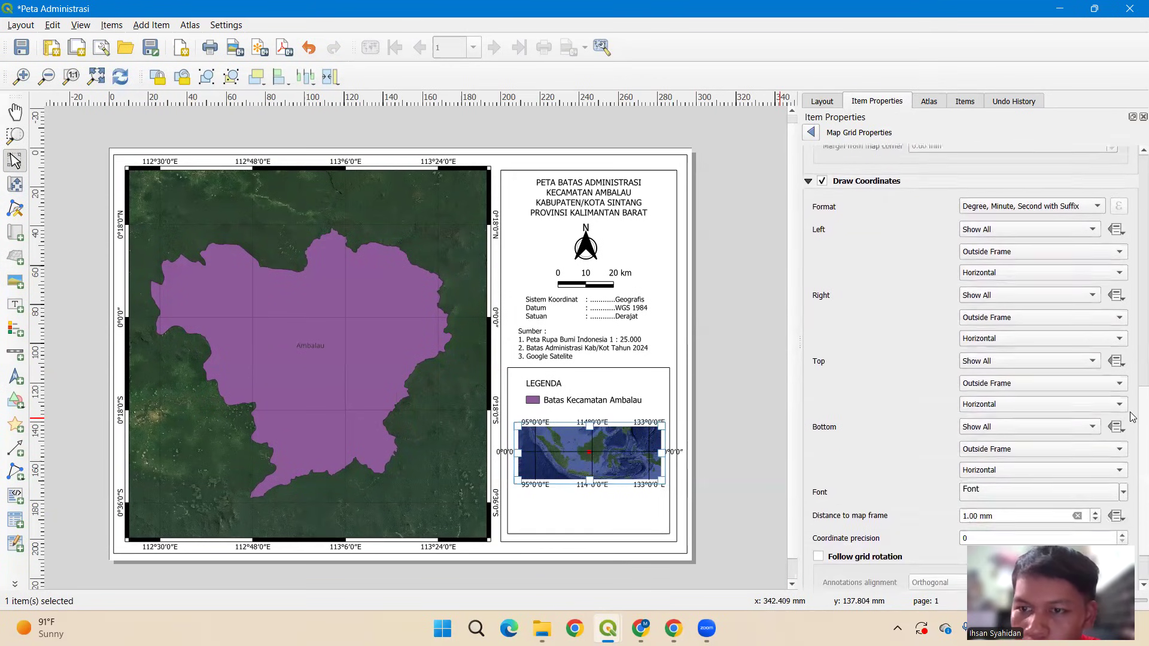
pyautogui.scroll(4, 1131, 420)
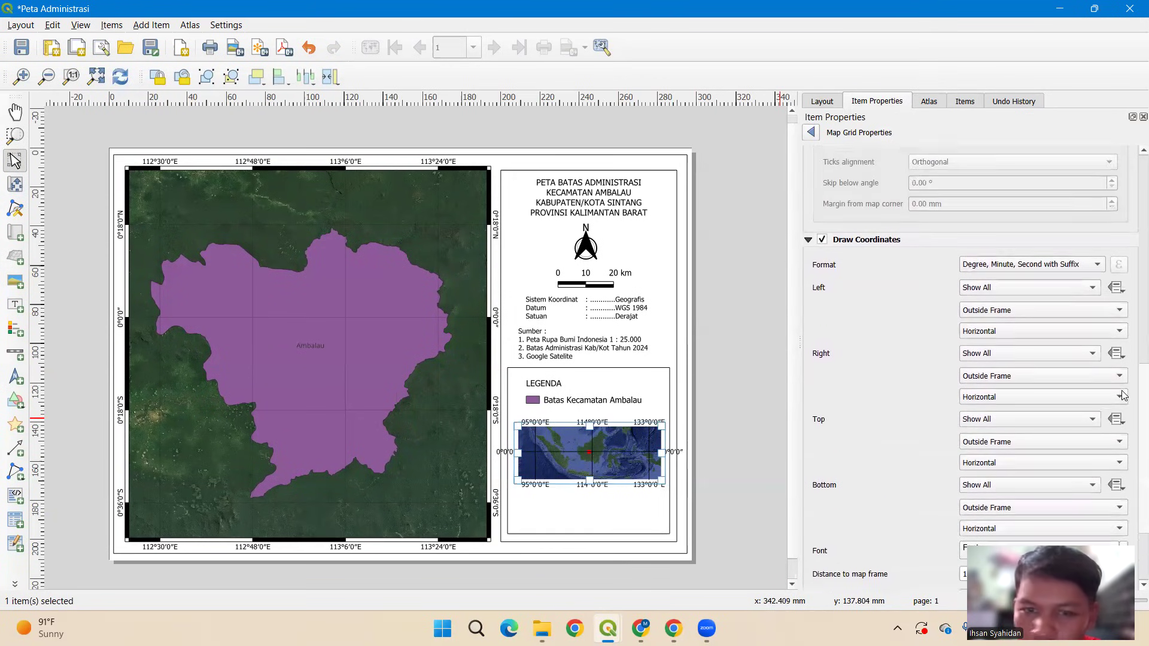
pyautogui.scroll(-1, 1122, 392)
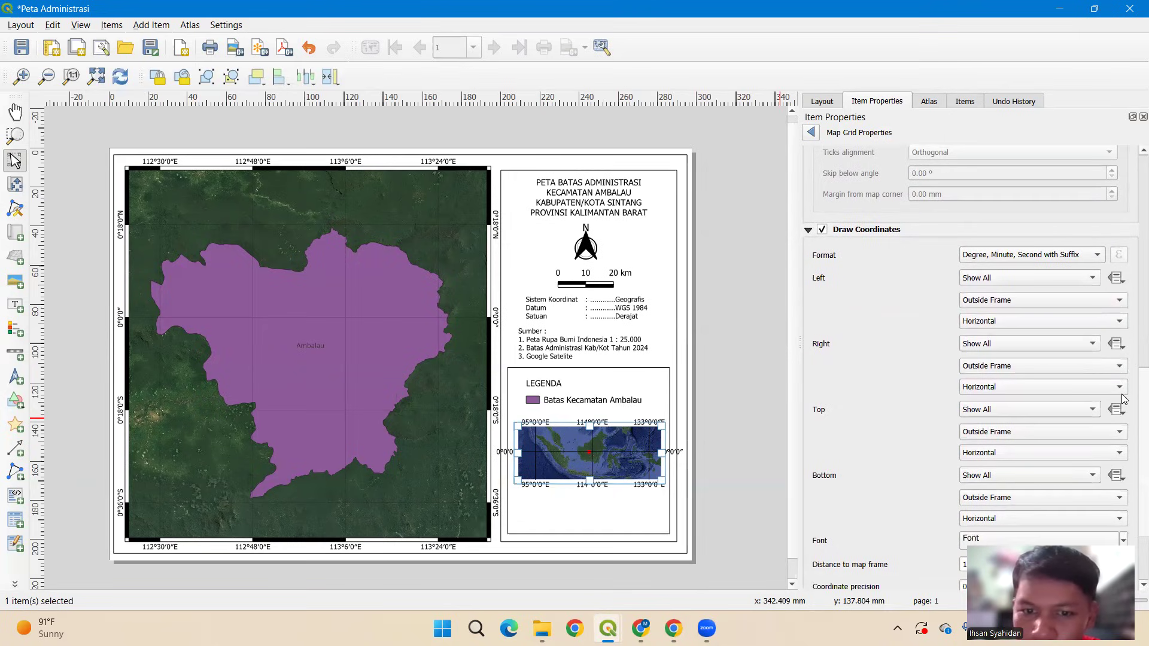
pyautogui.scroll(-1, 1122, 398)
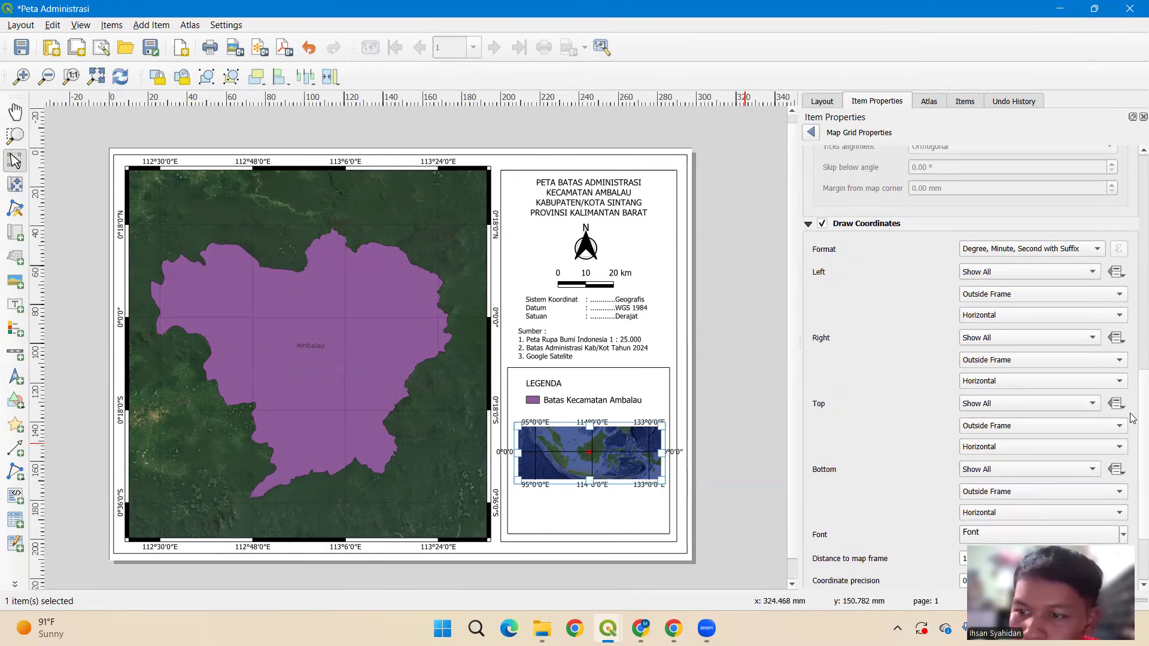
pyautogui.click(1003, 317)
pyautogui.click(1006, 329)
pyautogui.click(1007, 381)
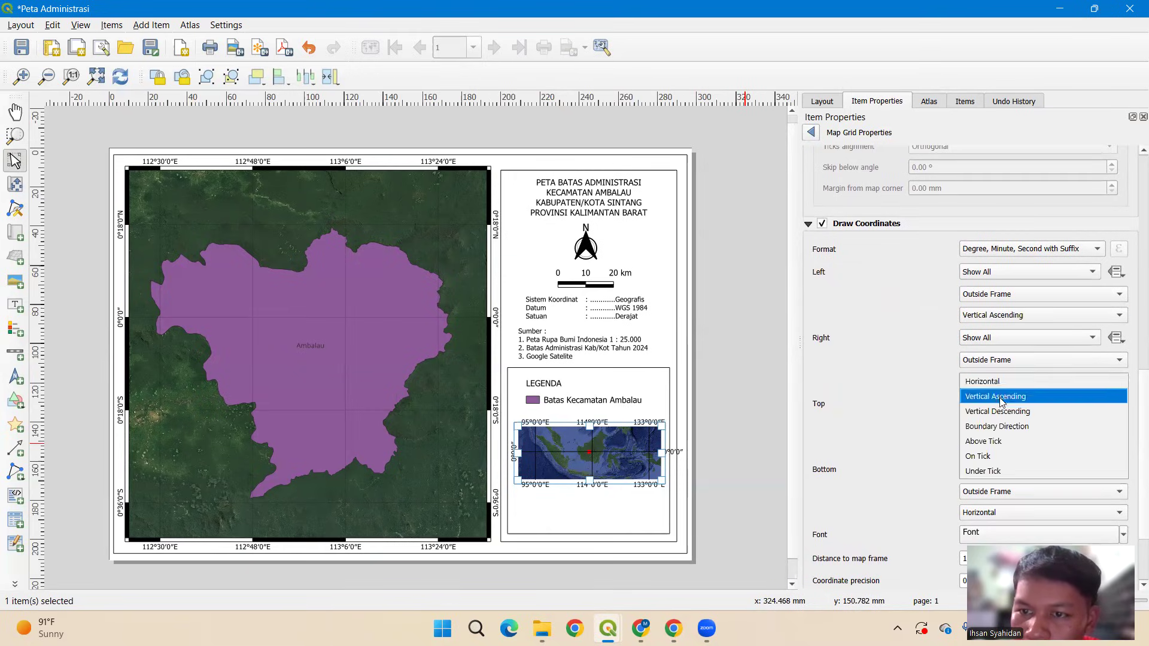
pyautogui.click(1000, 413)
pyautogui.click(736, 380)
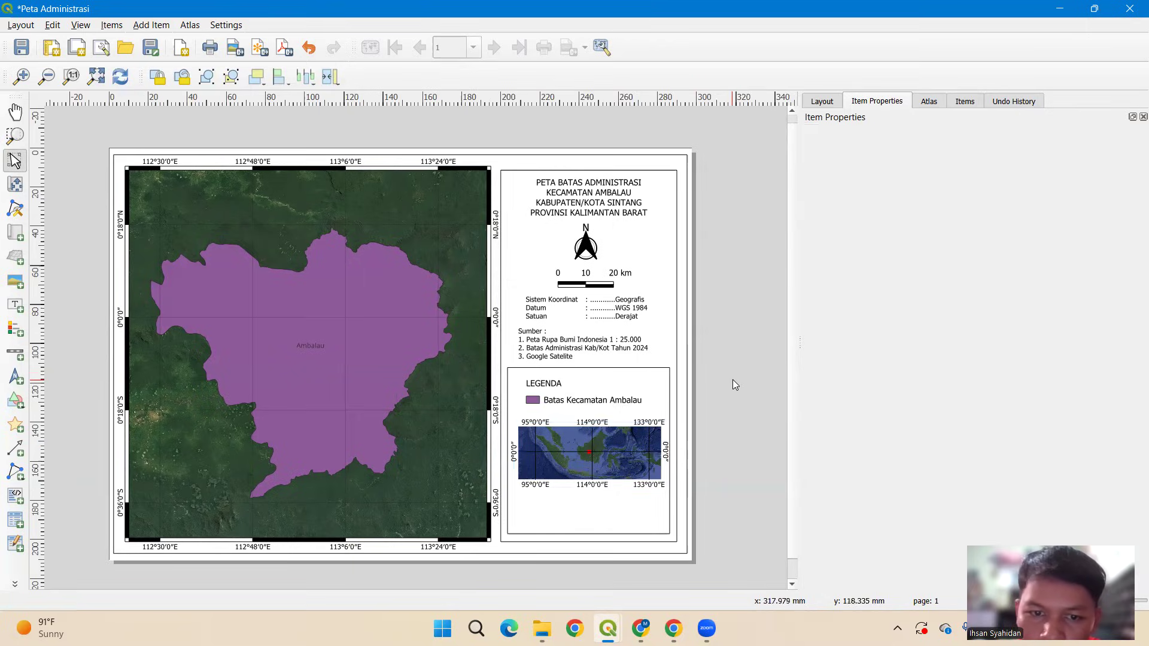
pyautogui.click(611, 457)
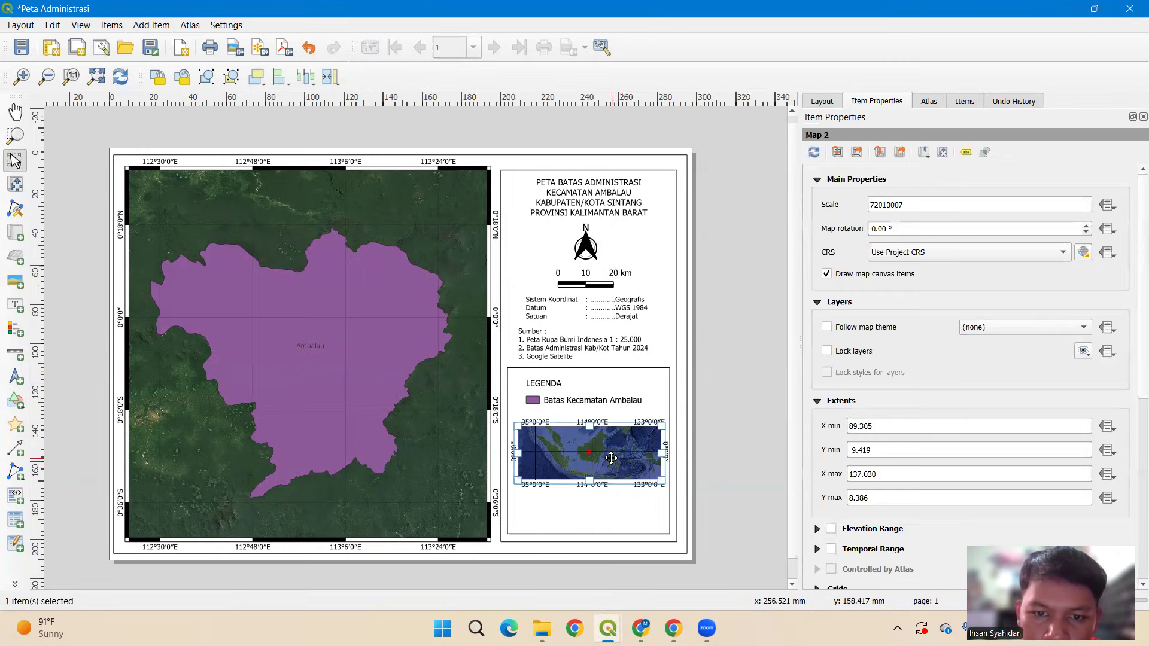
pyautogui.click(717, 433)
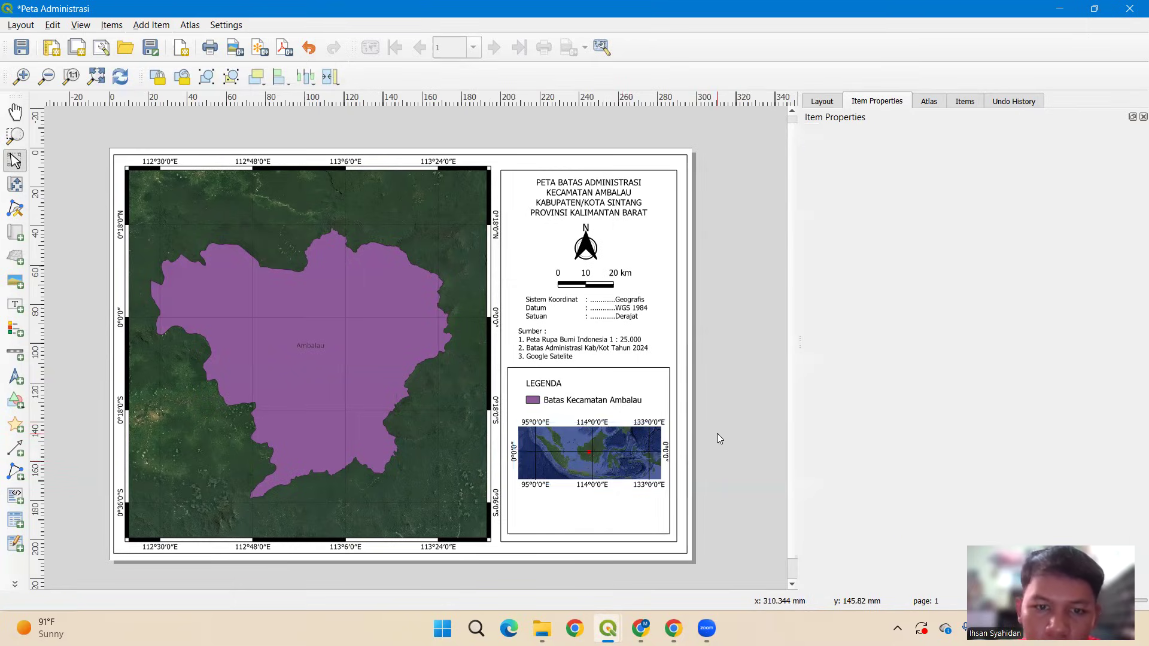
# Shift the legend up and the inset map slightly down to open a gap between them in the lower box.
pyautogui.click(618, 450)
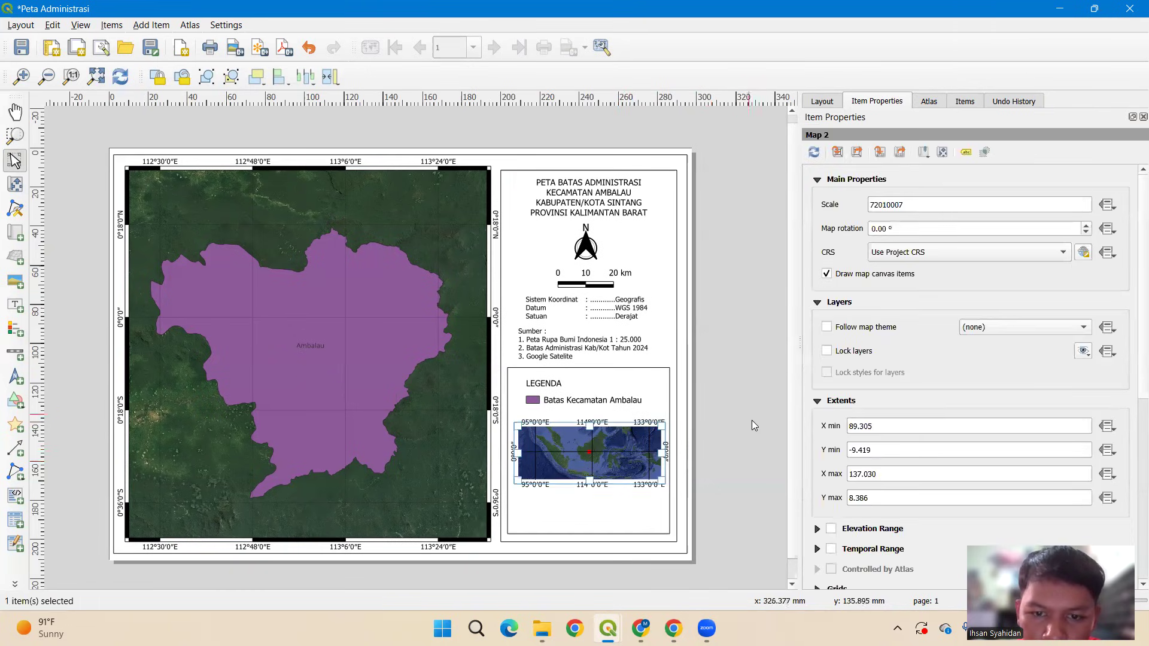
pyautogui.moveTo(569, 393); pyautogui.dragTo(569, 385)
pyautogui.moveTo(620, 456); pyautogui.dragTo(604, 464)
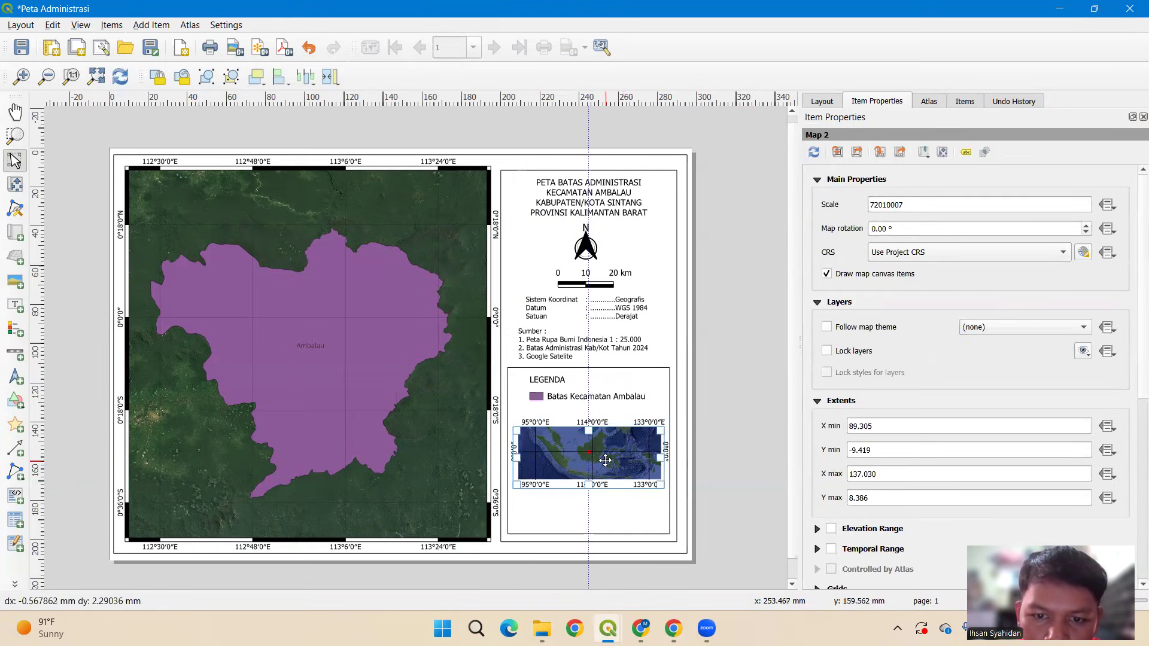
pyautogui.click(736, 413)
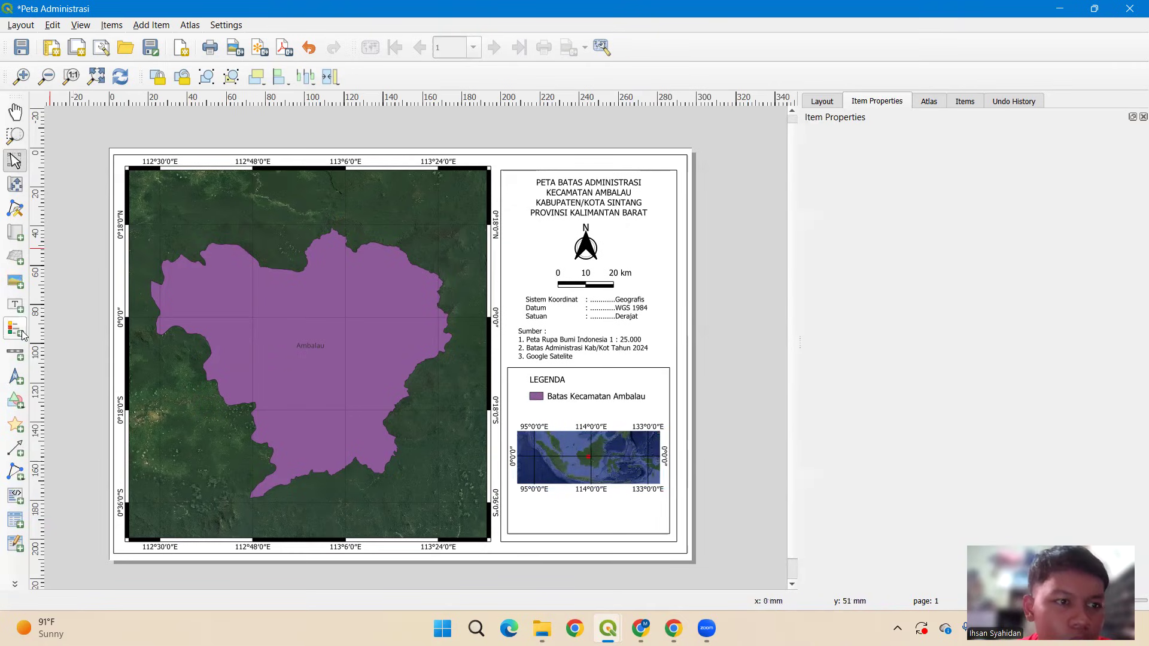
# Add a label reading "INSET PETA" in the gap between the legend entry and the inset map.
pyautogui.click(15, 305)
pyautogui.moveTo(525, 411); pyautogui.dragTo(566, 419)
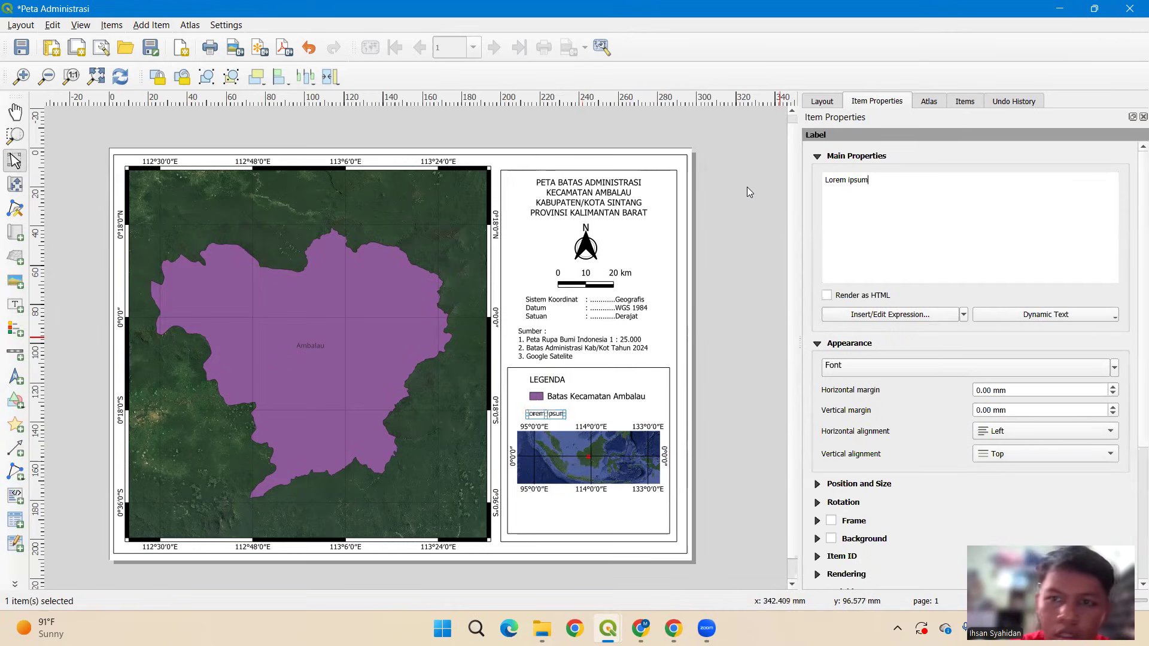
pyautogui.moveTo(864, 181); pyautogui.dragTo(812, 184)
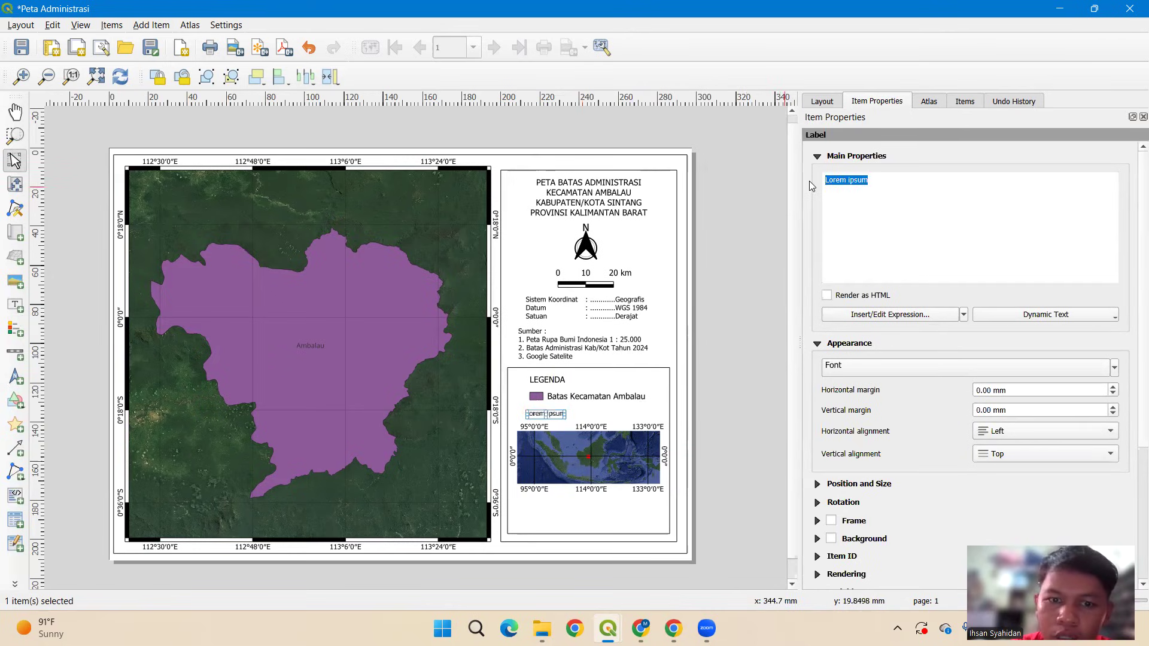
pyautogui.write('INSET PETA')
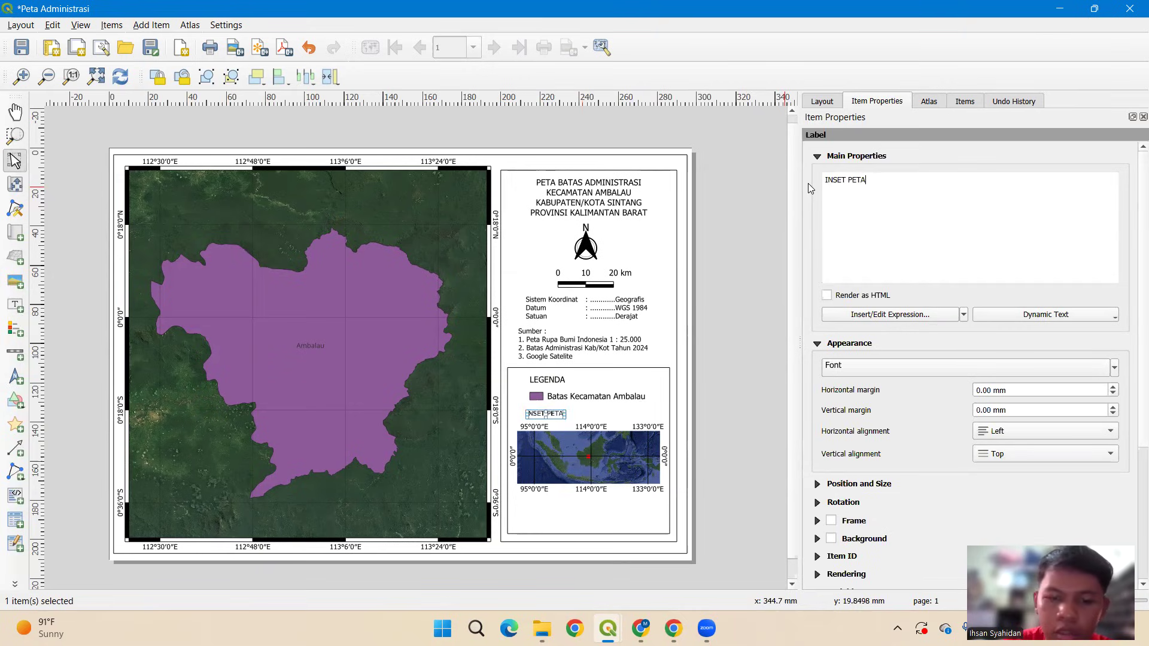
pyautogui.click(712, 359)
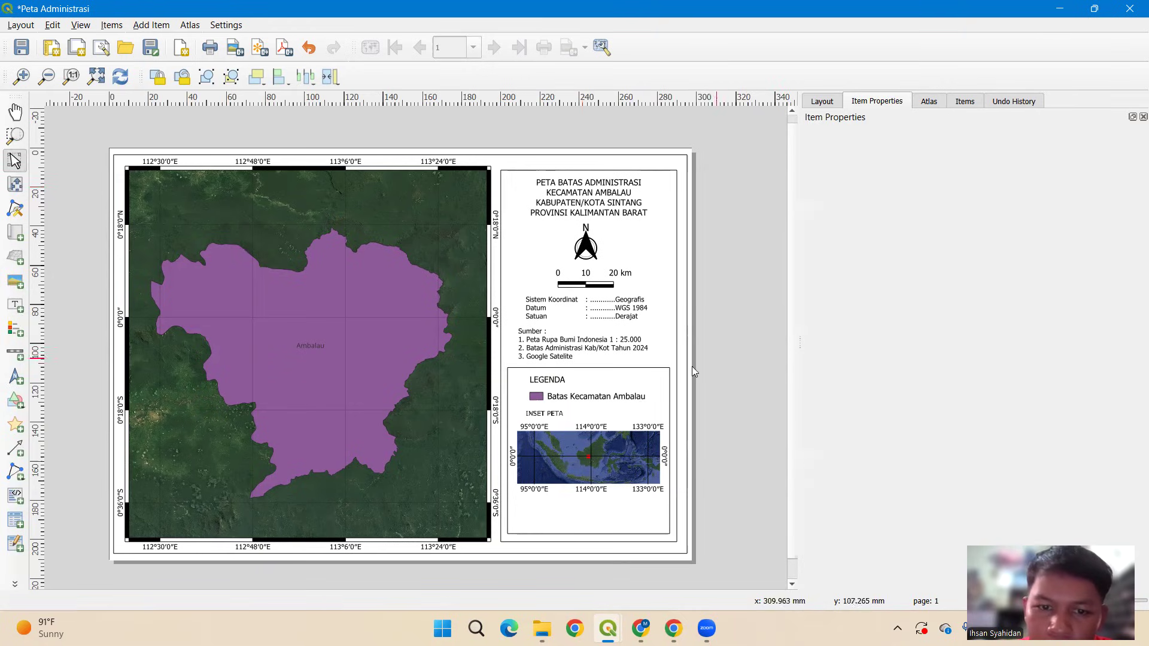
# Move the legend and the INSET PETA label to the left so their text starts line up.
pyautogui.click(553, 416)
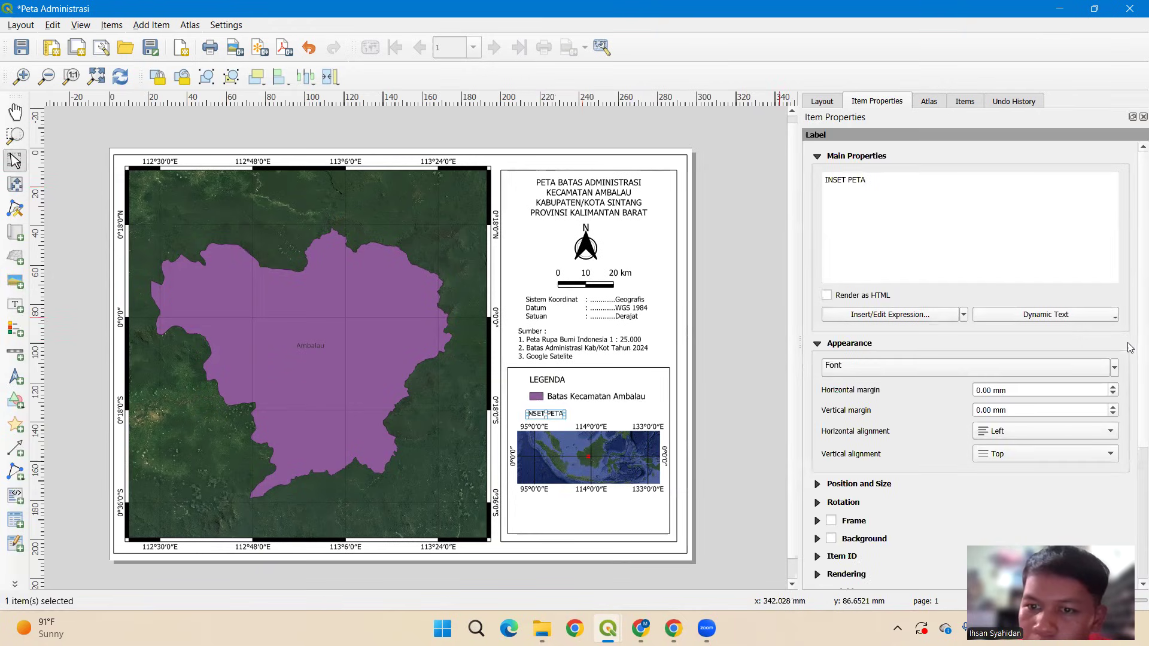
pyautogui.click(774, 377)
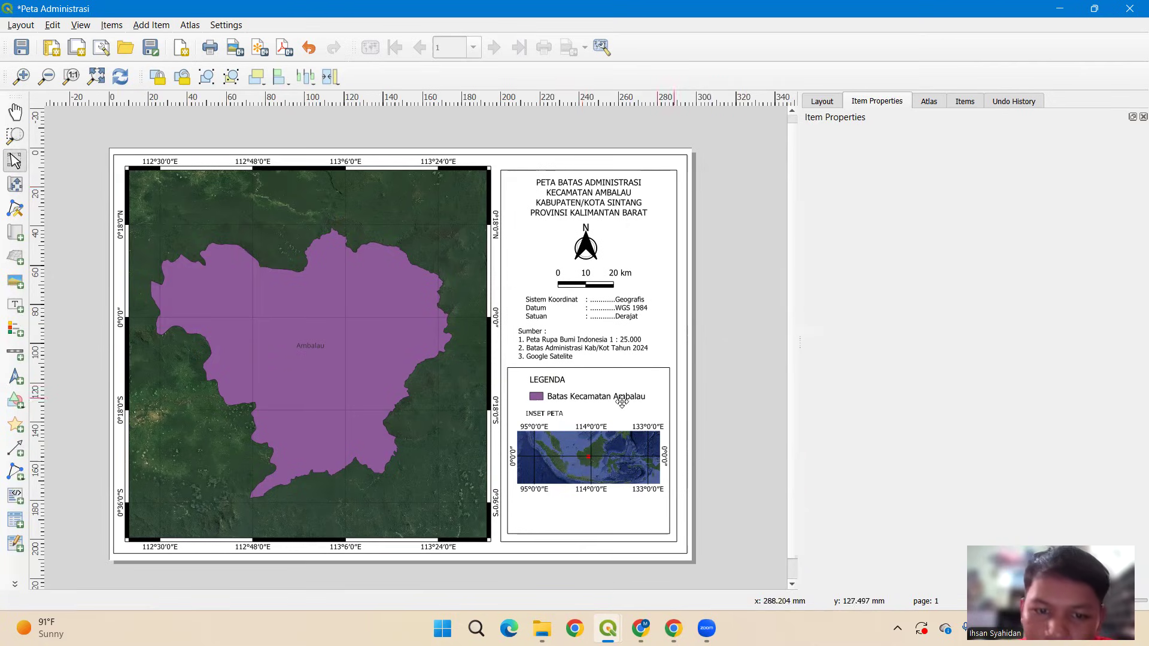
pyautogui.moveTo(546, 390); pyautogui.dragTo(548, 414)
# Set the INSET PETA label's font size to 11 points and widen its frame to fit the whole text.
pyautogui.click(551, 413)
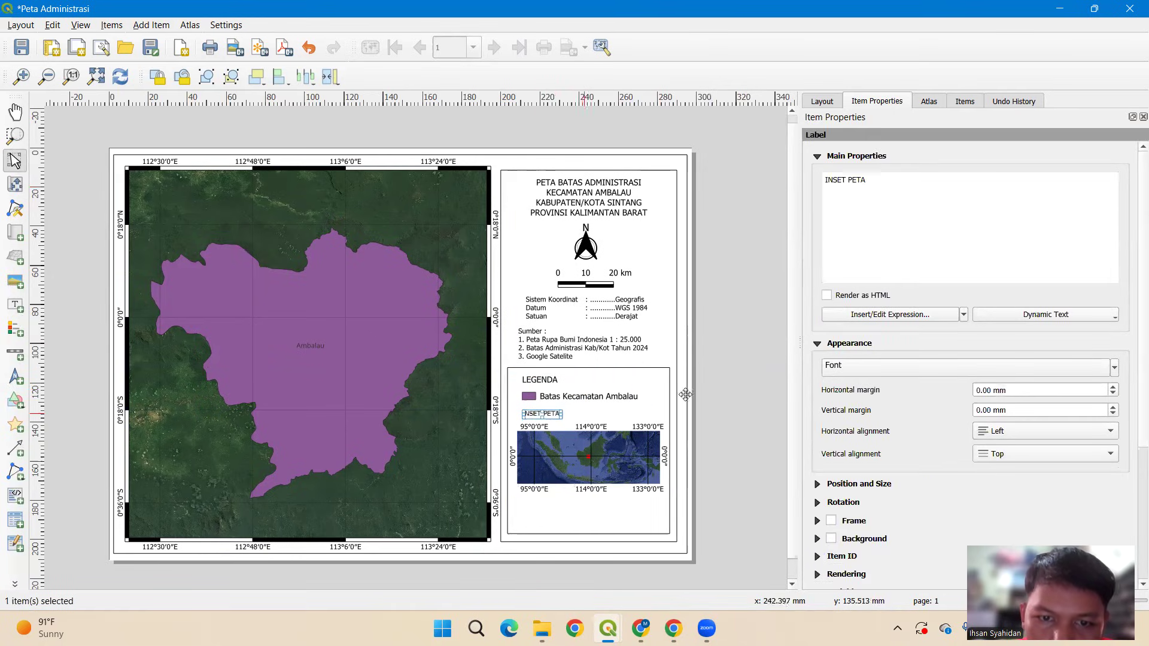
pyautogui.click(1092, 371)
pyautogui.click(1112, 276)
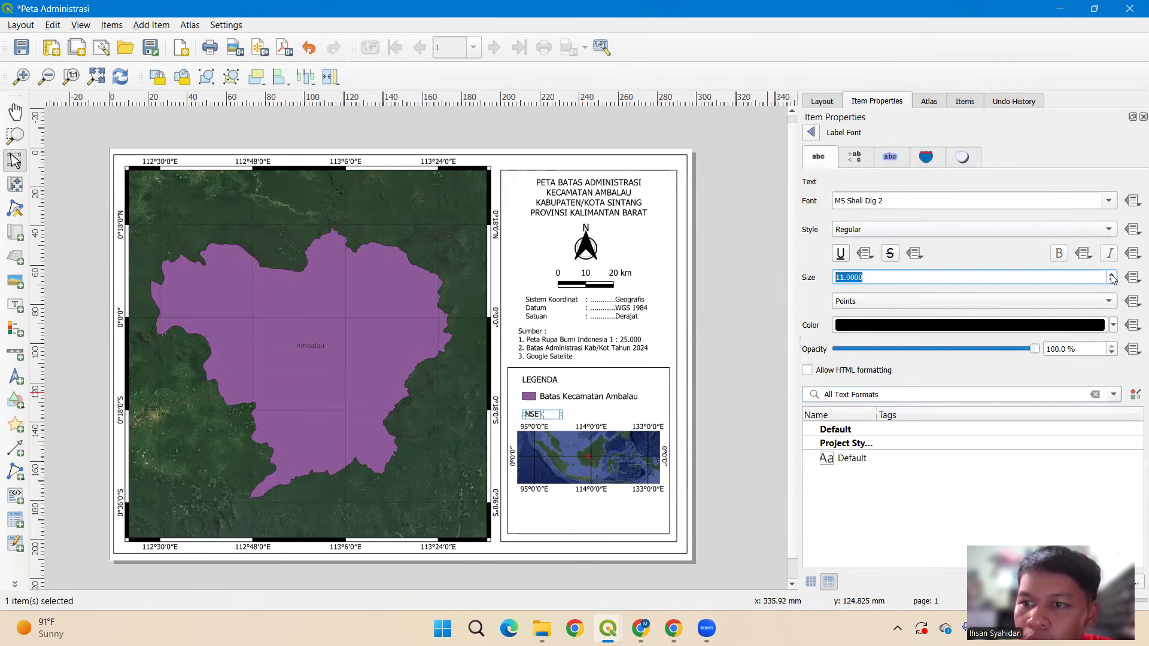
pyautogui.click(734, 347)
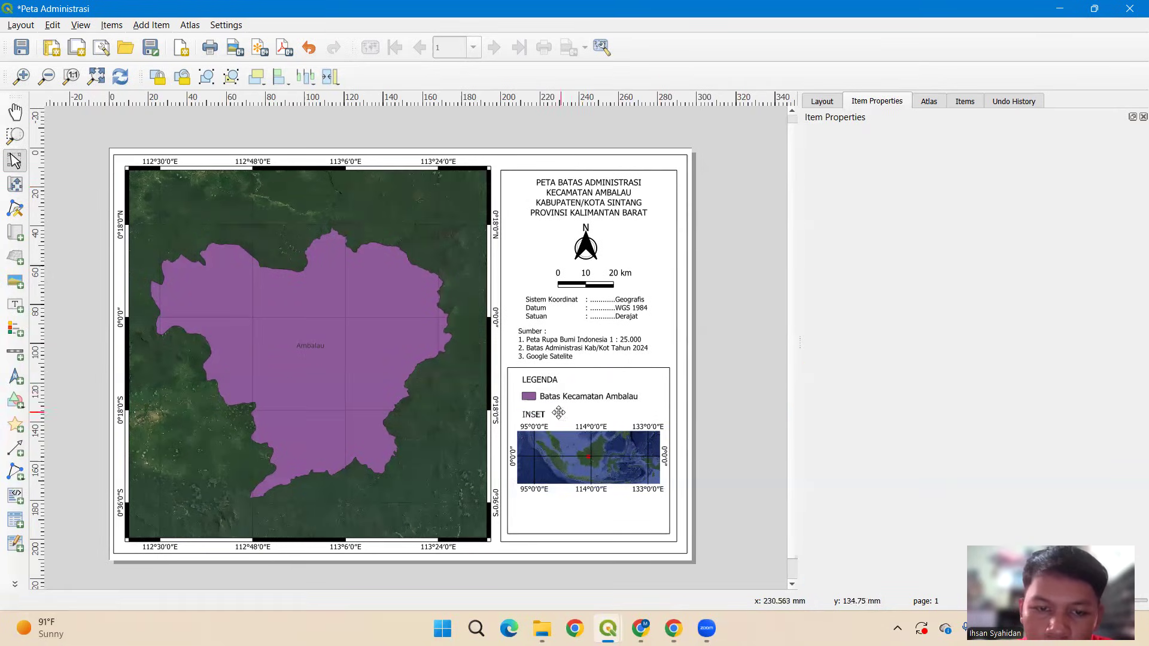
pyautogui.click(540, 415)
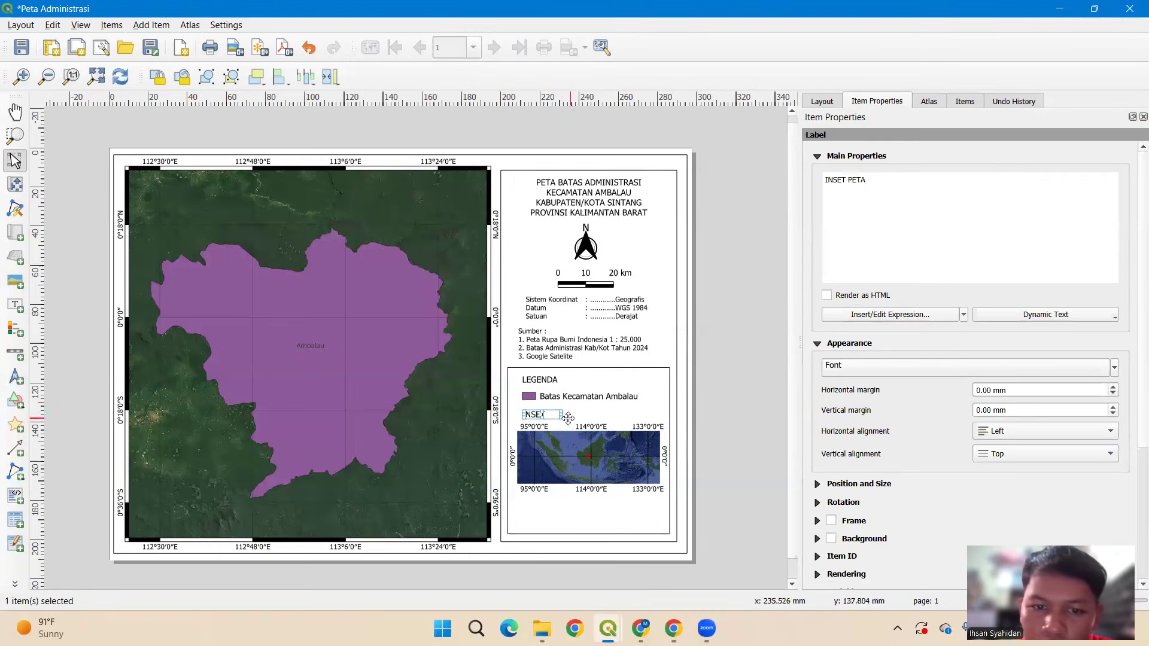
pyautogui.moveTo(559, 414); pyautogui.dragTo(601, 414)
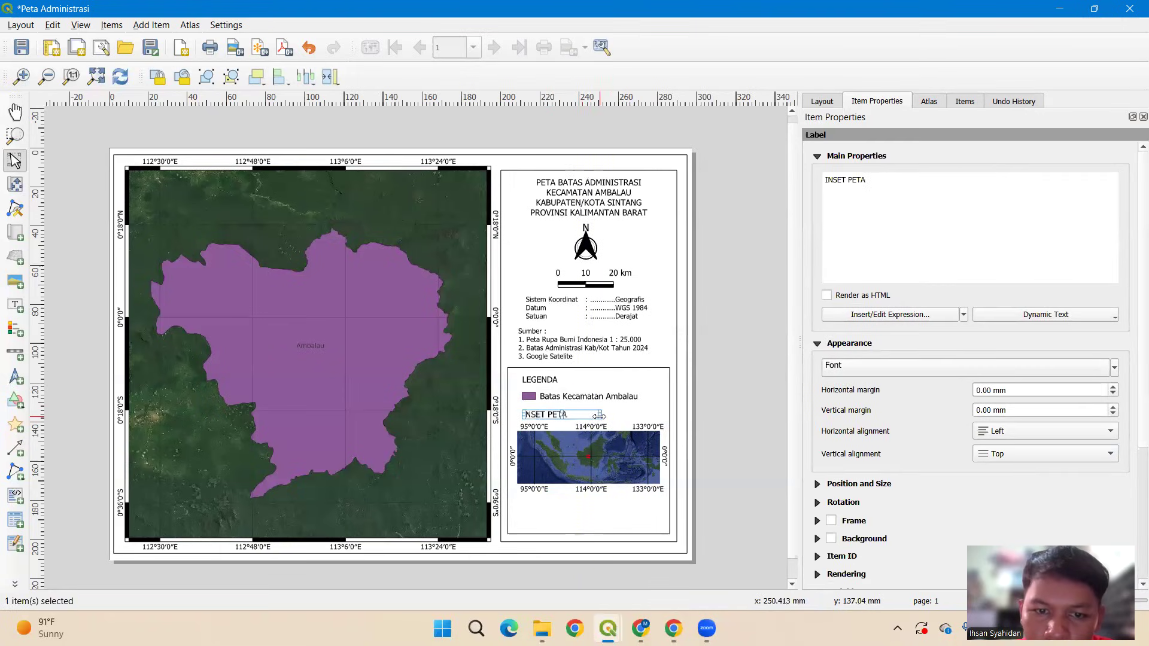
pyautogui.click(745, 415)
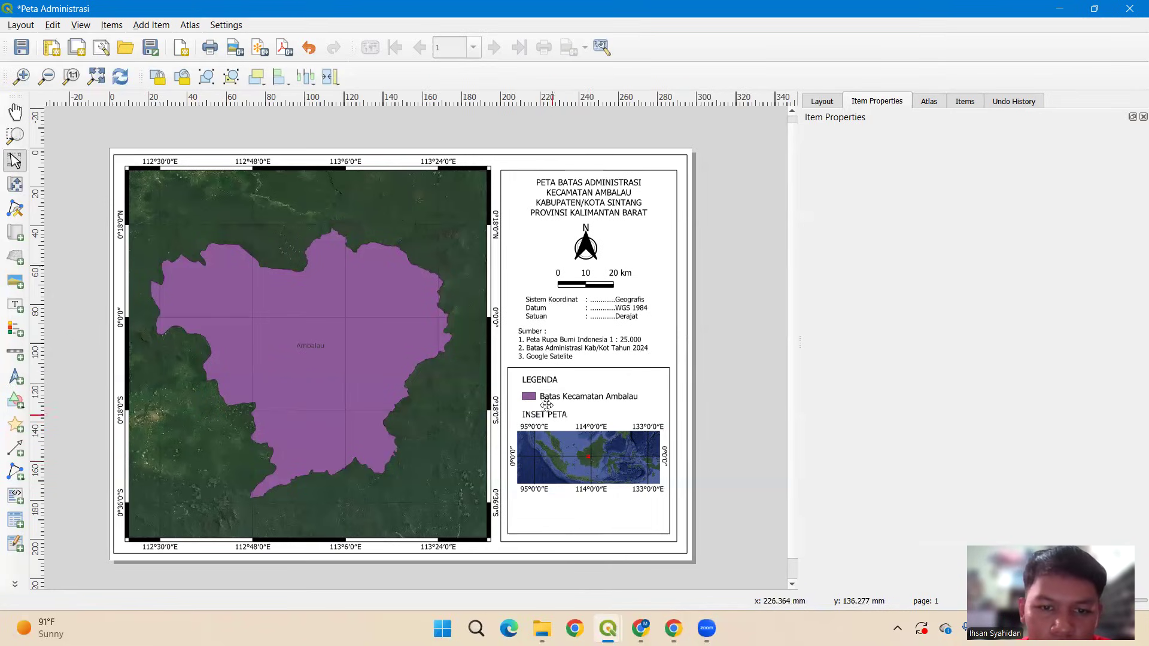
# Nudge the legend up and draw a horizontal polyline across the box between the legend and the INSET PETA title.
pyautogui.click(543, 383)
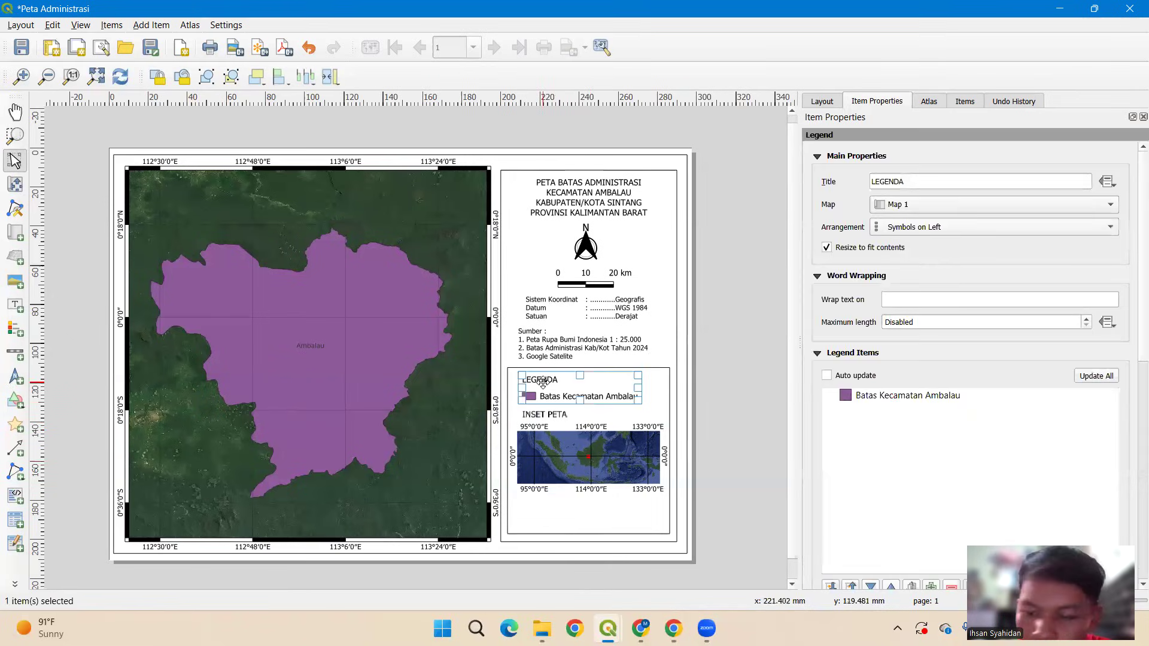
pyautogui.press('Up')
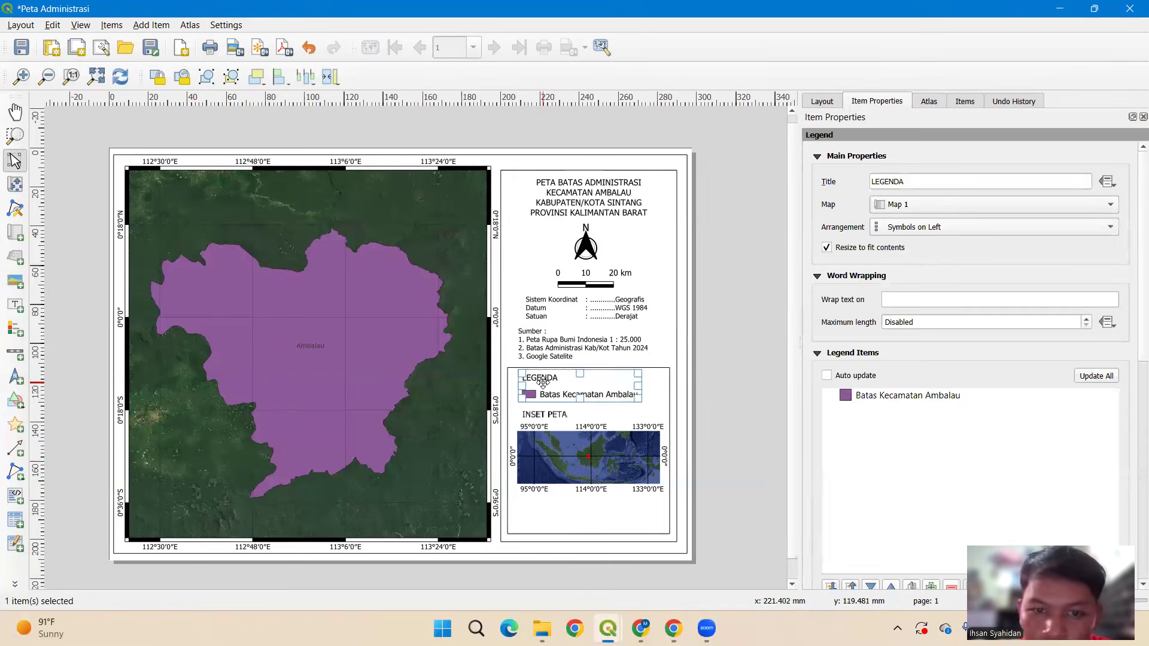
pyautogui.click(17, 473)
pyautogui.click(67, 489)
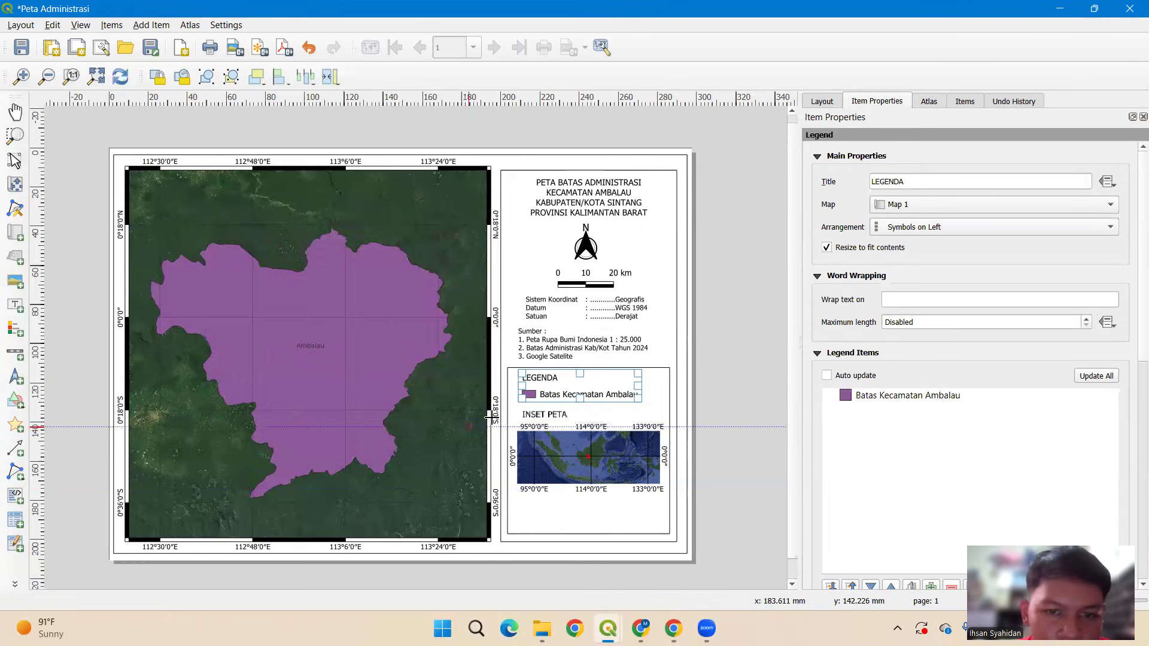
pyautogui.scroll(-2, 538, 418)
pyautogui.scroll(3, 501, 407)
pyautogui.moveTo(739, 399); pyautogui.dragTo(569, 410)
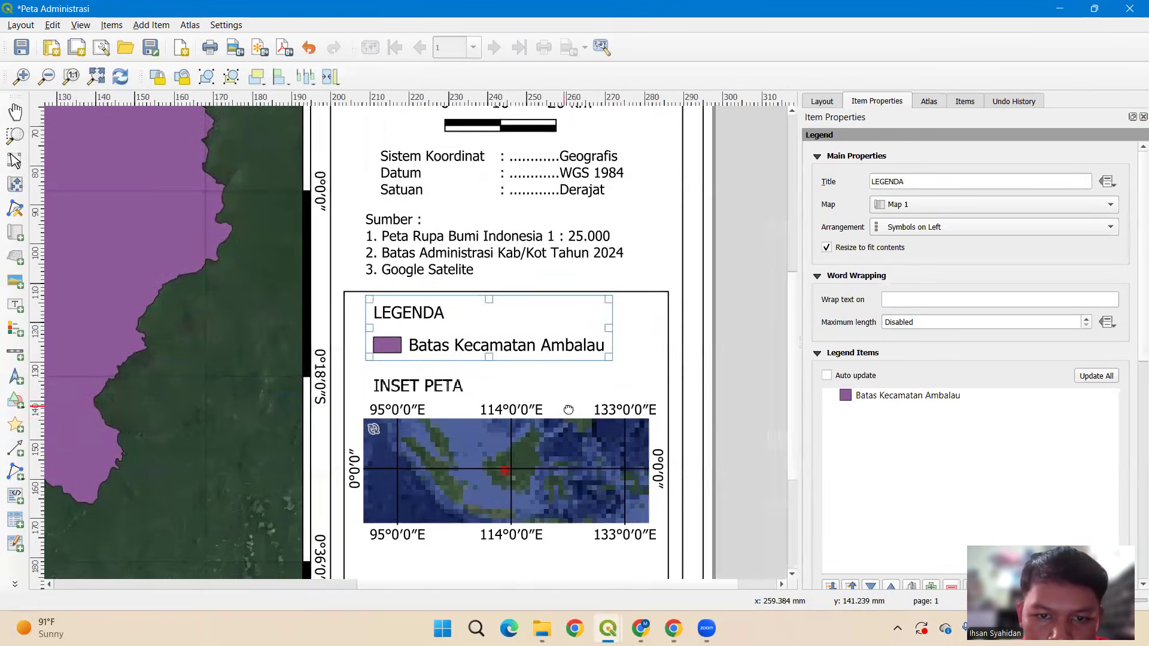
pyautogui.click(344, 370)
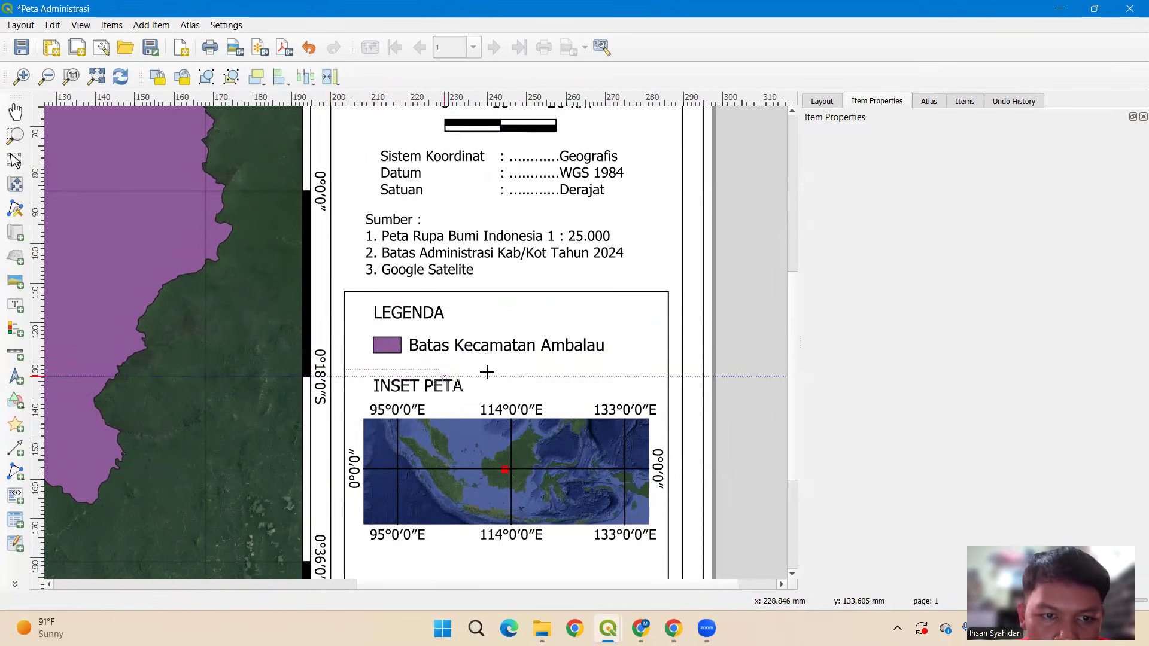
pyautogui.click(667, 369)
pyautogui.rightClick(667, 369)
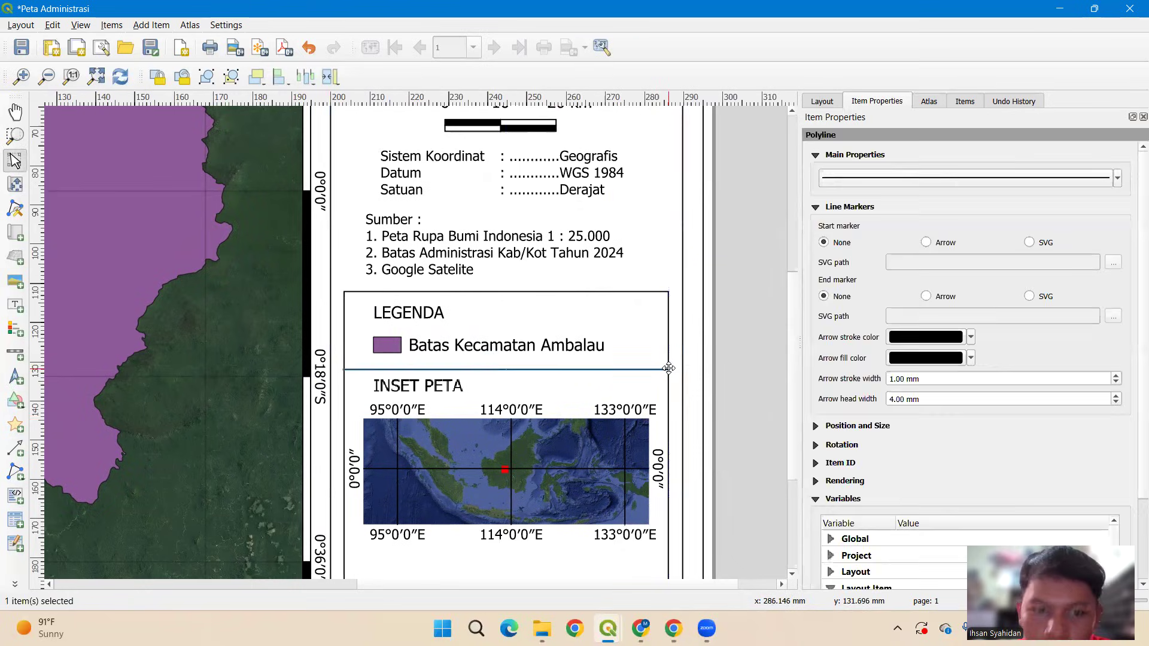
# Adjust both ends of the divider line so they meet the side borders of the legend box exactly.
pyautogui.scroll(2, 347, 370)
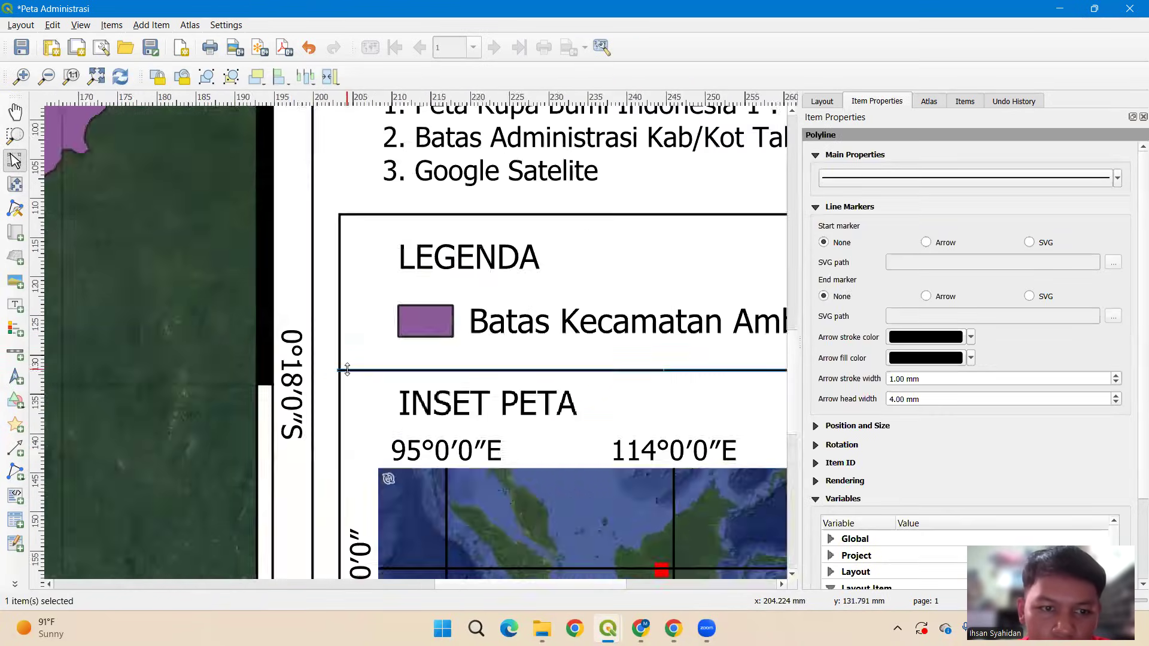
pyautogui.scroll(5, 347, 369)
pyautogui.moveTo(124, 385); pyautogui.dragTo(150, 384)
pyautogui.scroll(-3, 383, 396)
pyautogui.moveTo(716, 423); pyautogui.dragTo(3, 380)
pyautogui.moveTo(720, 383); pyautogui.dragTo(256, 412)
pyautogui.scroll(2, 514, 392)
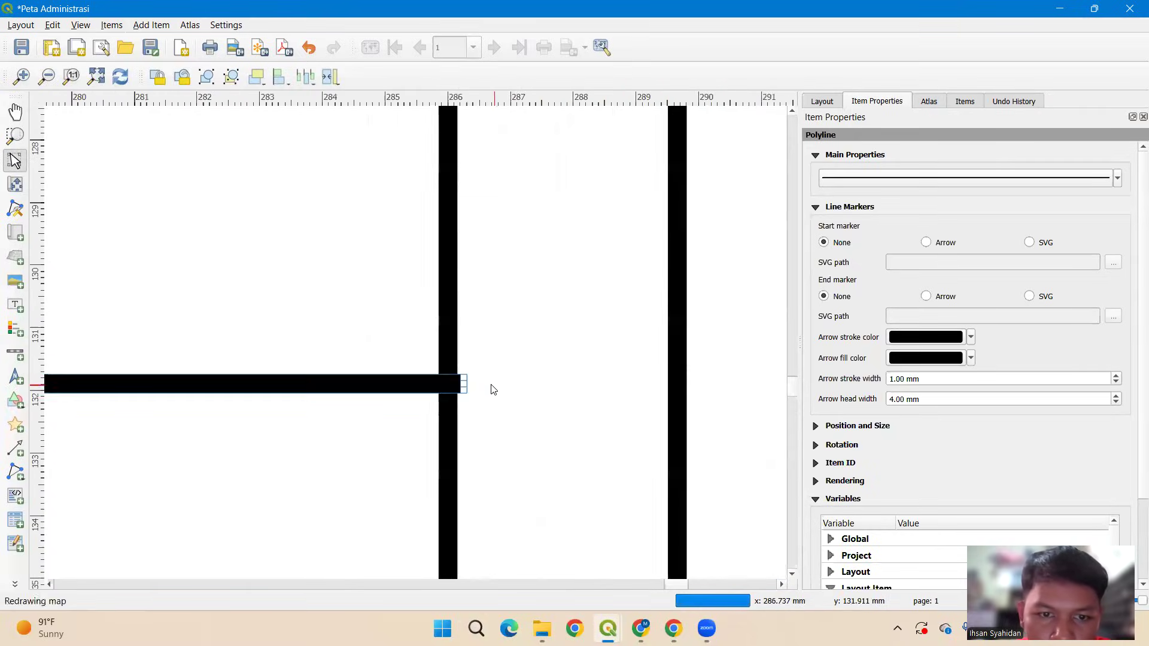
pyautogui.scroll(2, 492, 389)
pyautogui.moveTo(425, 390); pyautogui.dragTo(380, 390)
pyautogui.scroll(-7, 418, 404)
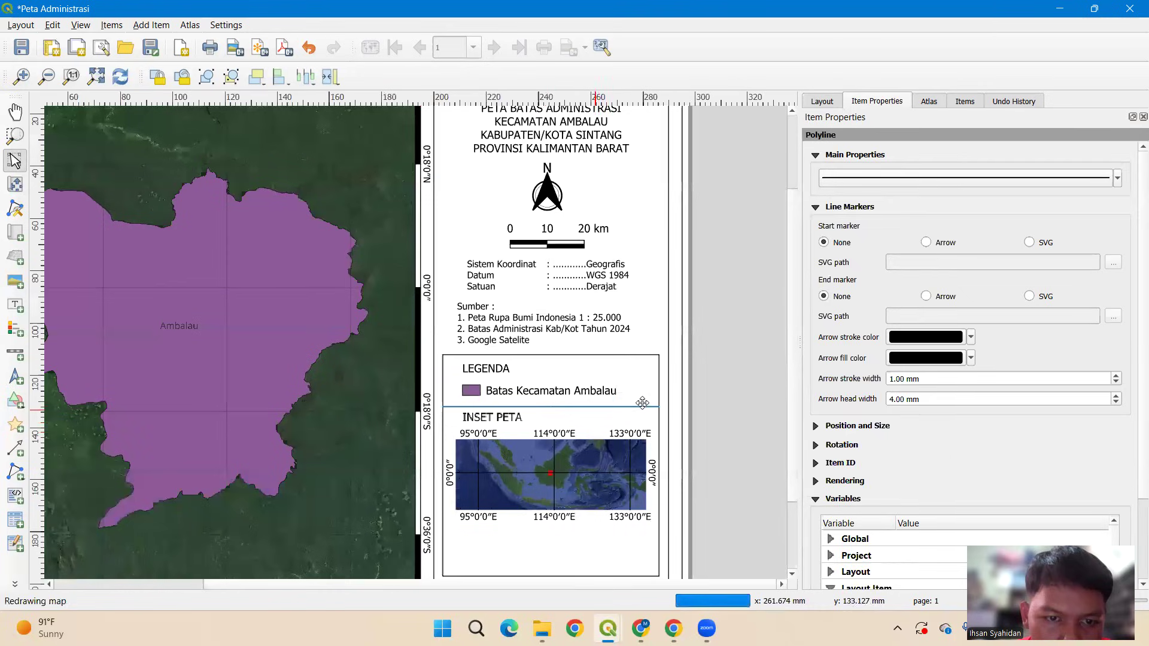
# Duplicate the divider line and place the copy across the box just below the inset map.
pyautogui.click(713, 420)
pyautogui.click(559, 407)
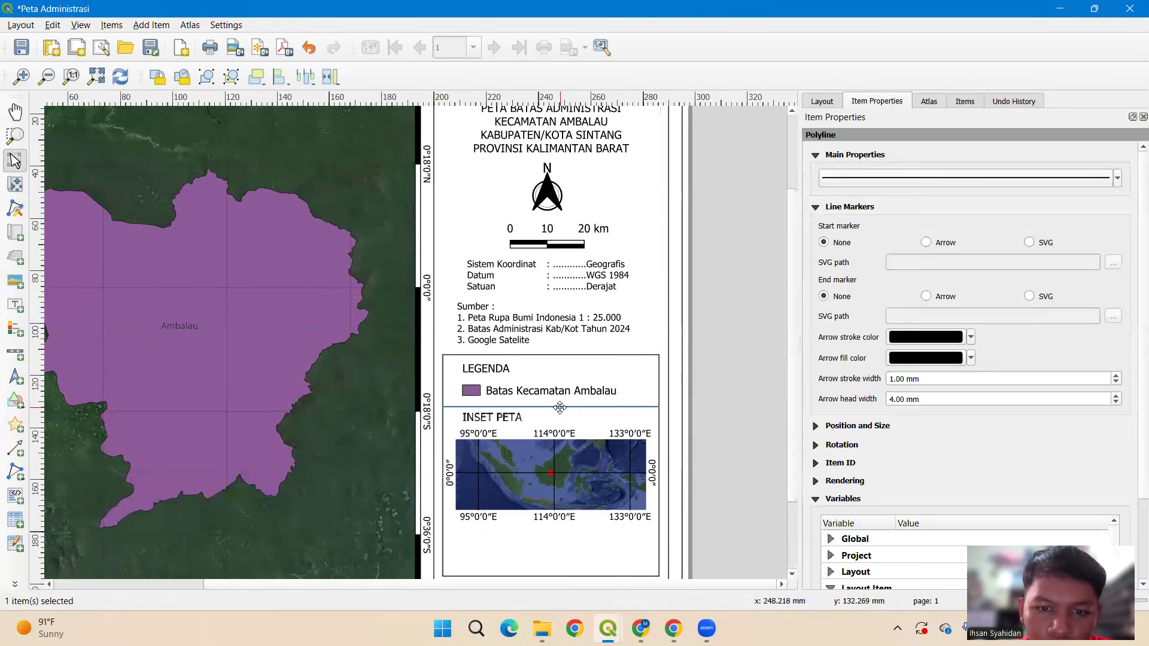
pyautogui.moveTo(560, 408); pyautogui.dragTo(621, 527)
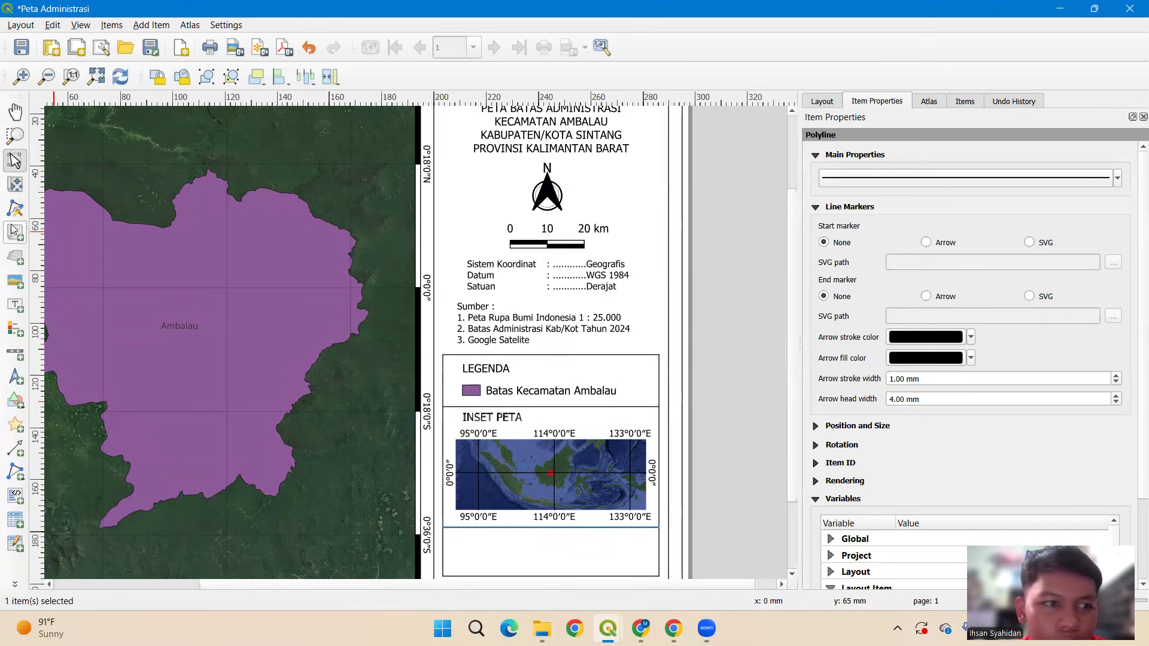
# Add a label below the second divider line with the three text lines NAMA, INSTANSI and EMAIL.
pyautogui.click(15, 304)
pyautogui.moveTo(508, 547); pyautogui.dragTo(597, 560)
pyautogui.moveTo(934, 226); pyautogui.dragTo(790, 171)
pyautogui.write('NAMA')
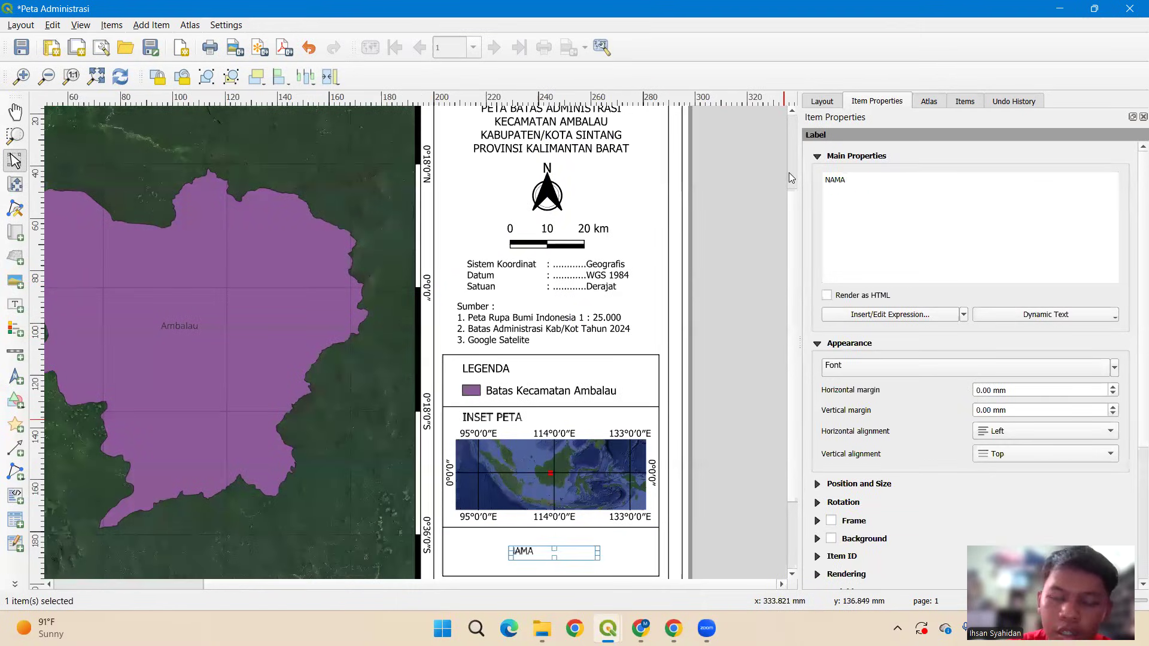
pyautogui.press('Return')
pyautogui.write('INSTANSI')
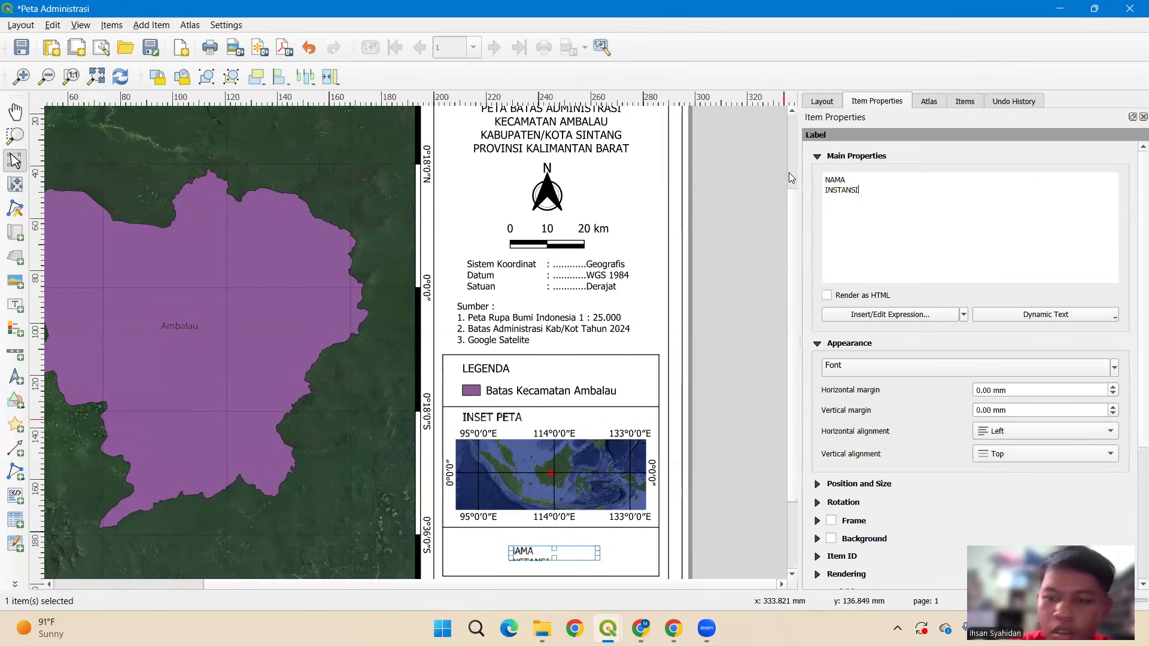
pyautogui.press('Return')
pyautogui.write('EMAIL')
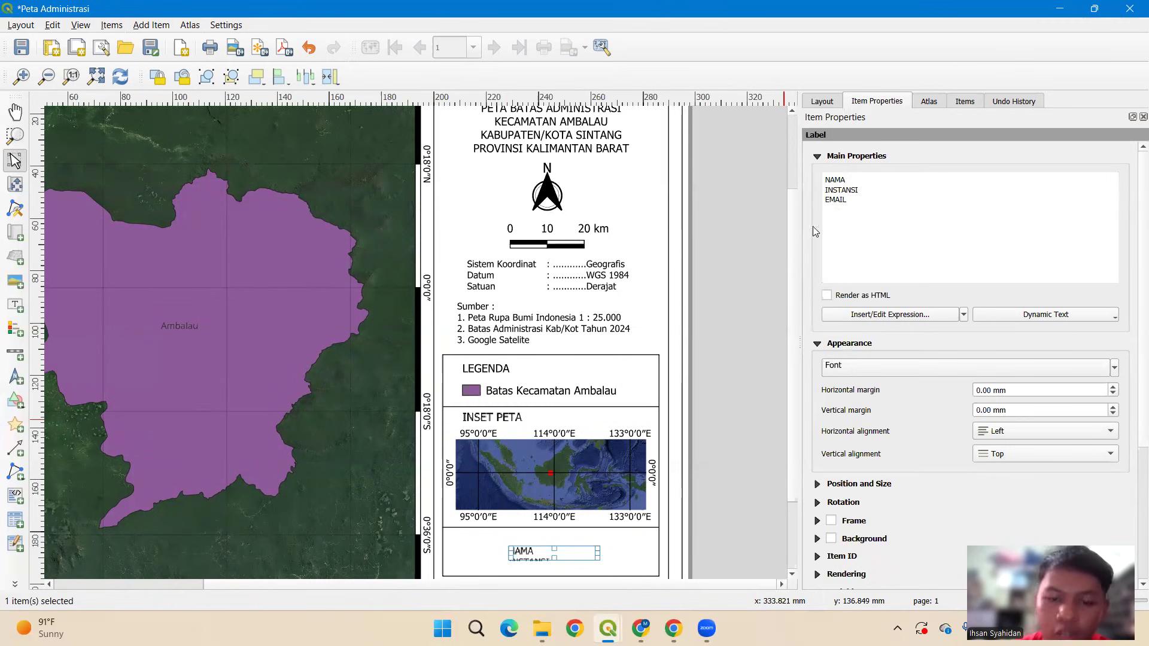
# Enlarge the NAMA/INSTANSI/EMAIL label to fit all three lines and move it right to leave space beside it in the compartment.
pyautogui.click(682, 449)
pyautogui.scroll(-3, 675, 472)
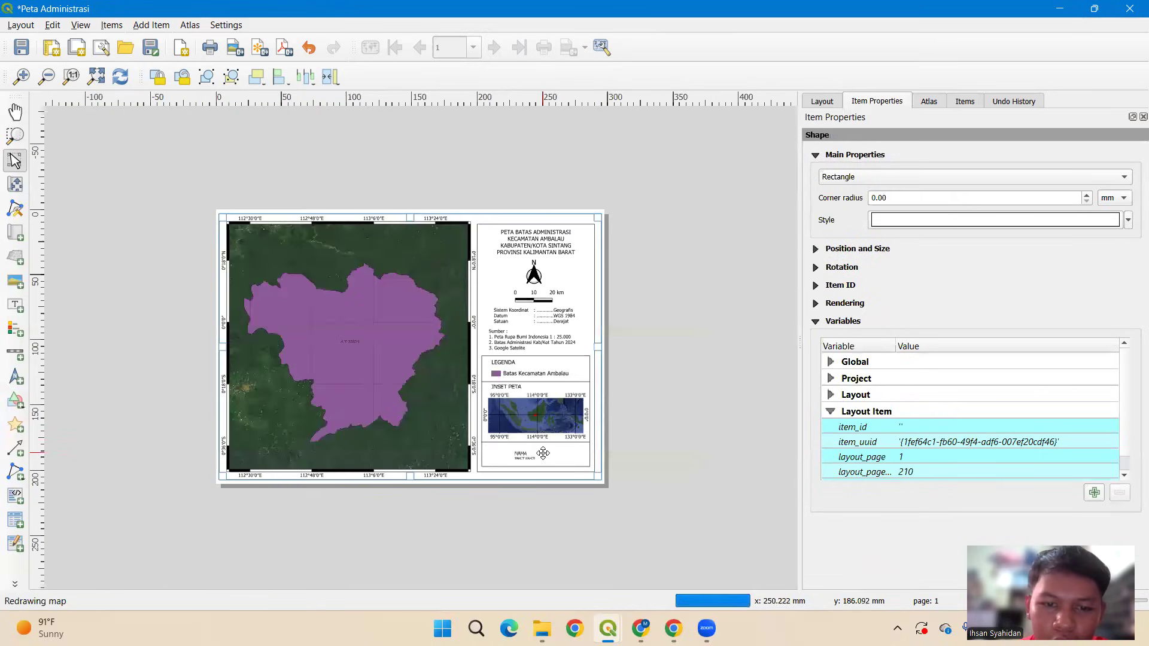
pyautogui.scroll(3, 674, 472)
pyautogui.click(529, 456)
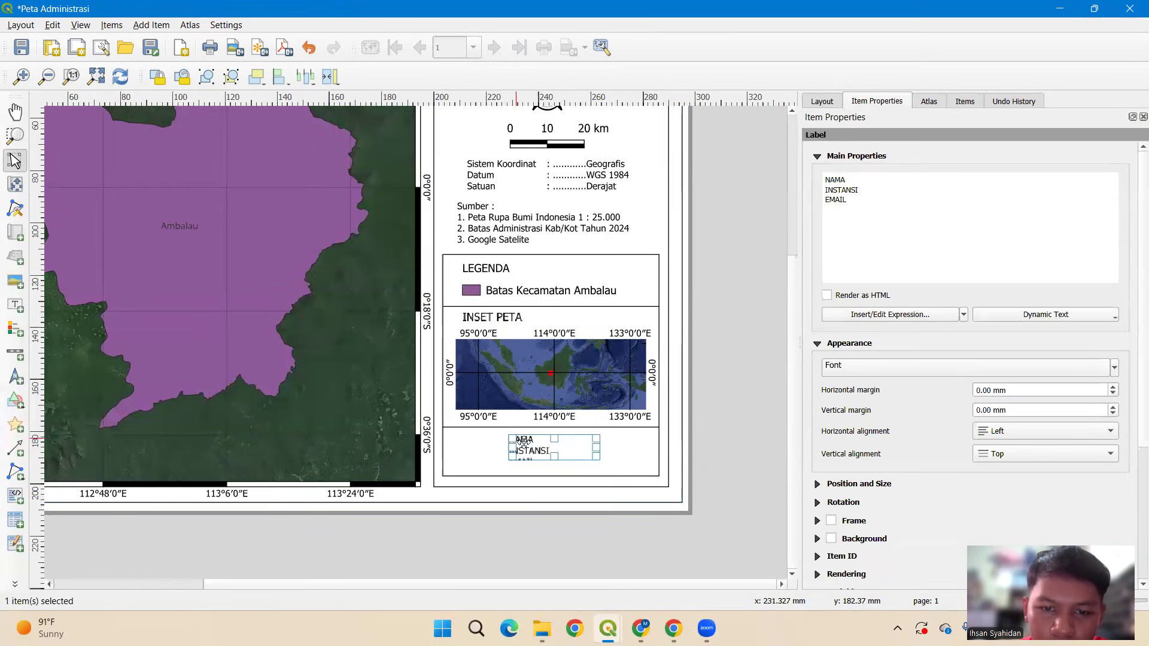
pyautogui.moveTo(595, 459); pyautogui.dragTo(608, 473)
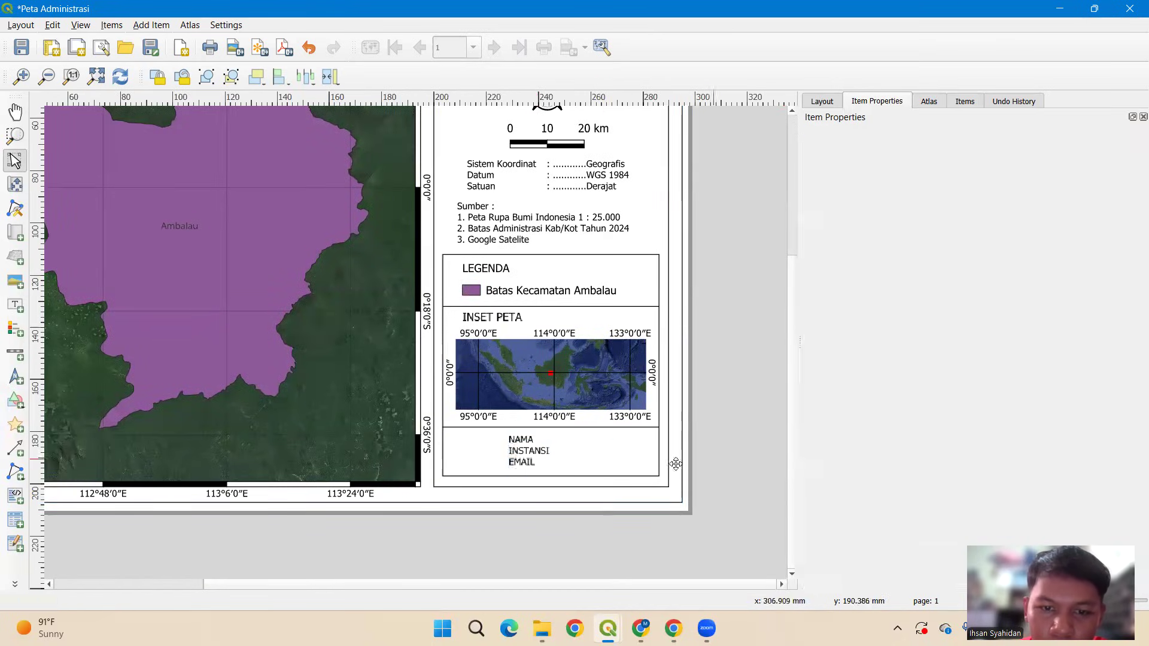
pyautogui.moveTo(536, 456); pyautogui.dragTo(552, 456)
pyautogui.click(476, 451)
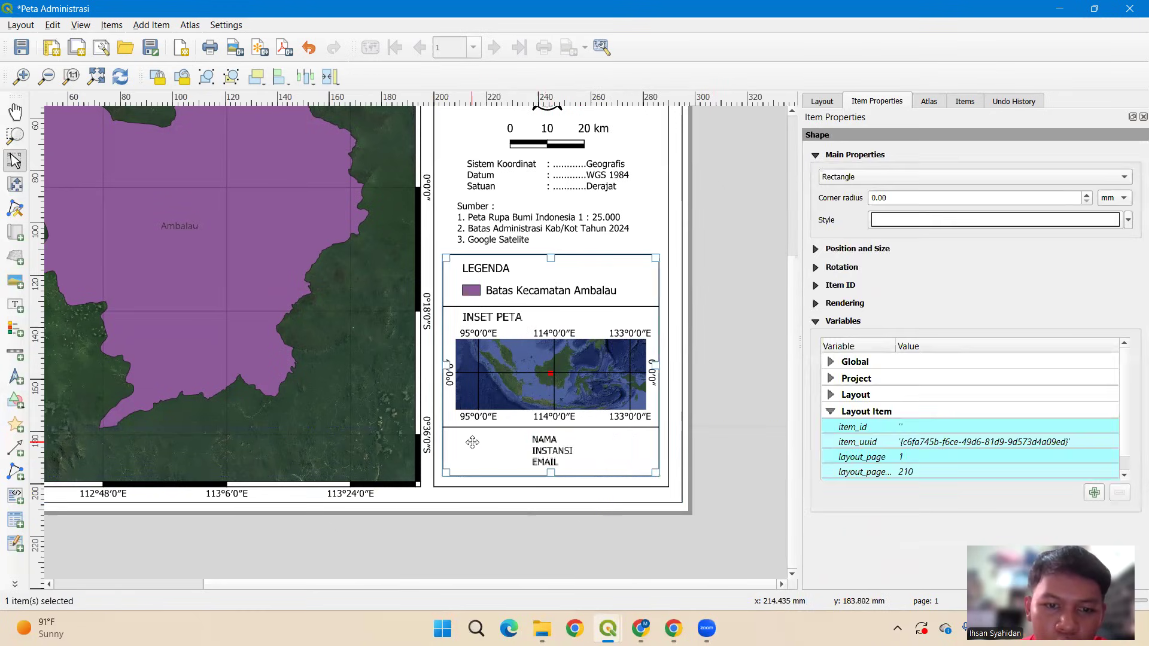
pyautogui.click(561, 455)
pyautogui.moveTo(561, 456); pyautogui.dragTo(555, 456)
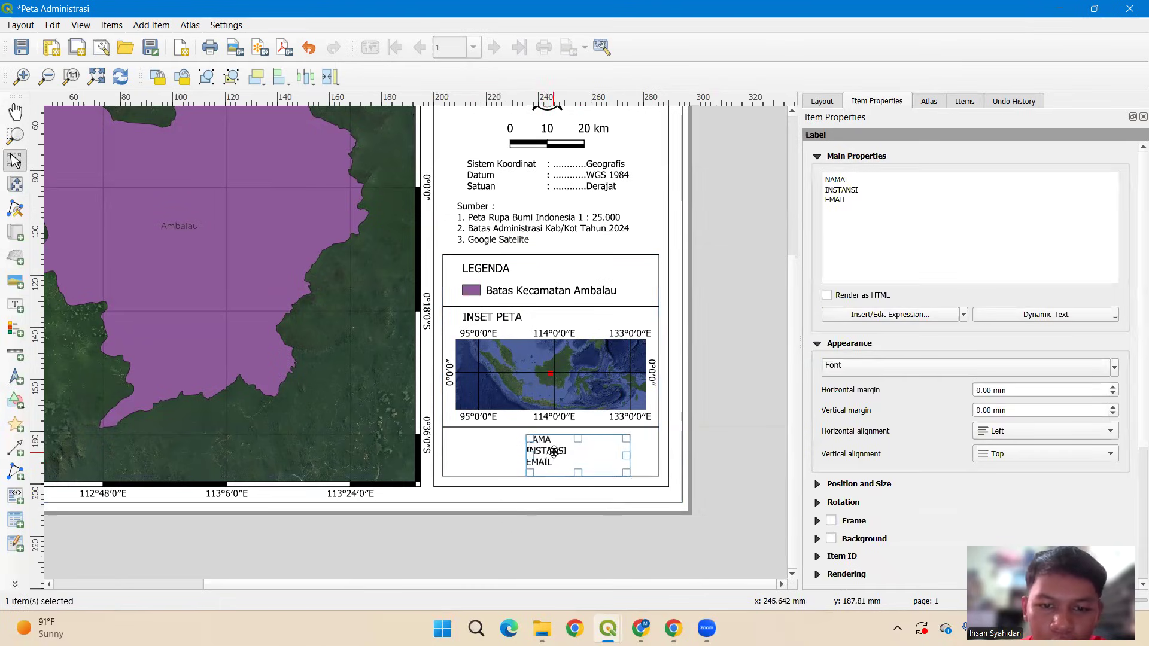
# Set the NAMA/INSTANSI/EMAIL label's horizontal alignment to Center and its vertical alignment to Vertical Center.
pyautogui.click(1029, 429)
pyautogui.click(1021, 446)
pyautogui.click(1017, 453)
pyautogui.click(1009, 466)
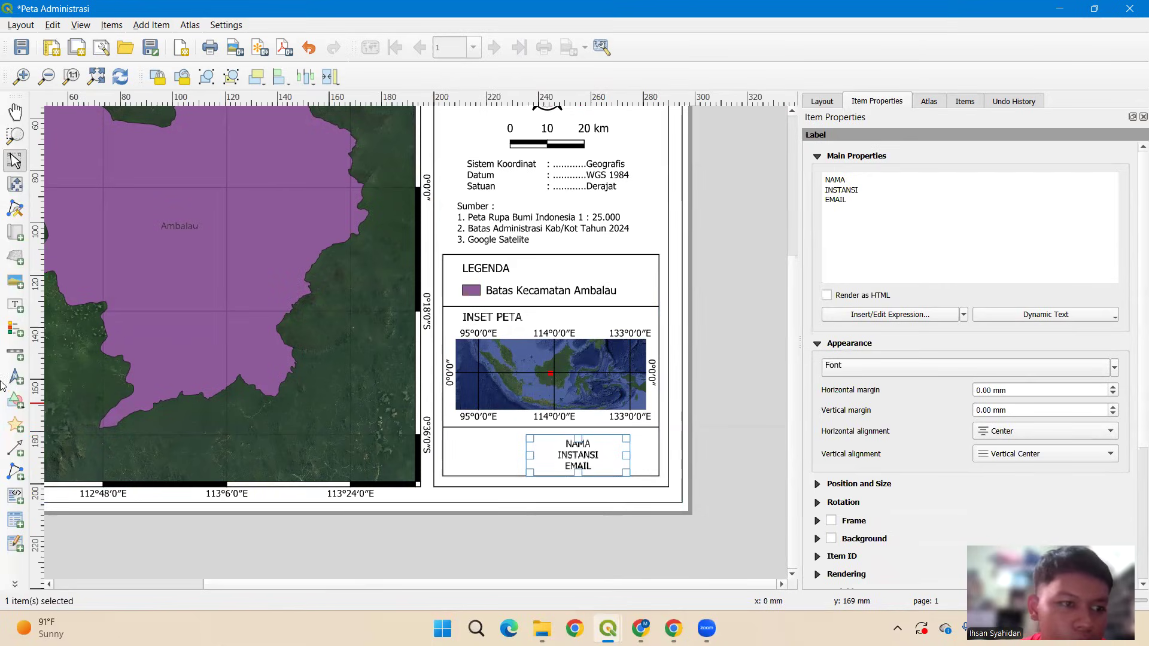
# Try out a raster picture frame in the empty space beside the NAMA/INSTANSI/EMAIL label and delete the frame.
pyautogui.click(18, 289)
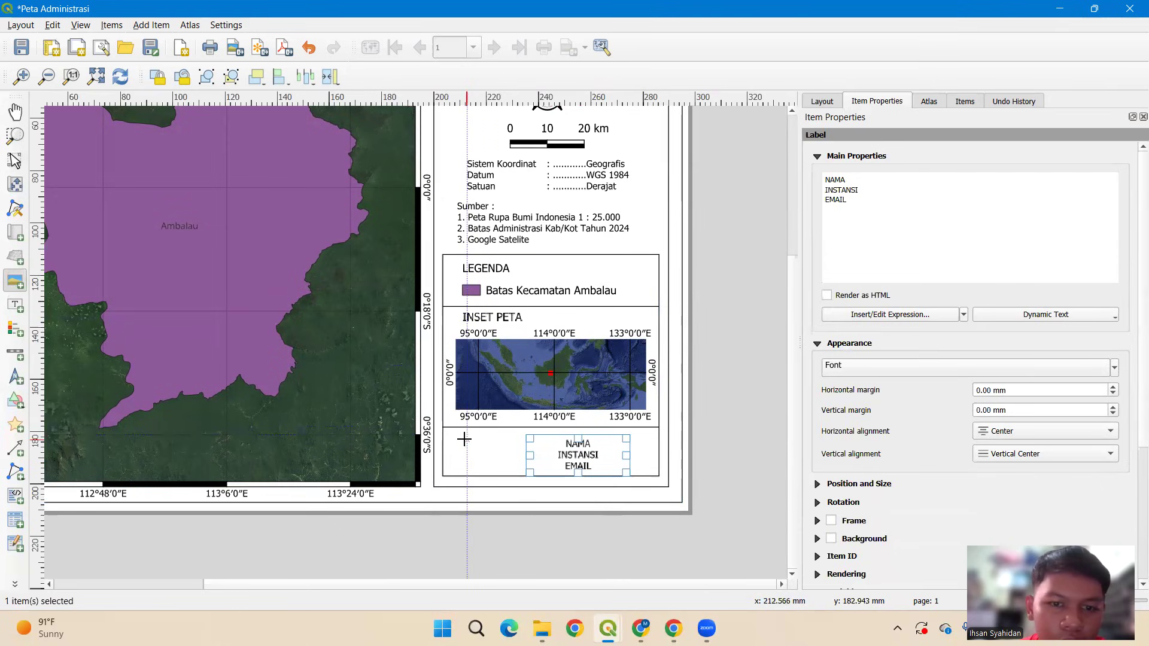
pyautogui.moveTo(456, 435); pyautogui.dragTo(504, 464)
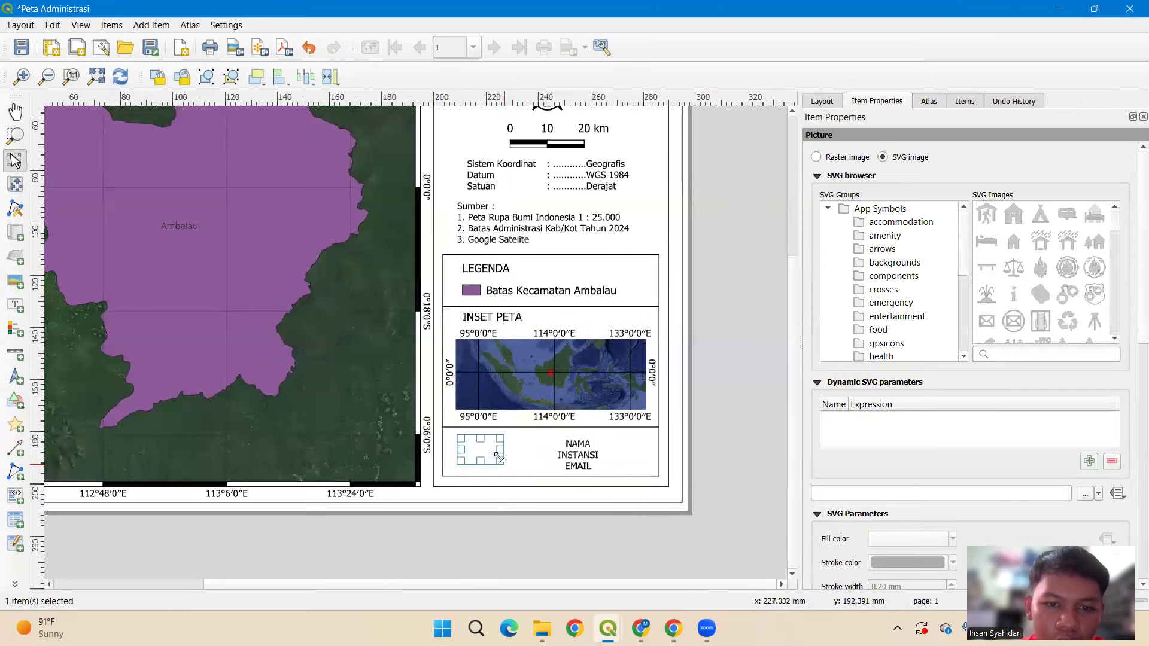
pyautogui.click(824, 158)
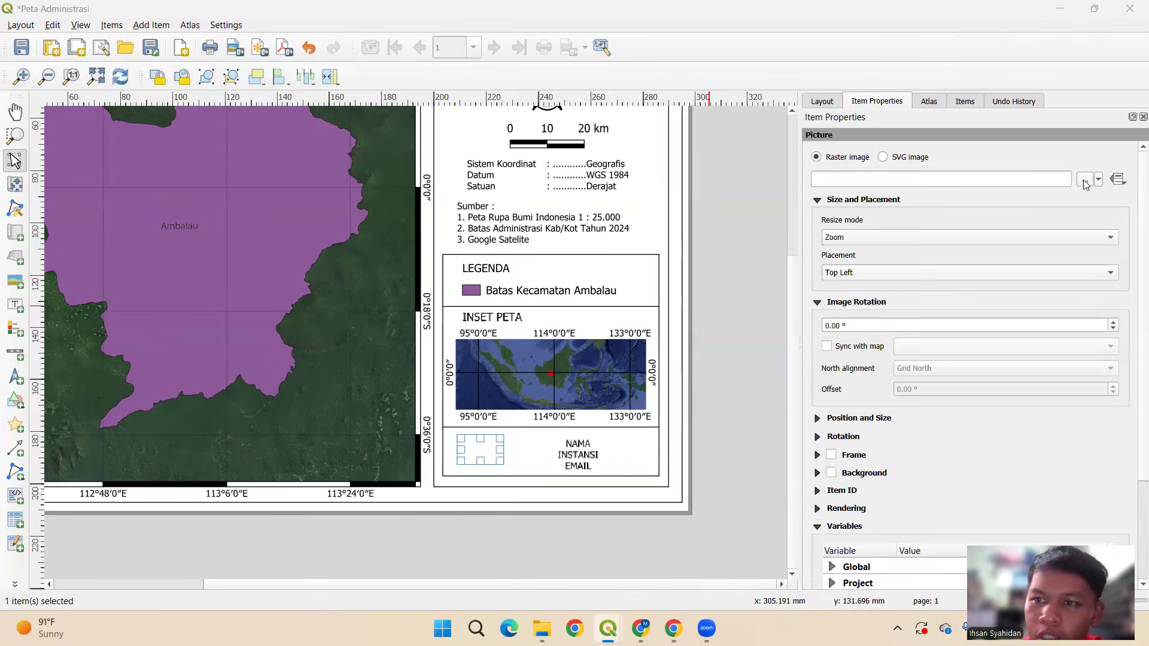
pyautogui.click(1085, 181)
pyautogui.click(659, 390)
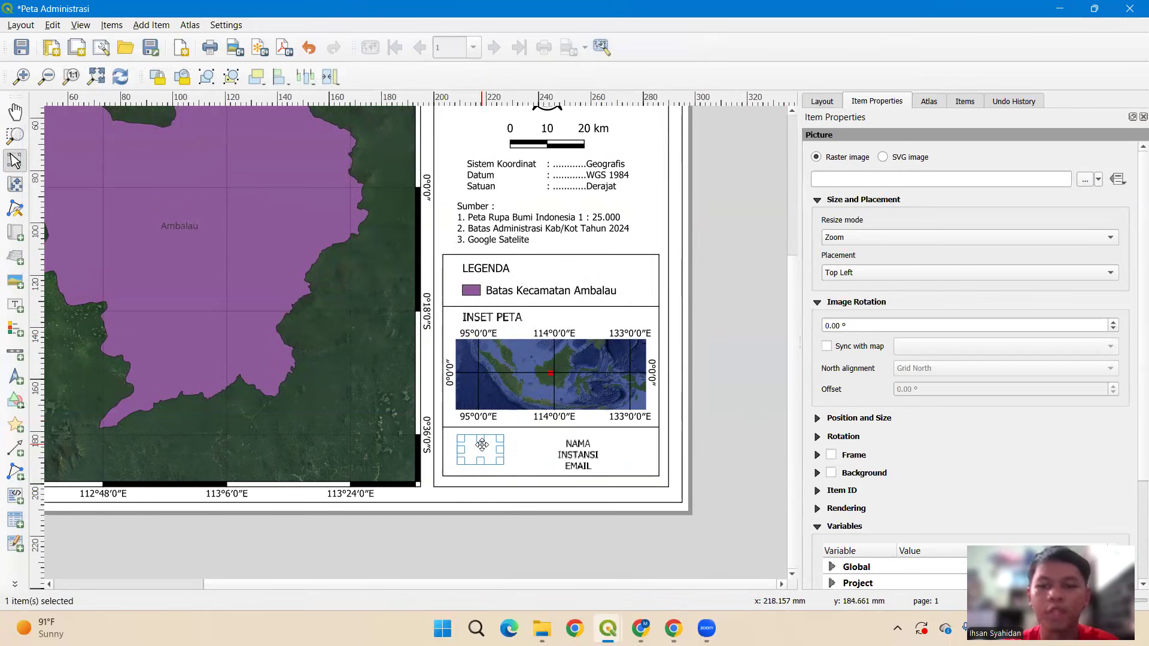
pyautogui.press('Delete')
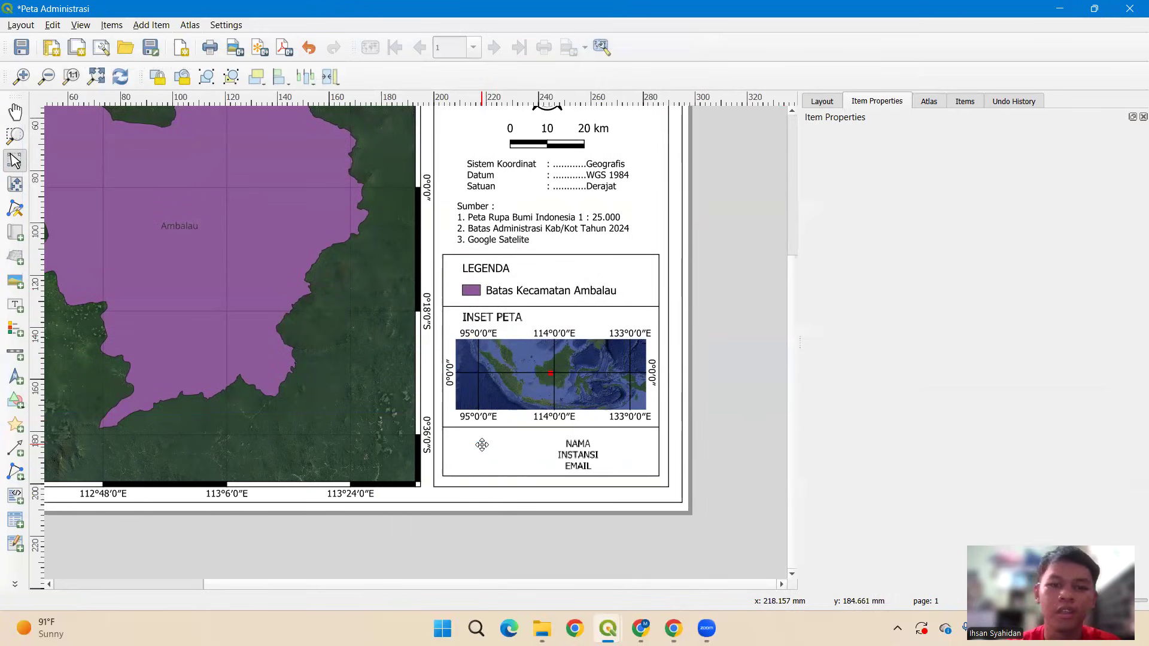
# Move the NAMA/INSTANSI/EMAIL label to the middle of its compartment below the inset map and deselect it.
pyautogui.click(580, 456)
pyautogui.moveTo(583, 456); pyautogui.dragTo(541, 452)
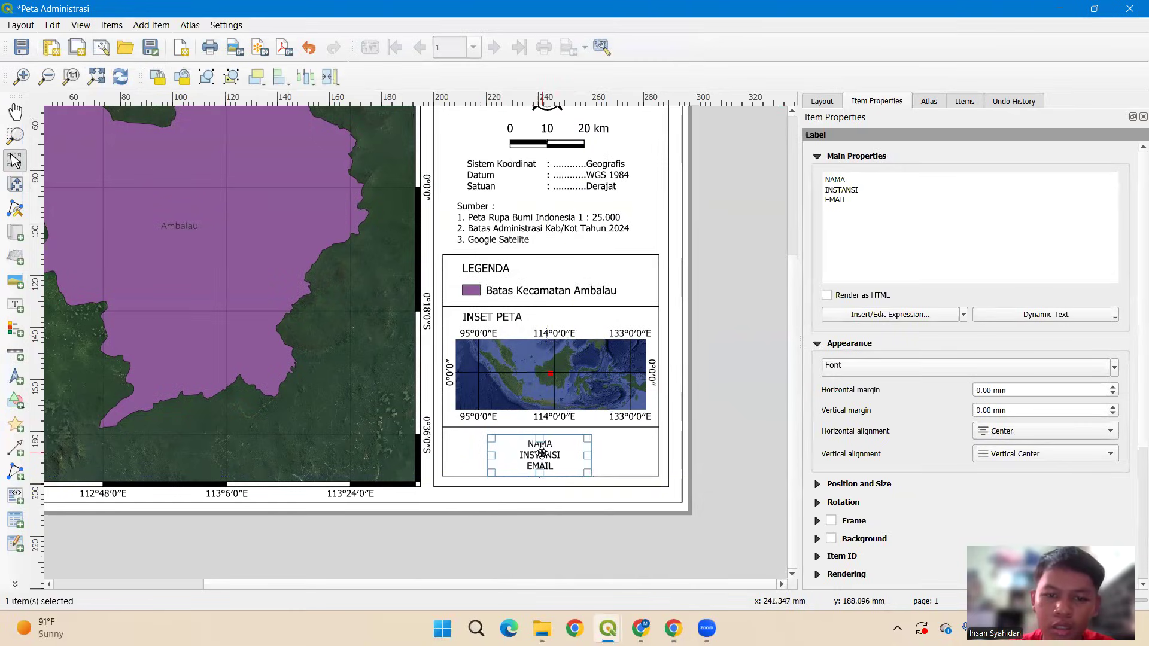
pyautogui.scroll(-1, 541, 453)
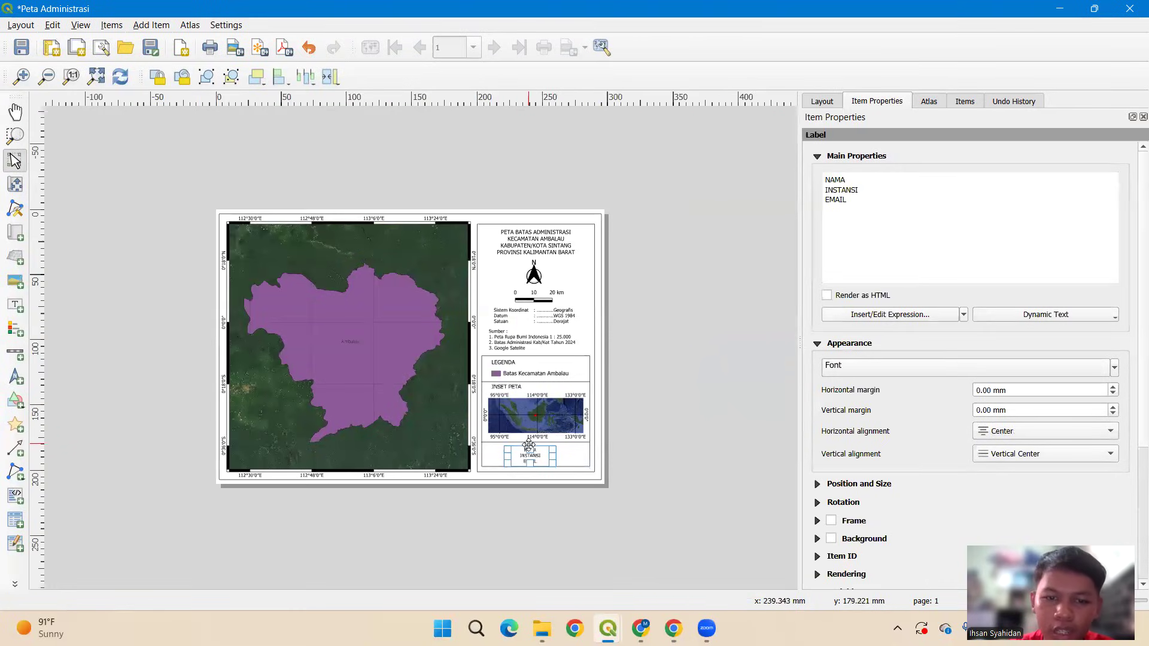
pyautogui.scroll(1, 529, 446)
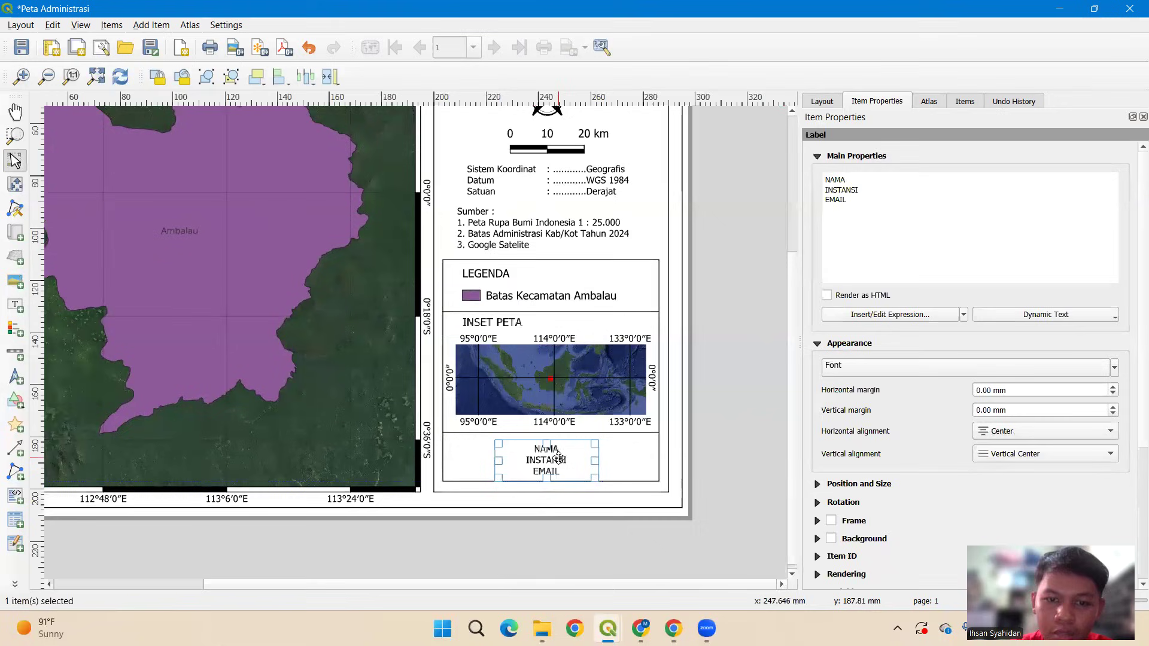
pyautogui.click(750, 350)
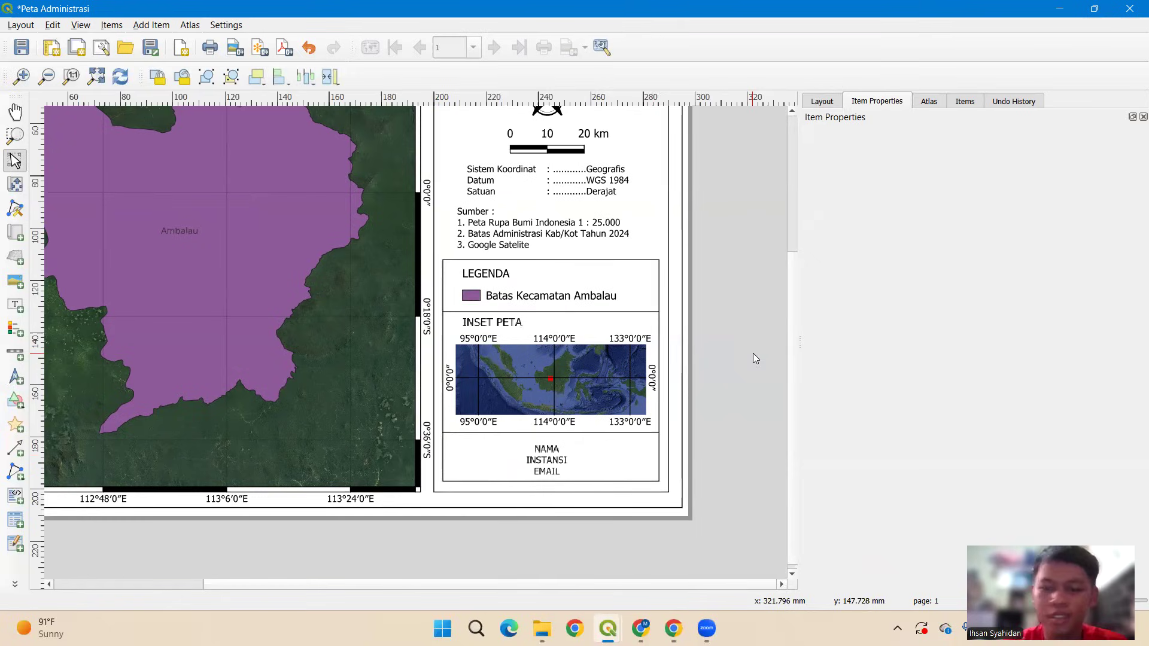
# Examine the composed layout up close and as a whole page, covering the main map, title block, legend, inset and author block.
pyautogui.scroll(3, 730, 305)
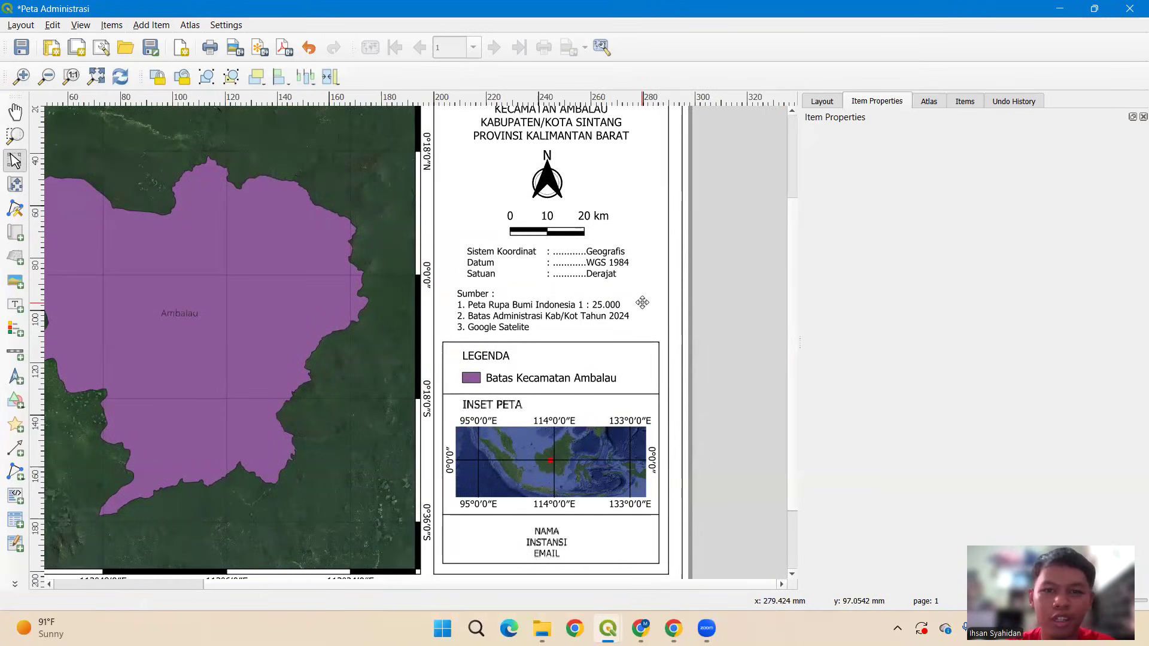
pyautogui.scroll(1, 130, 231)
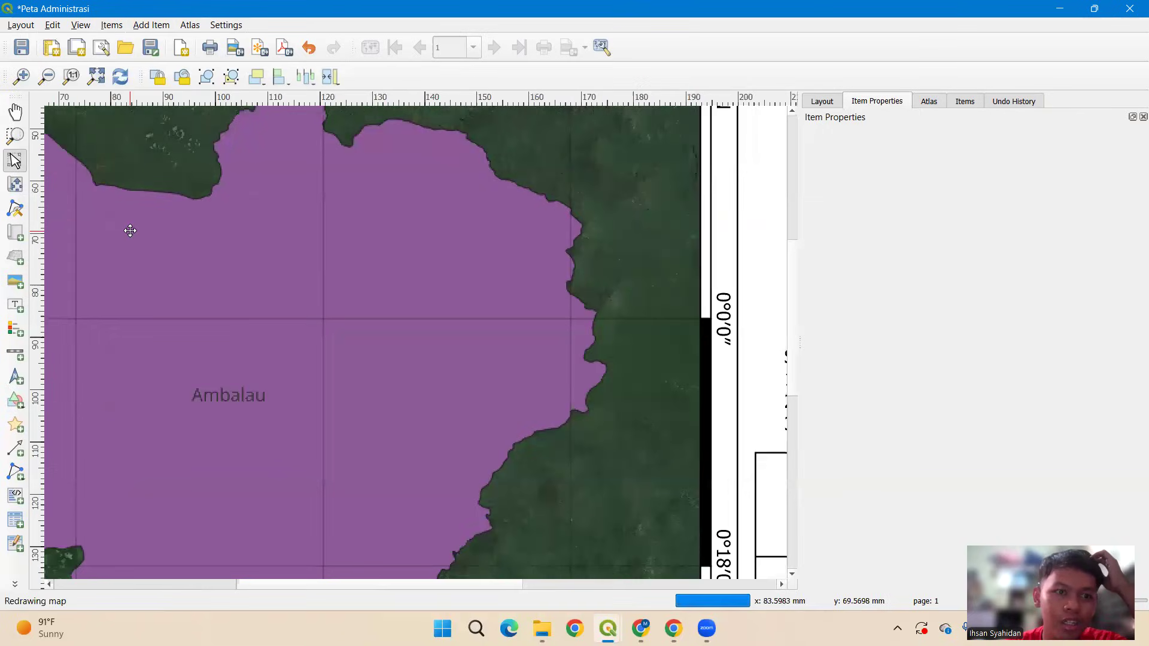
pyautogui.scroll(-2, 132, 233)
pyautogui.scroll(1, 325, 247)
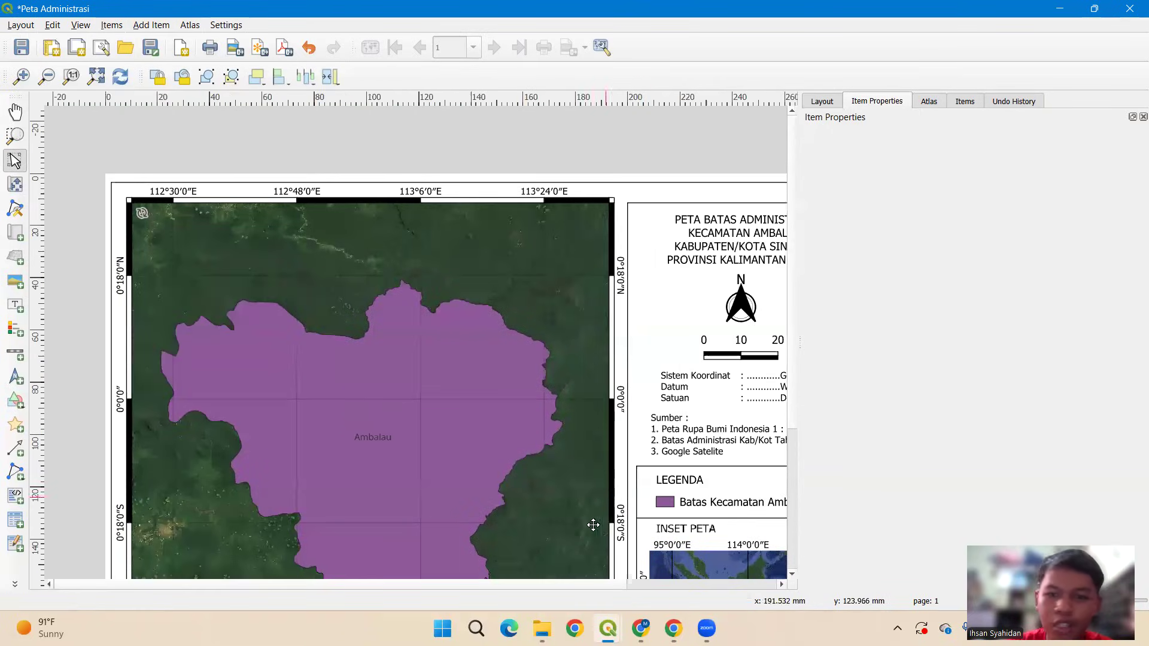
pyautogui.moveTo(601, 583); pyautogui.dragTo(683, 584)
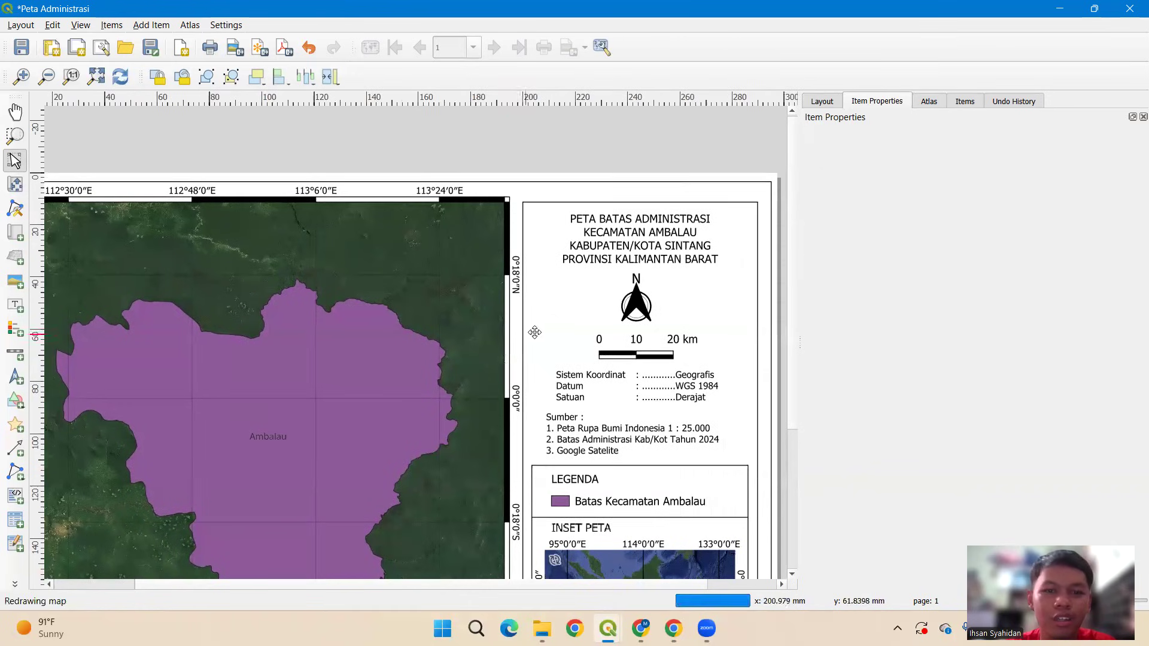
pyautogui.scroll(-2, 795, 359)
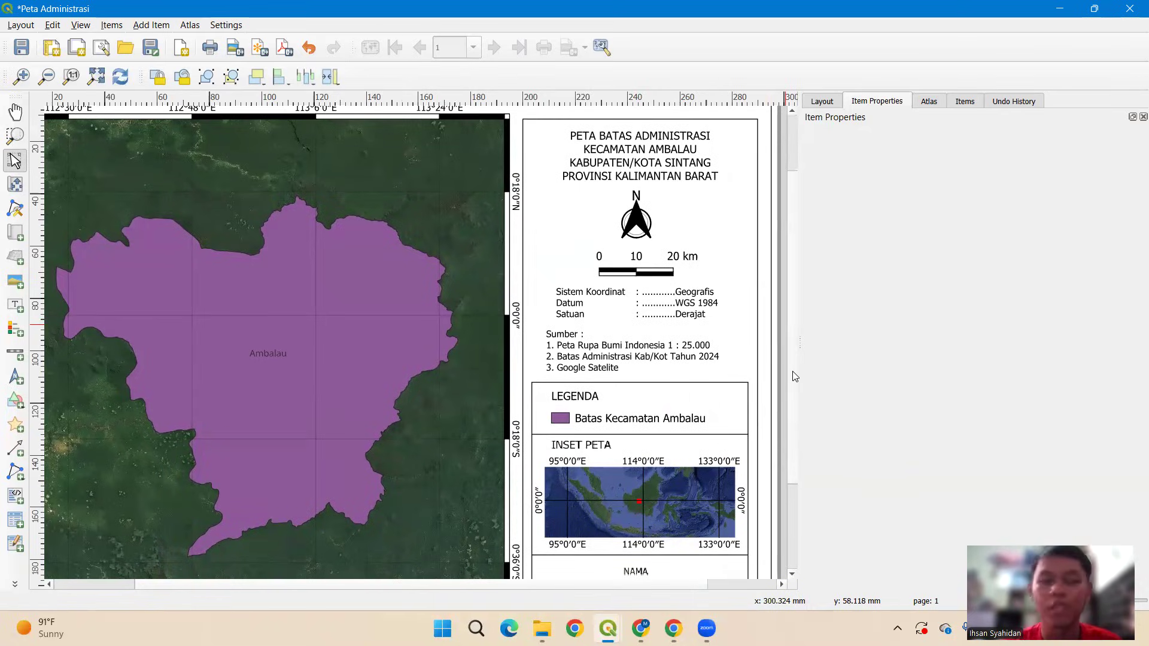
pyautogui.scroll(1, 331, 374)
pyautogui.scroll(-5, 356, 357)
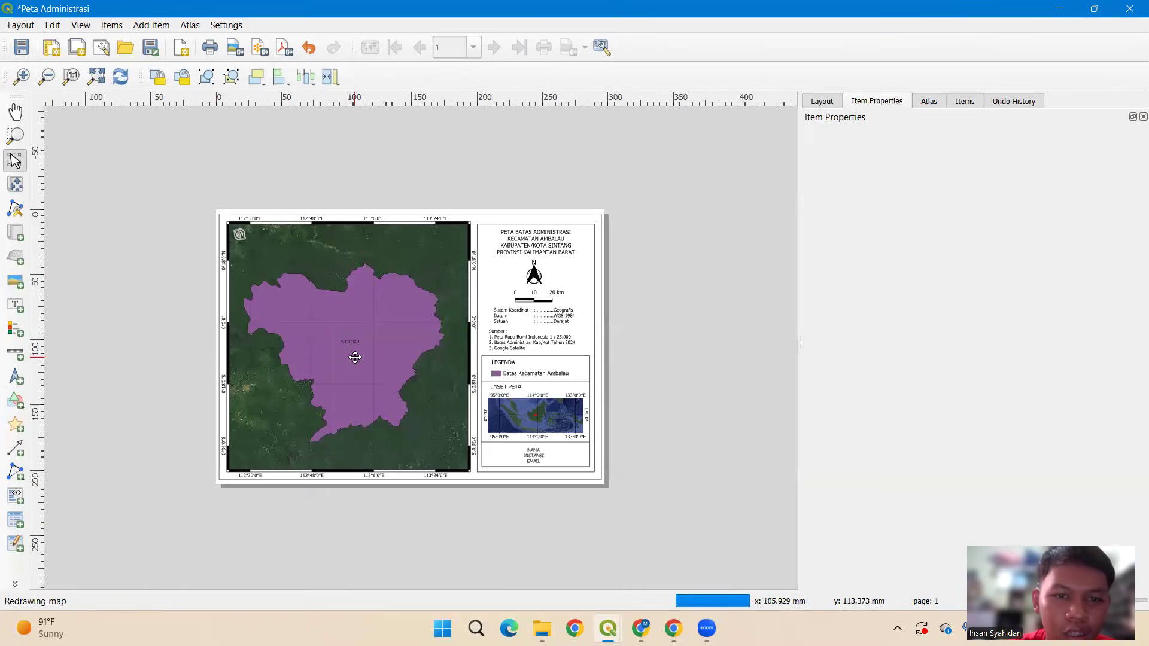